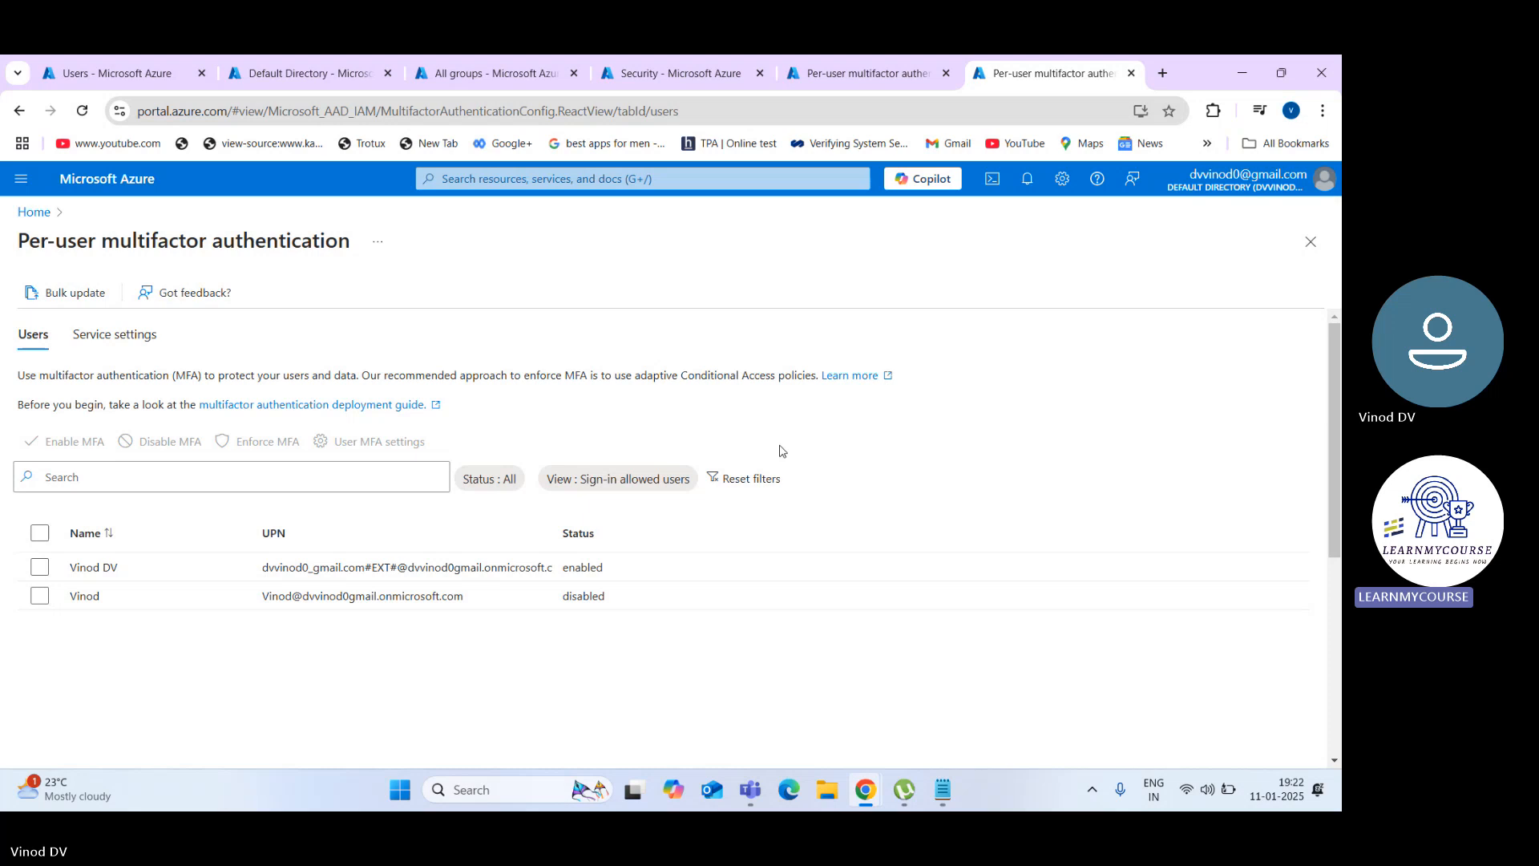
click(523, 185)
text(ne)
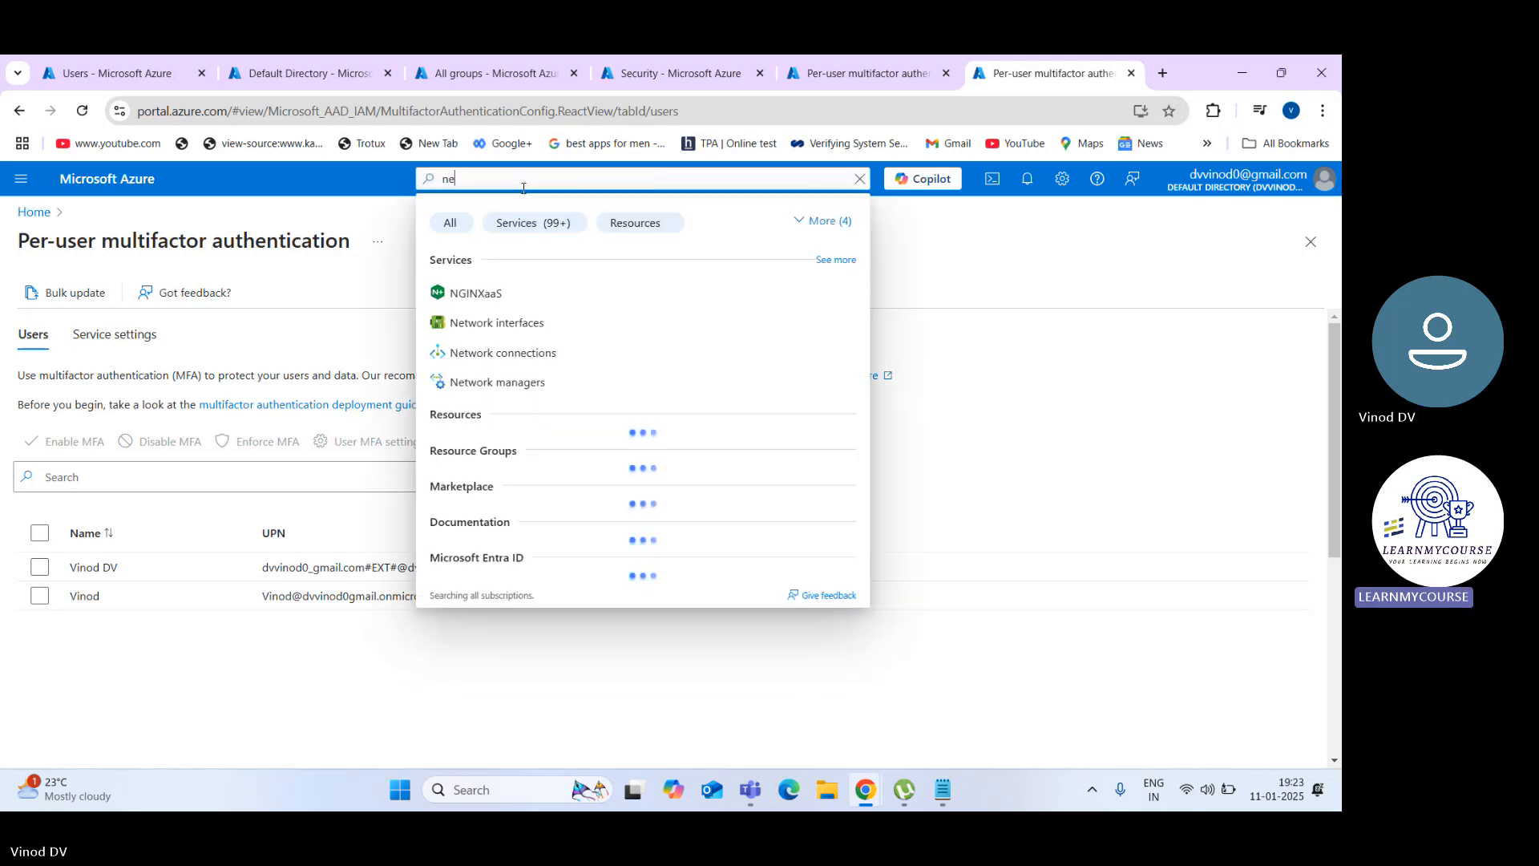
text(twork)
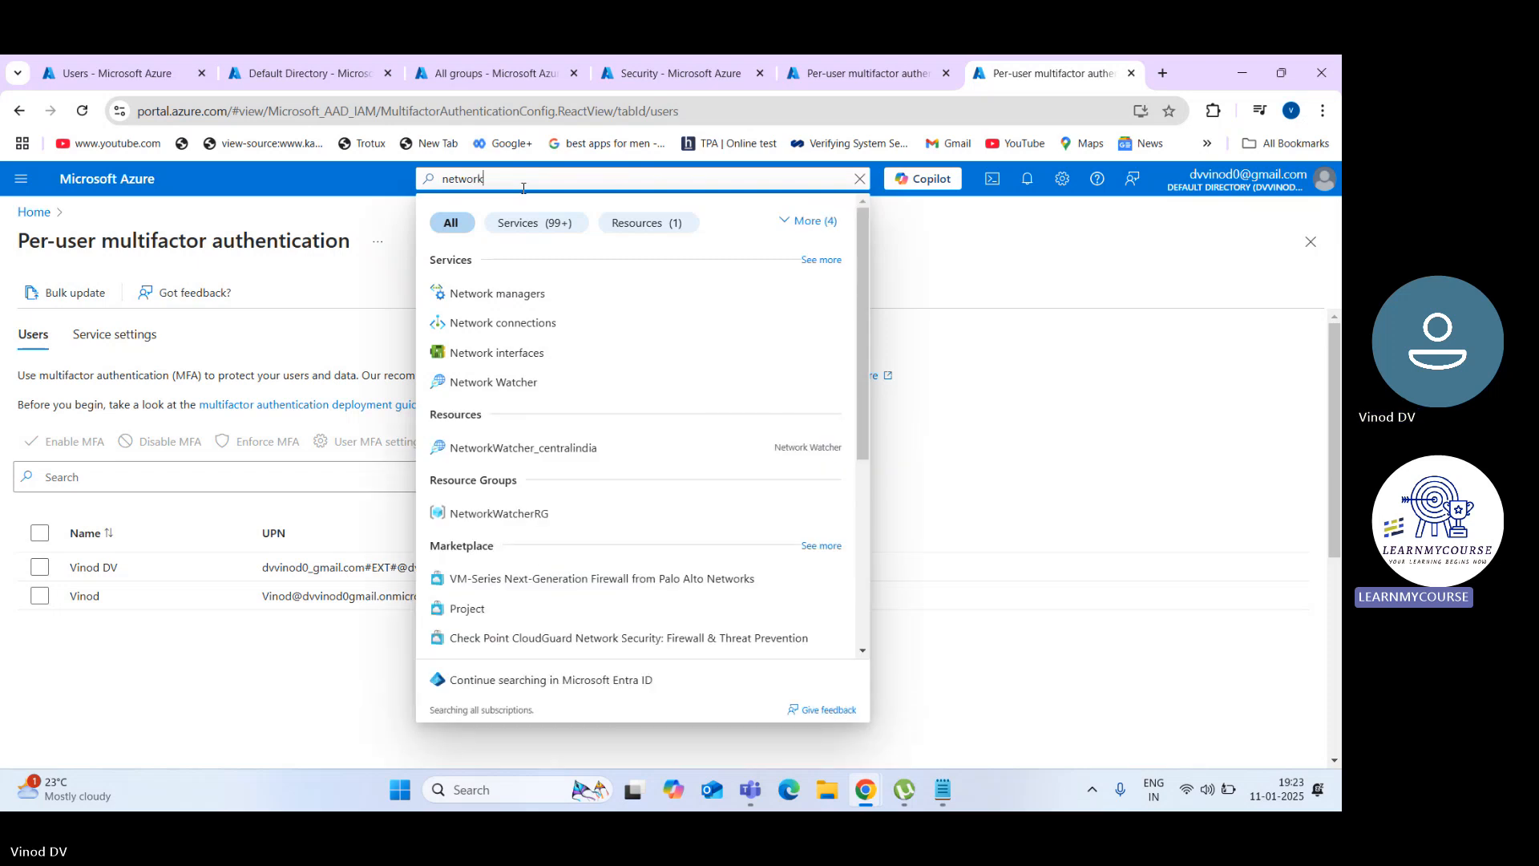
key(BackSpace)
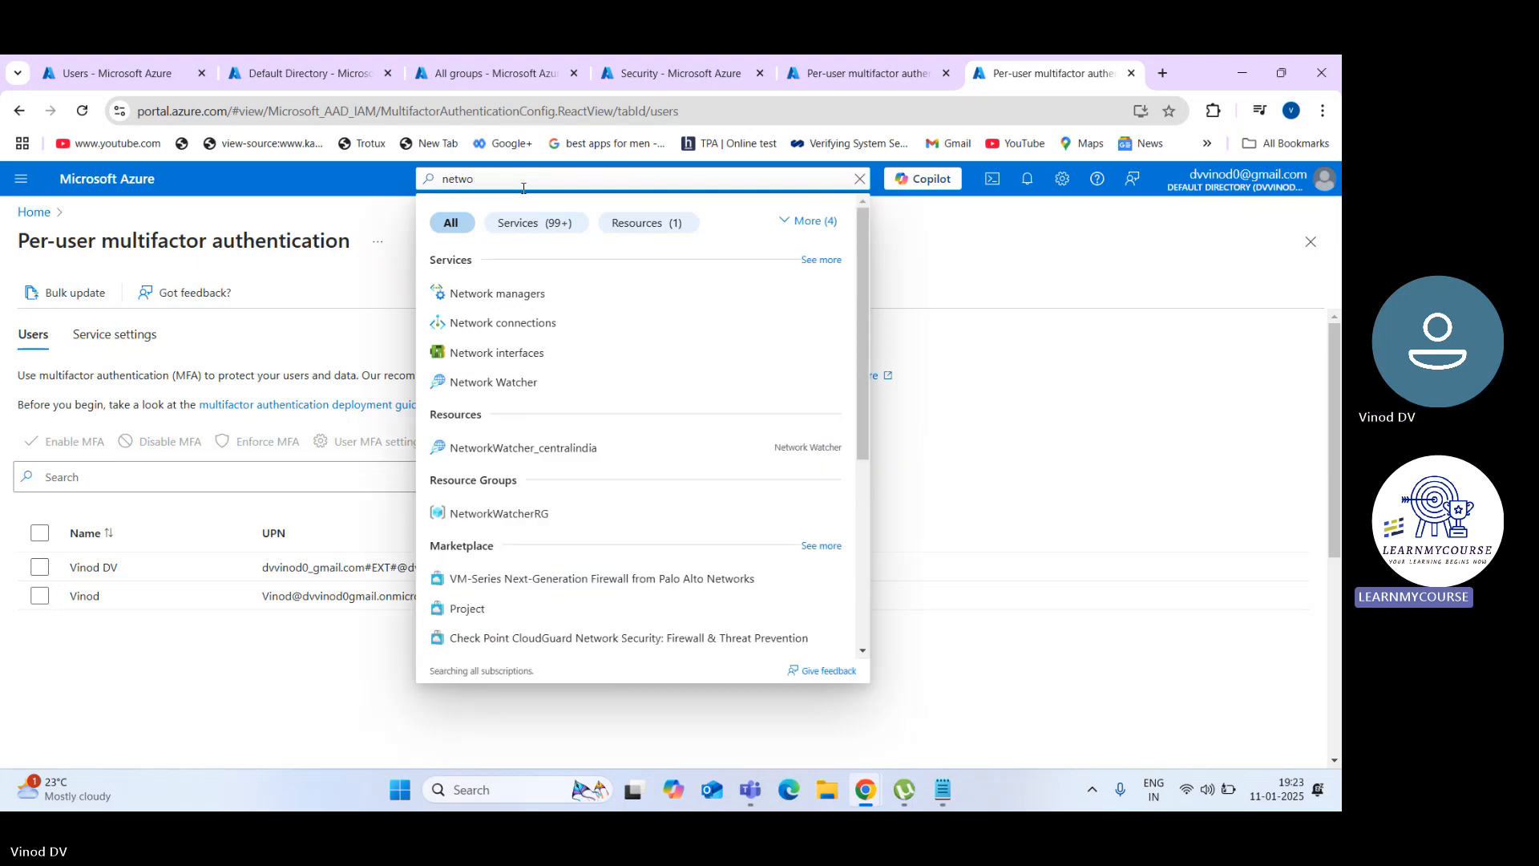
key(BackSpace)
key(BackSpace)
key(BackSpace)
key(BackSpace)
key(BackSpace)
Step: Find the Virtual networks service by searching for "virt" and start creating a new virtual network
text(vi)
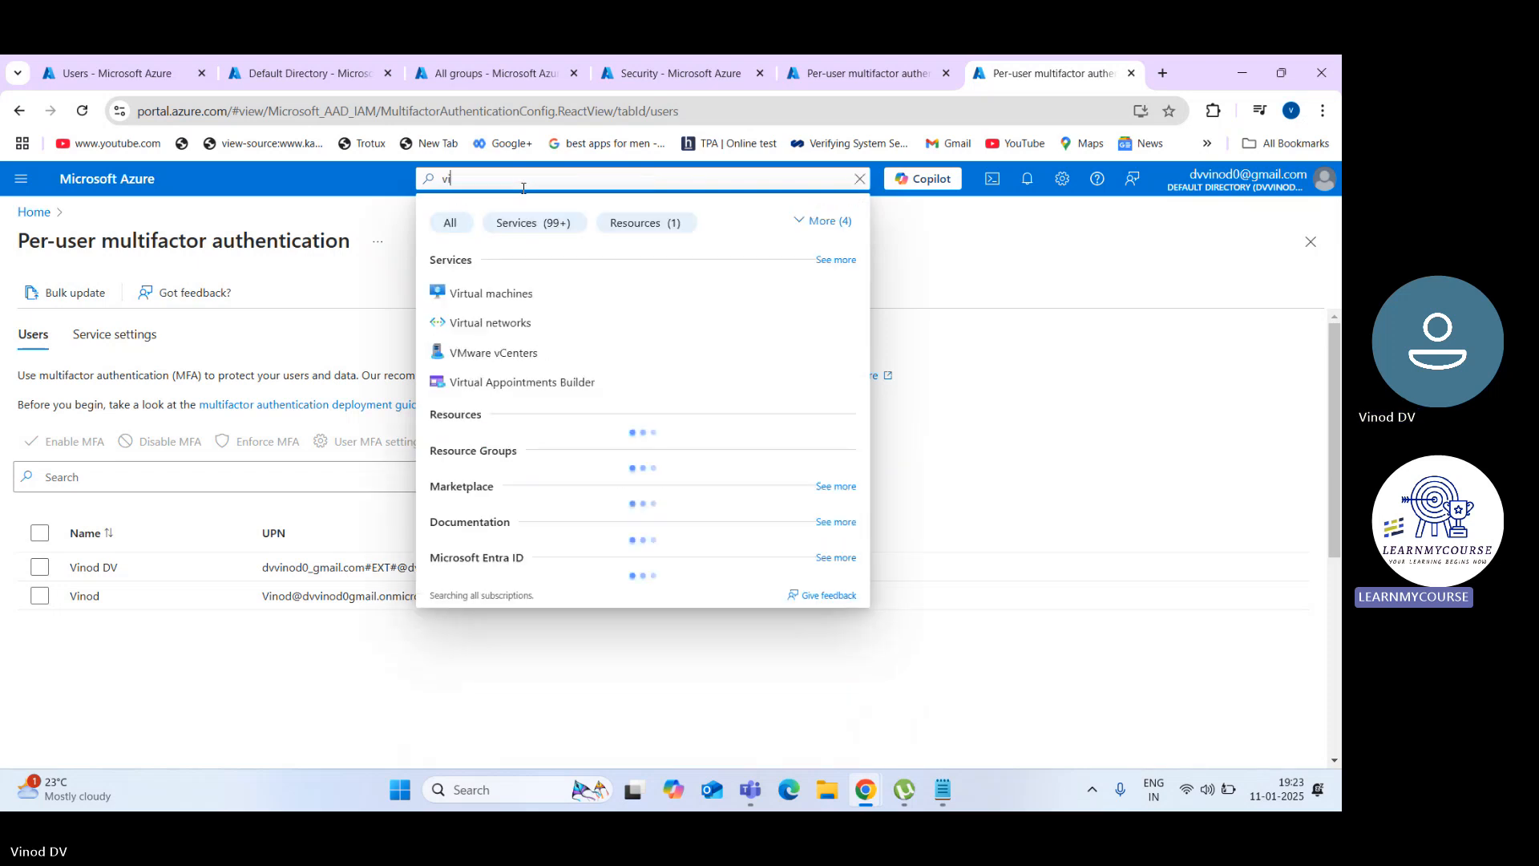
text(rt)
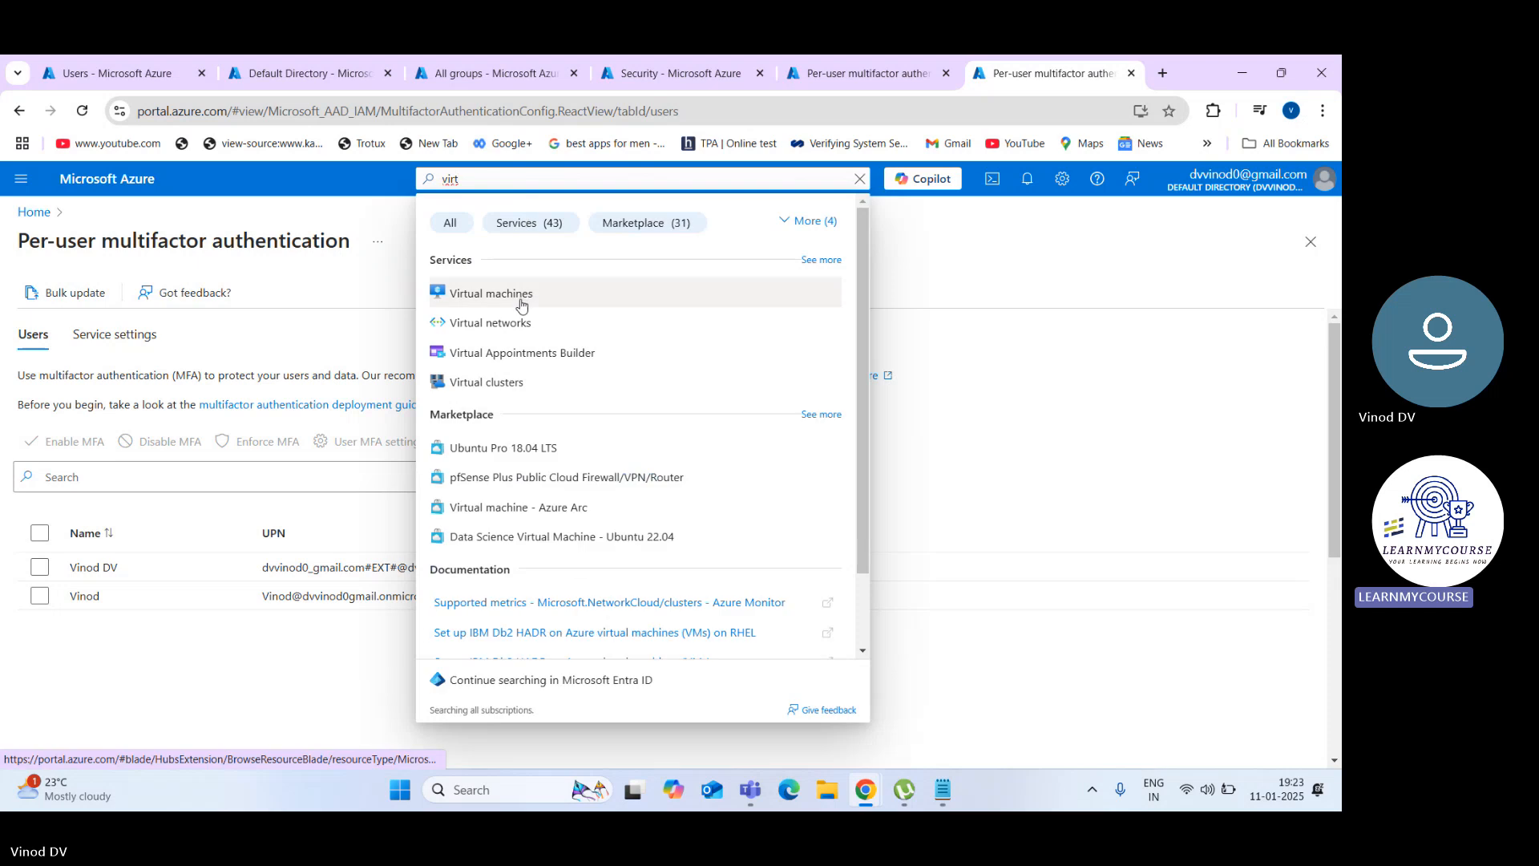
click(521, 319)
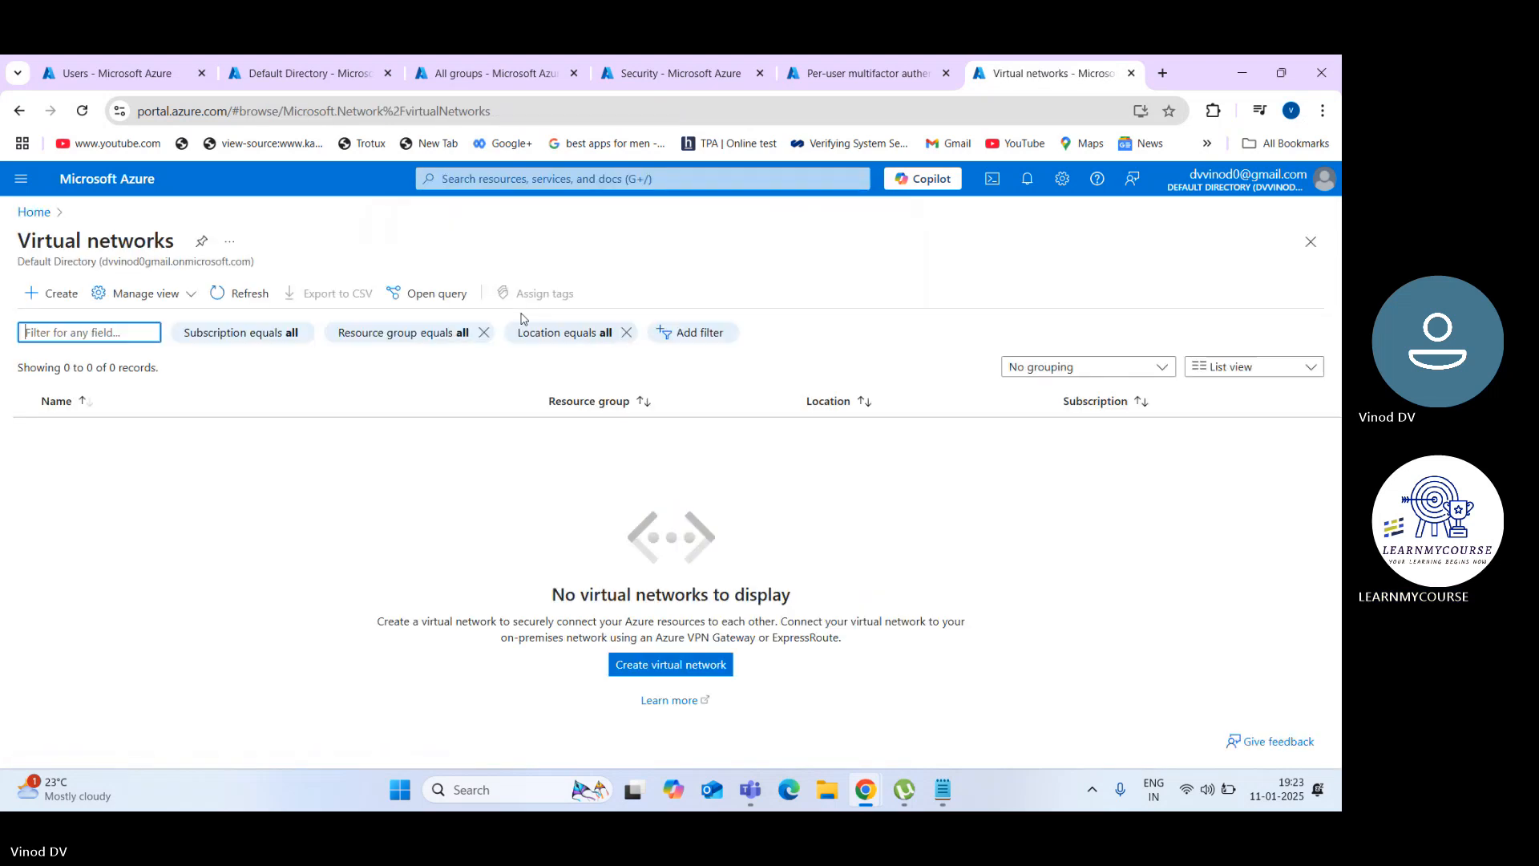
click(705, 676)
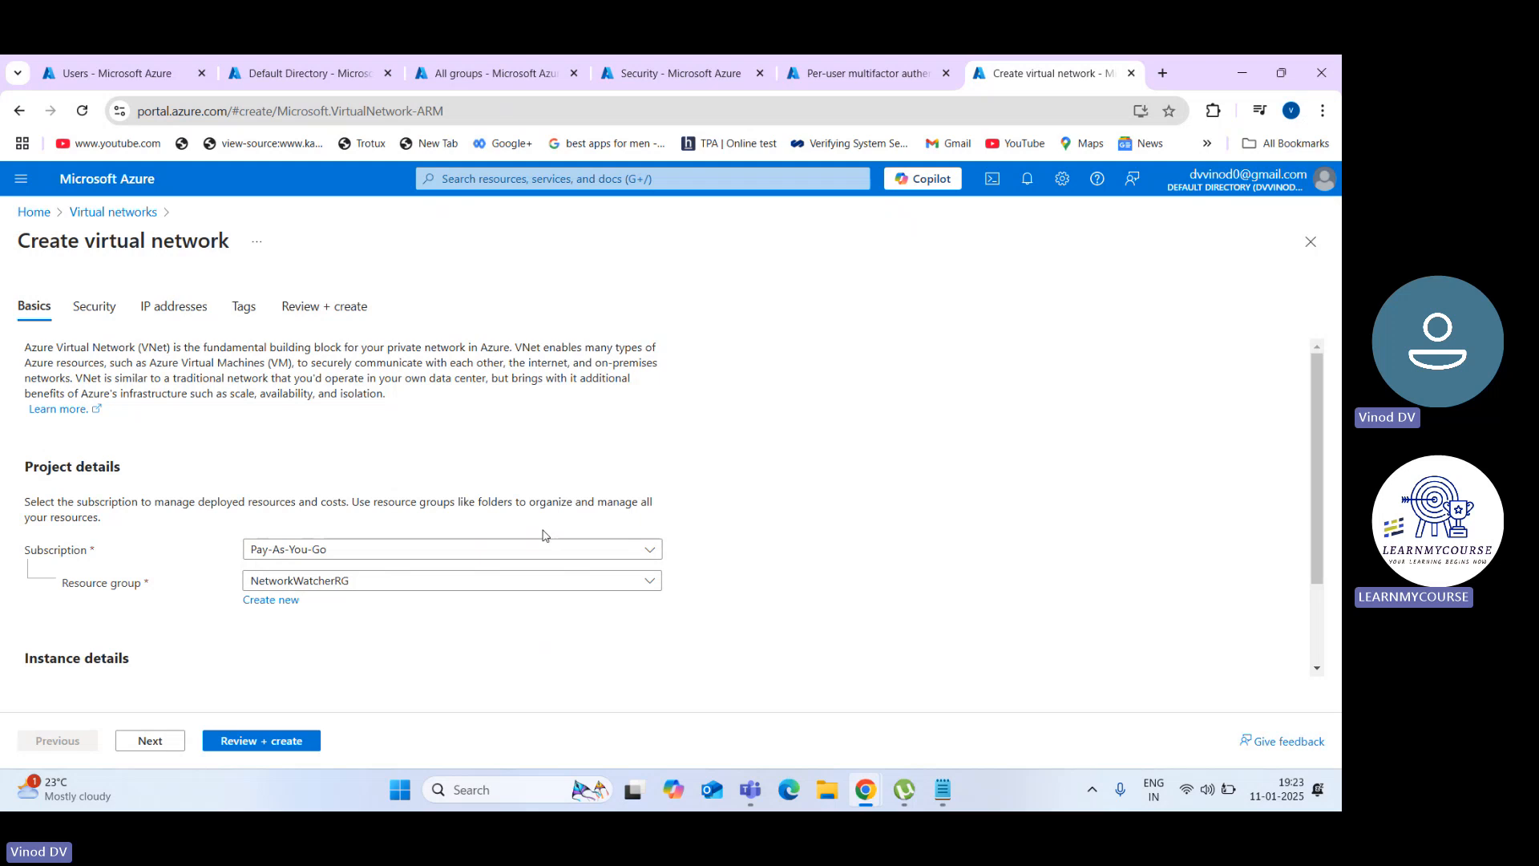
Step: Select the Pay-As-You-Go subscription and check the resource group choices, keeping NetworkWatcherRG
click(544, 549)
click(545, 549)
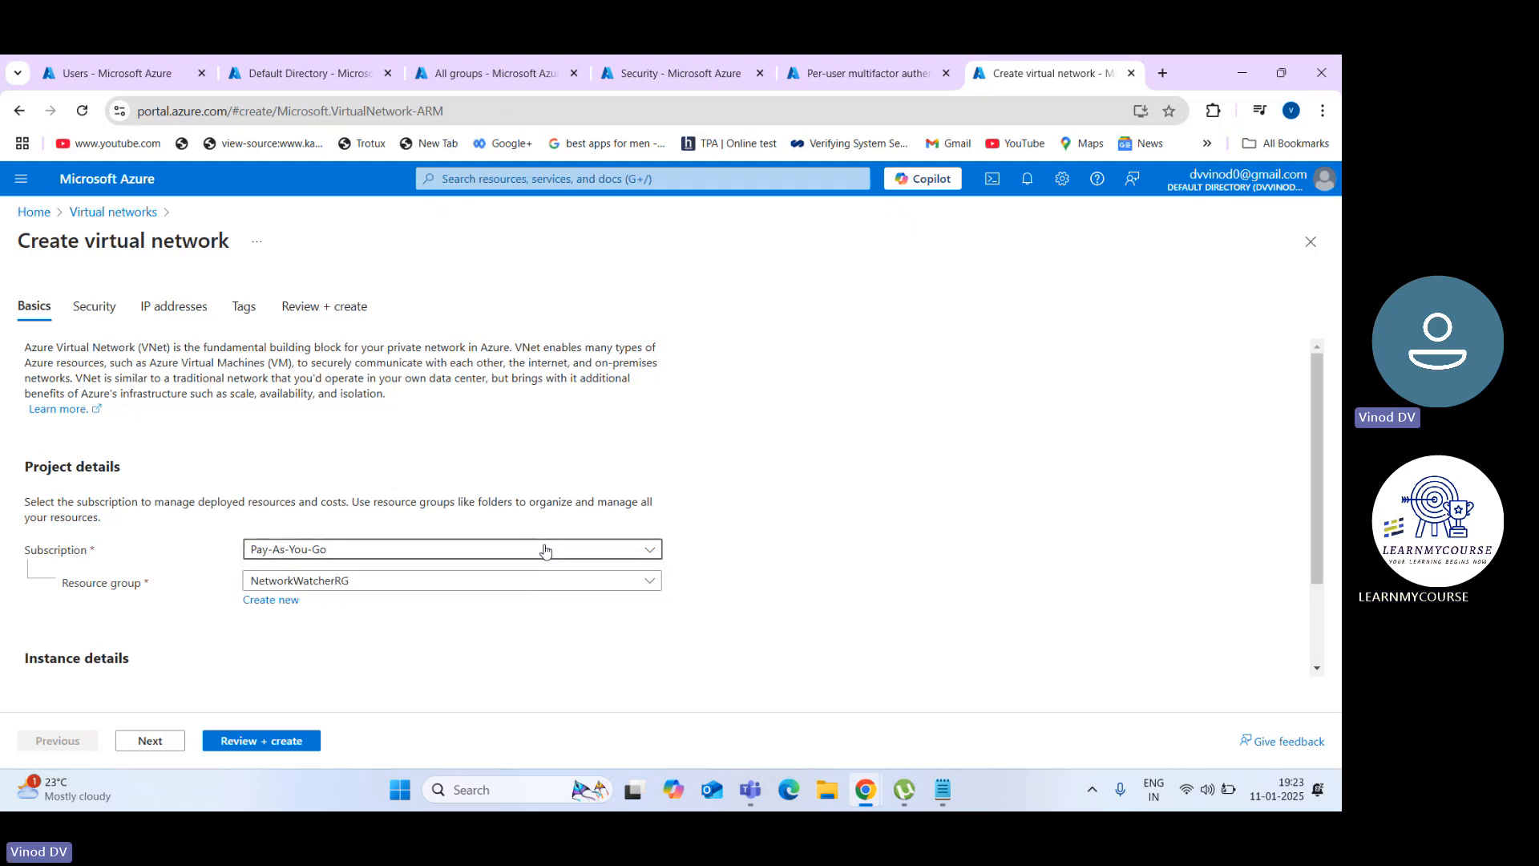
click(543, 557)
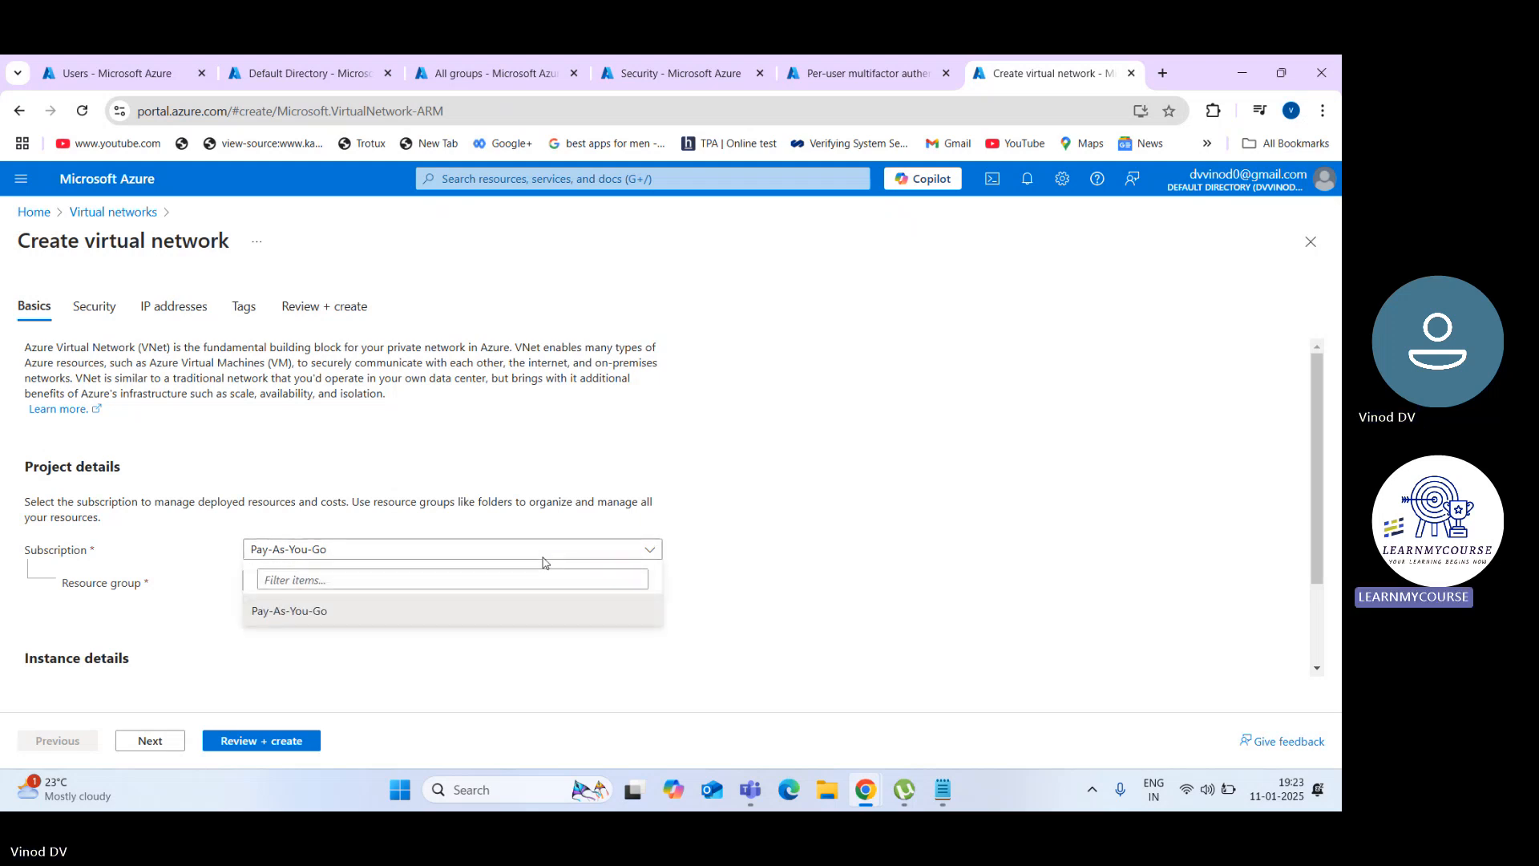
click(543, 609)
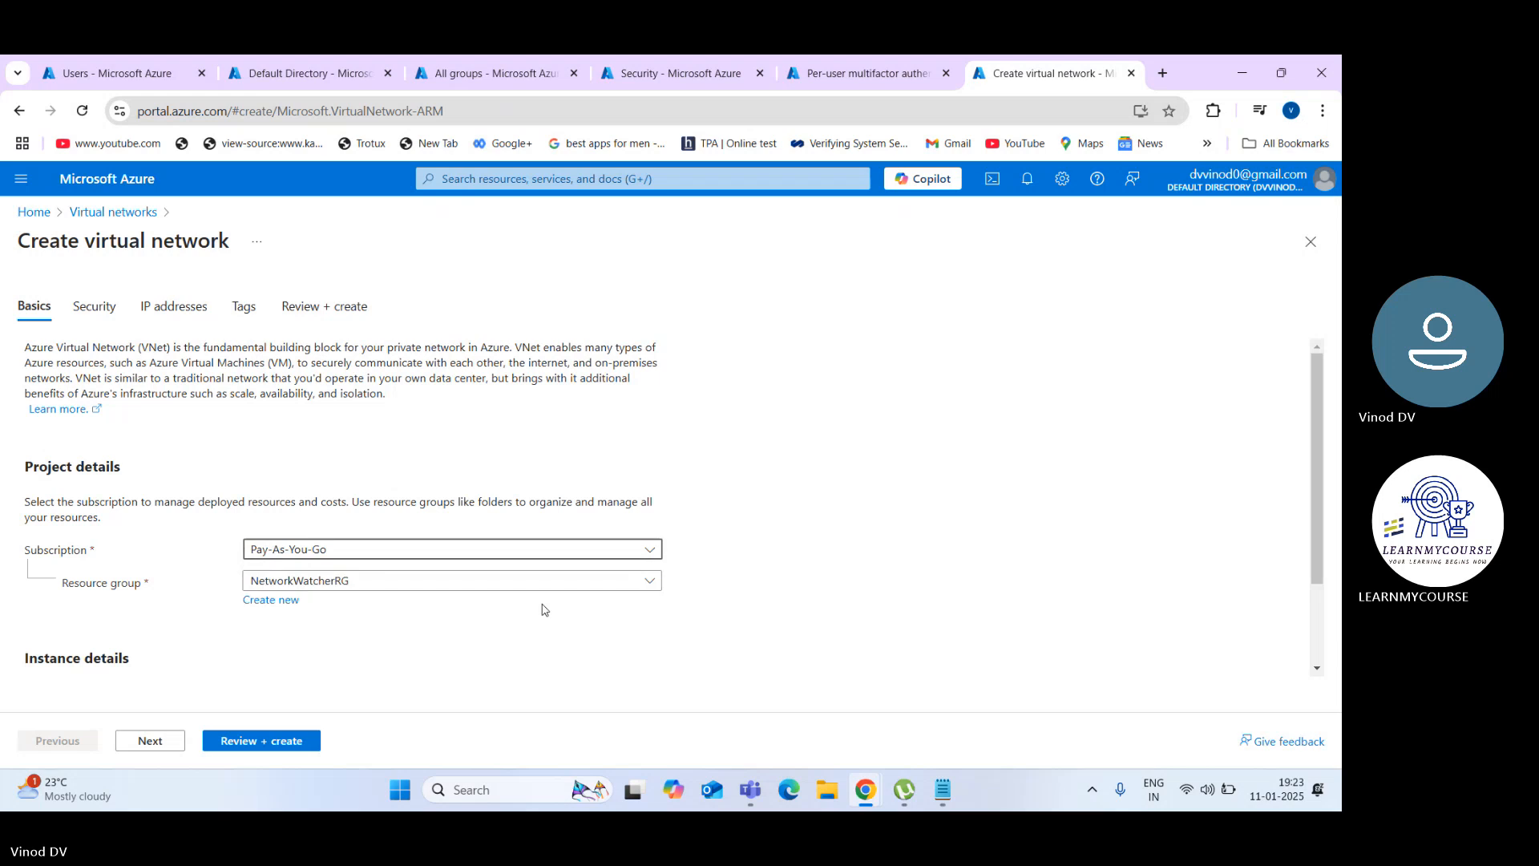
click(558, 588)
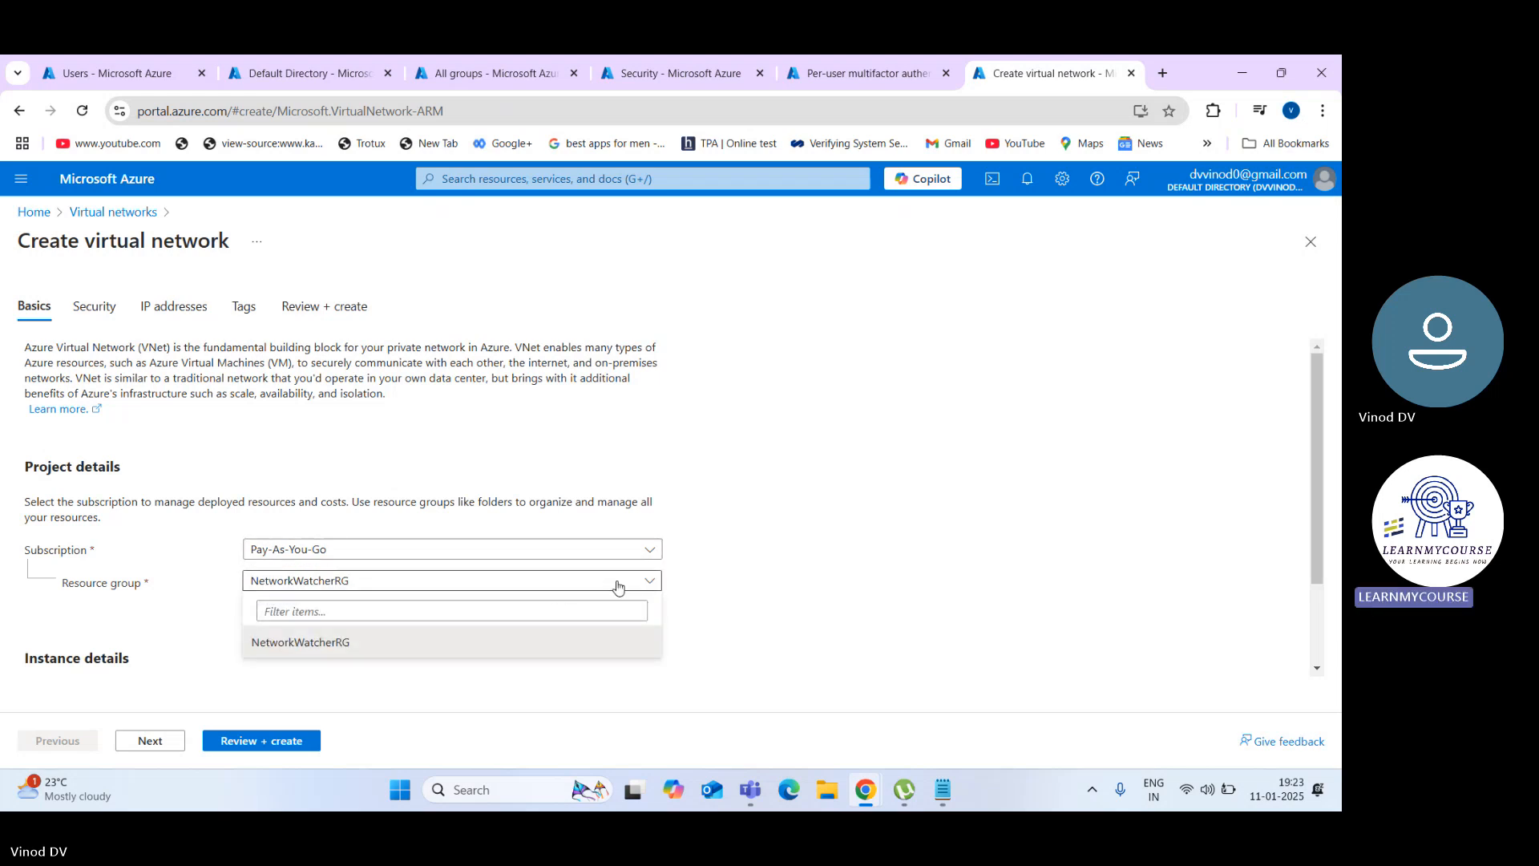
click(738, 569)
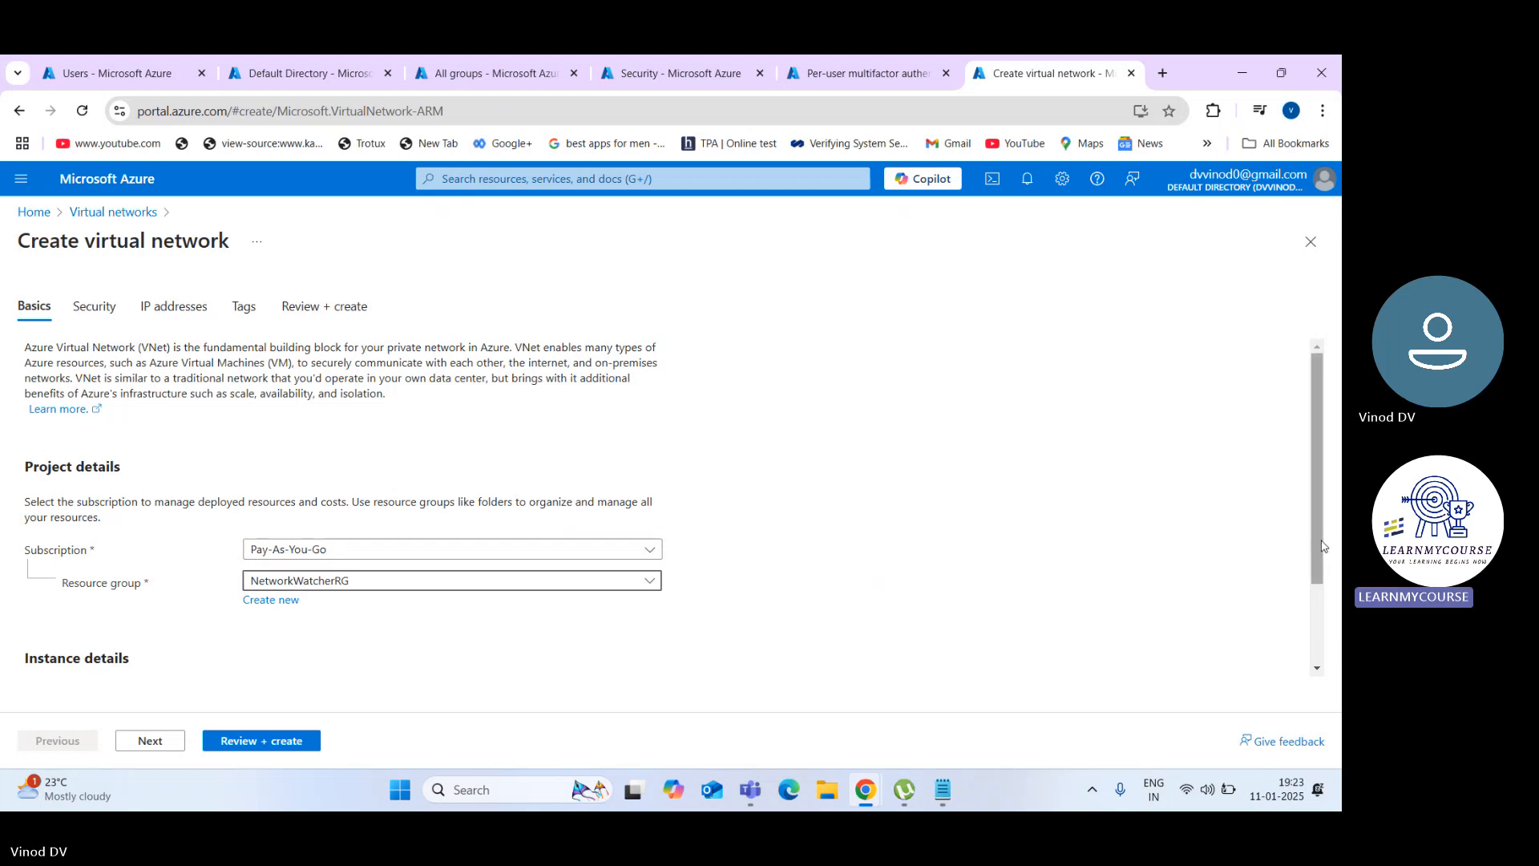
Step: Name the virtual network NSG and proceed to the final review of its configuration
drag(1322, 545, 1311, 622)
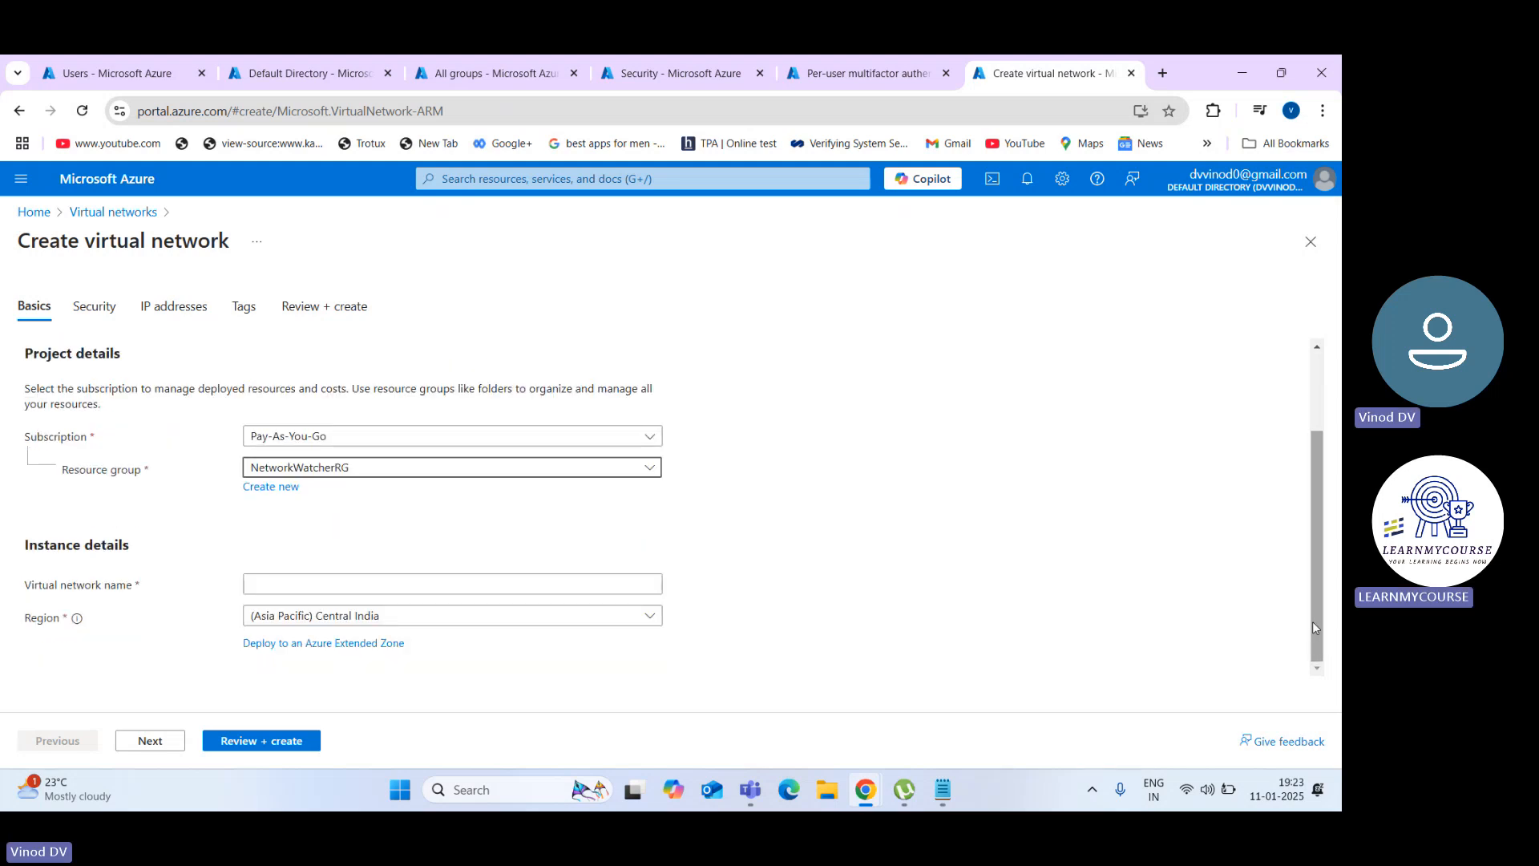
click(635, 577)
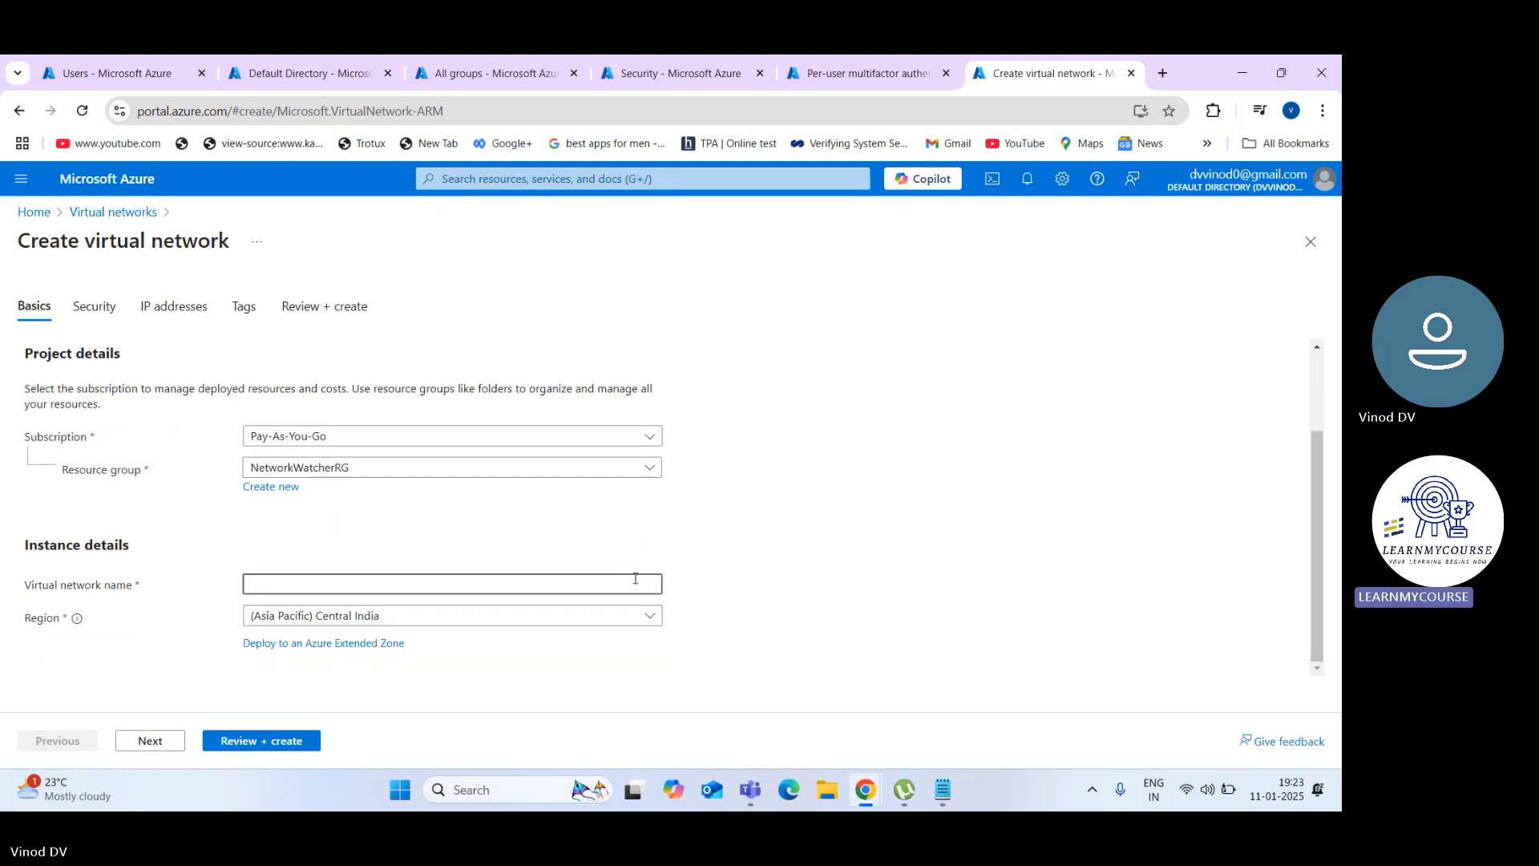
text(NSG)
click(446, 714)
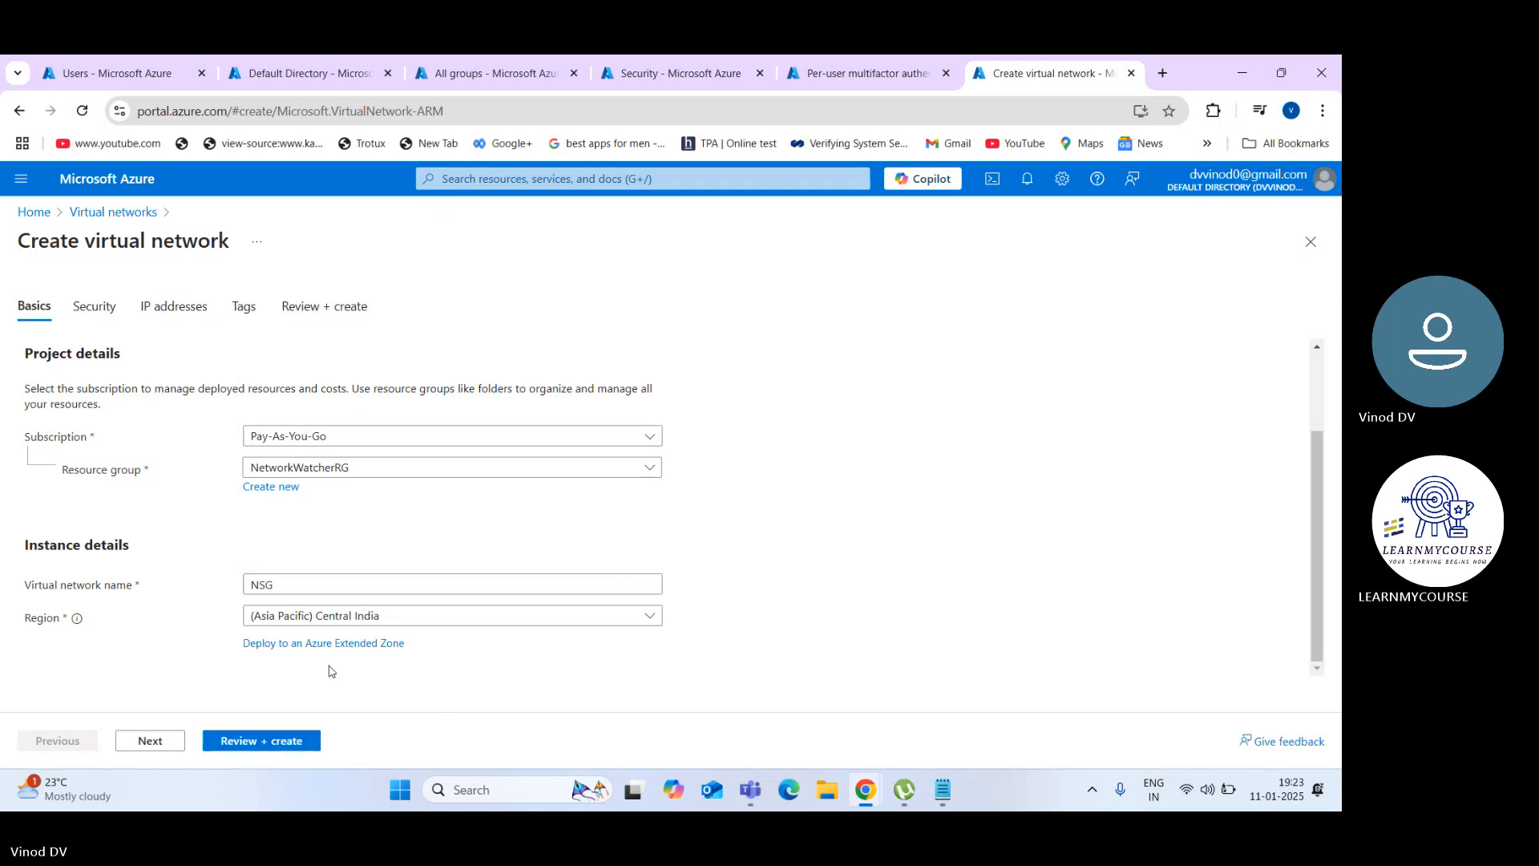
click(275, 741)
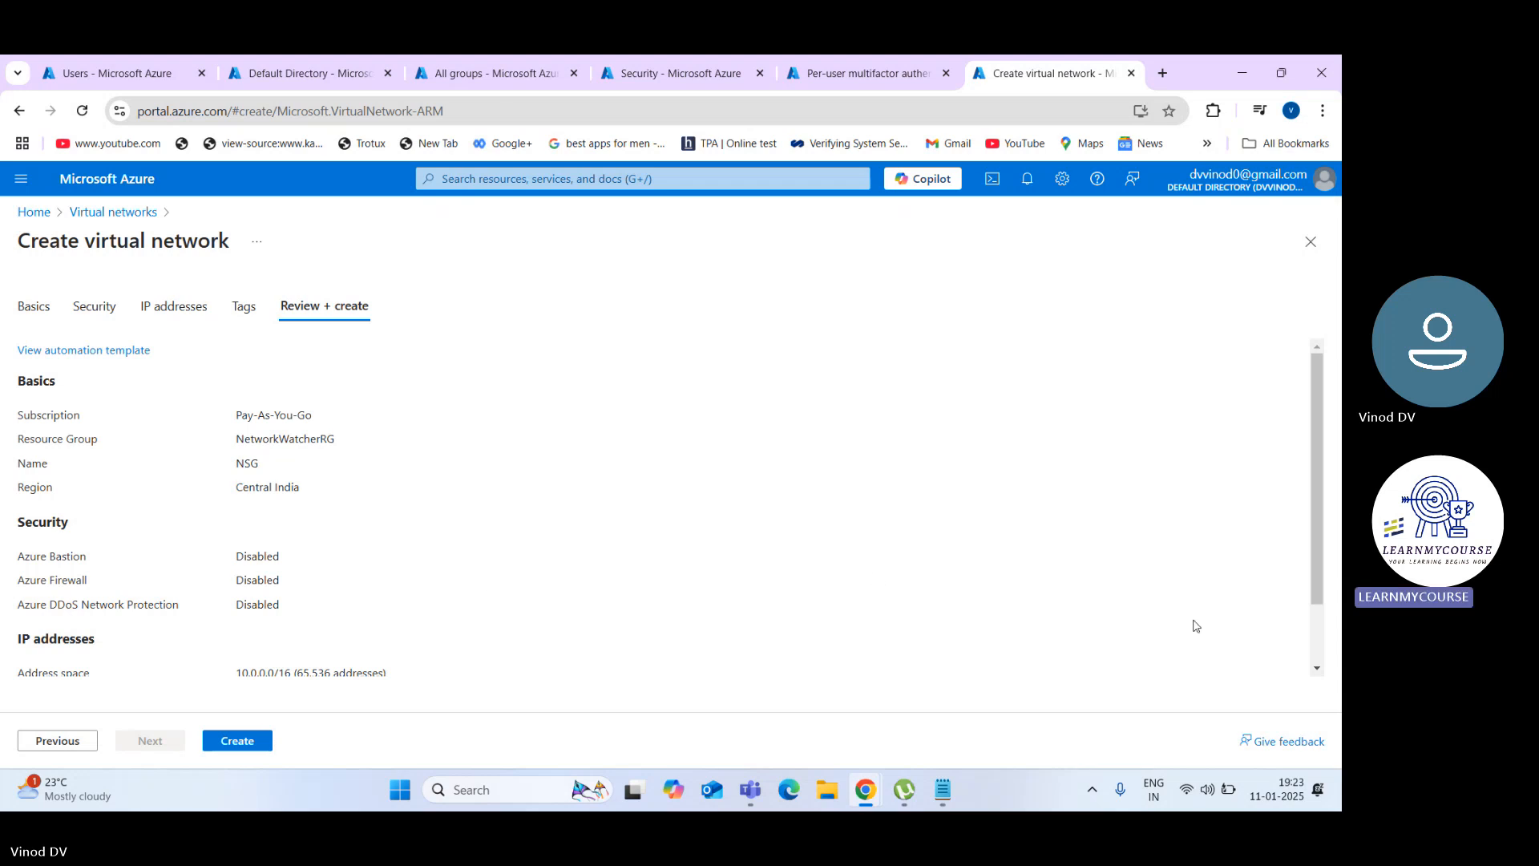
Step: Check the configuration summary, create the virtual network, and open the deployed resource
click(1317, 608)
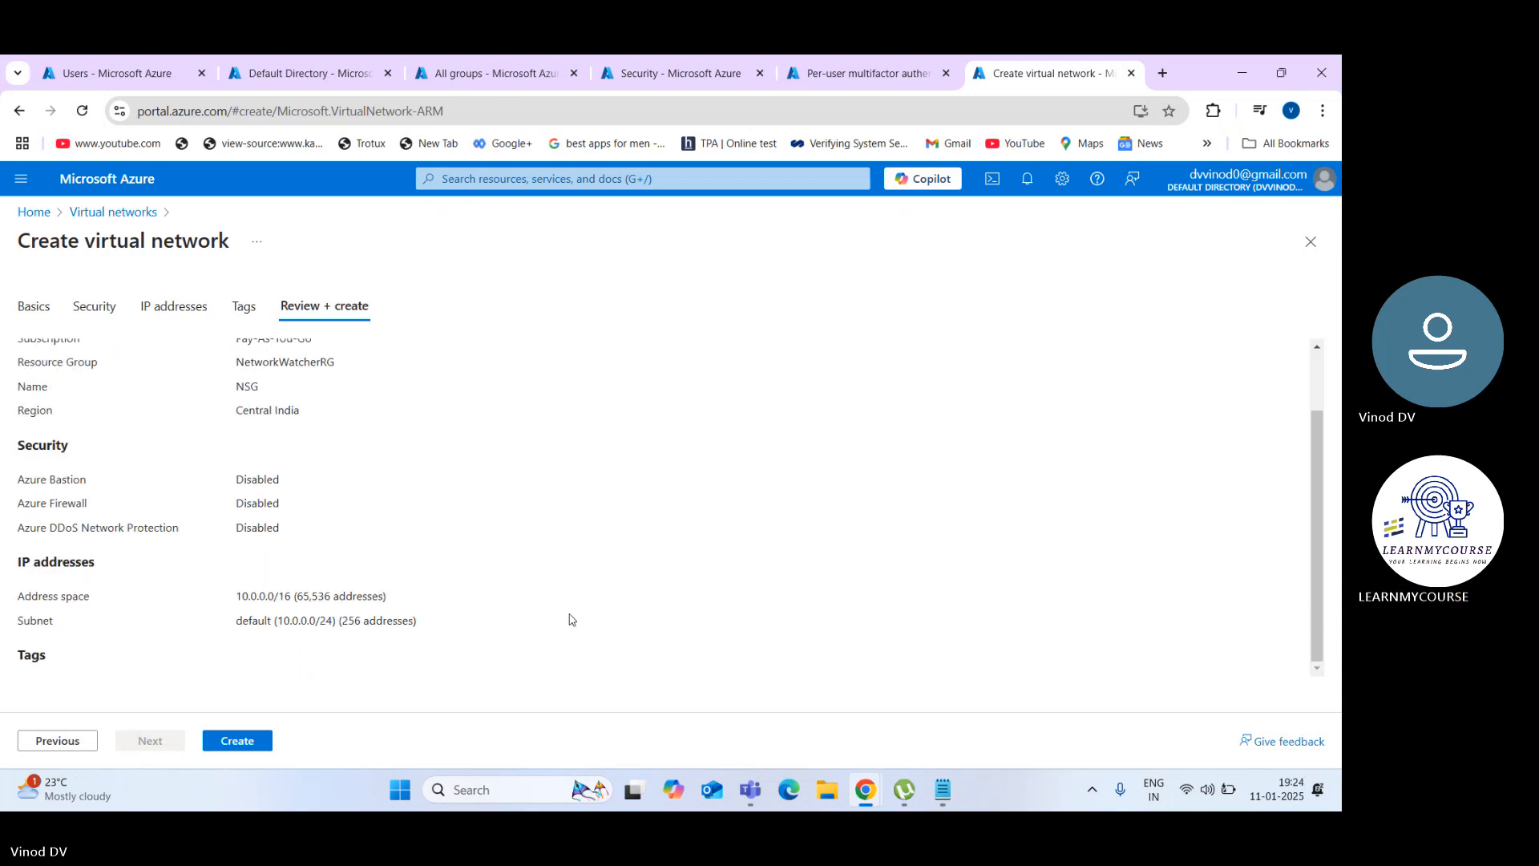
click(237, 740)
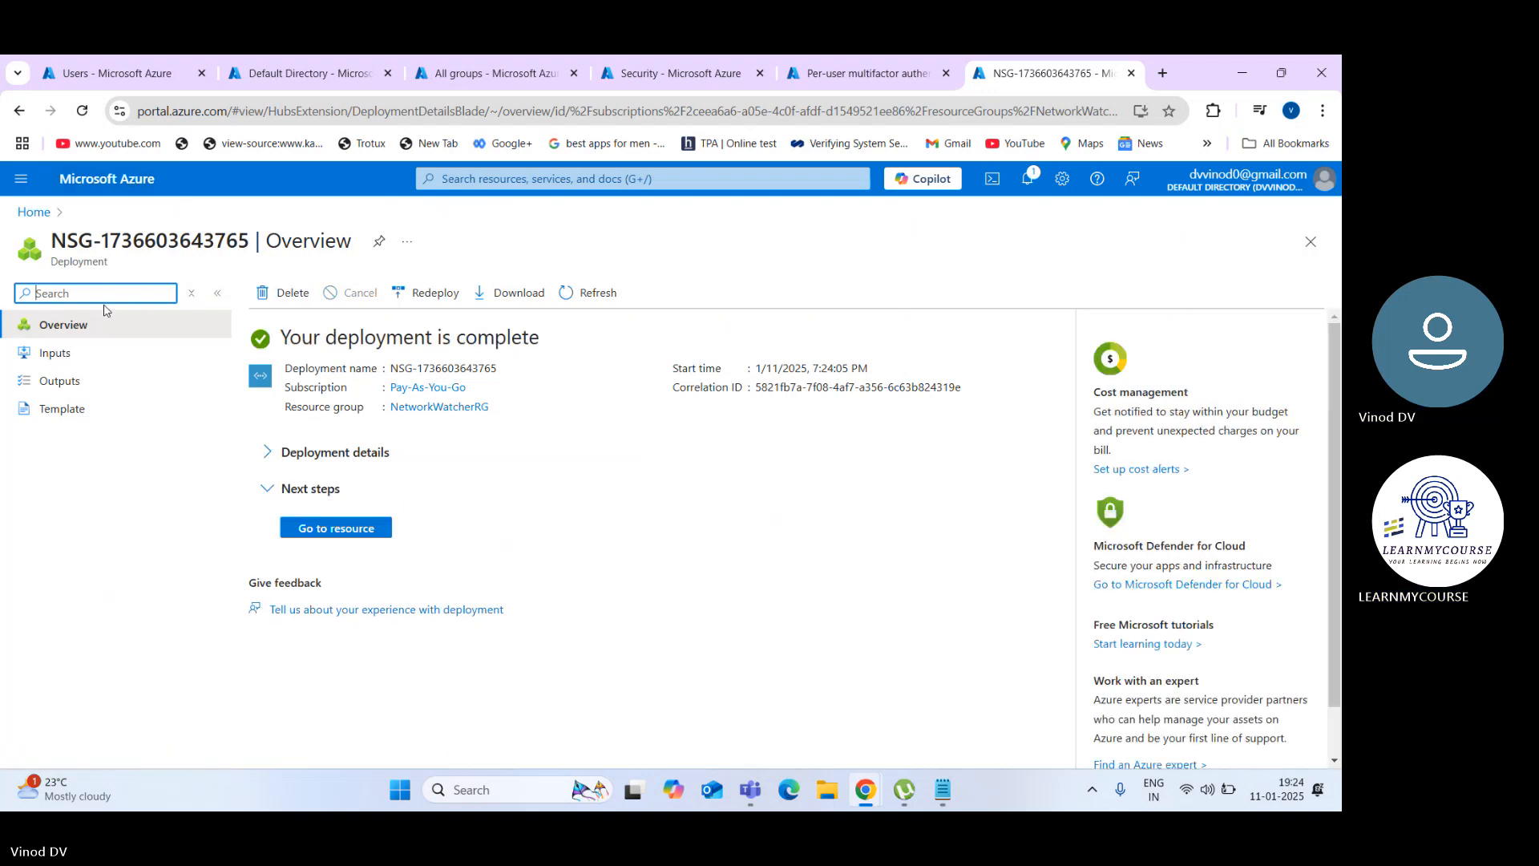
click(329, 527)
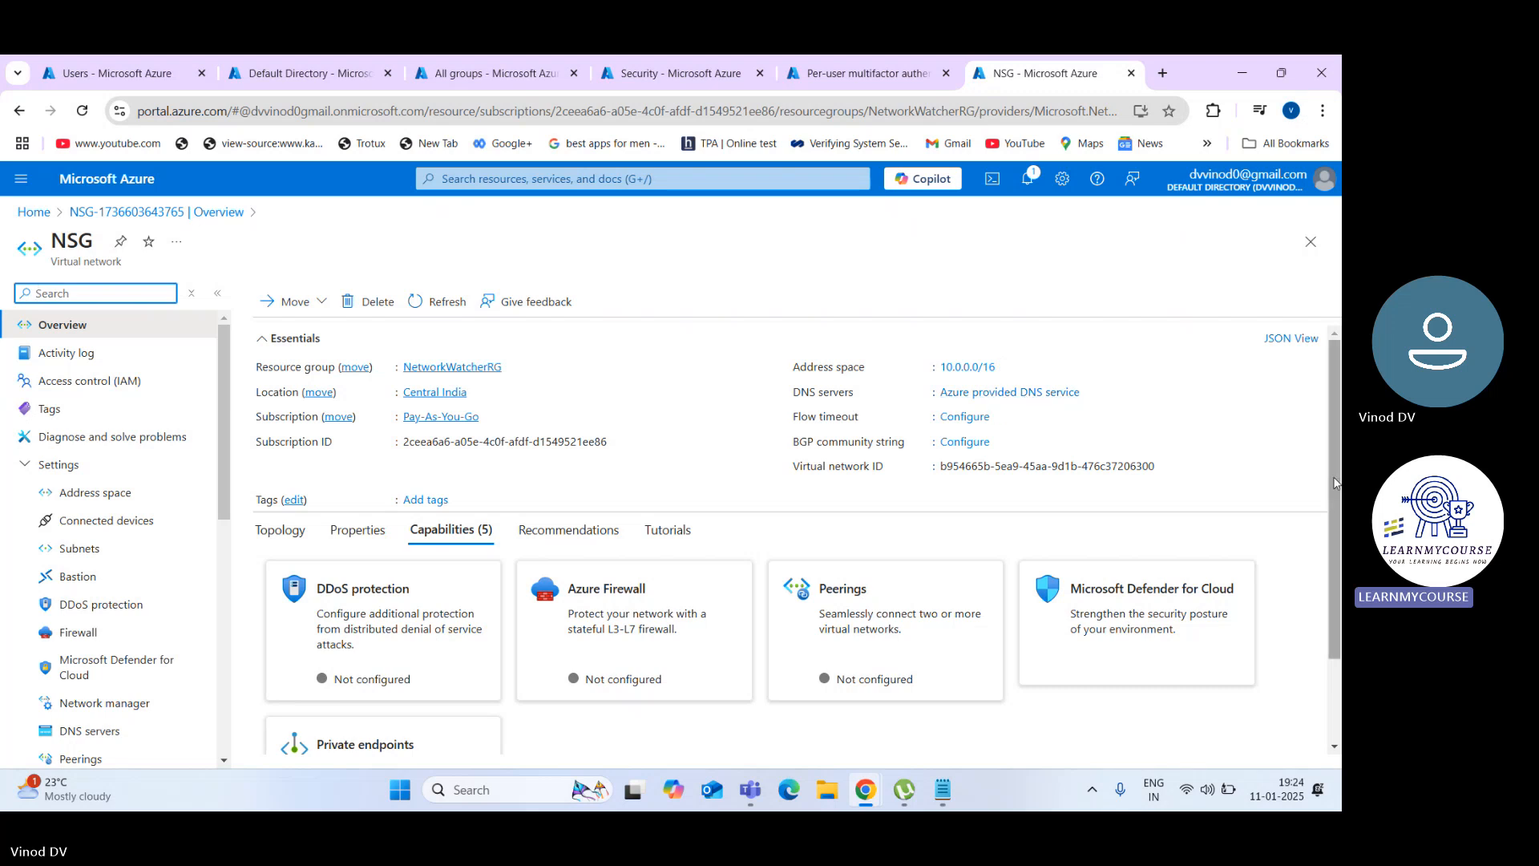
Step: Examine the NSG virtual network's overview, including its essentials and the capabilities such as DDoS protection, Azure Firewall, peerings and private endpoints
scroll(1337, 552, down, 2)
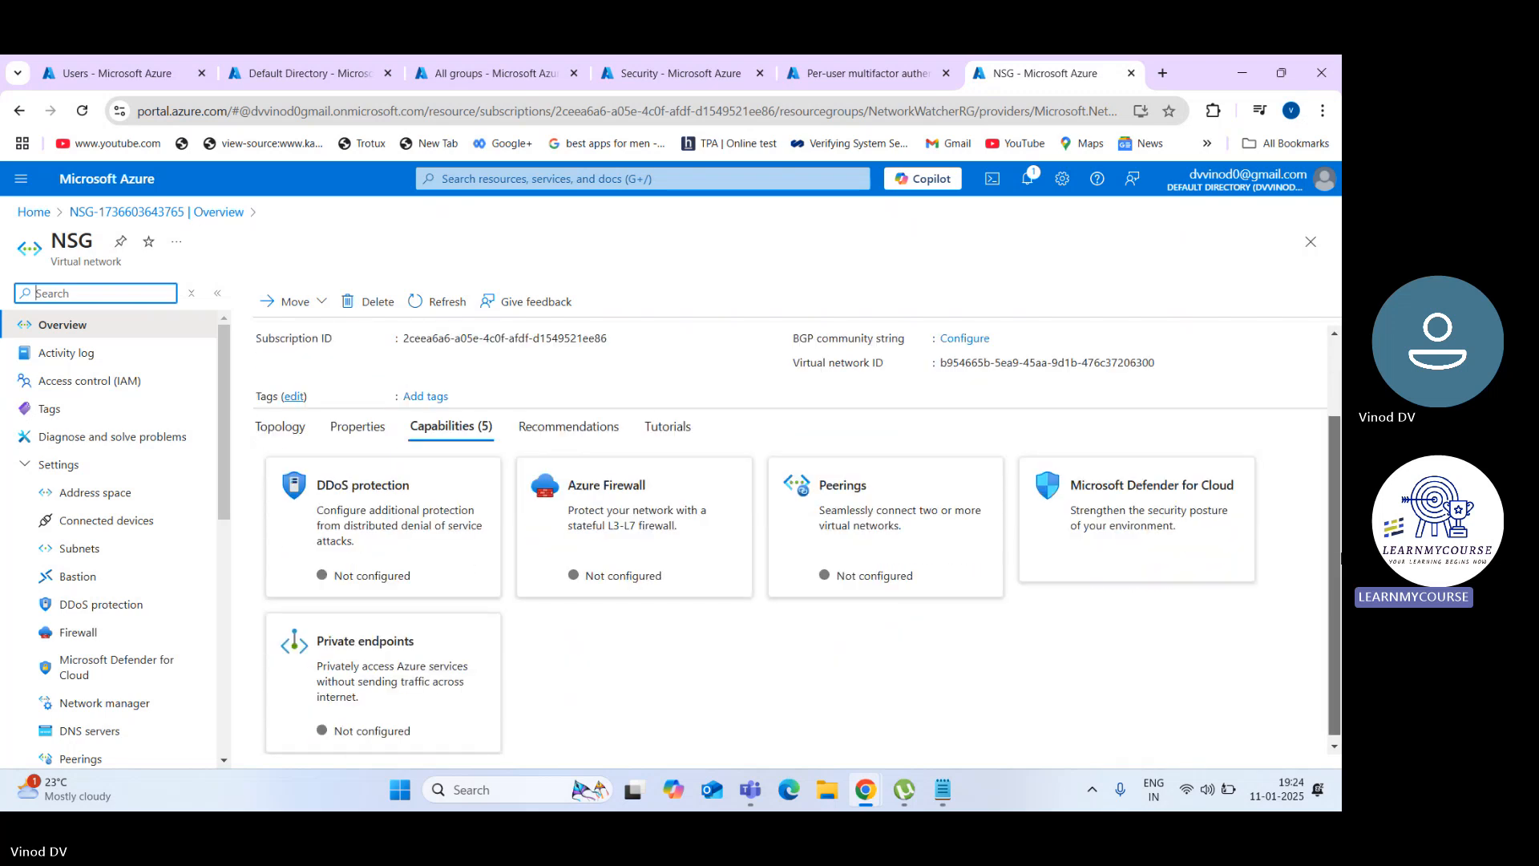
scroll(1339, 481, up, 1)
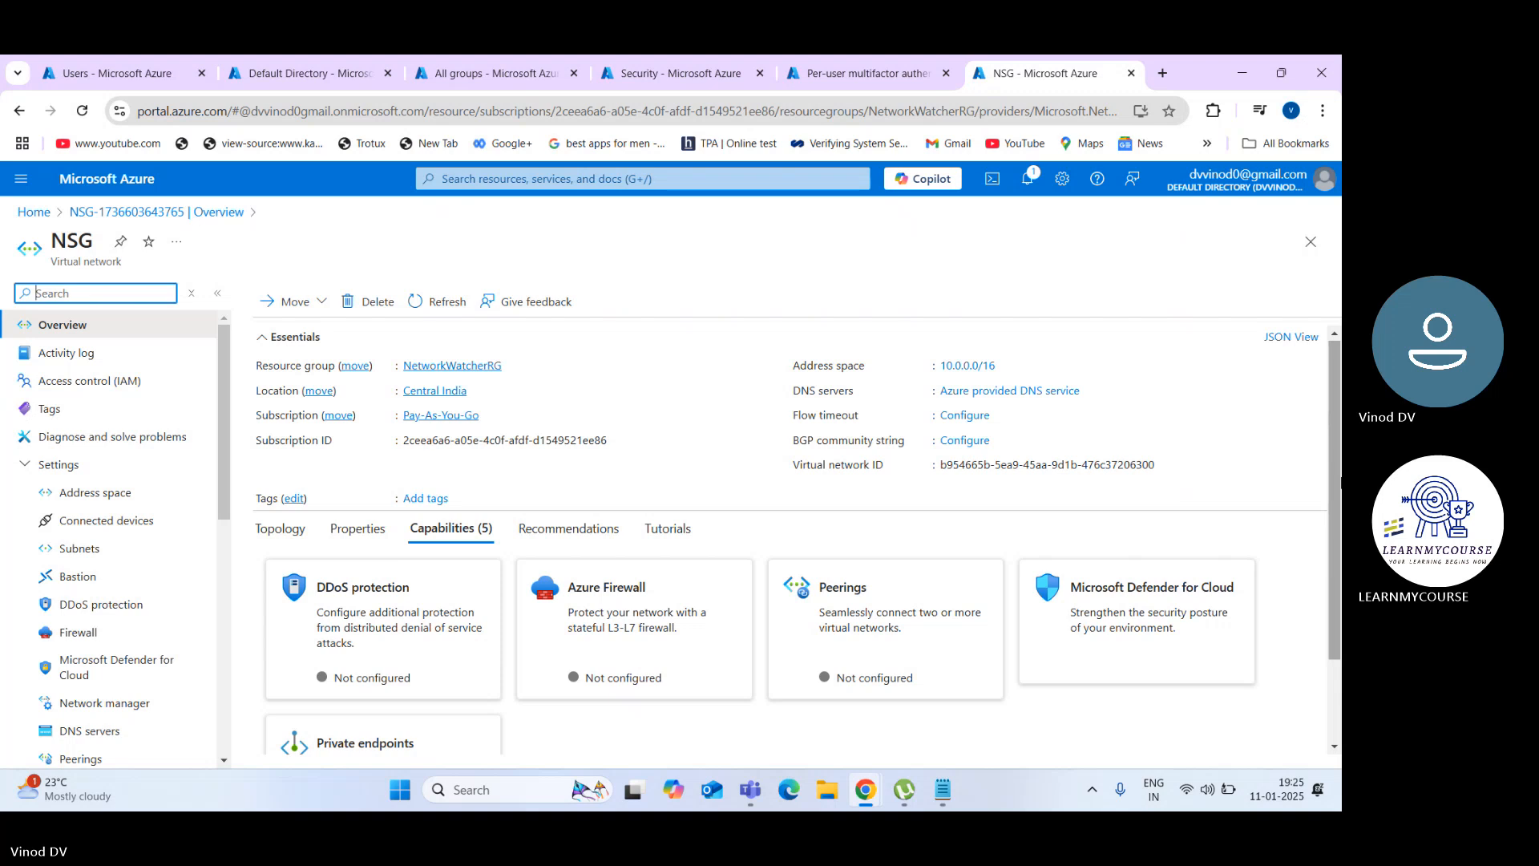
scroll(1340, 484, down, 2)
scroll(1340, 486, up, 2)
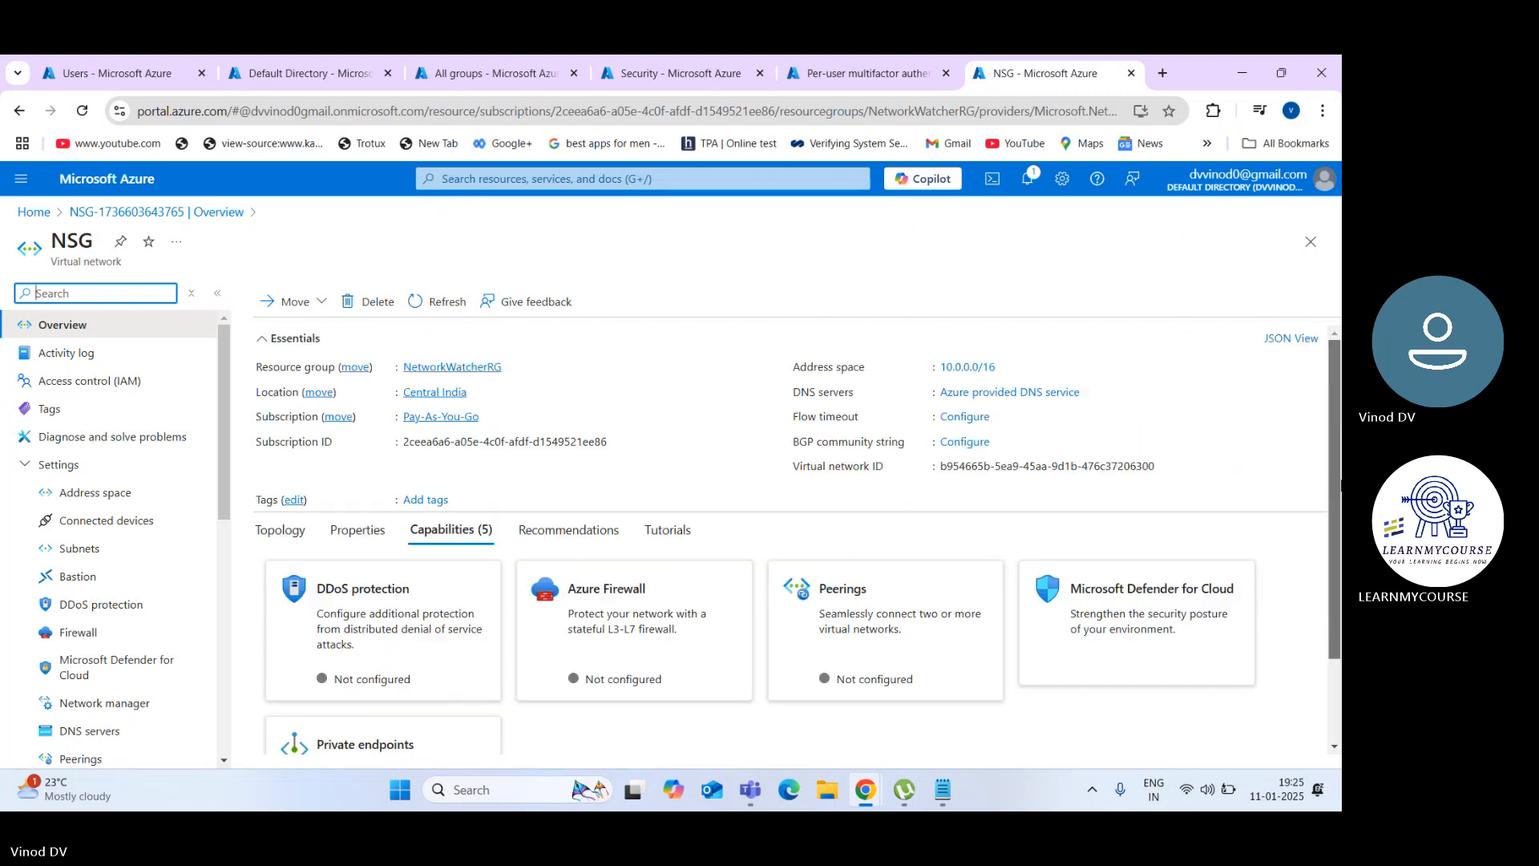
scroll(1340, 483, down, 2)
scroll(1340, 492, up, 2)
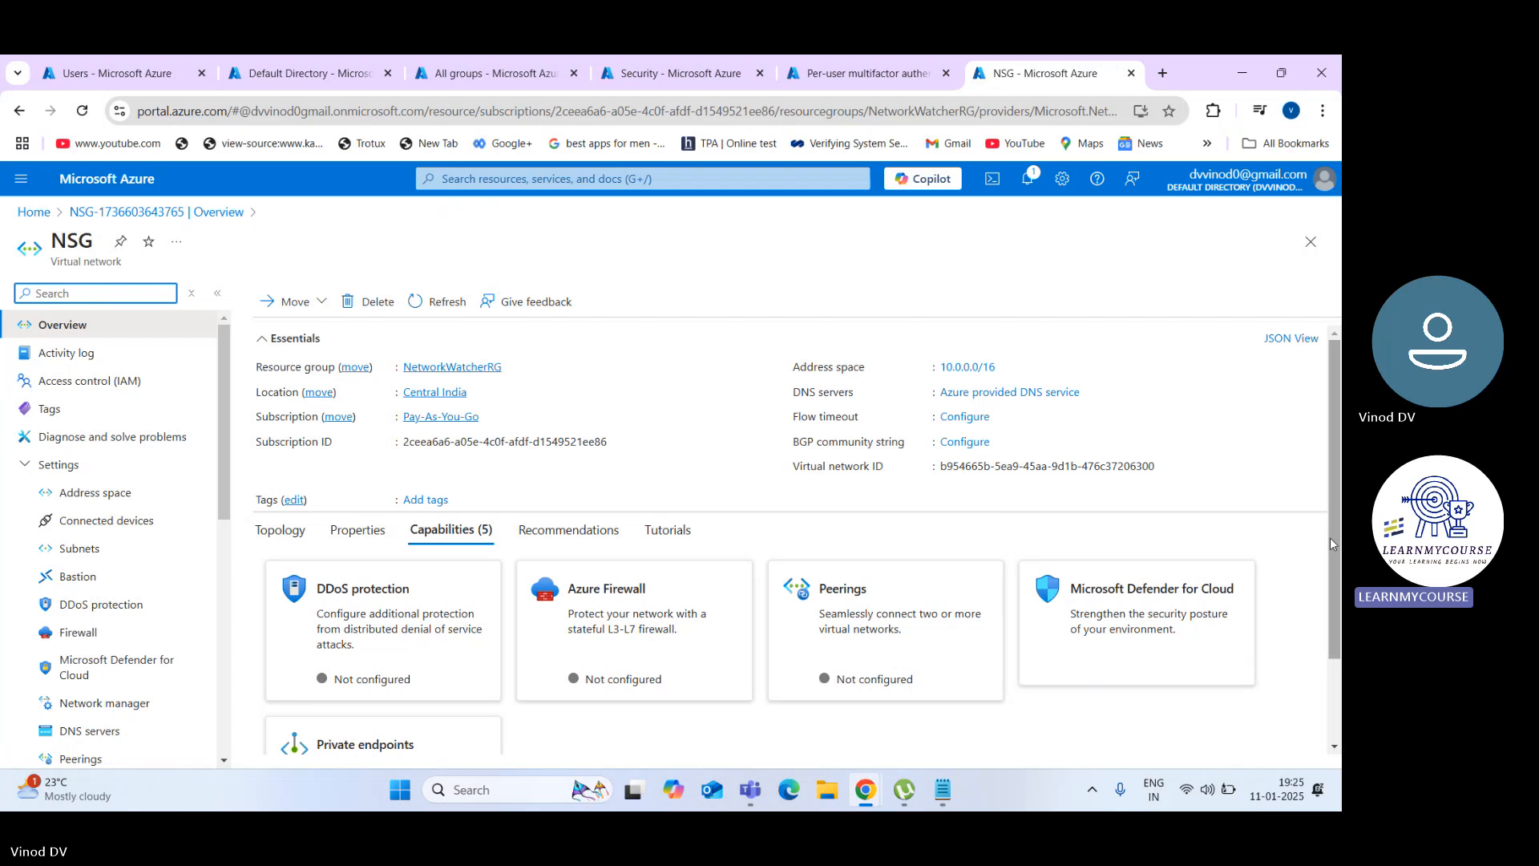
mouse_move(1330, 540)
mouse_down()
mouse_move(1340, 609)
mouse_move(1332, 513)
mouse_move(1328, 656)
mouse_move(1329, 403)
mouse_move(1328, 529)
mouse_up()
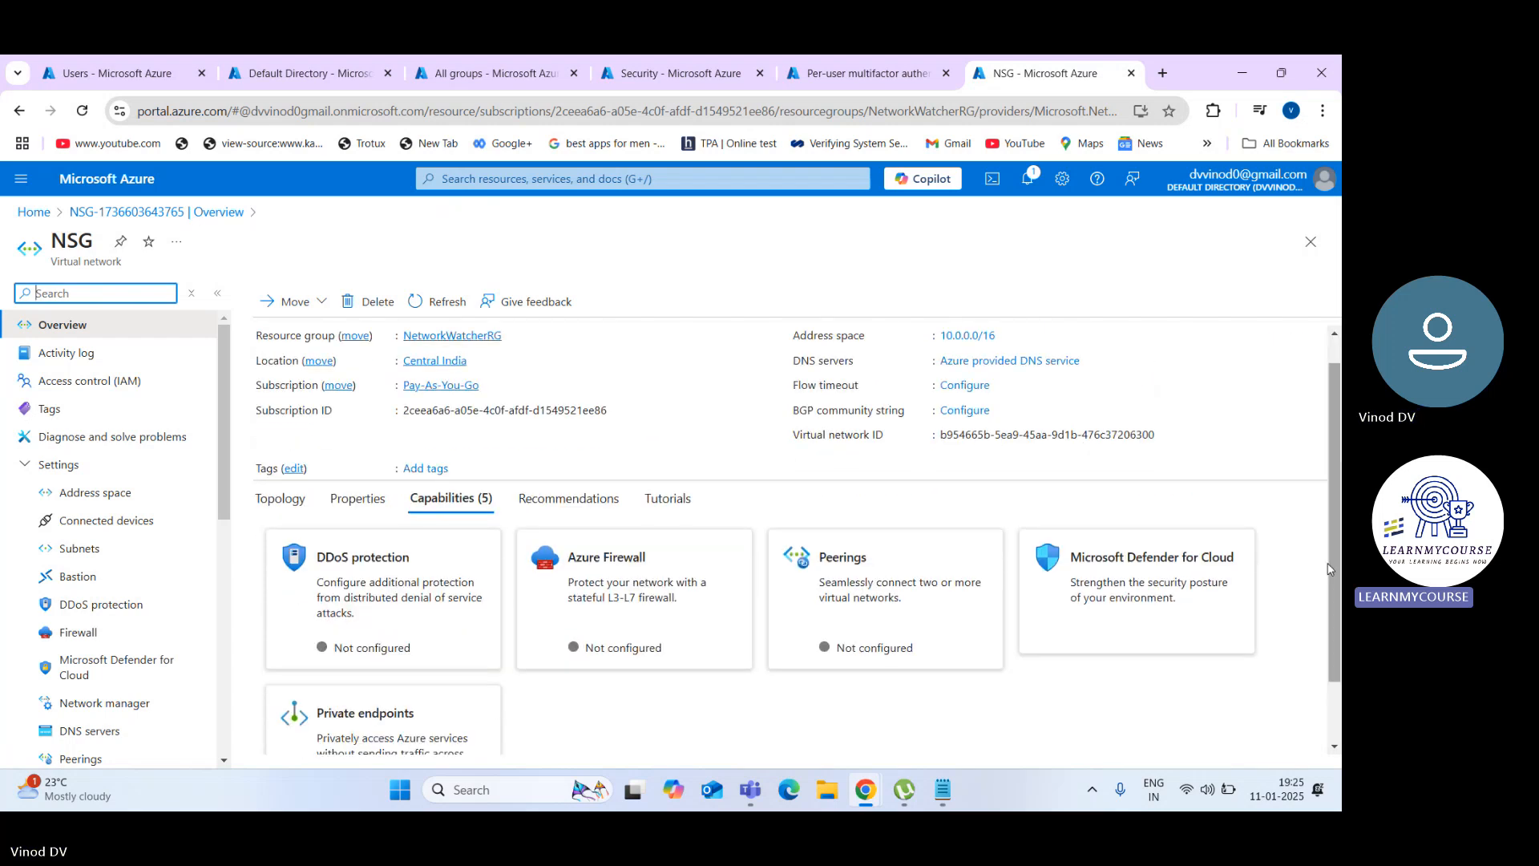
click(1333, 734)
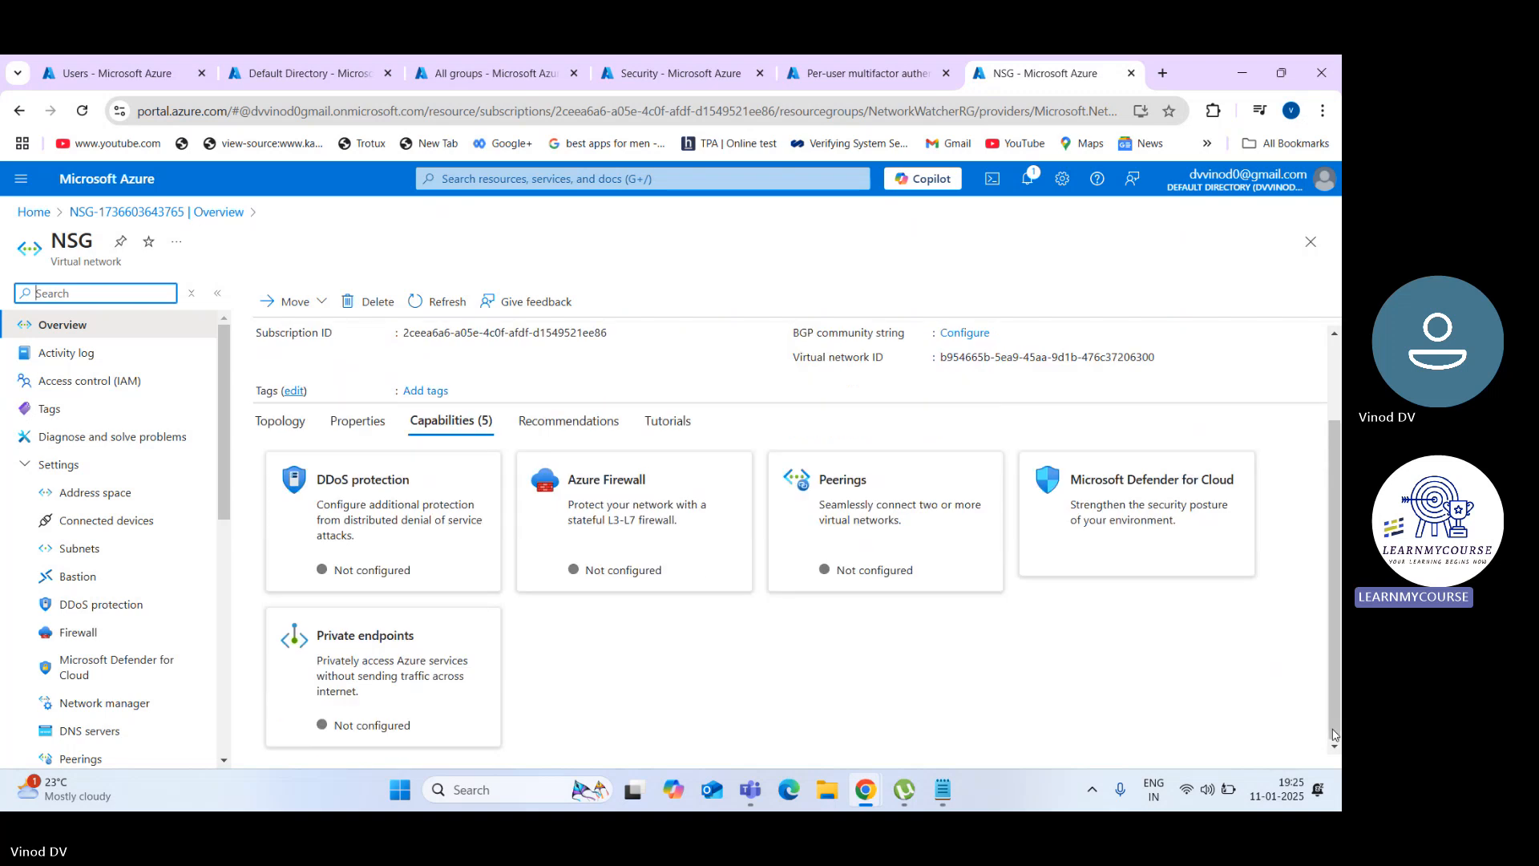
drag(1332, 733, 1311, 597)
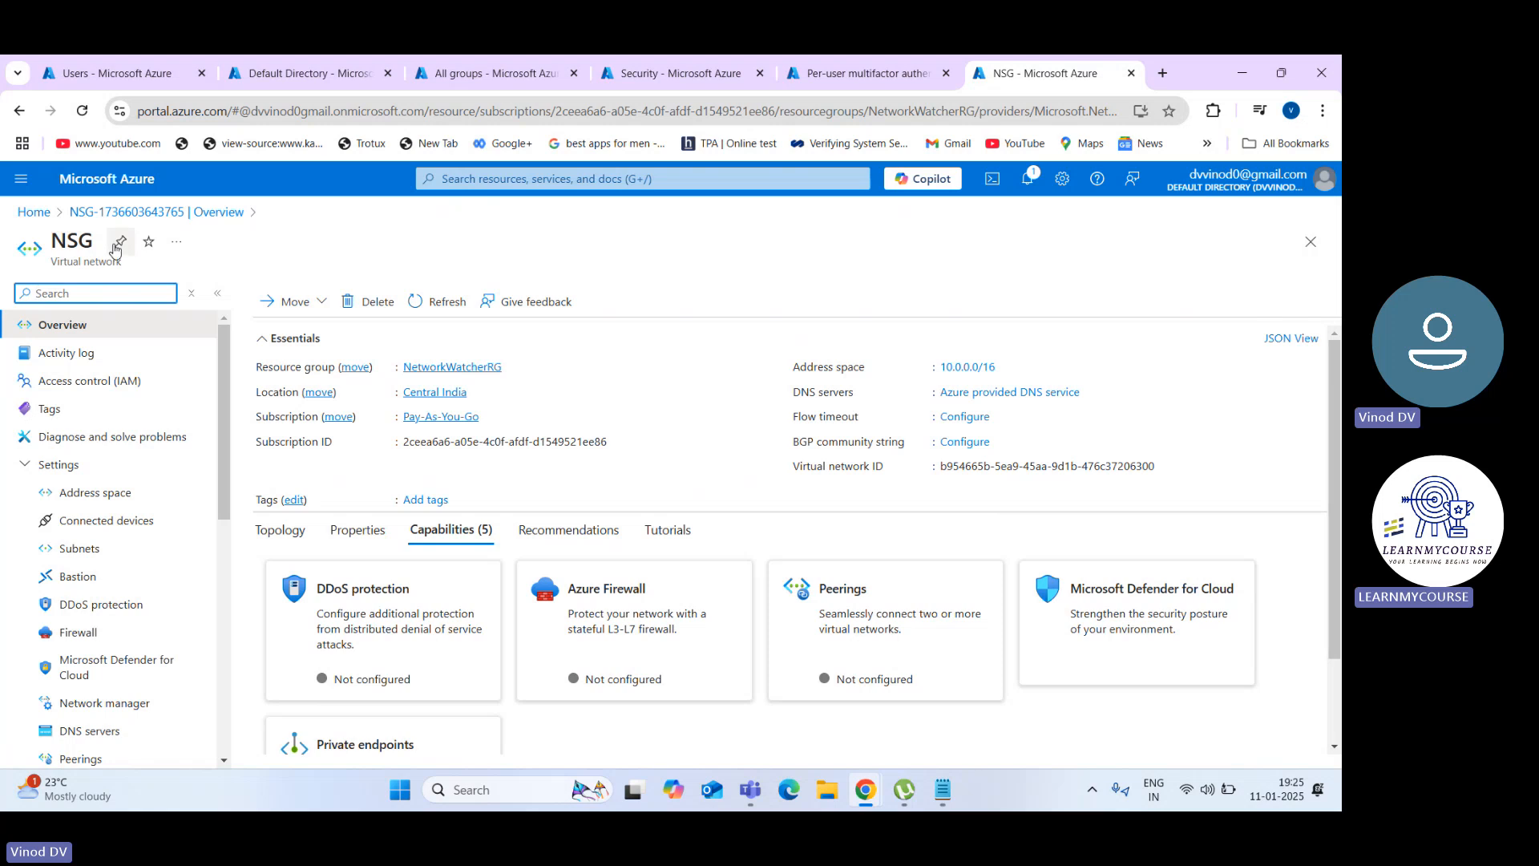
double_click(84, 242)
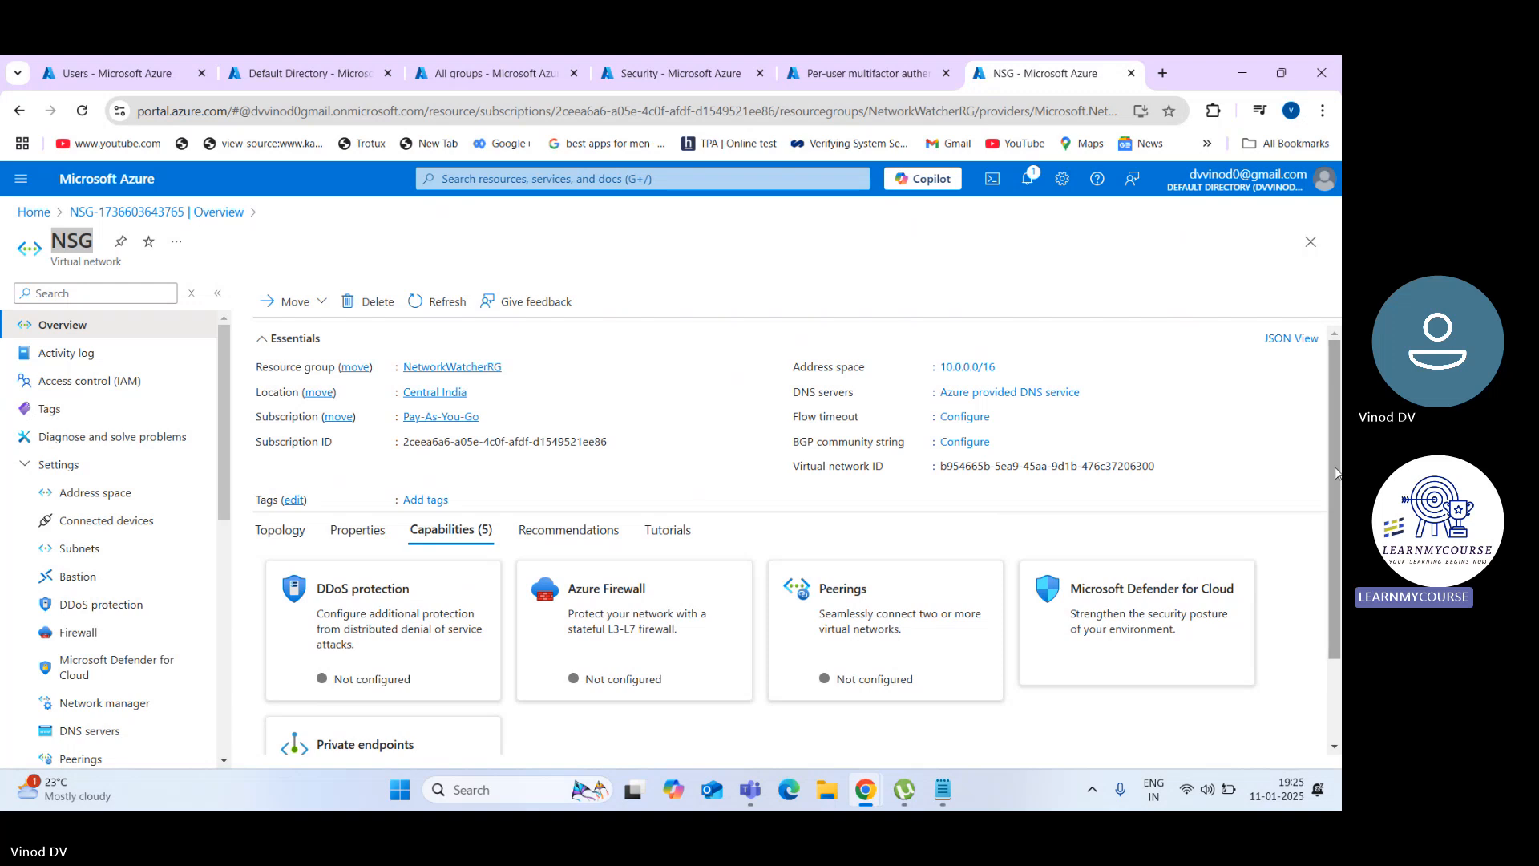
mouse_move(1339, 480)
mouse_down()
mouse_move(1339, 571)
mouse_move(1339, 480)
mouse_up()
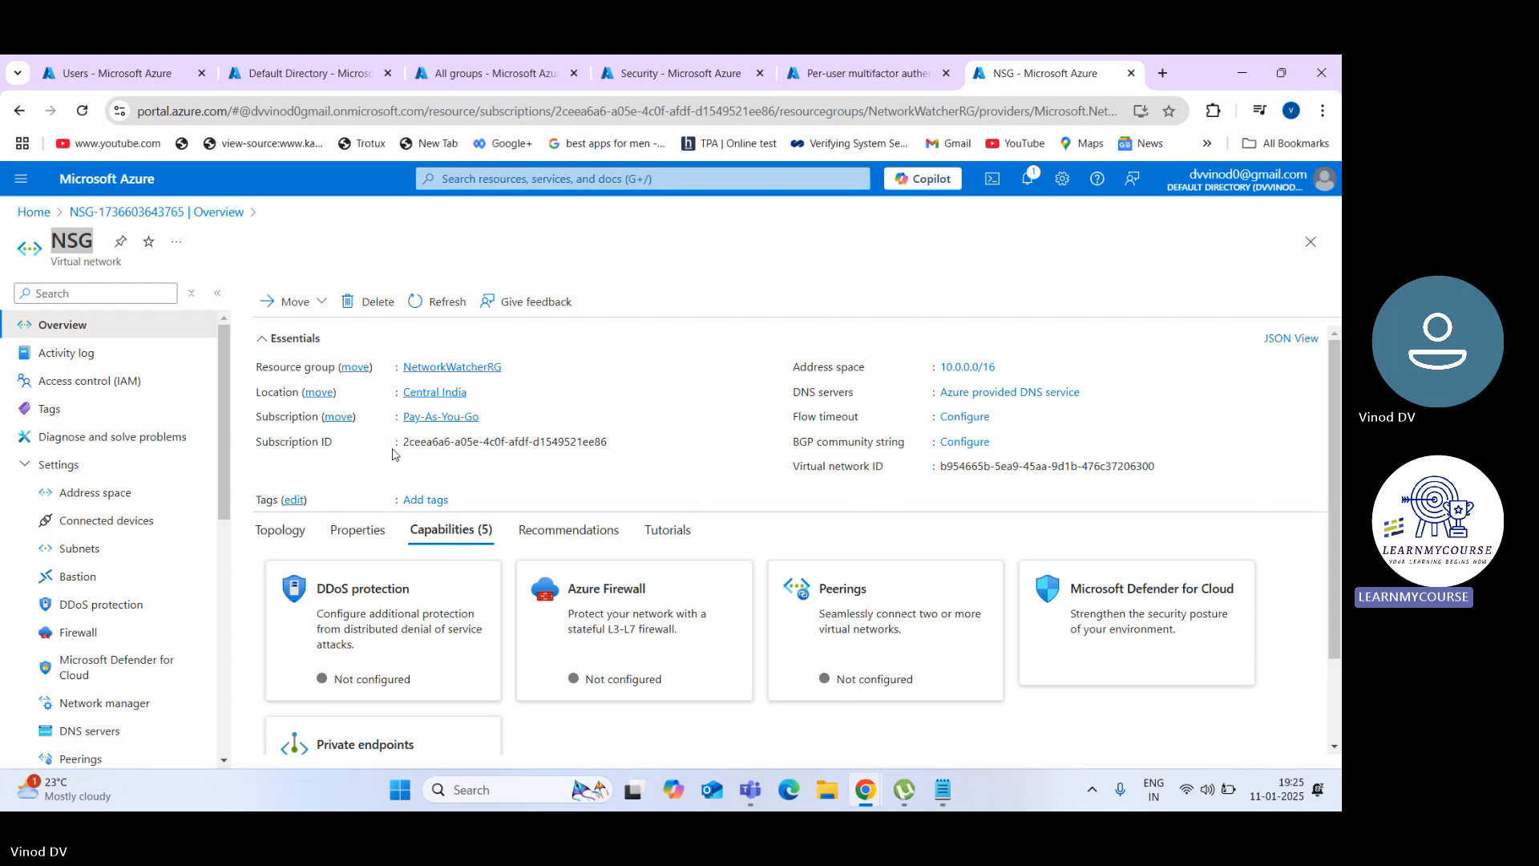
Step: Duplicate the browser tab that shows the NSG virtual network
click(474, 187)
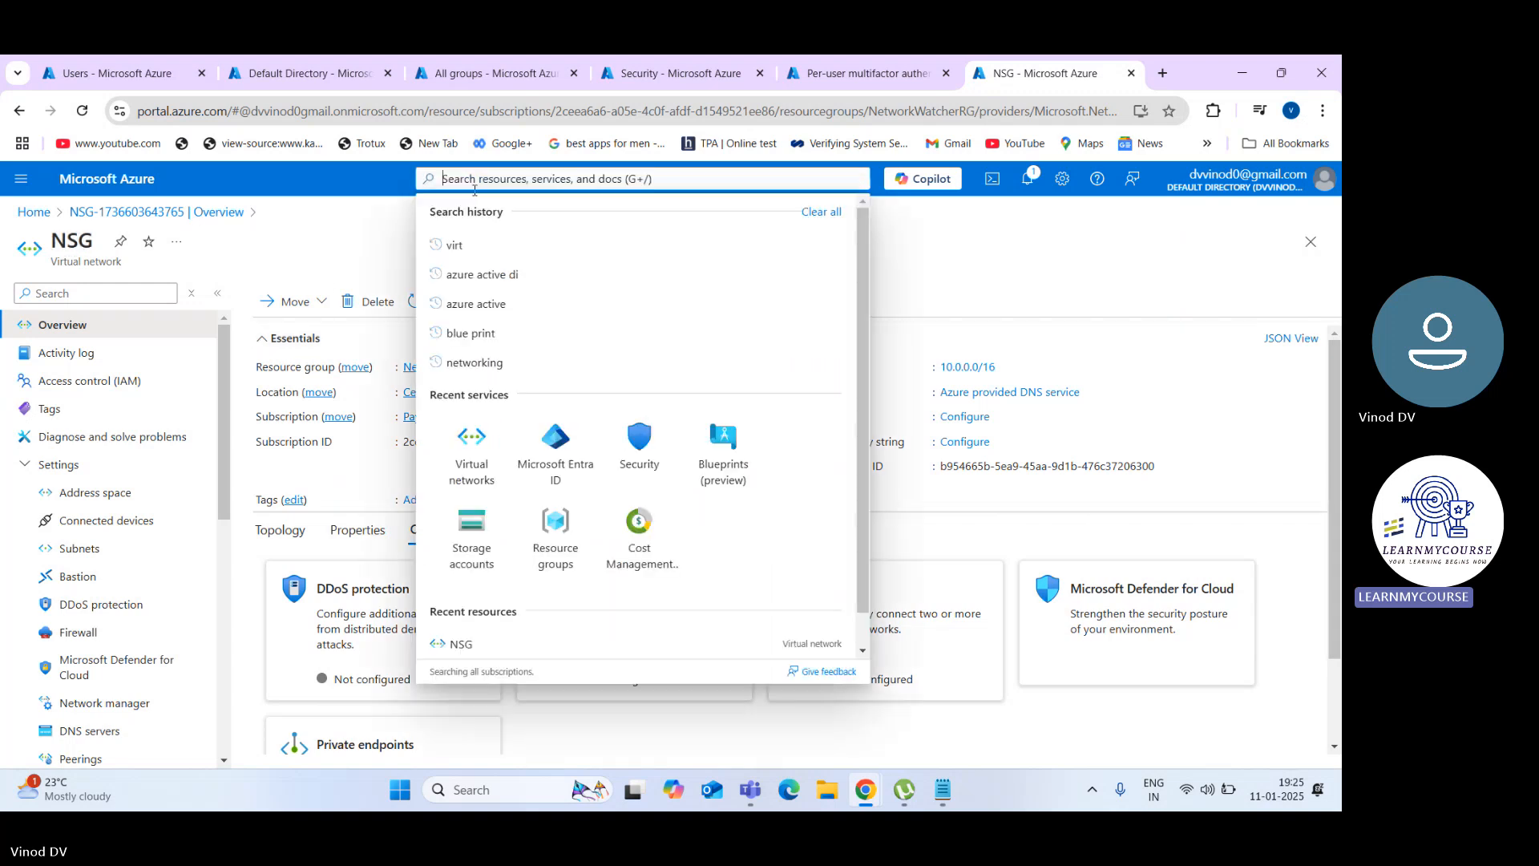
text(netw)
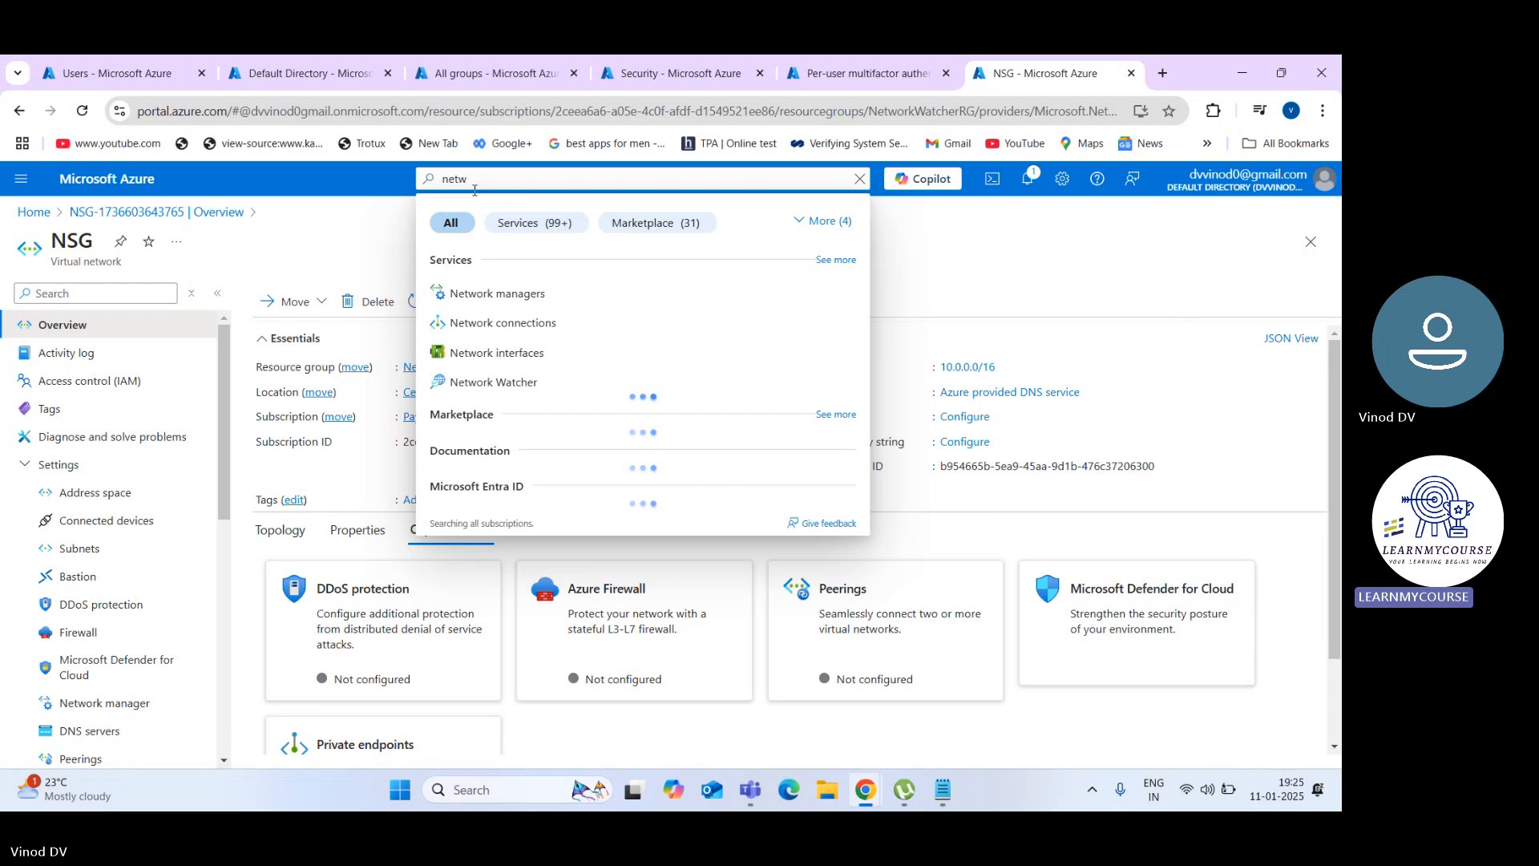
right_click(1054, 77)
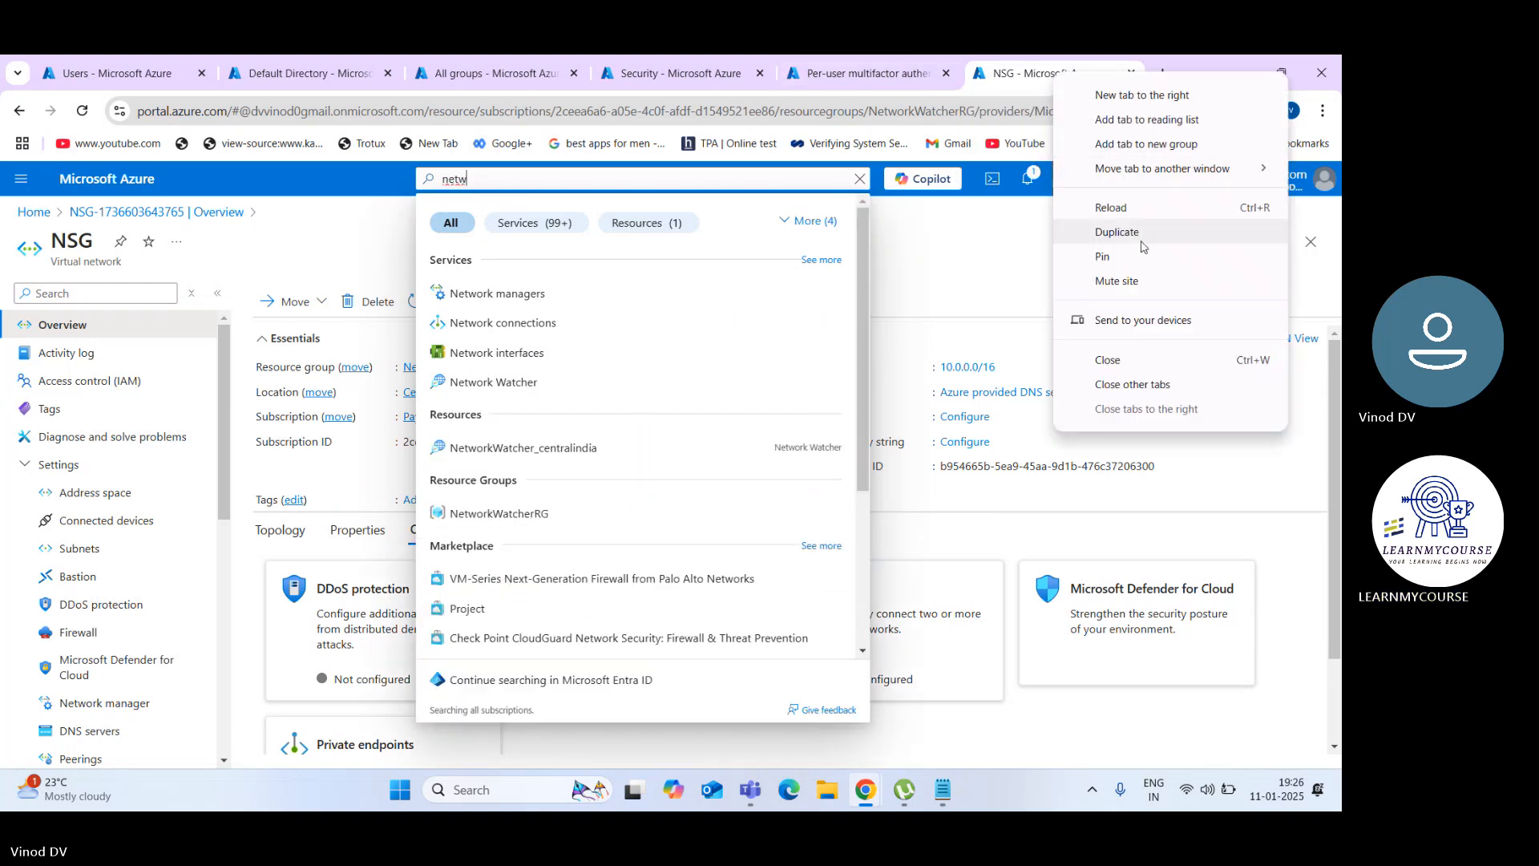
click(1117, 233)
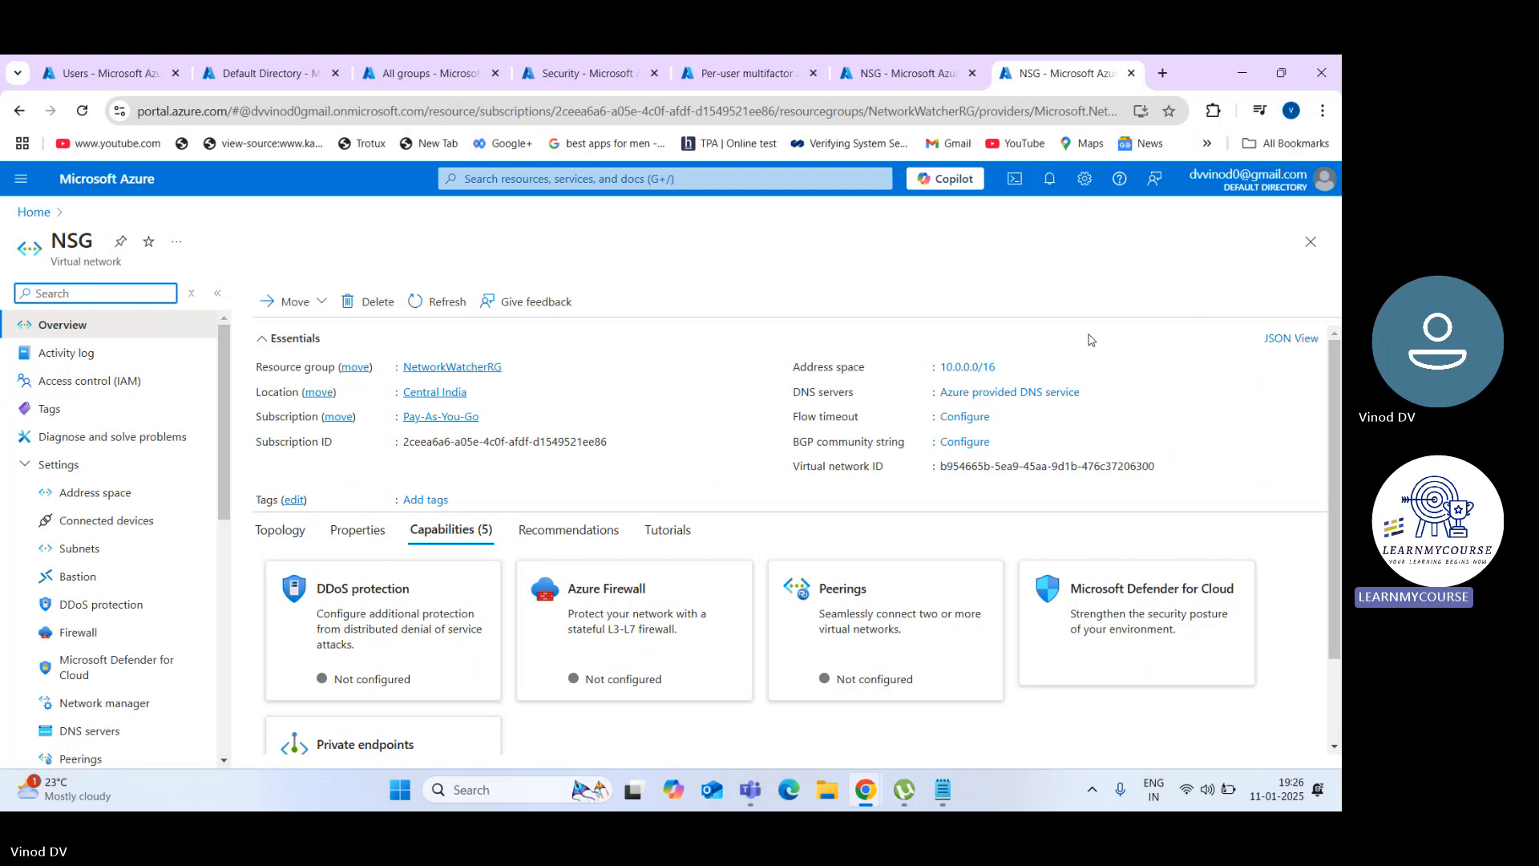
Step: Search the portal for "network security" and open the Network security groups service
click(779, 185)
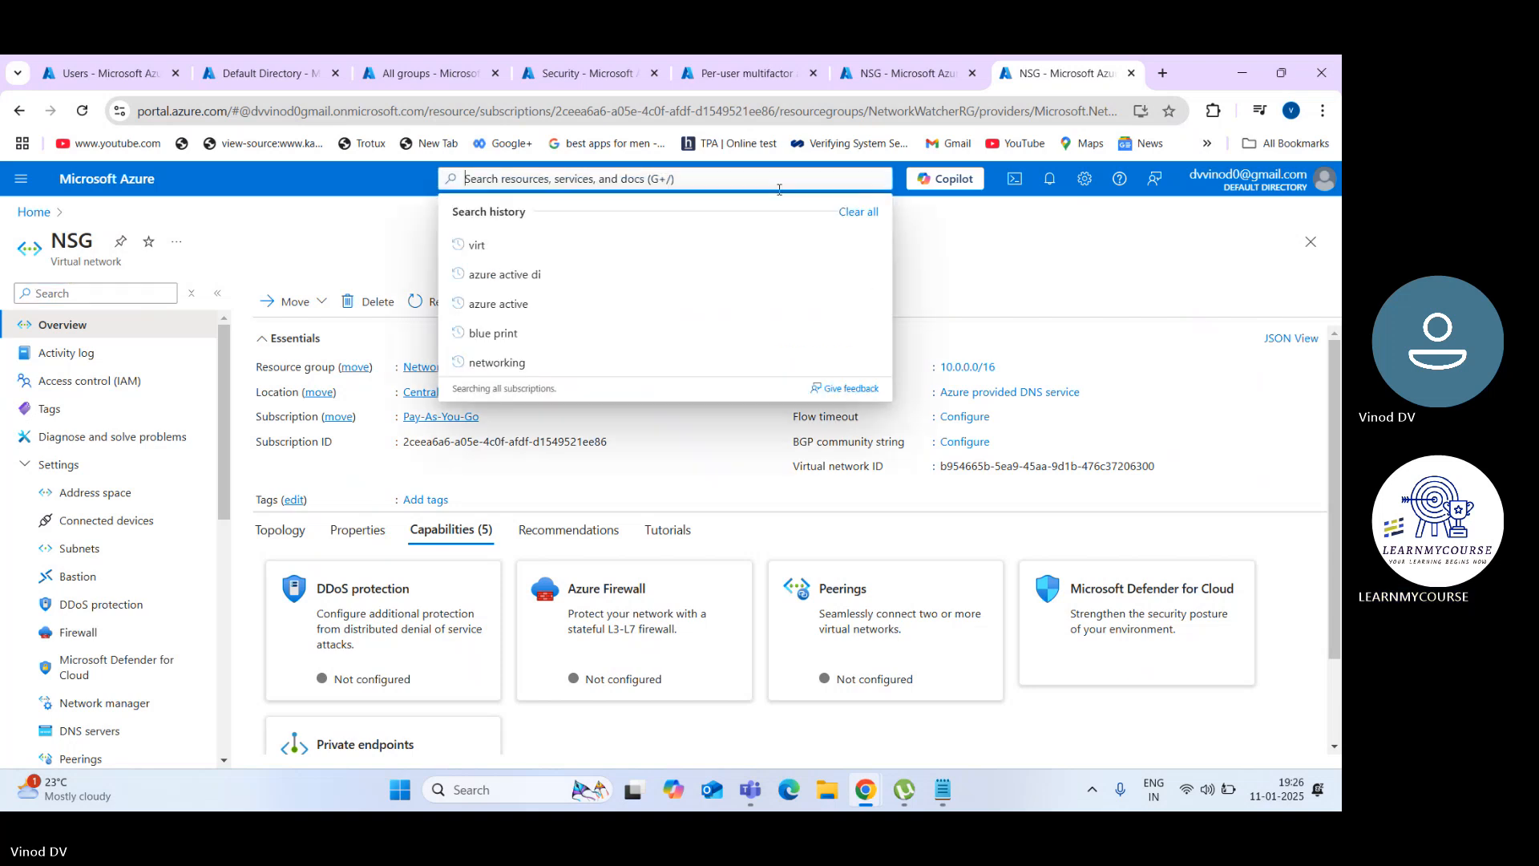
text(ne)
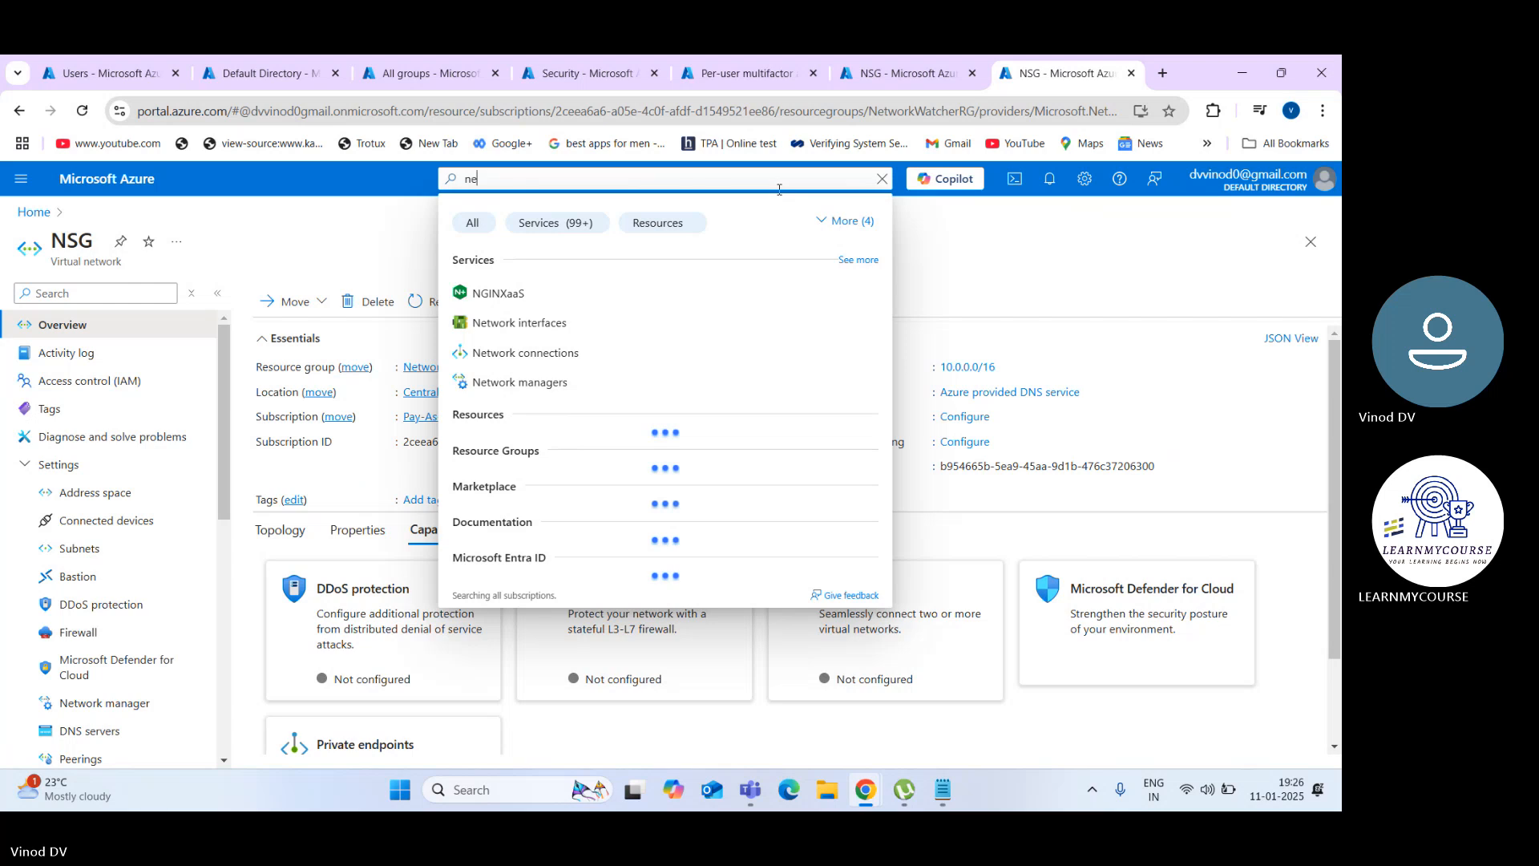
text(twork)
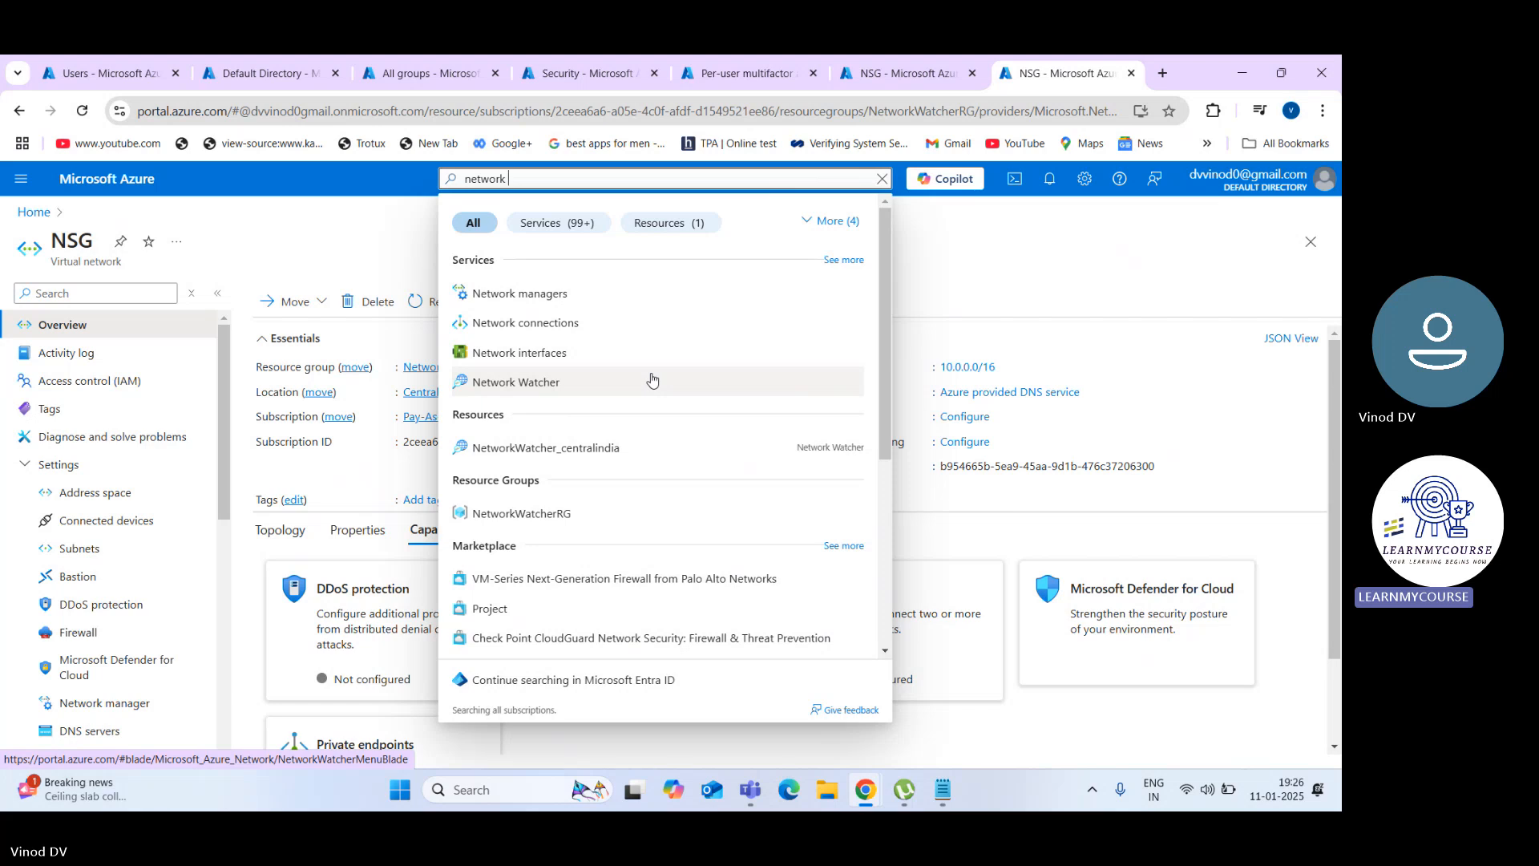
text( secur)
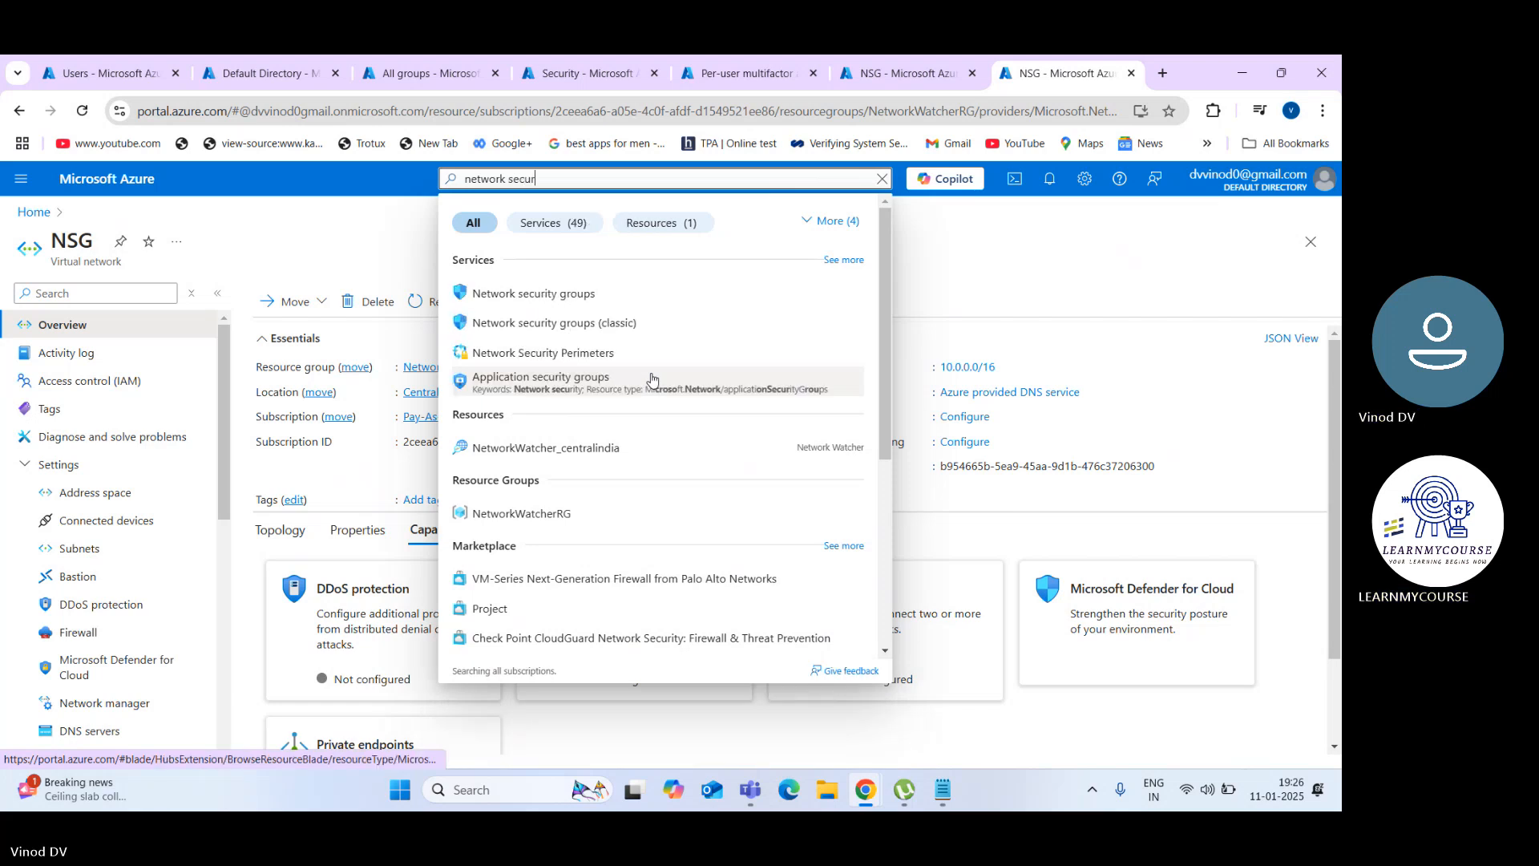
text(ity)
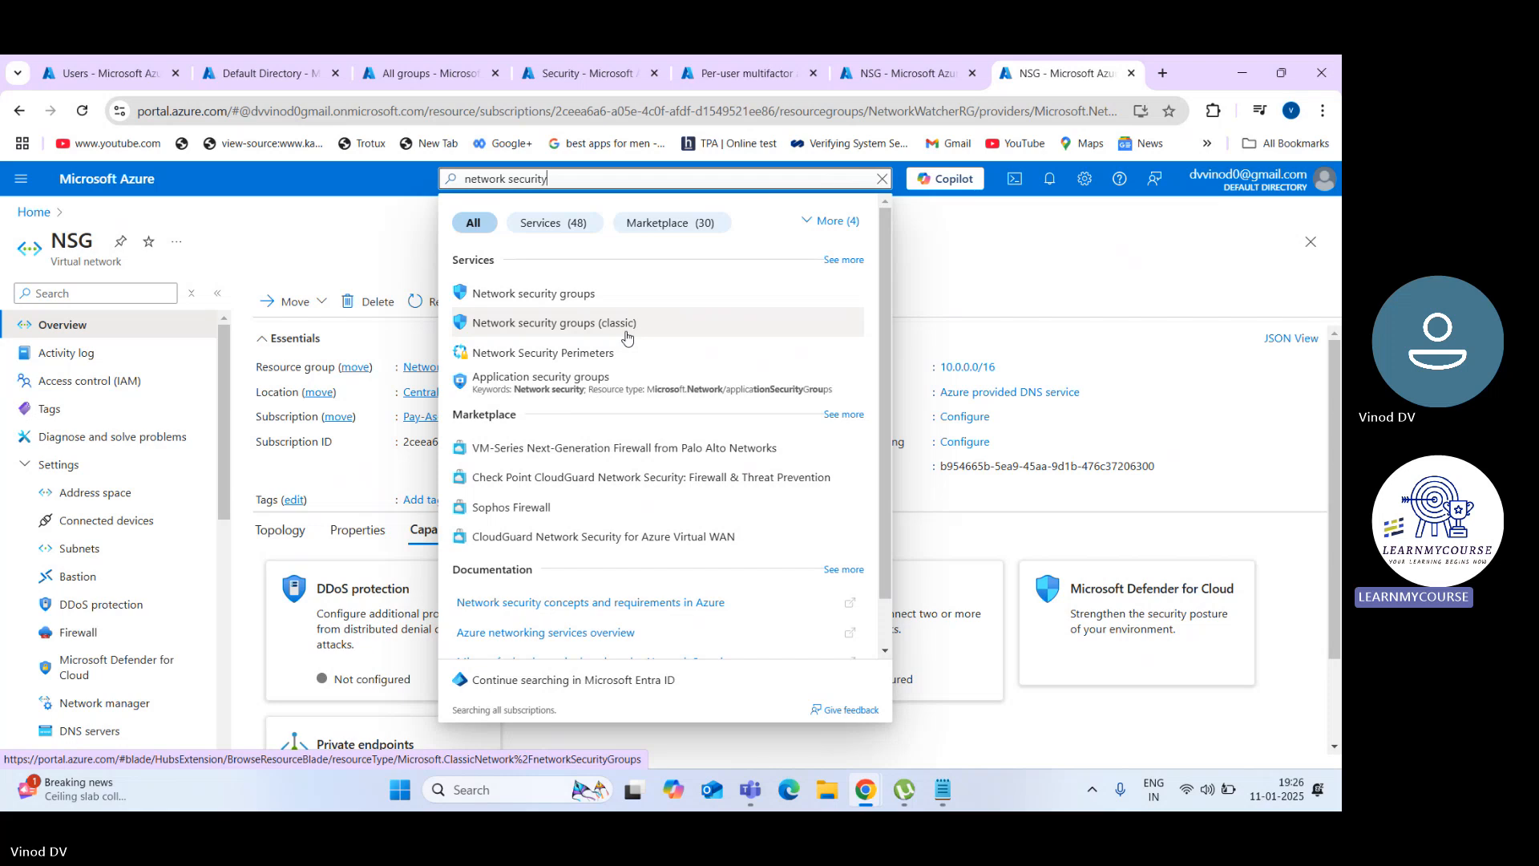
click(646, 305)
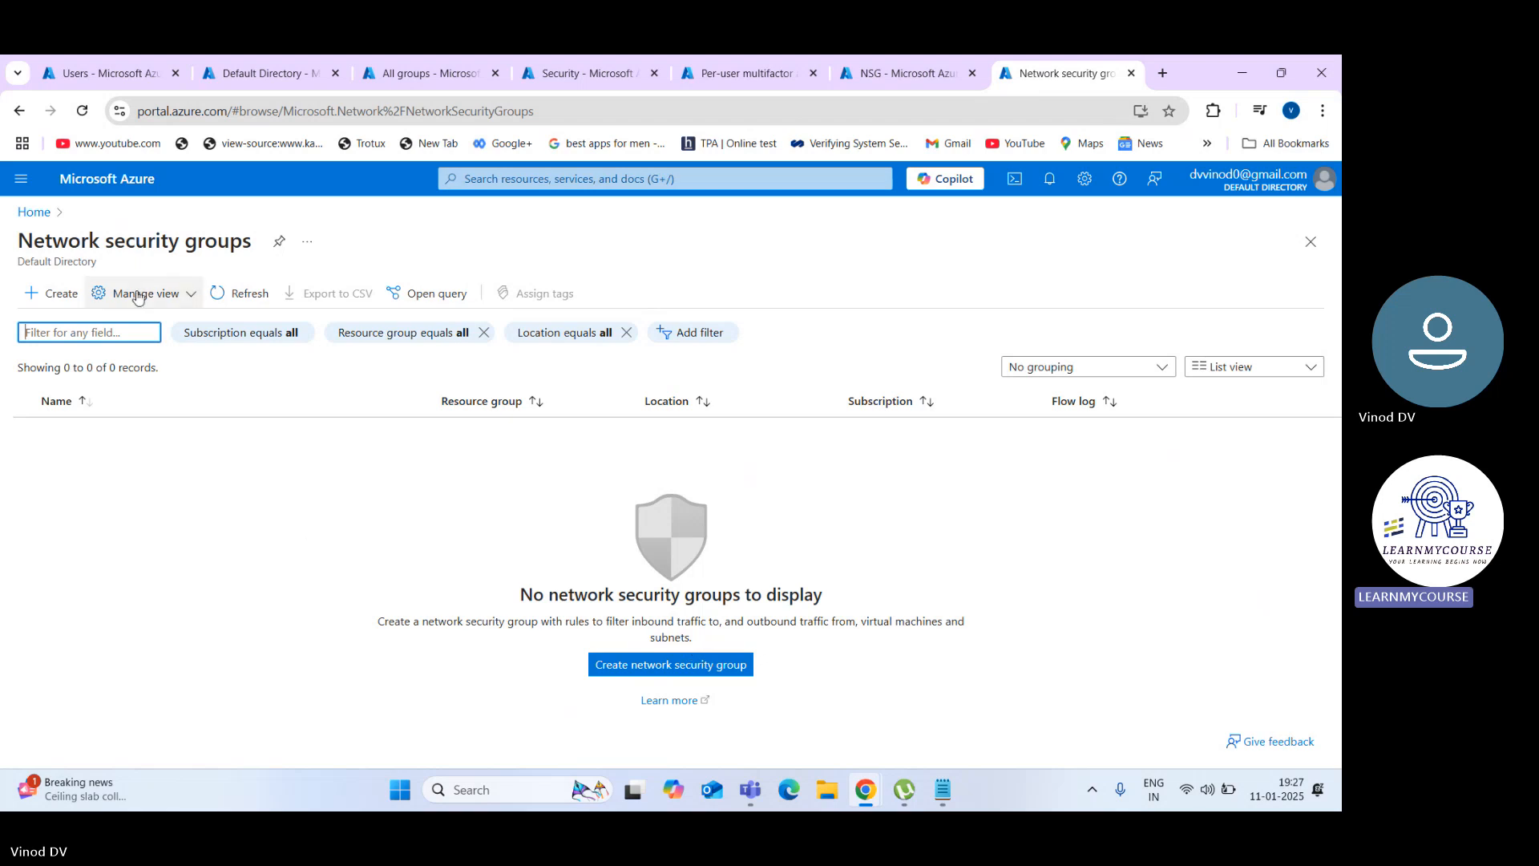
Step: Start creating a network security group and assign it to the NetworkWatcherRG resource group
click(67, 290)
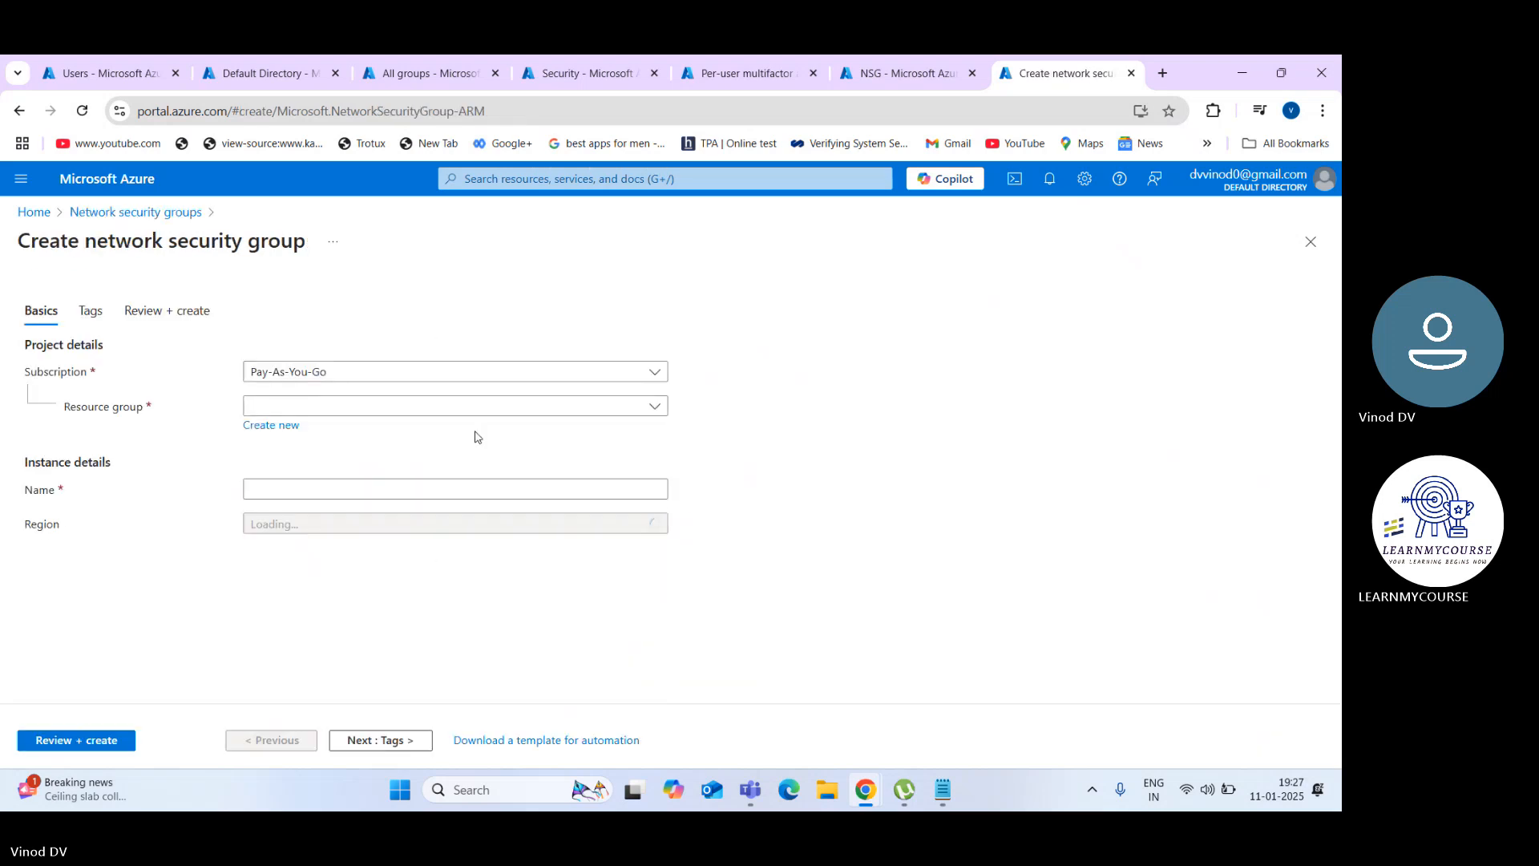
click(373, 408)
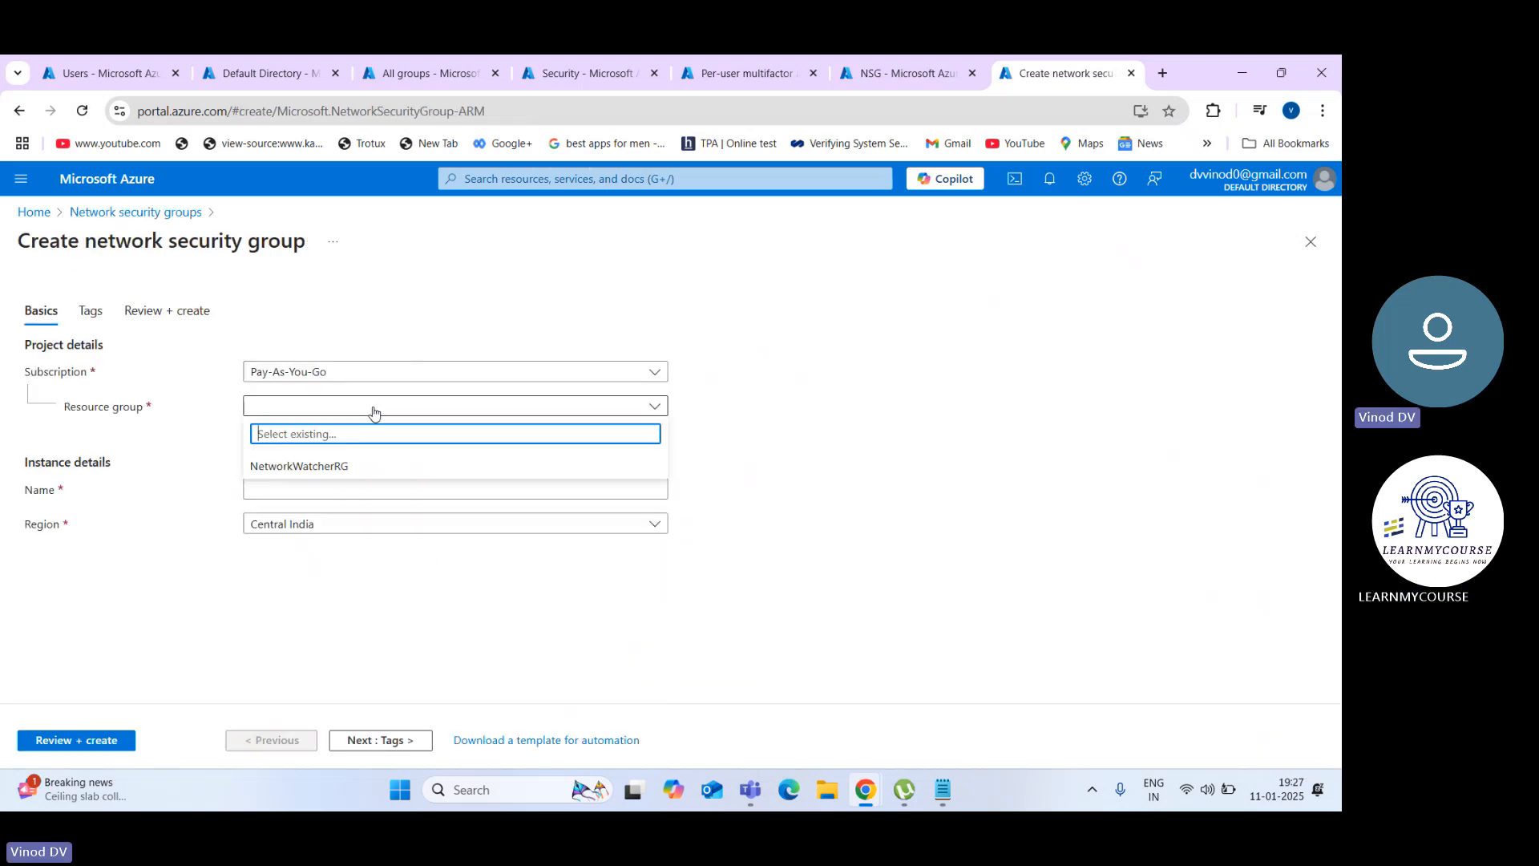
click(391, 463)
Step: Name the network security group VM-DEMO-NSG
click(389, 486)
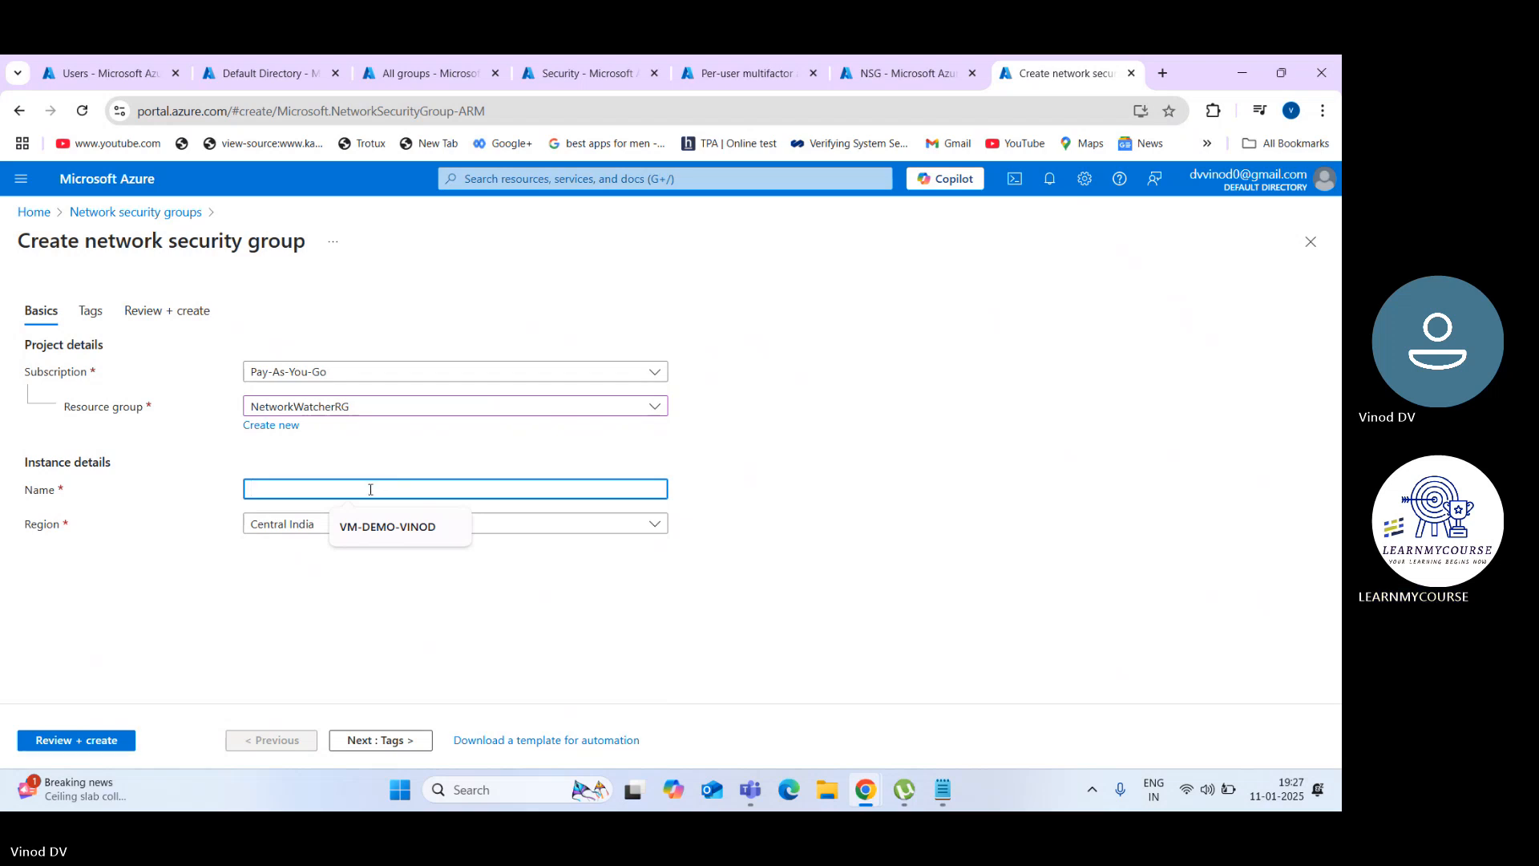
click(388, 527)
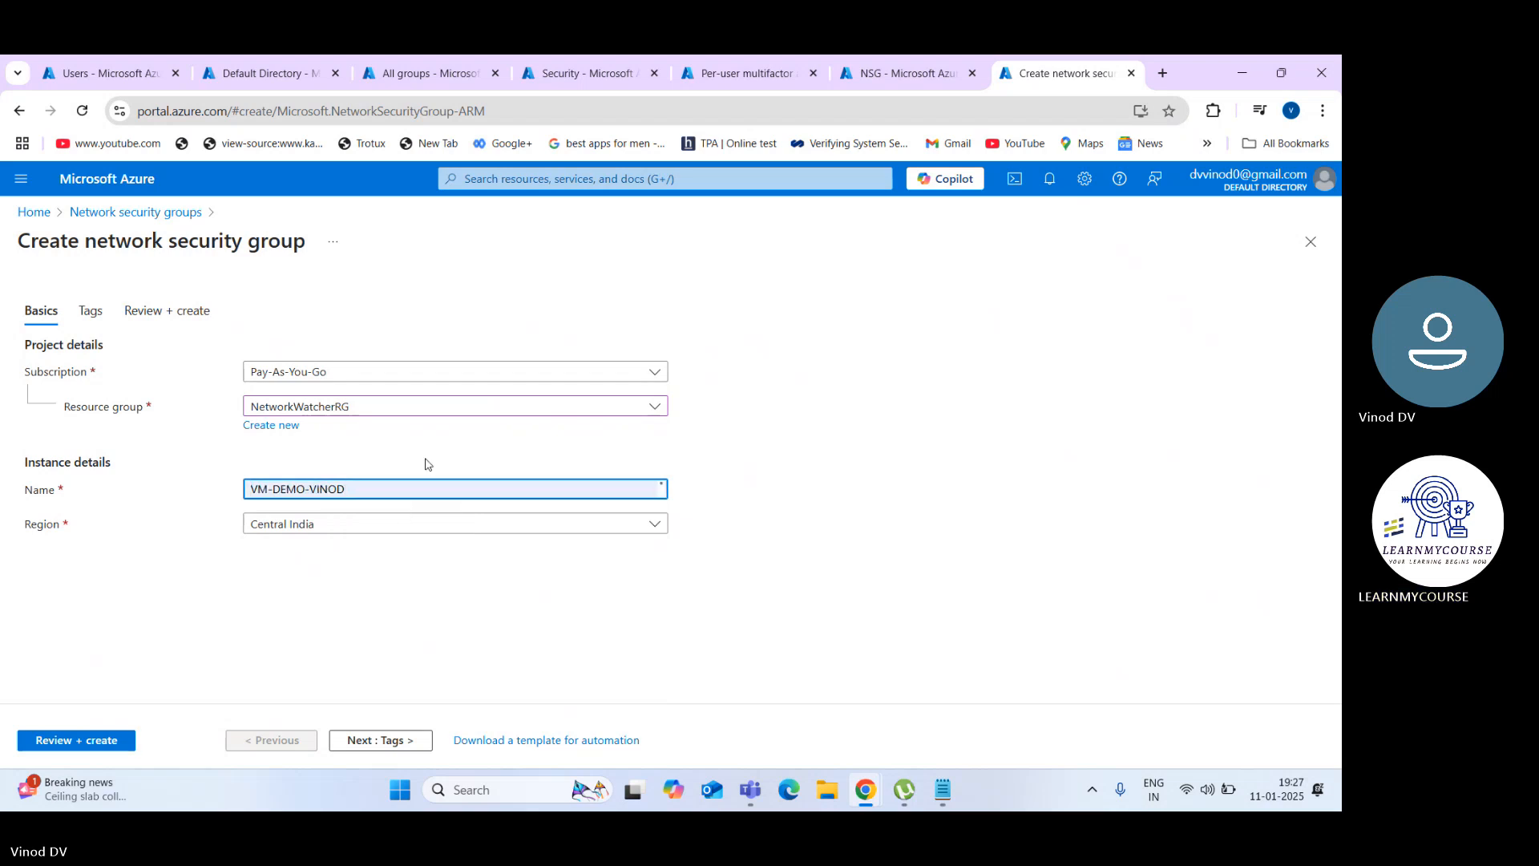
key(BackSpace)
key(BackSpace)
key(BackSpace)
key(BackSpace)
key(BackSpace)
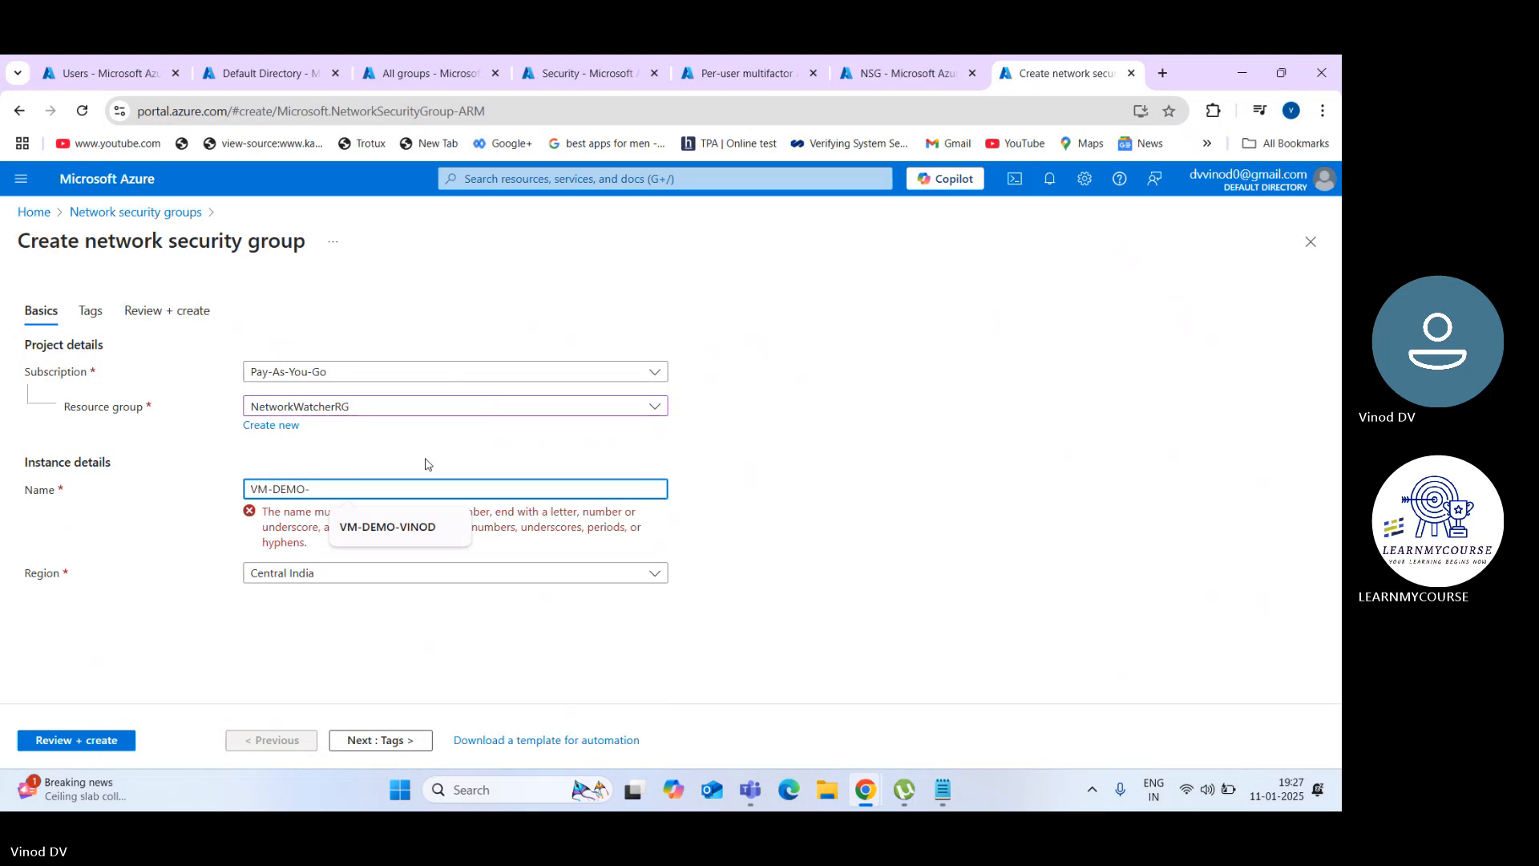
text(NSG)
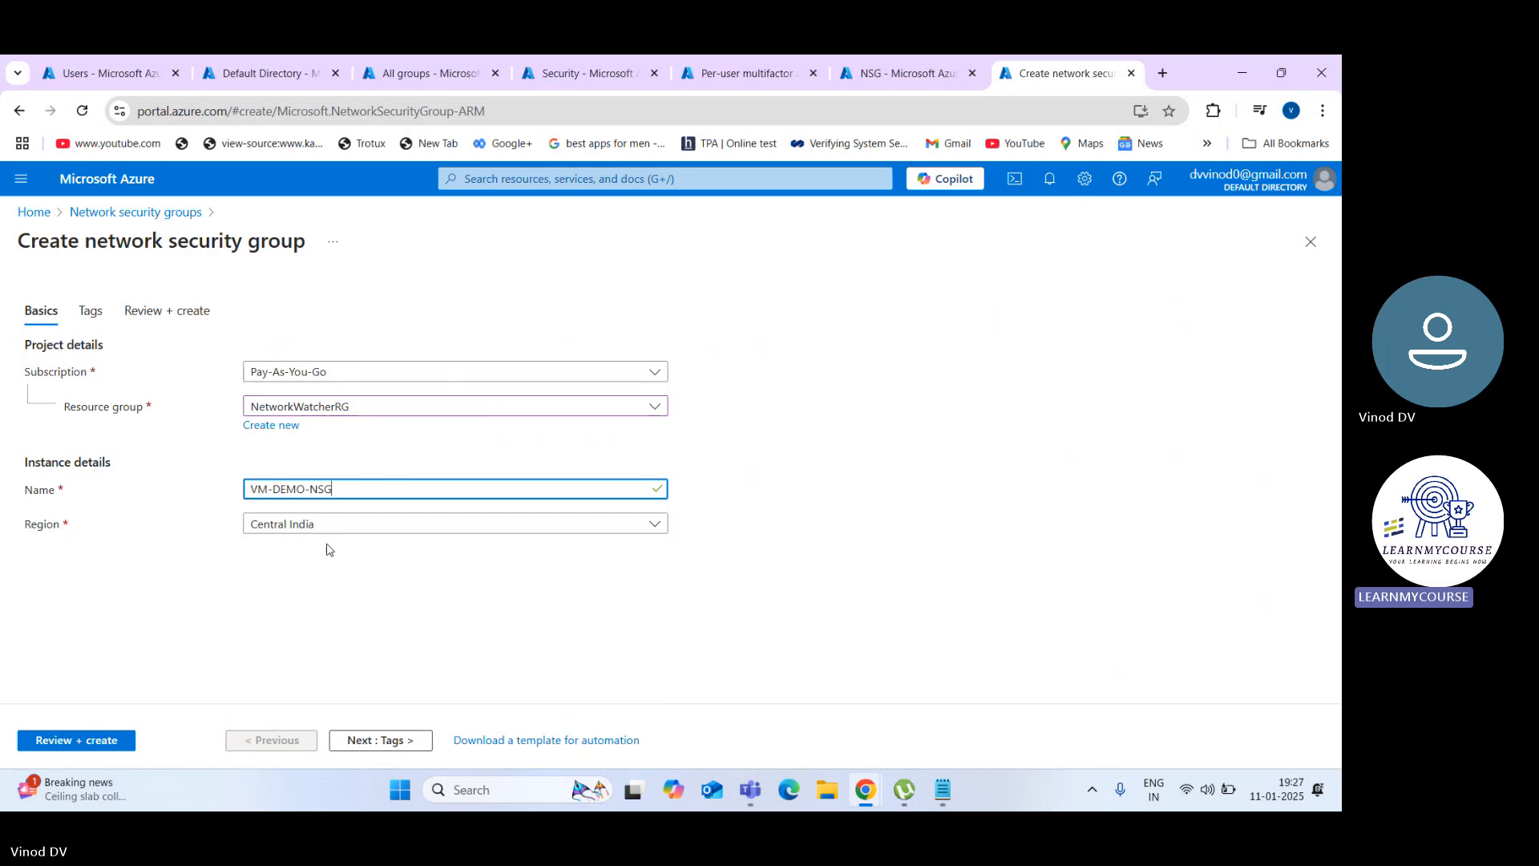
click(247, 644)
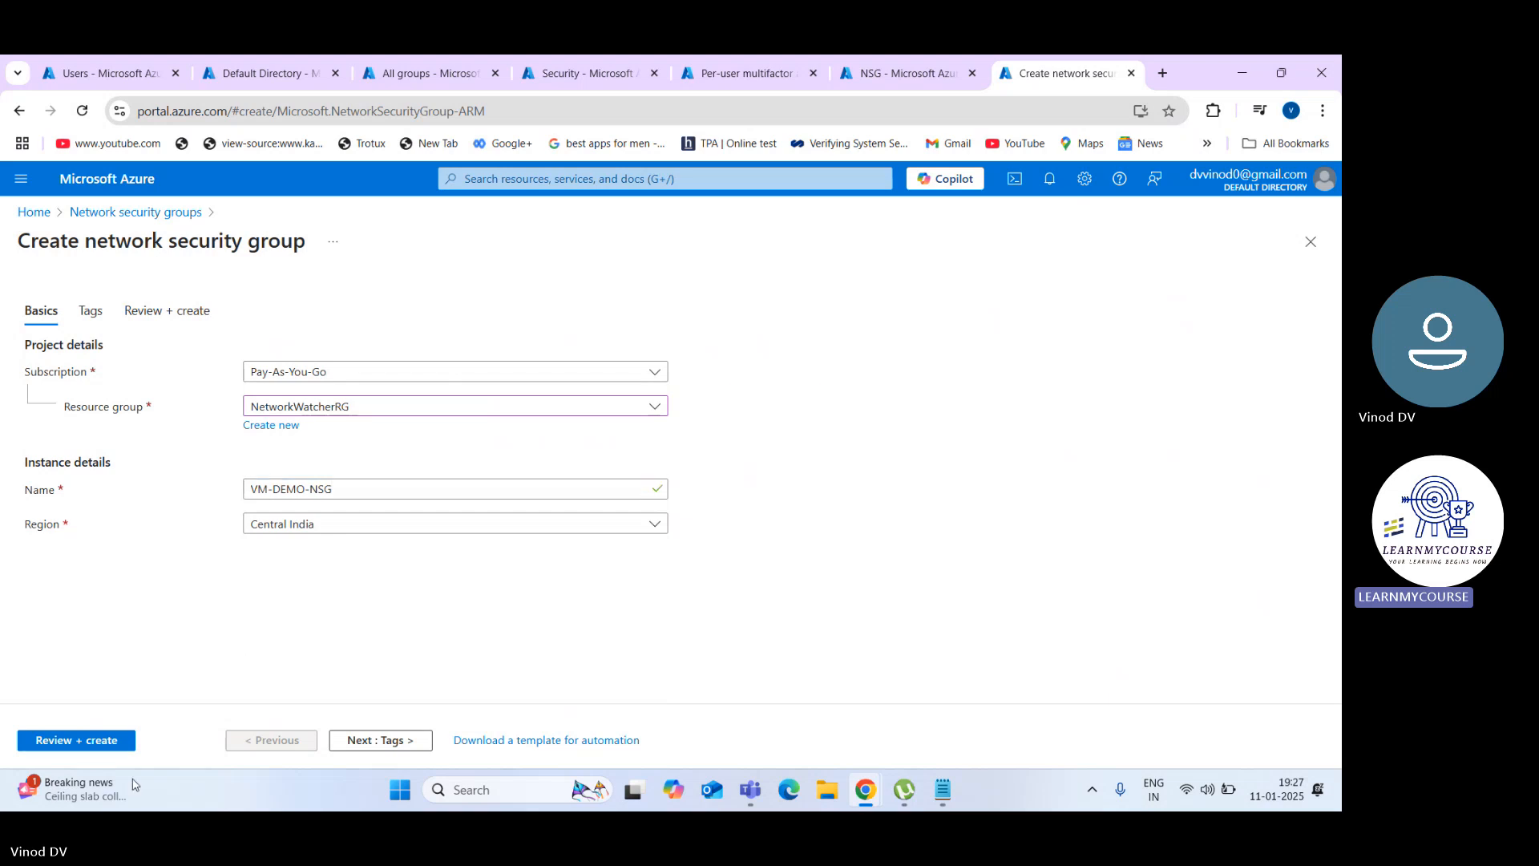
Step: Review and create the network security group, dismiss the deployment notification, and open the deployed resource
click(112, 740)
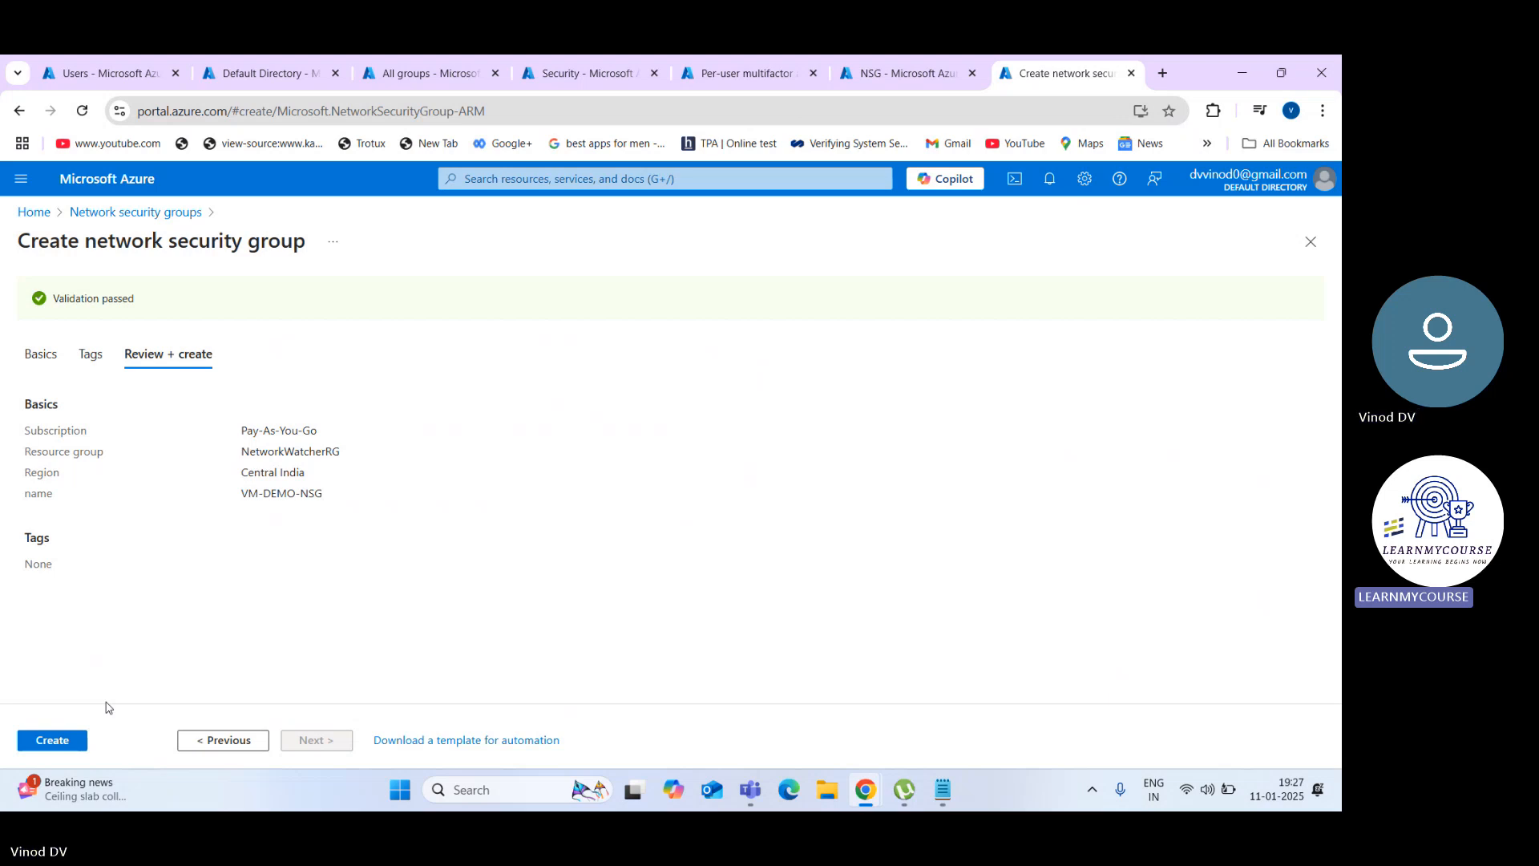
click(67, 750)
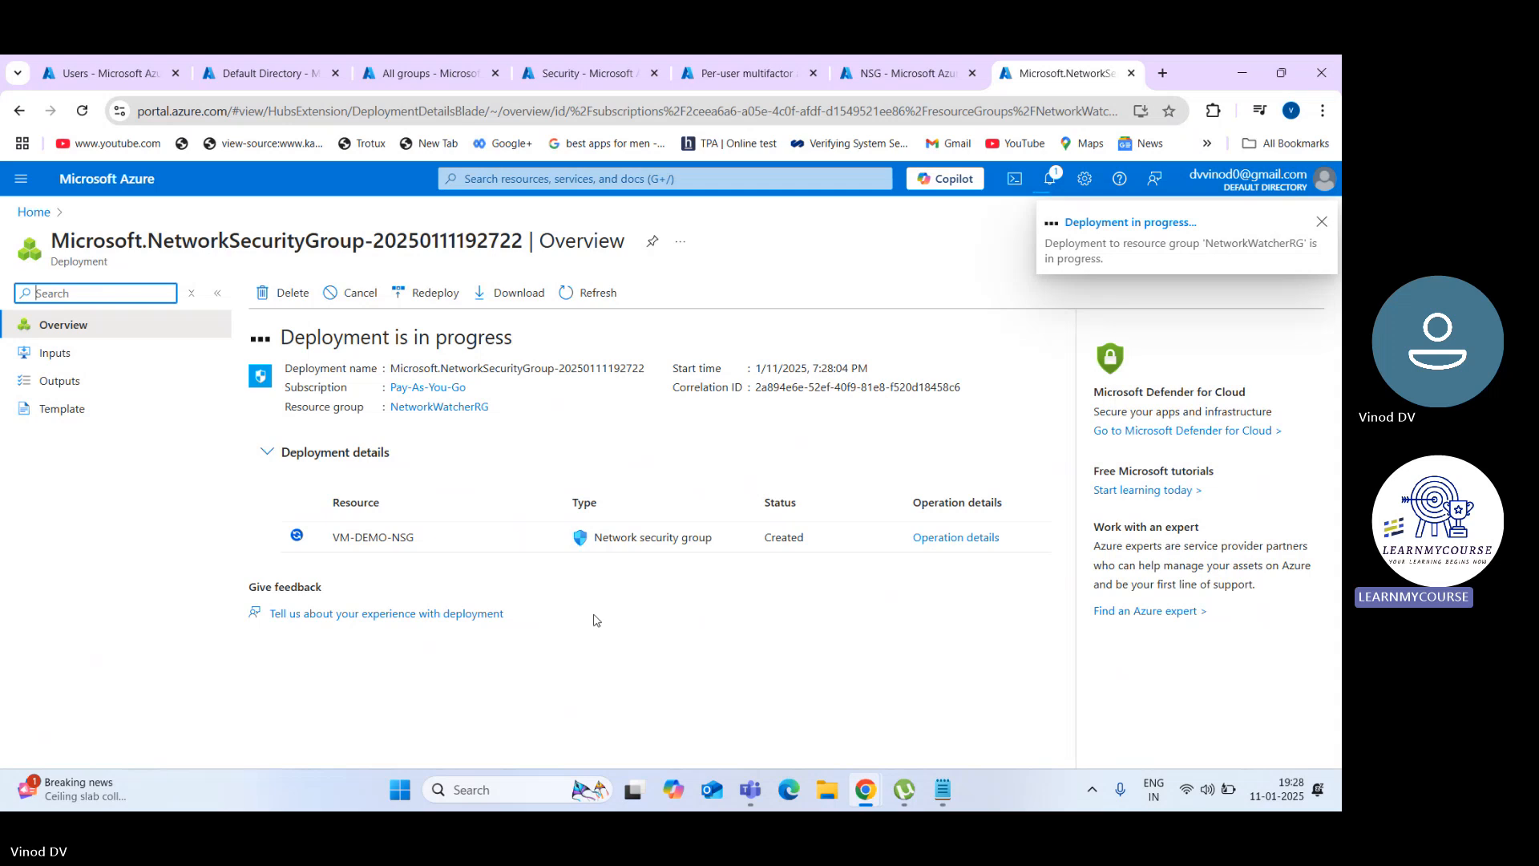
click(1320, 227)
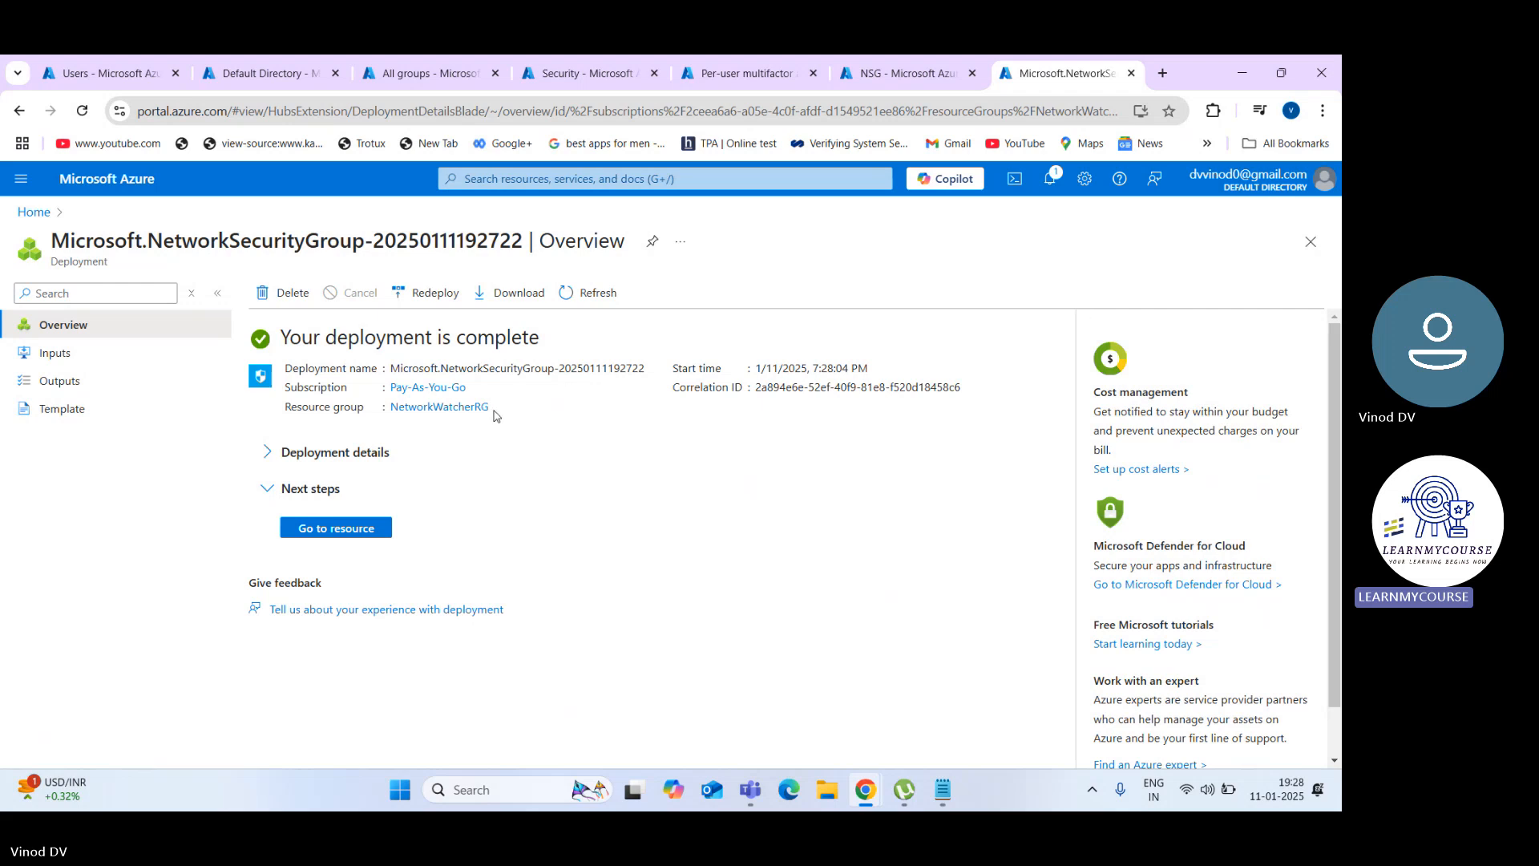
click(353, 527)
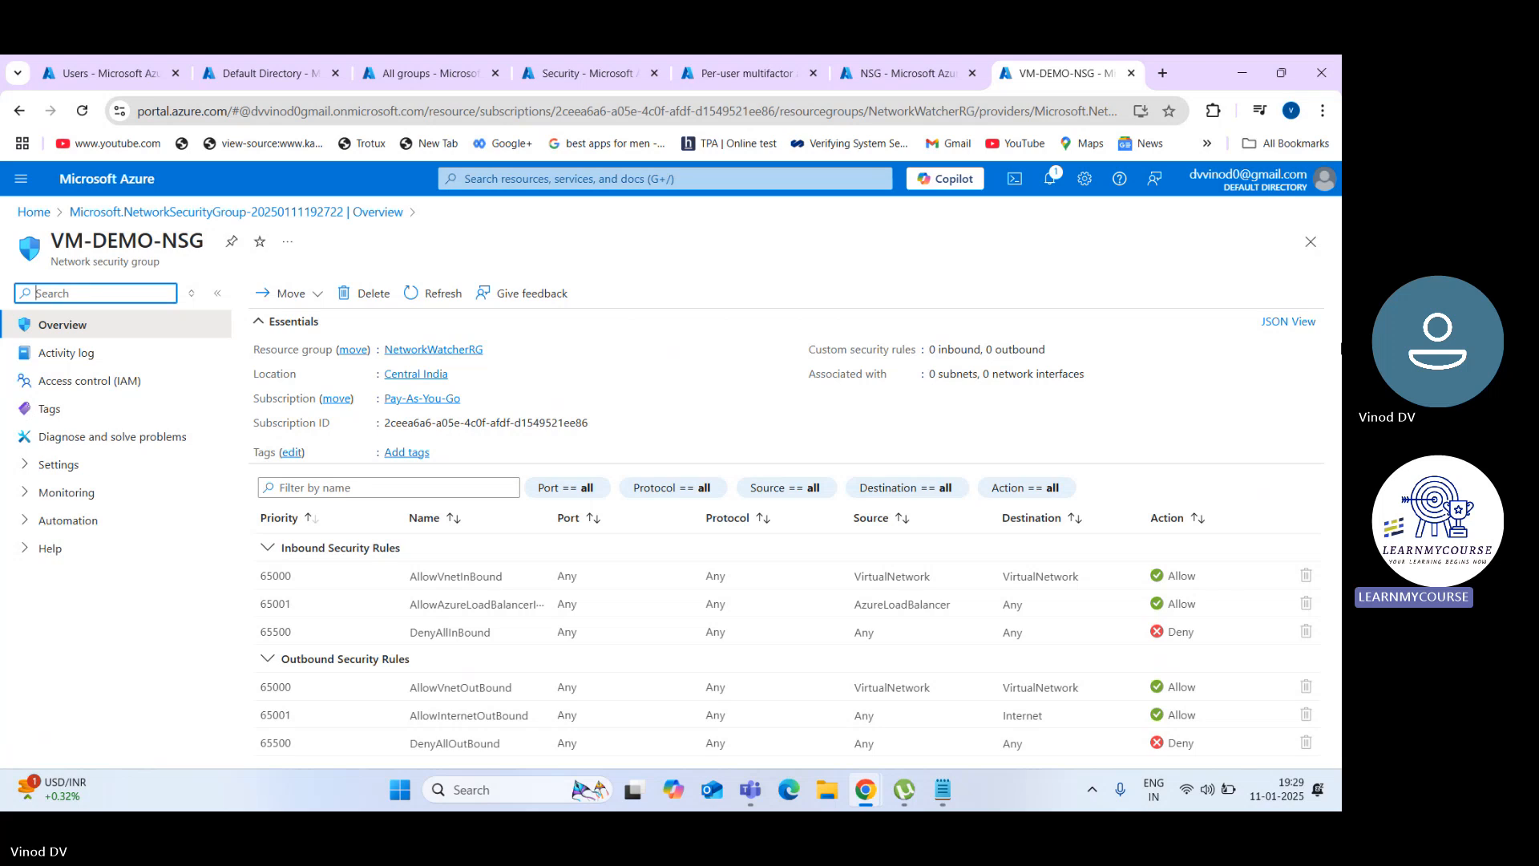
Step: Examine the security group's essentials, highlighting its associations and the AllowVnetInBound rule
click(1340, 348)
drag(1341, 352, 1340, 377)
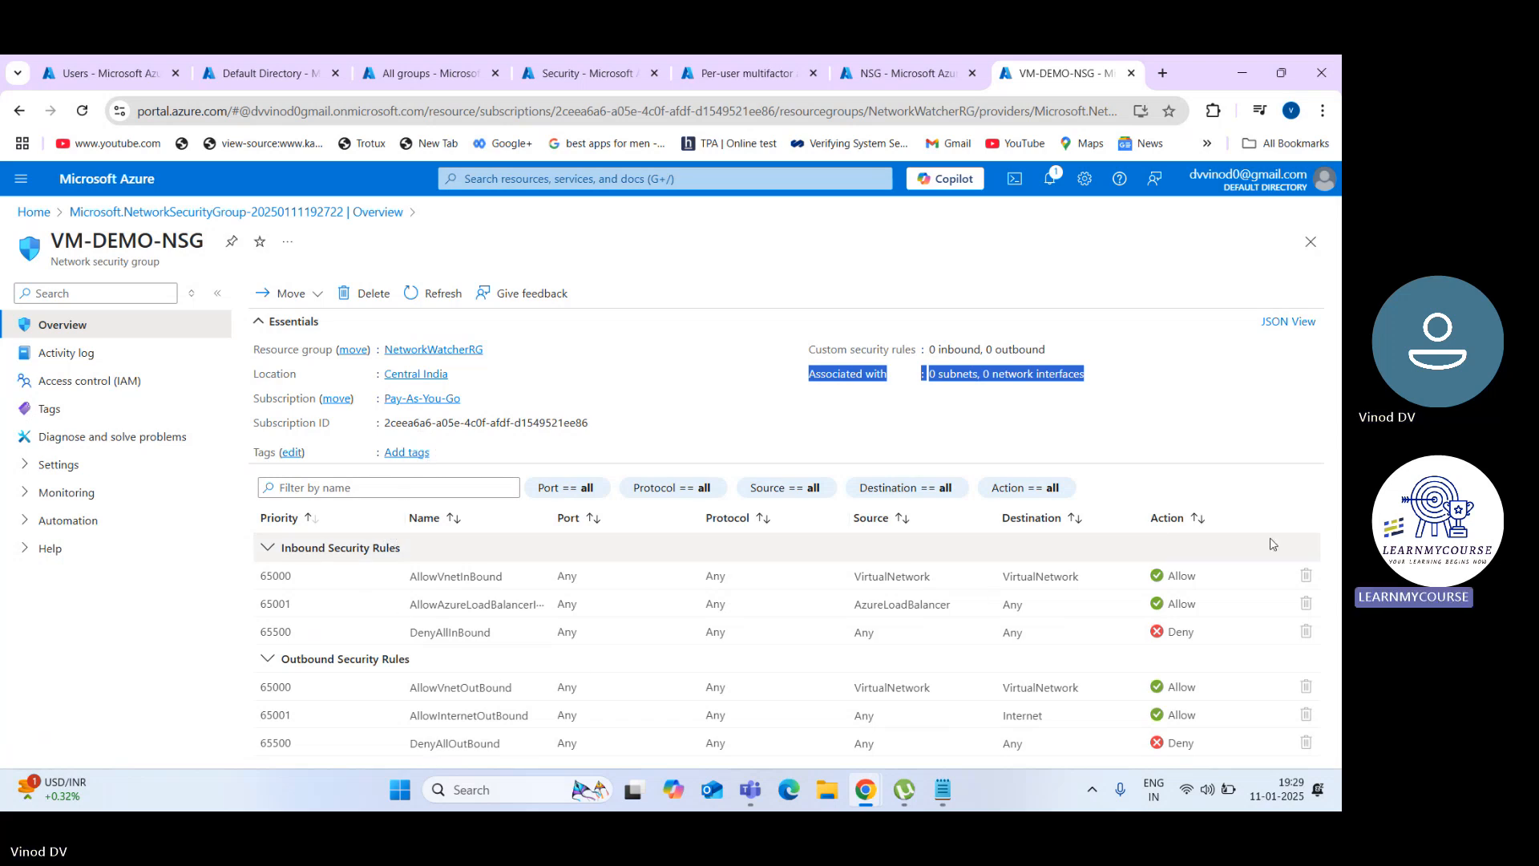
double_click(1340, 563)
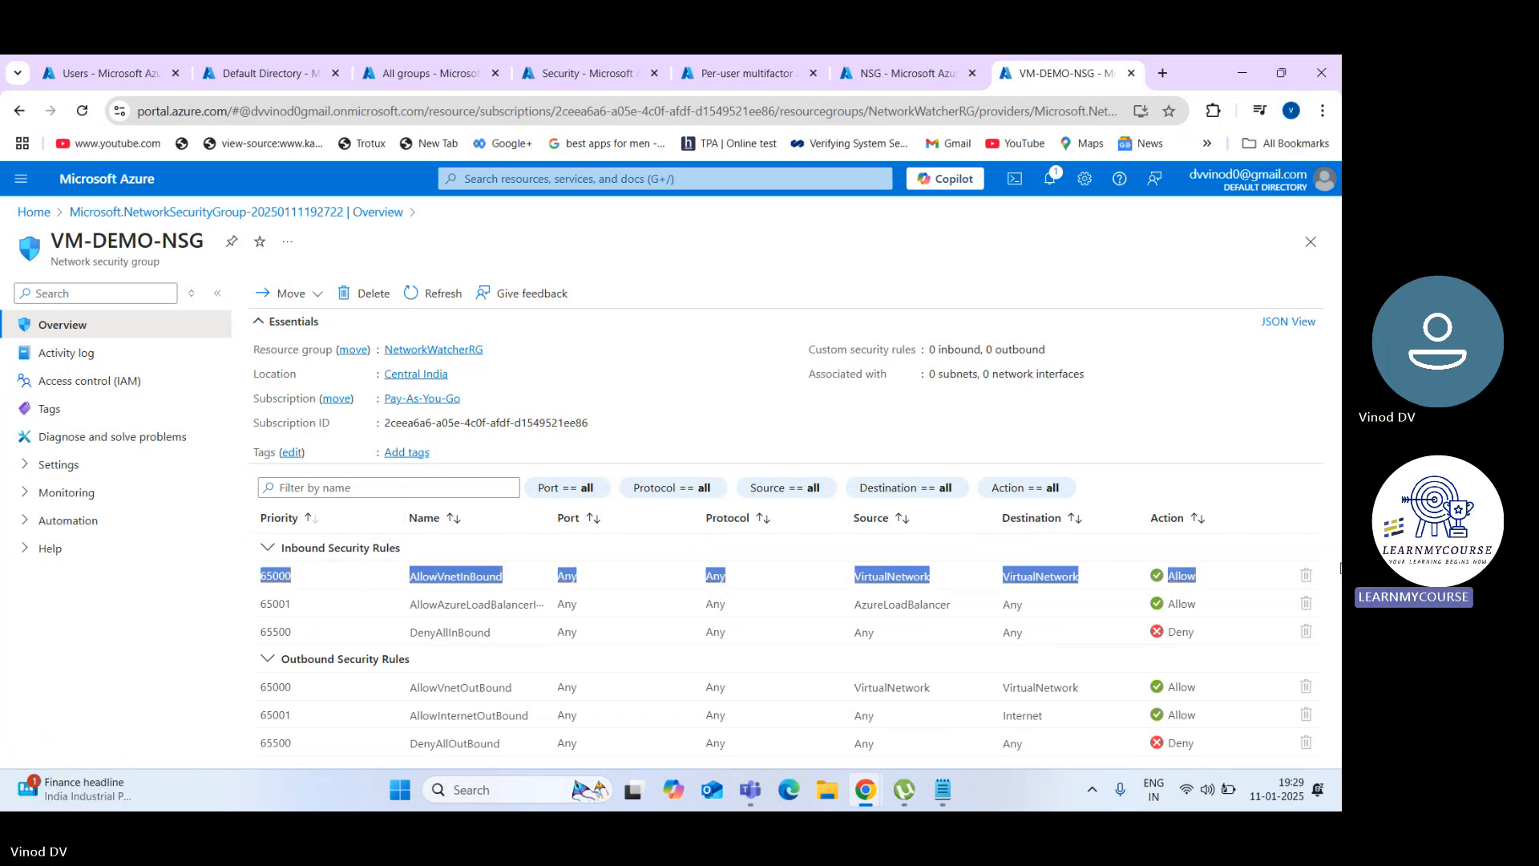
click(1322, 434)
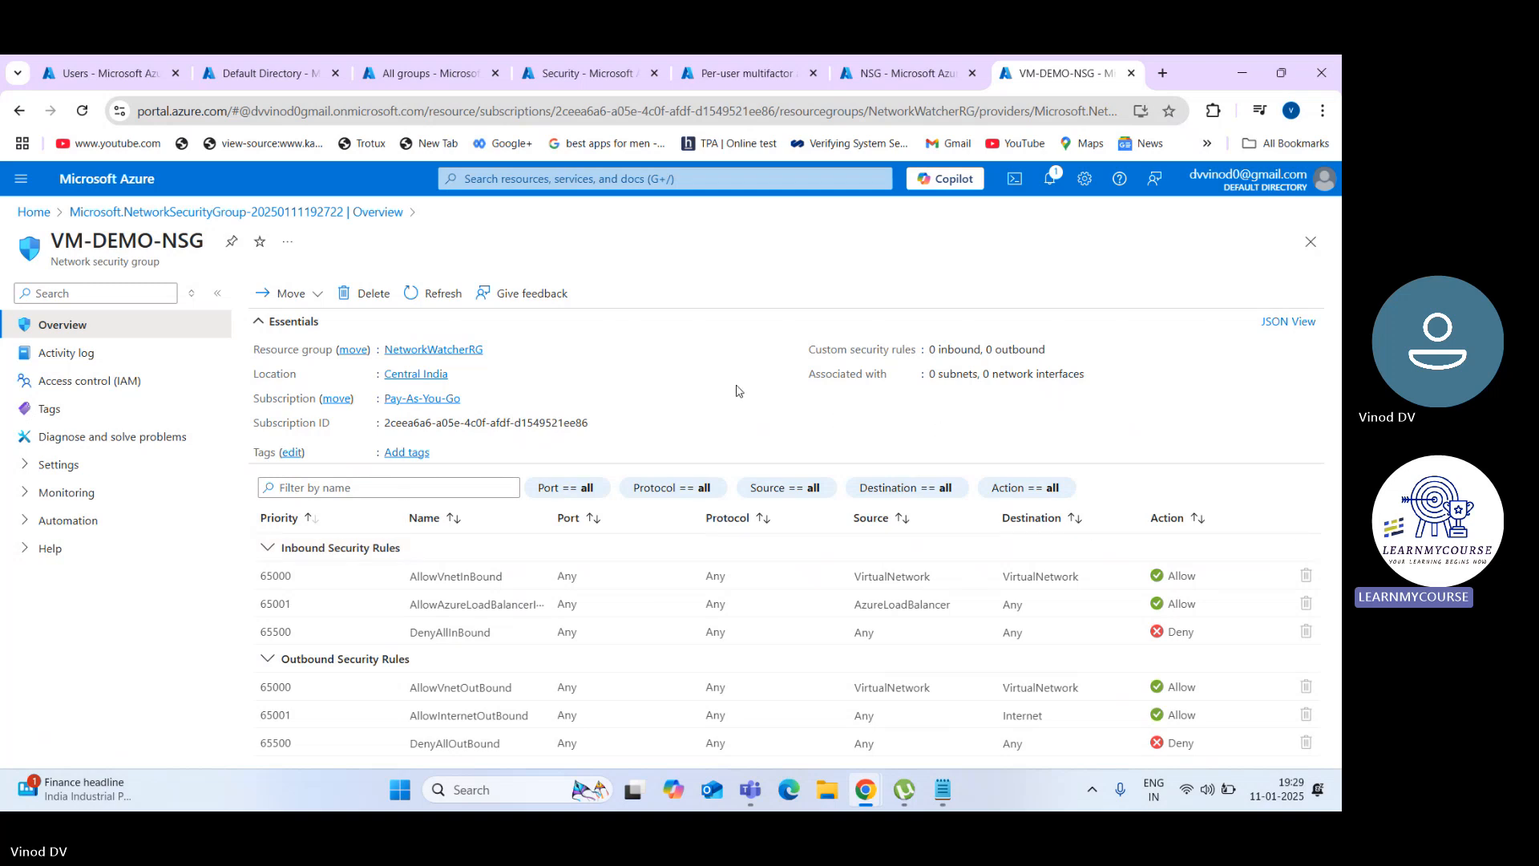
Step: Try to filter the security rules by the name "Priorit", and clear the filter
click(483, 489)
text(Pr)
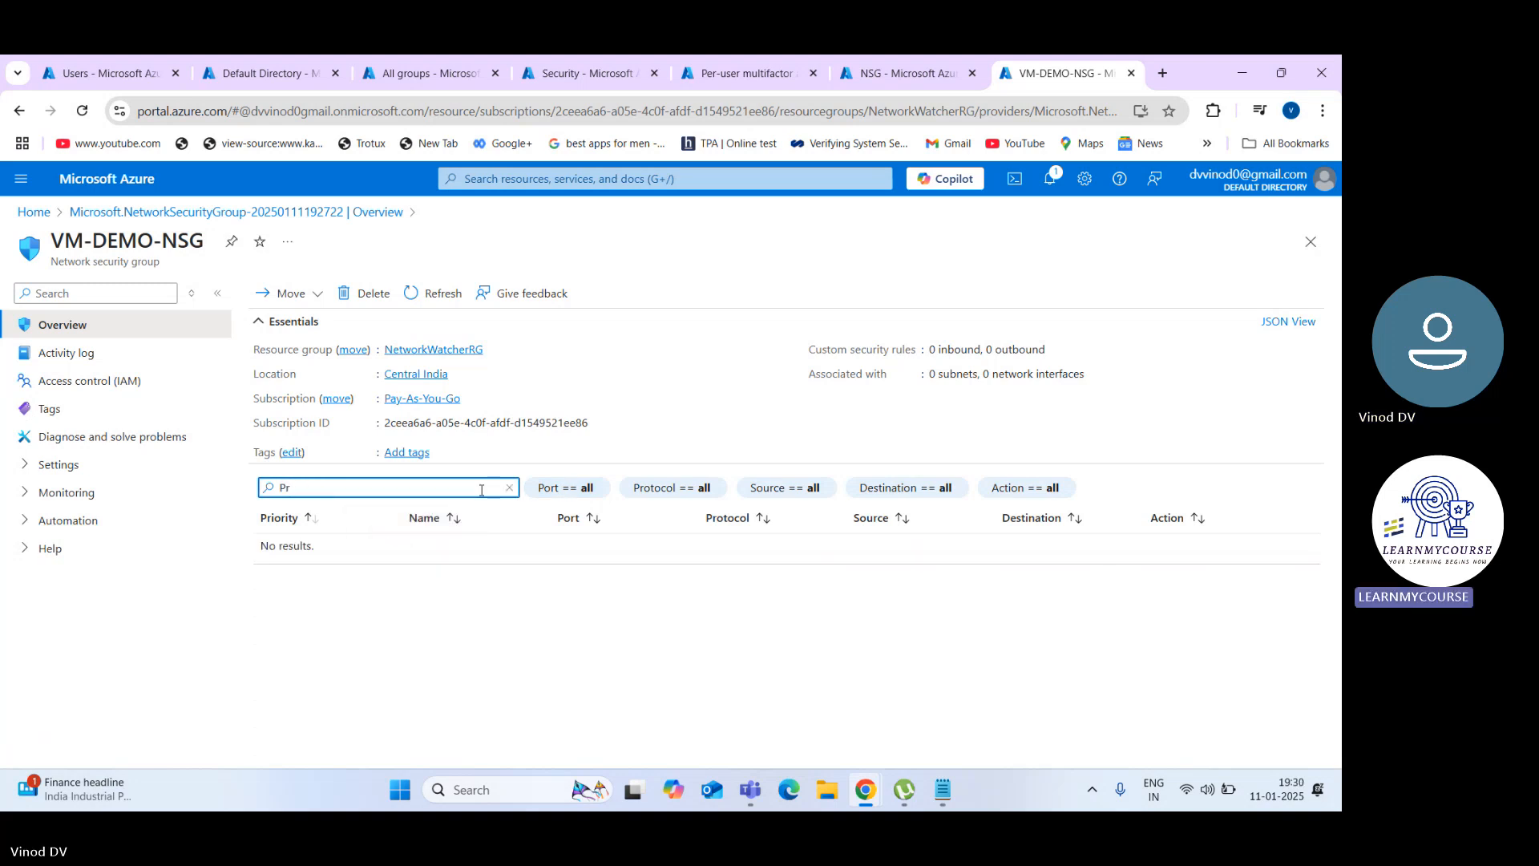
text(iorit)
key(BackSpace)
key(BackSpace)
key(BackSpace)
key(BackSpace)
key(BackSpace)
key(BackSpace)
key(BackSpace)
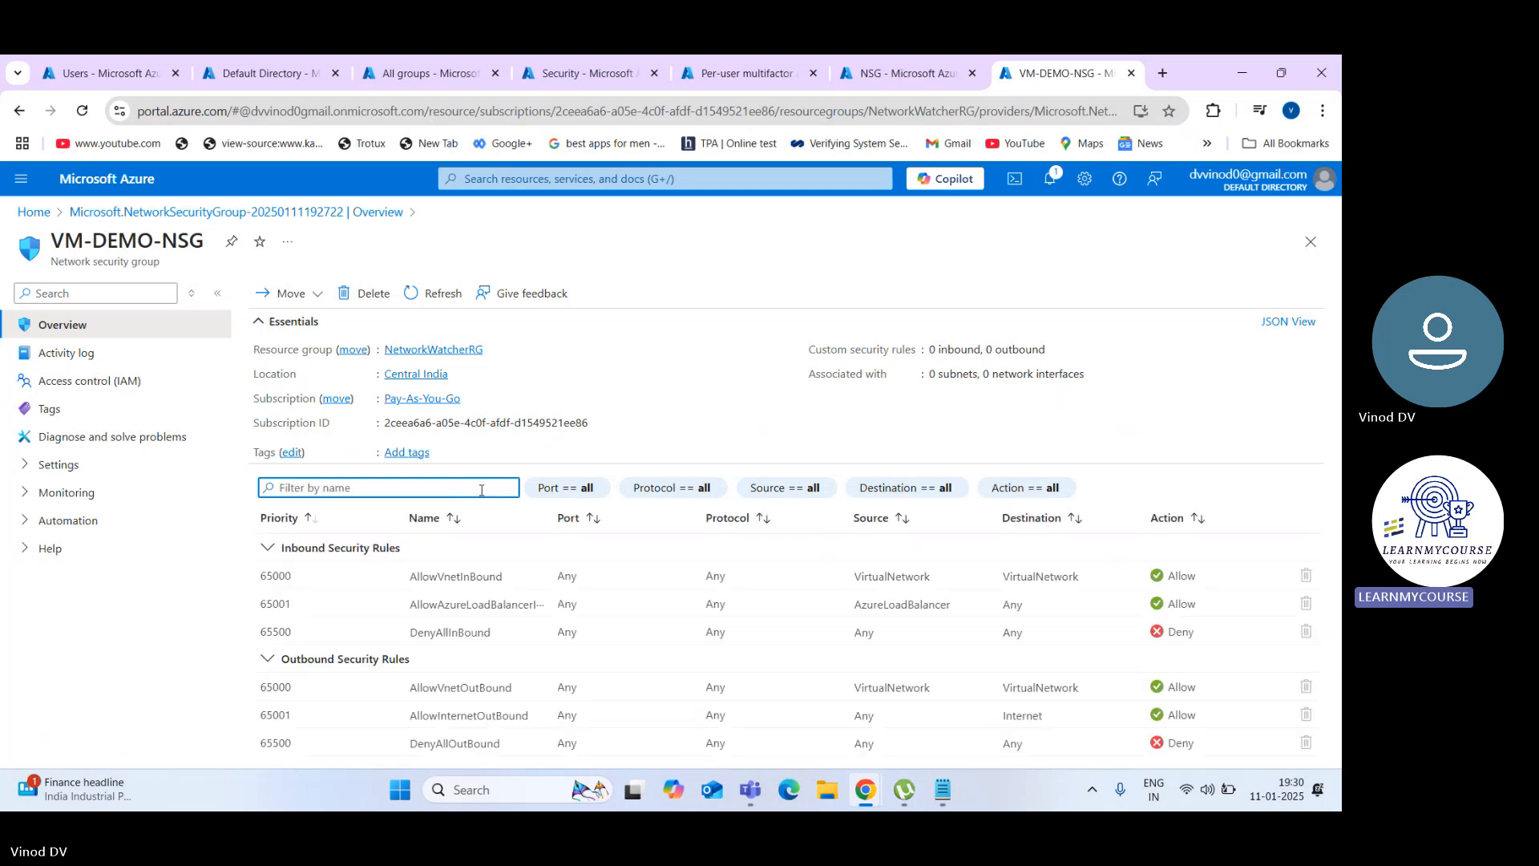
click(762, 373)
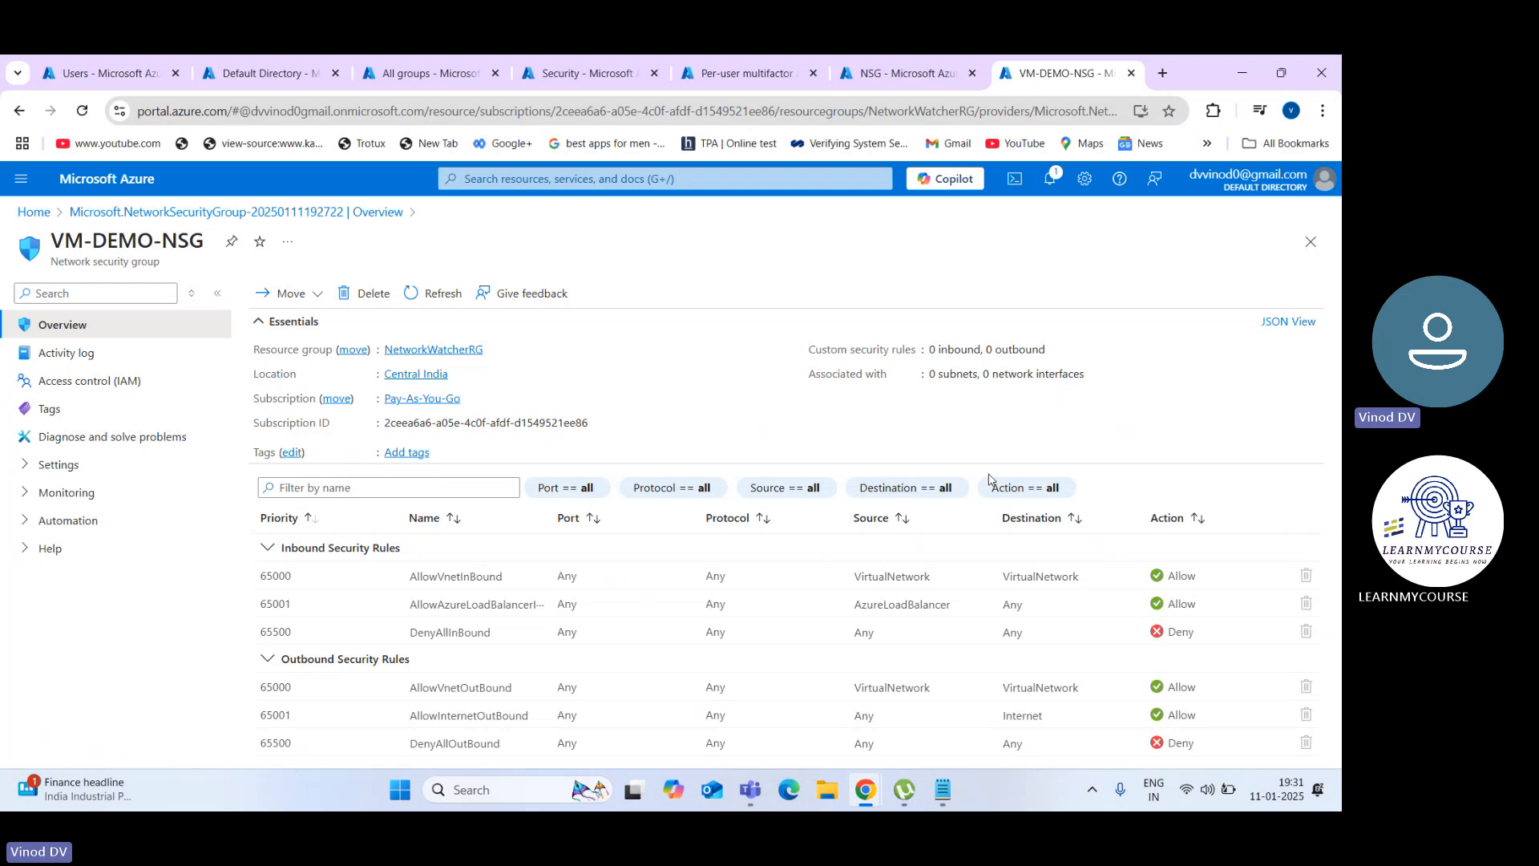
Step: Sort the security rules by Action in descending order, and return them to ascending order
click(1185, 531)
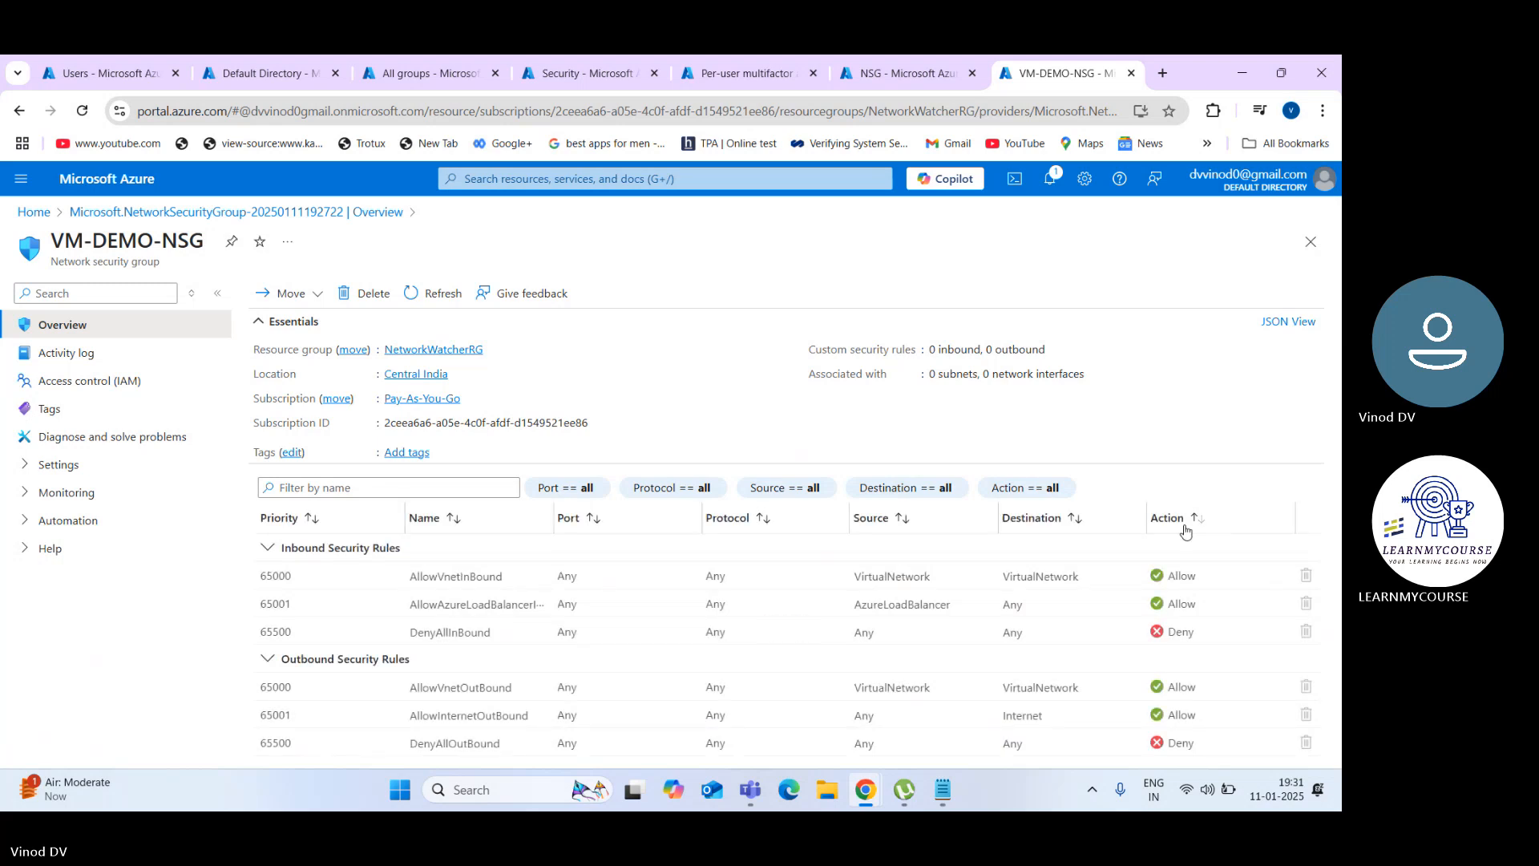
click(1185, 531)
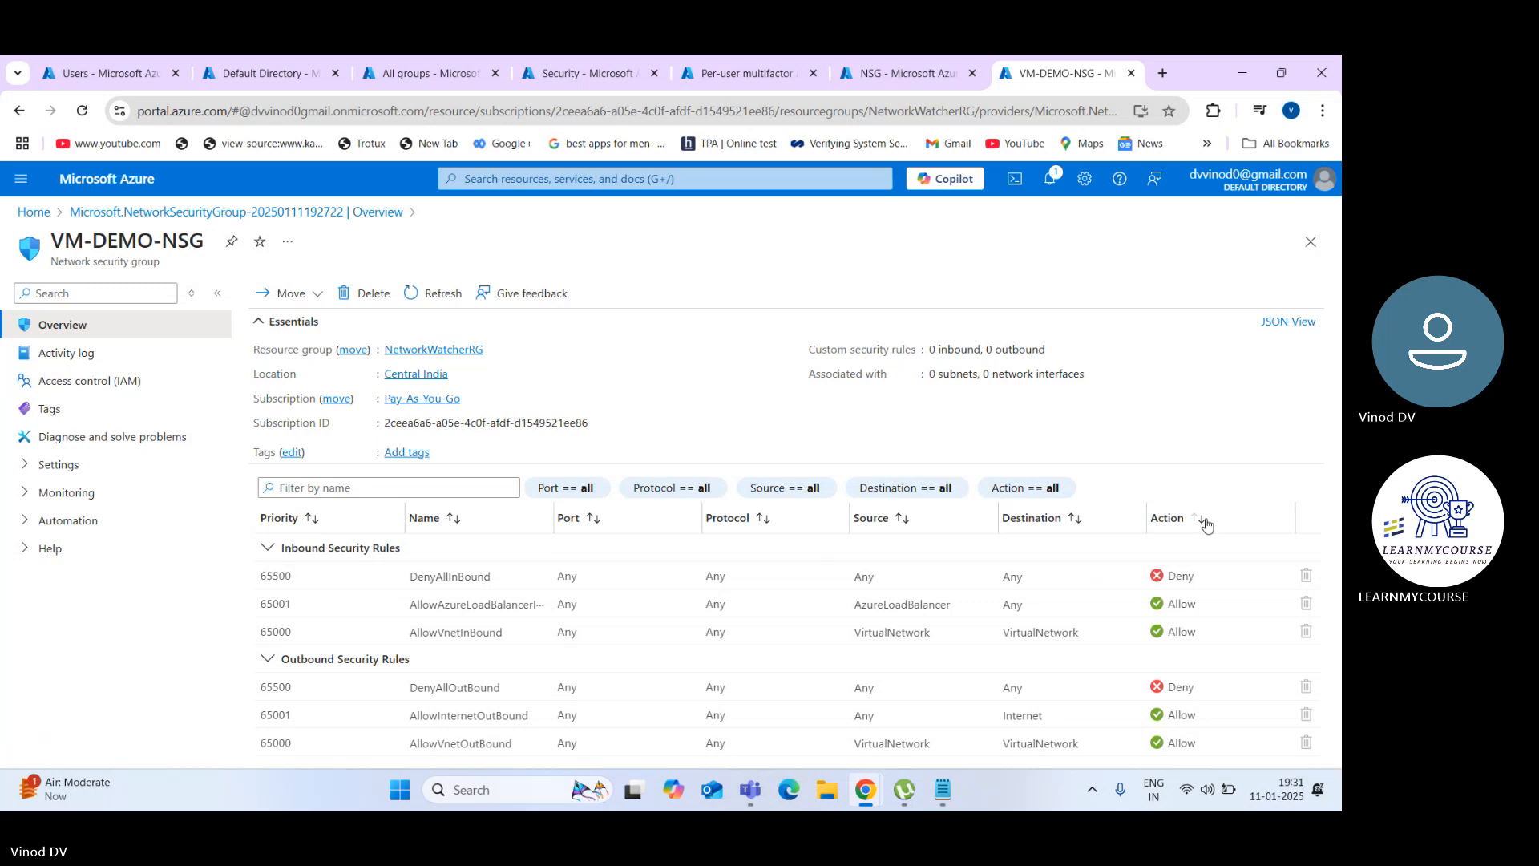
click(1206, 525)
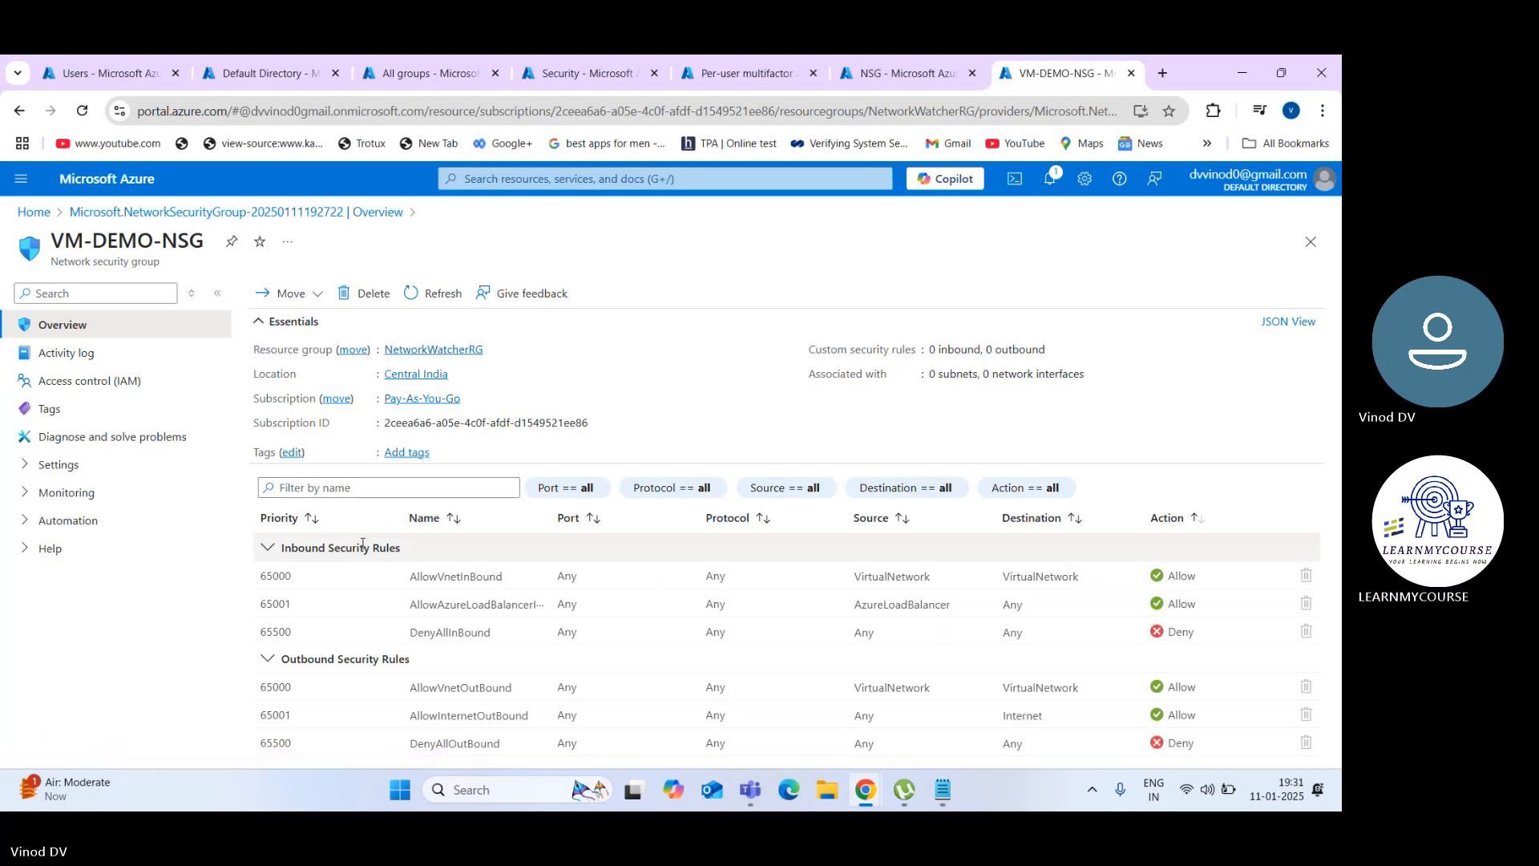
Step: Highlight the Inbound Security Rules heading to examine the default inbound rules
triple_click(362, 546)
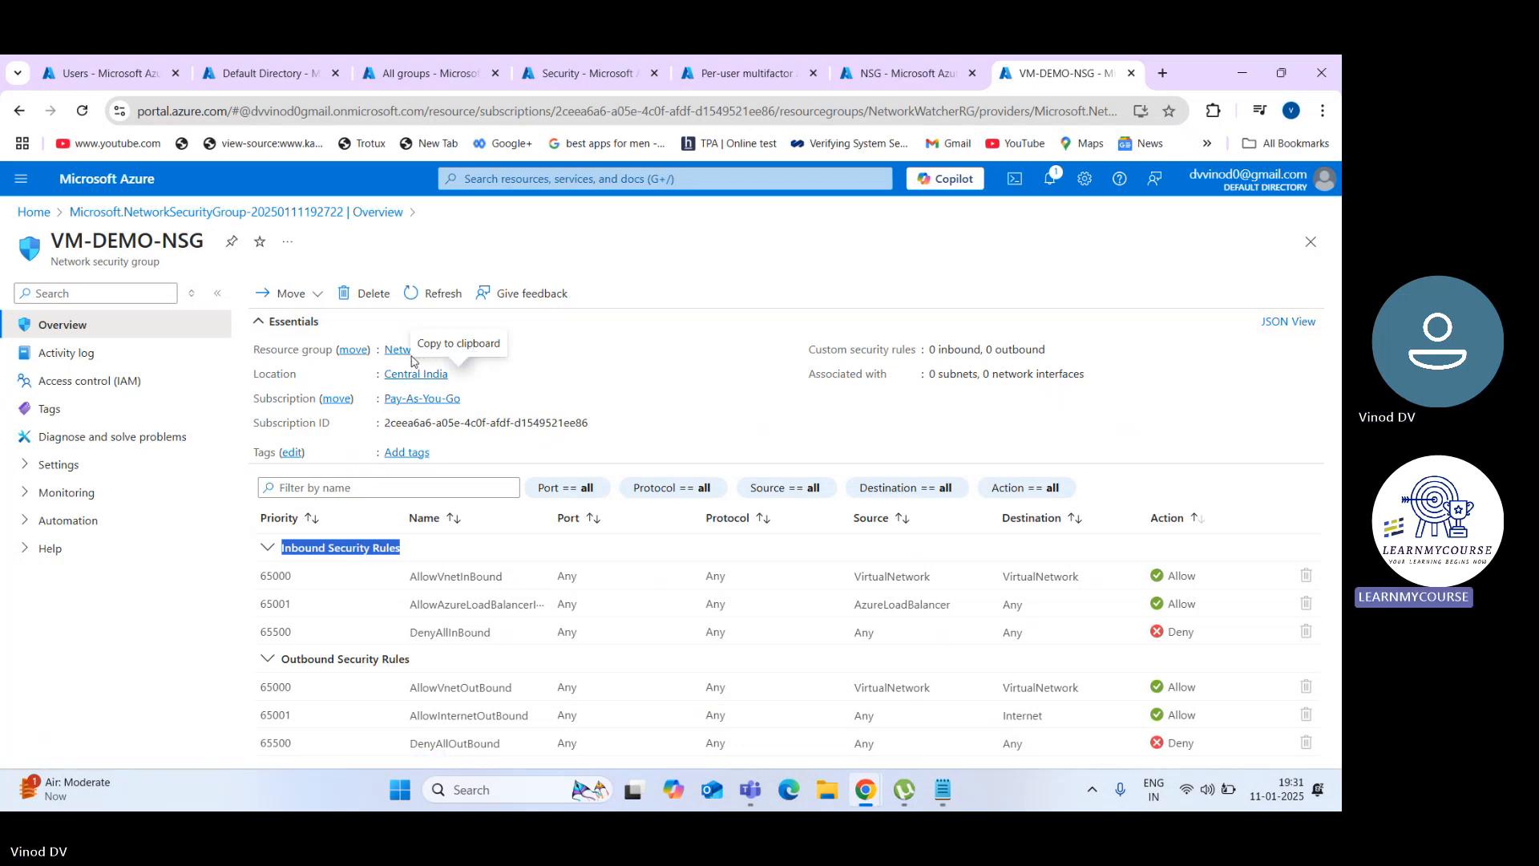
click(543, 368)
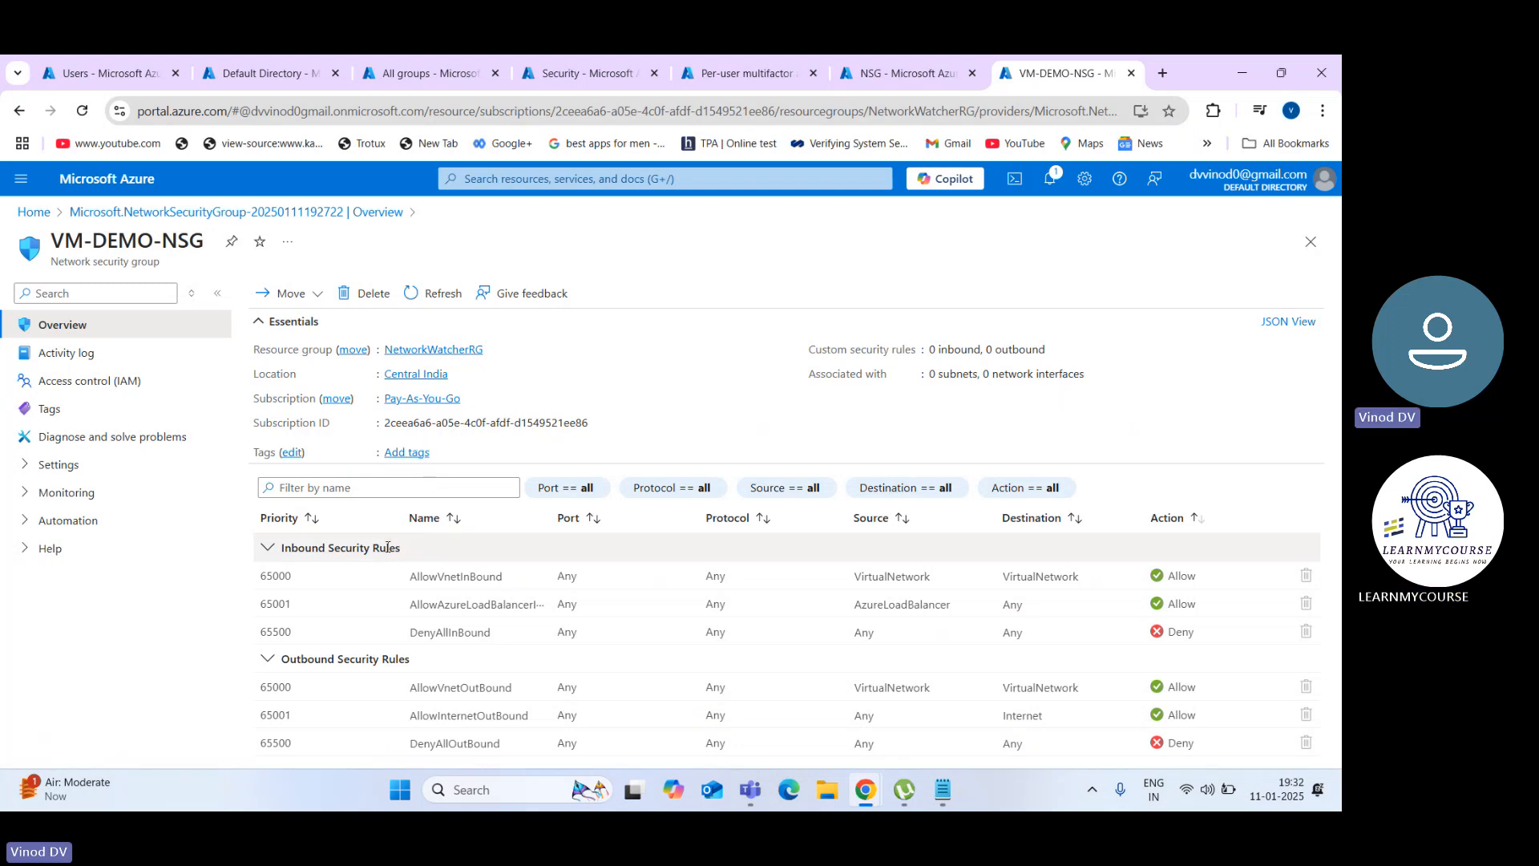
triple_click(382, 548)
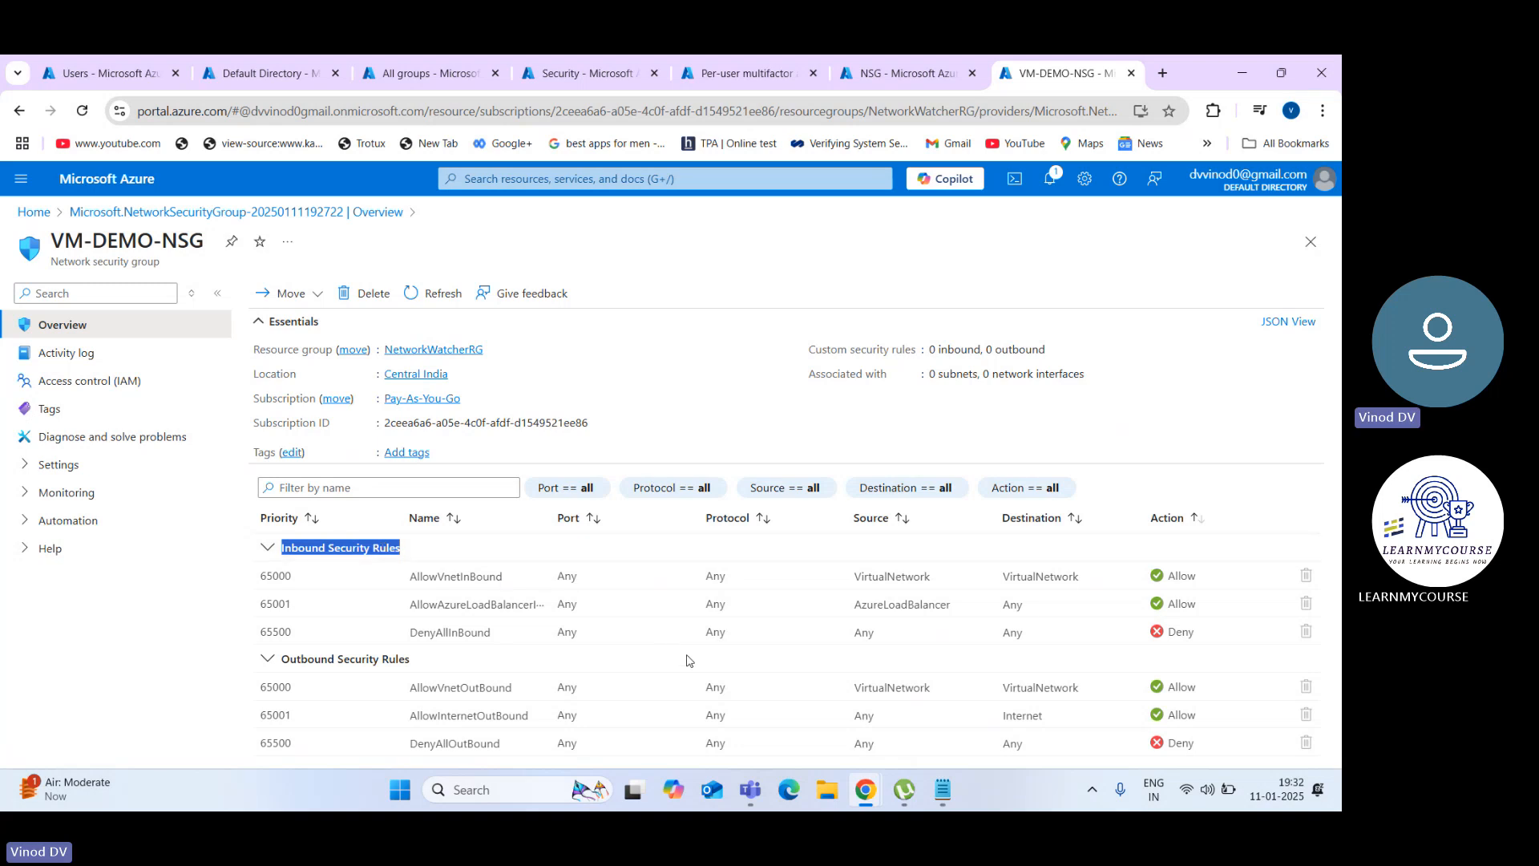
mouse_move(751, 789)
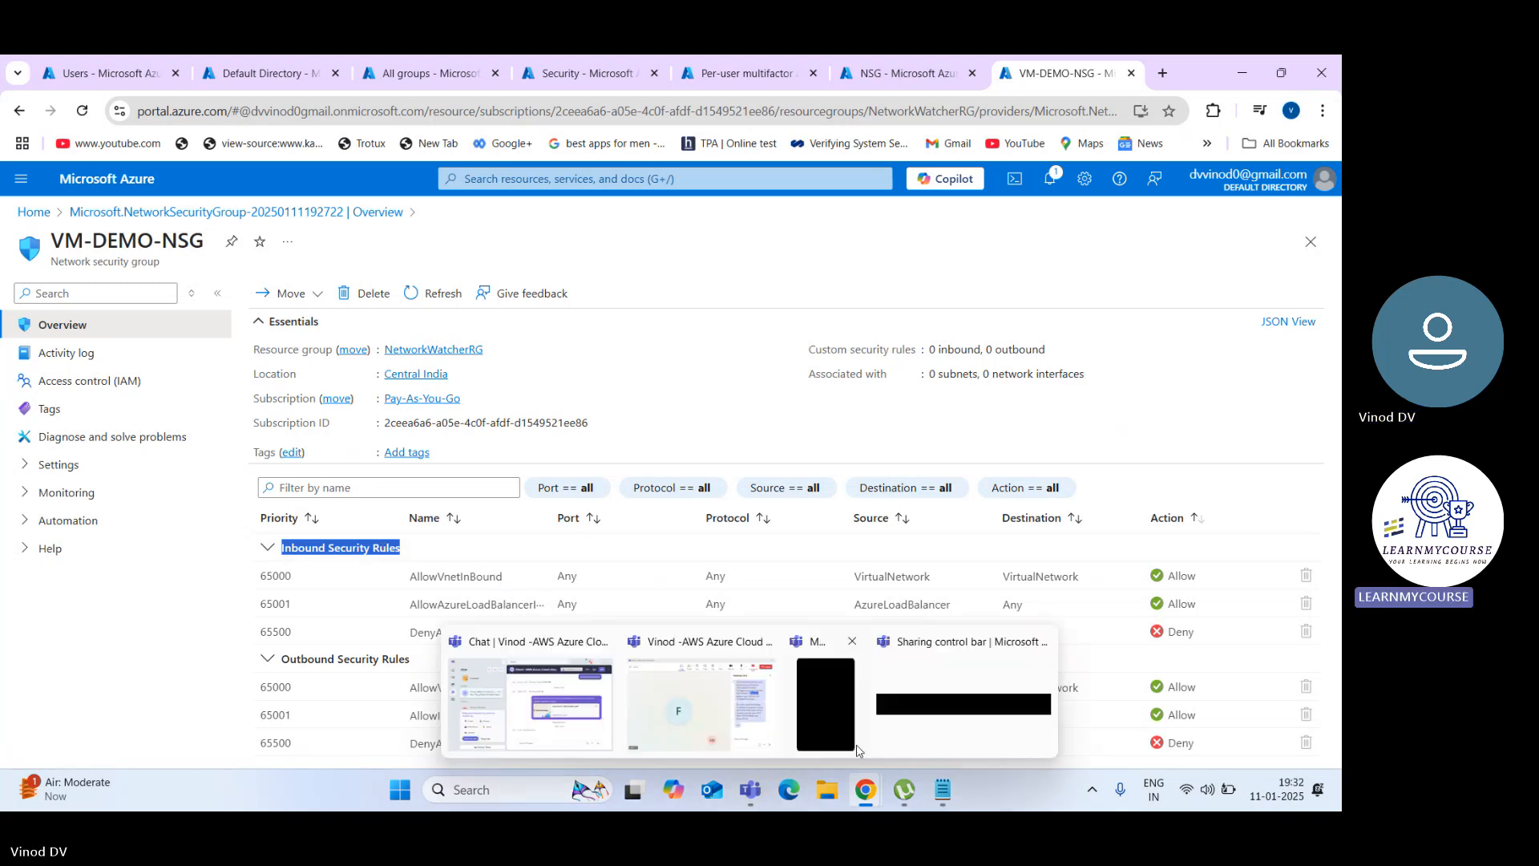
click(829, 708)
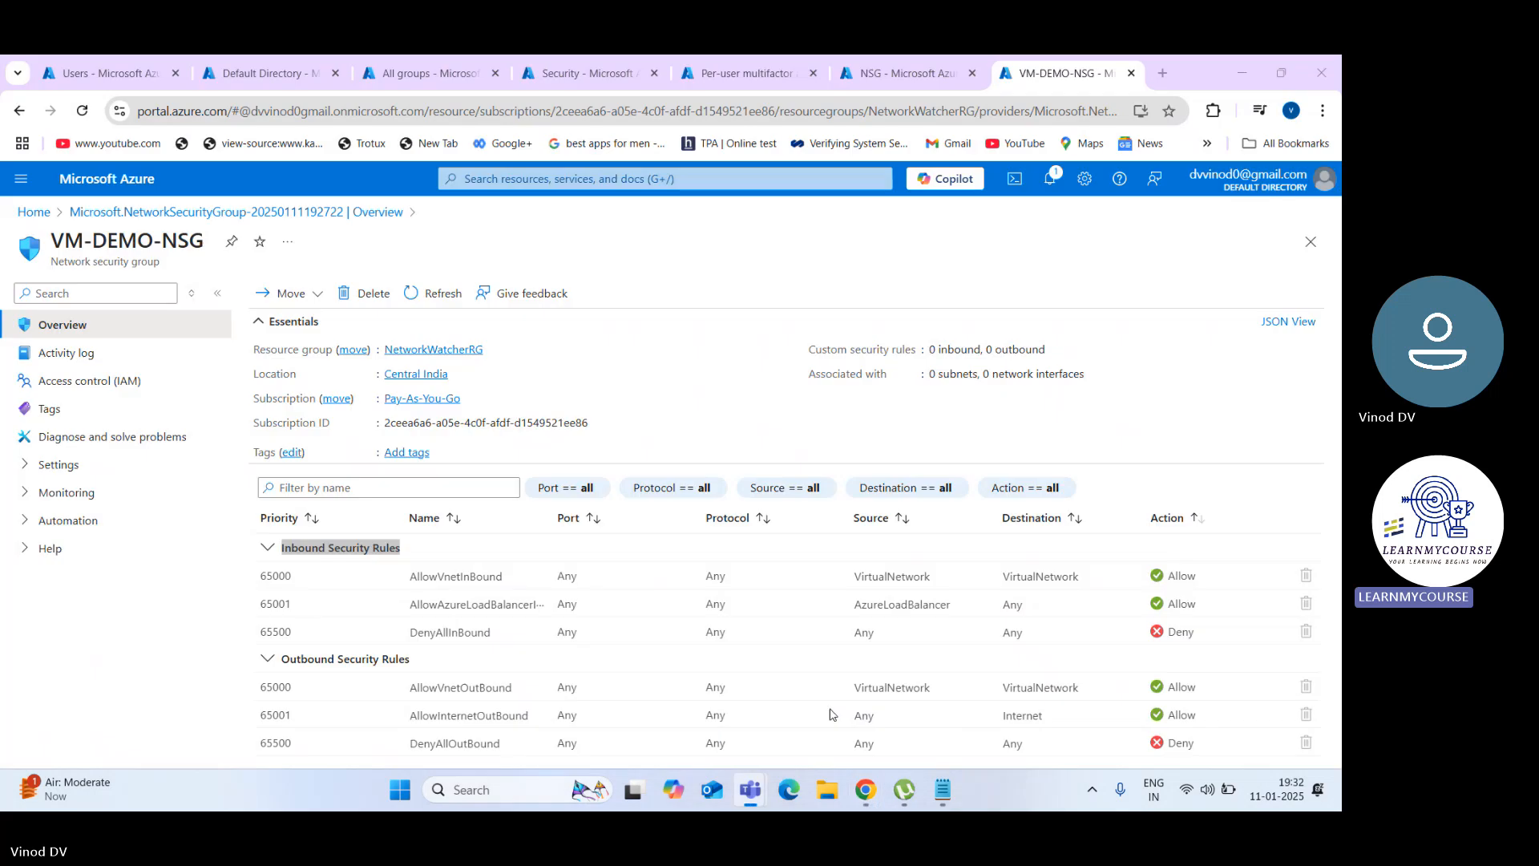
click(944, 447)
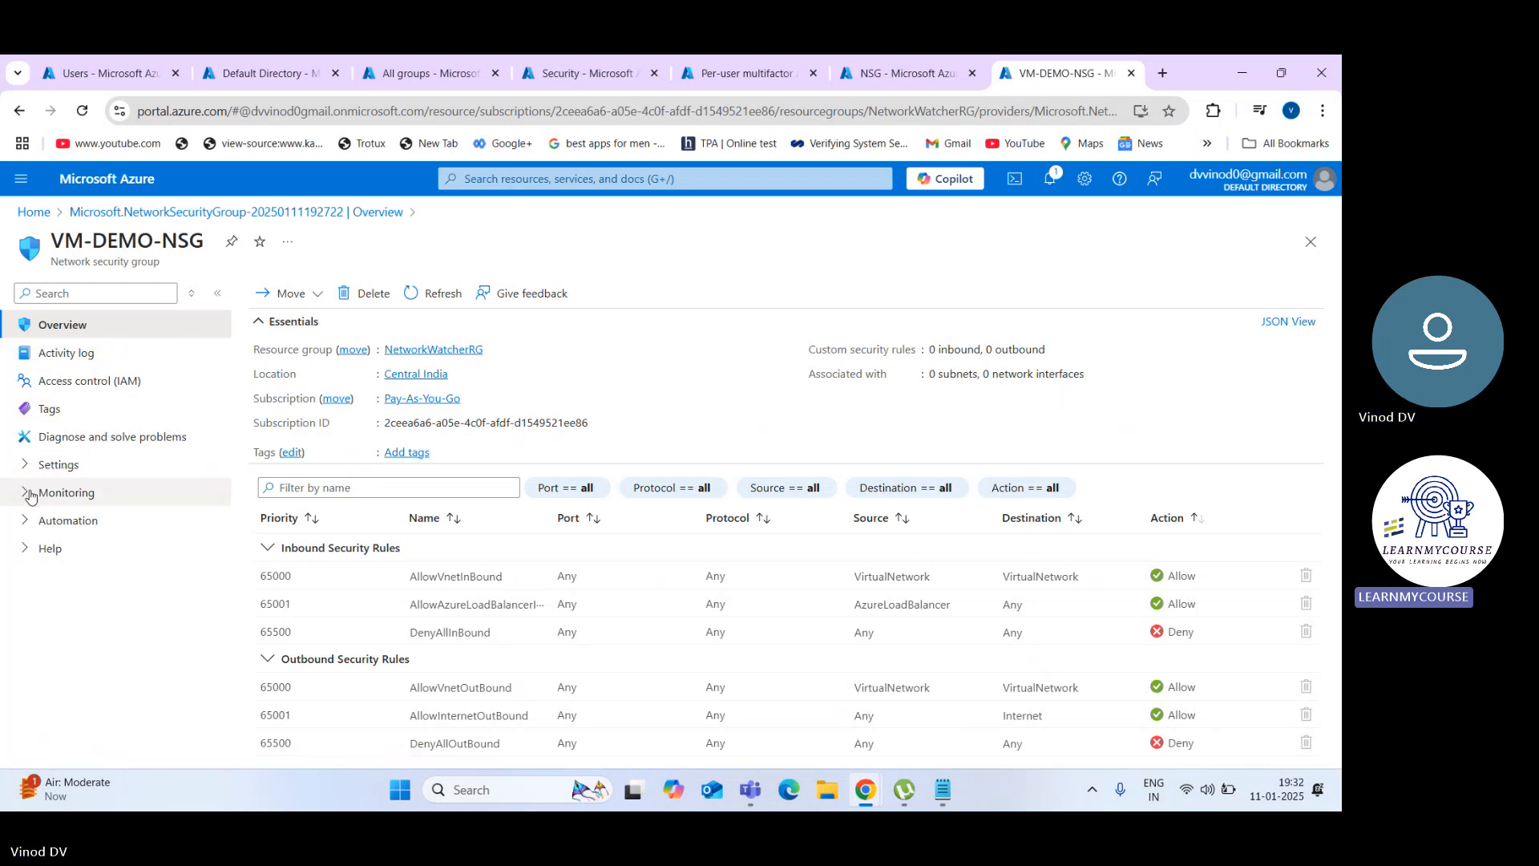
Step: Expand the Monitoring, Automation and Settings sections of the security group to examine their options
click(30, 495)
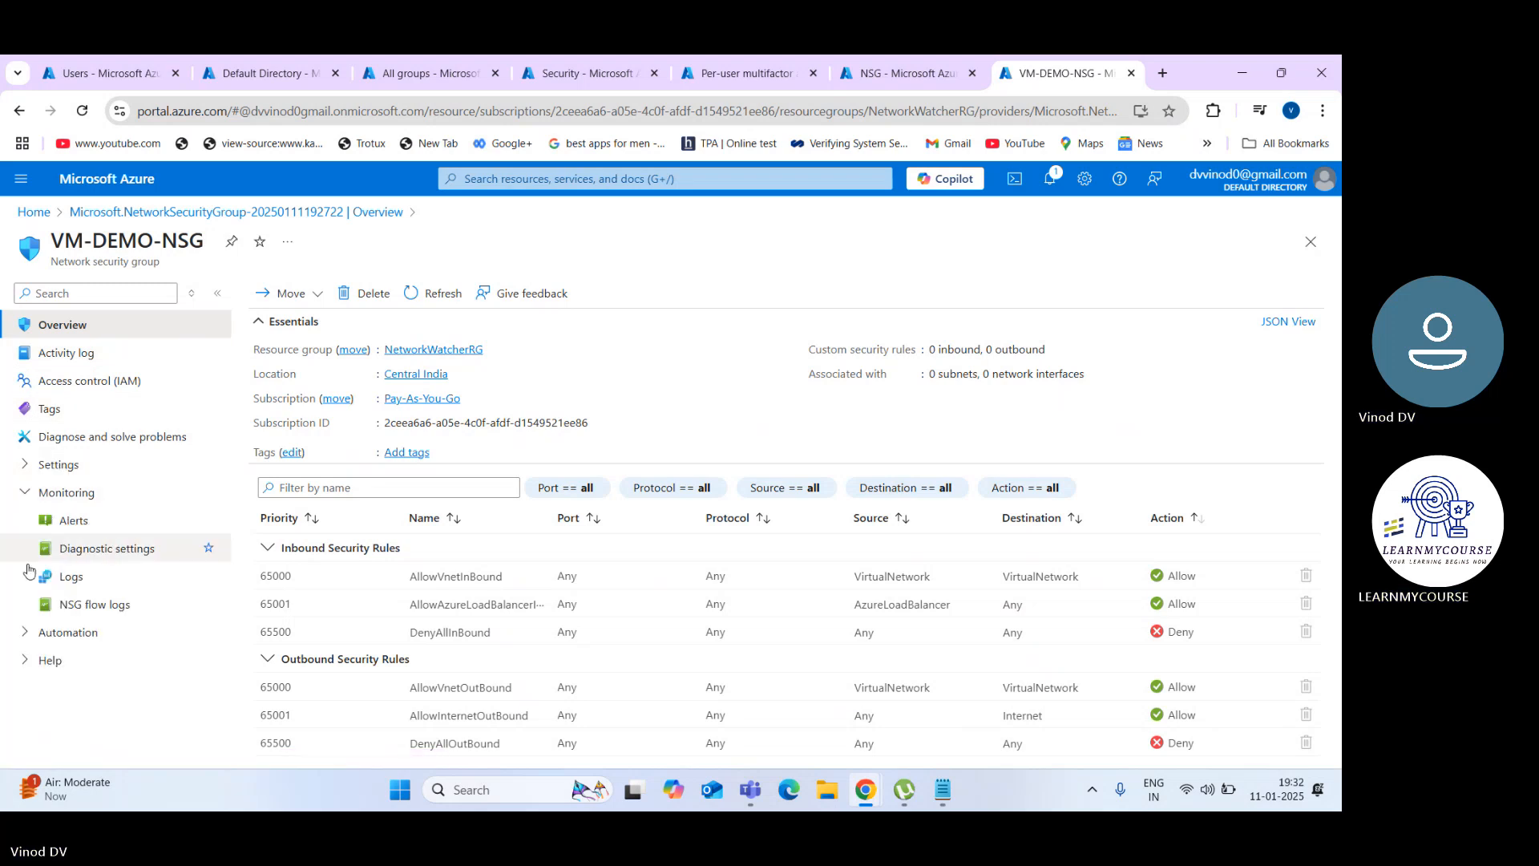
click(25, 631)
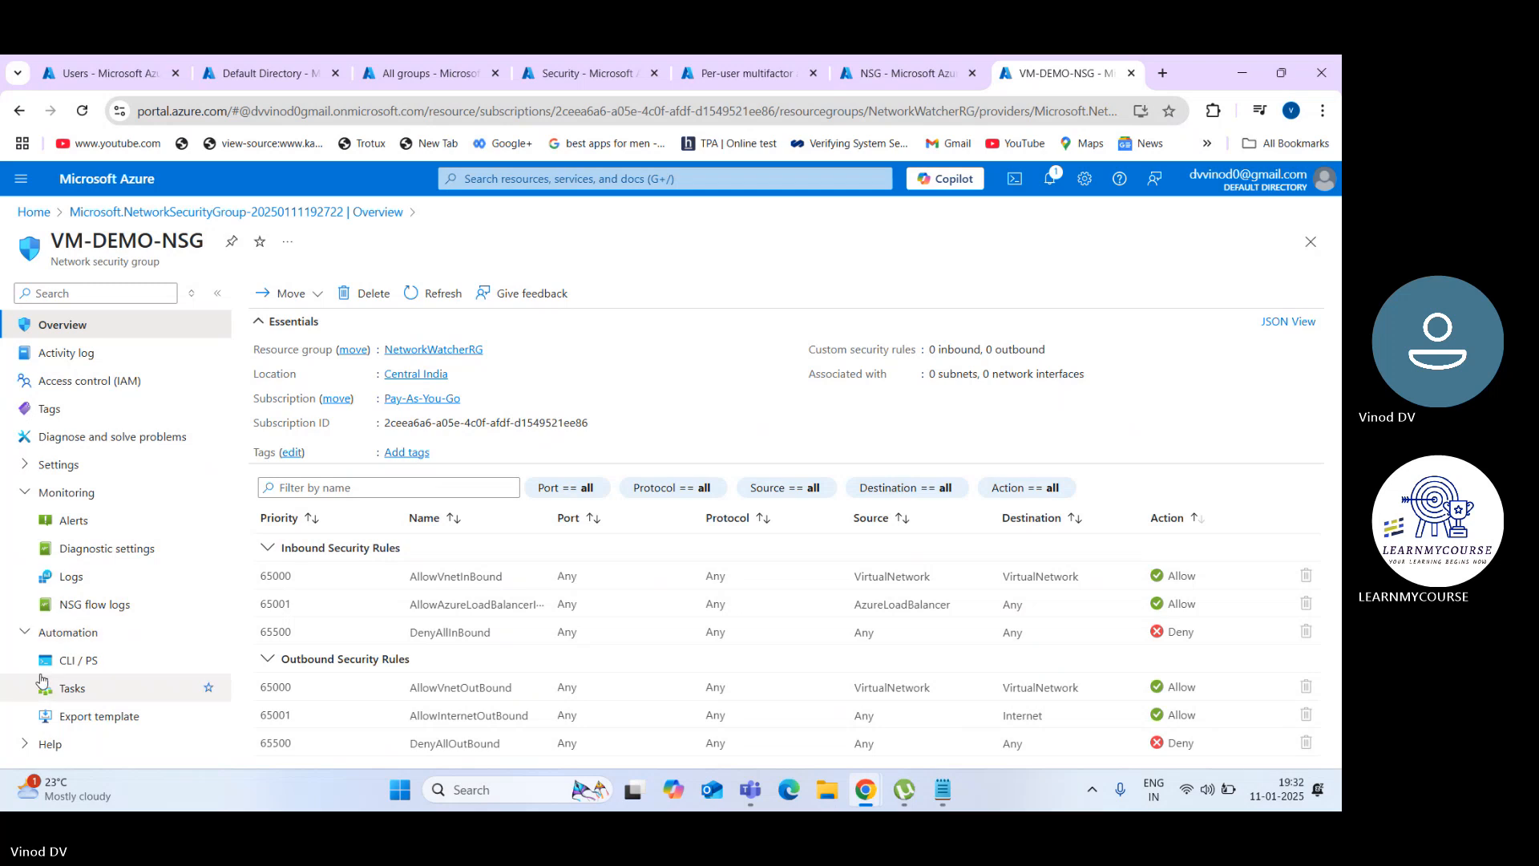
click(37, 476)
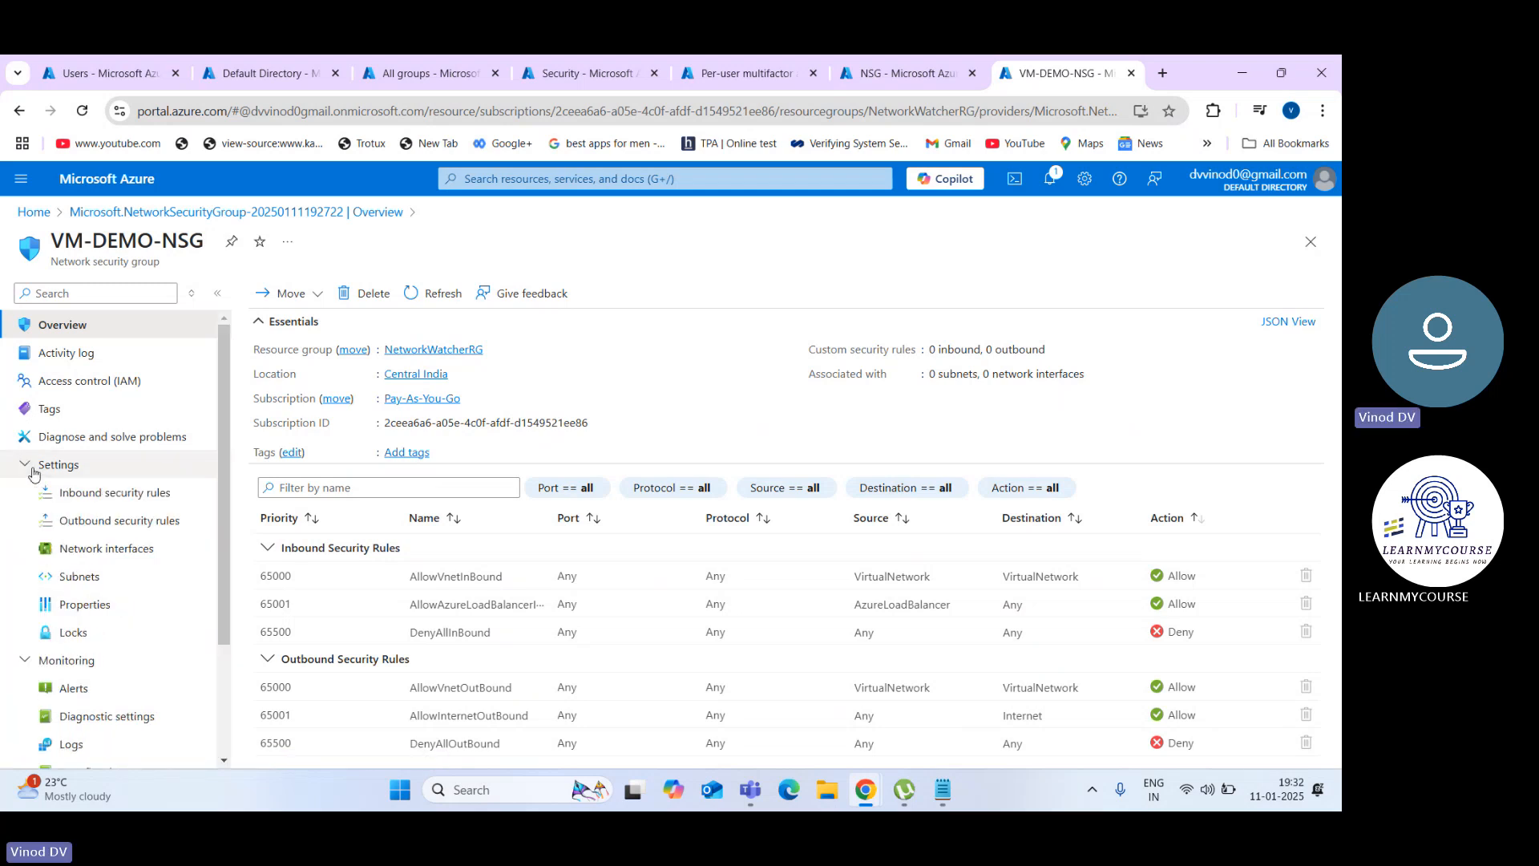
Step: Start a new inbound security rule for VM-DEMO-NSG, review the source options and choose Any as the source
click(107, 495)
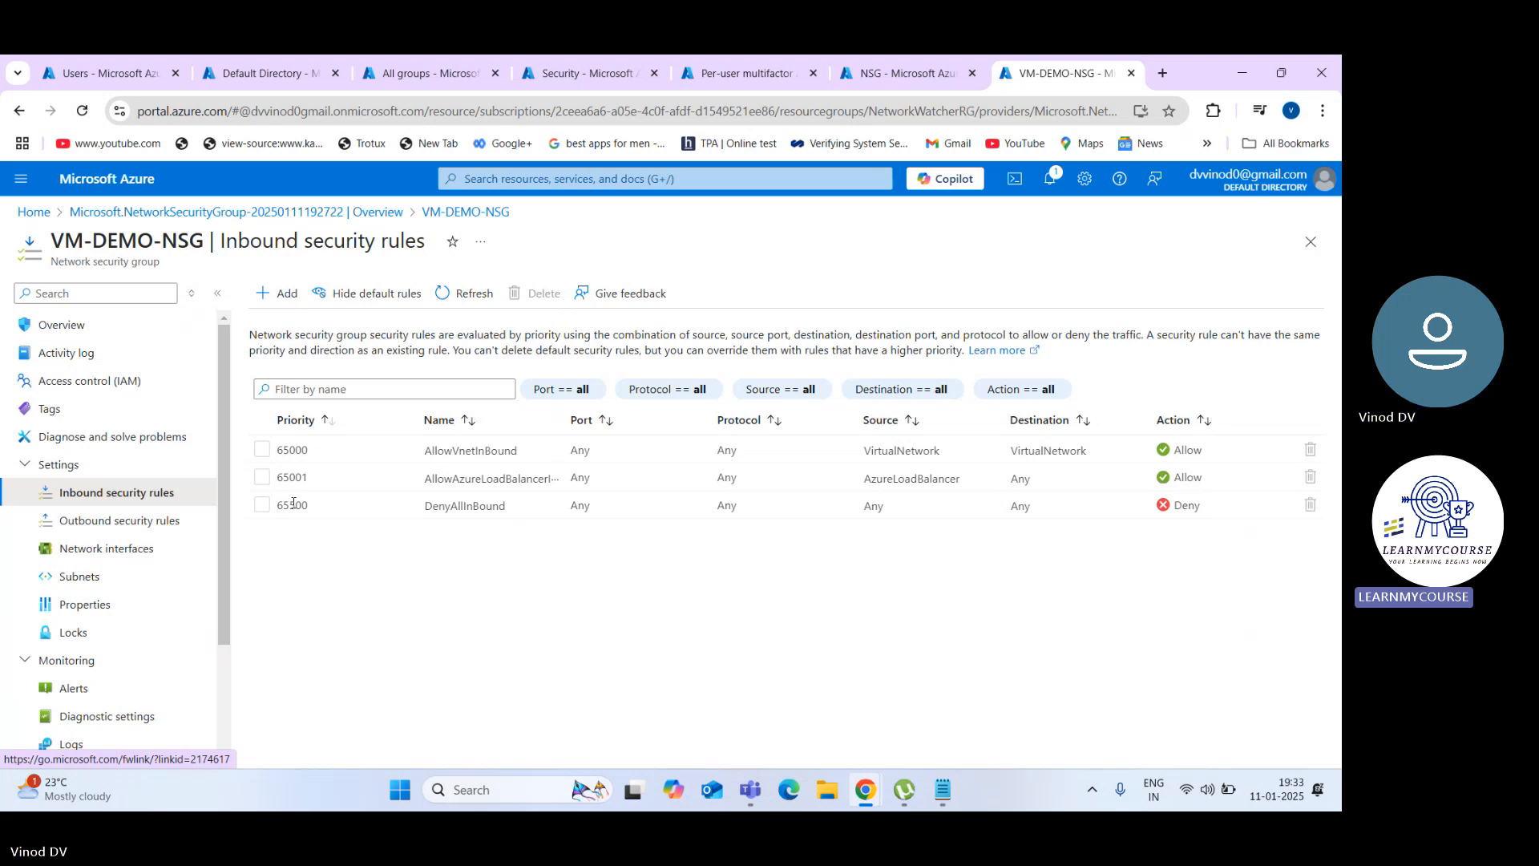
click(294, 294)
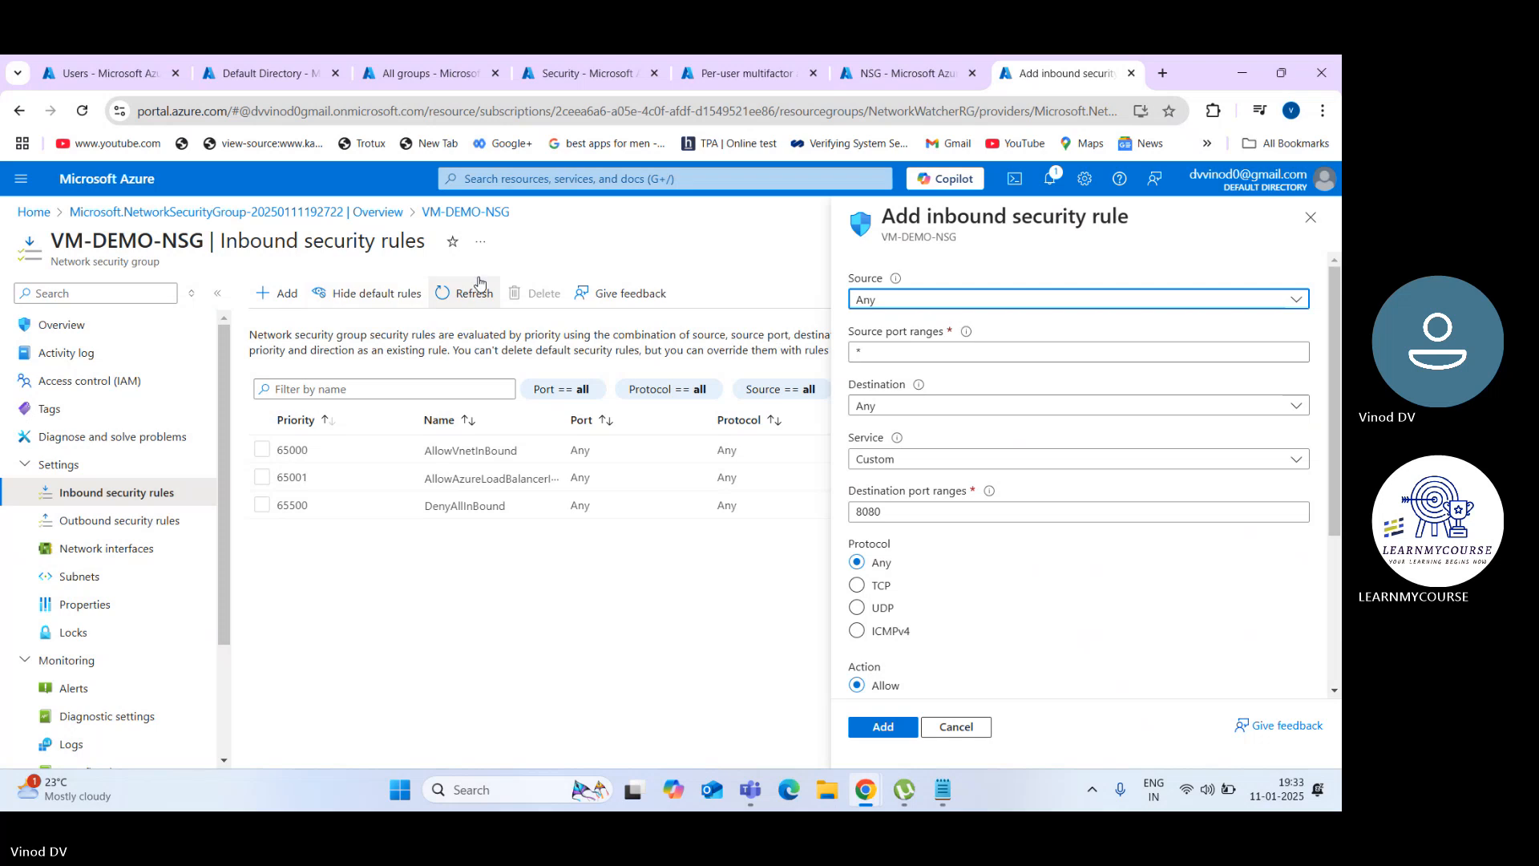
click(902, 309)
mouse_move(903, 277)
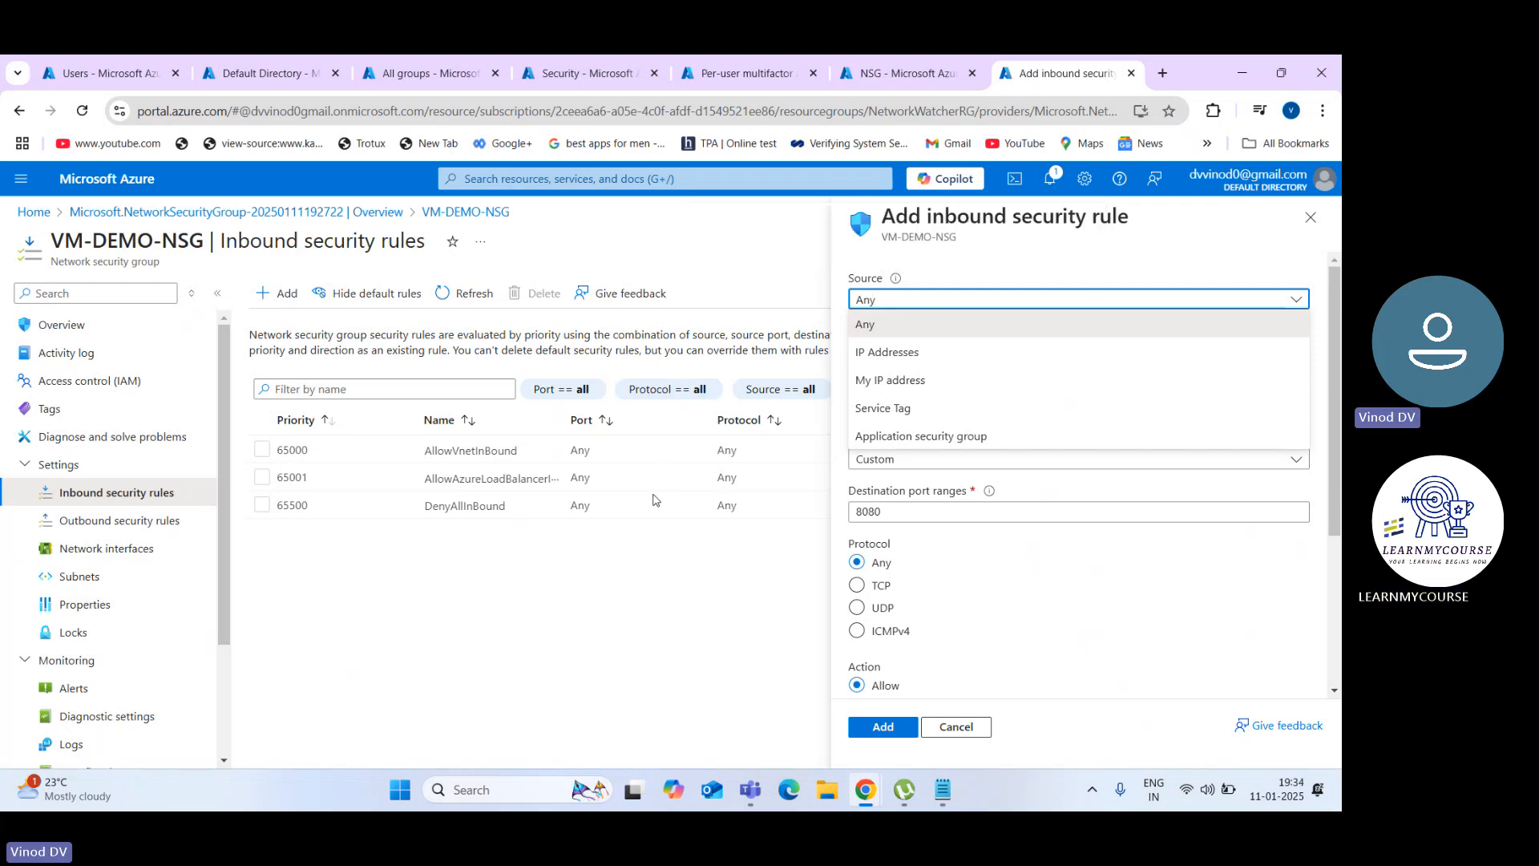
click(627, 556)
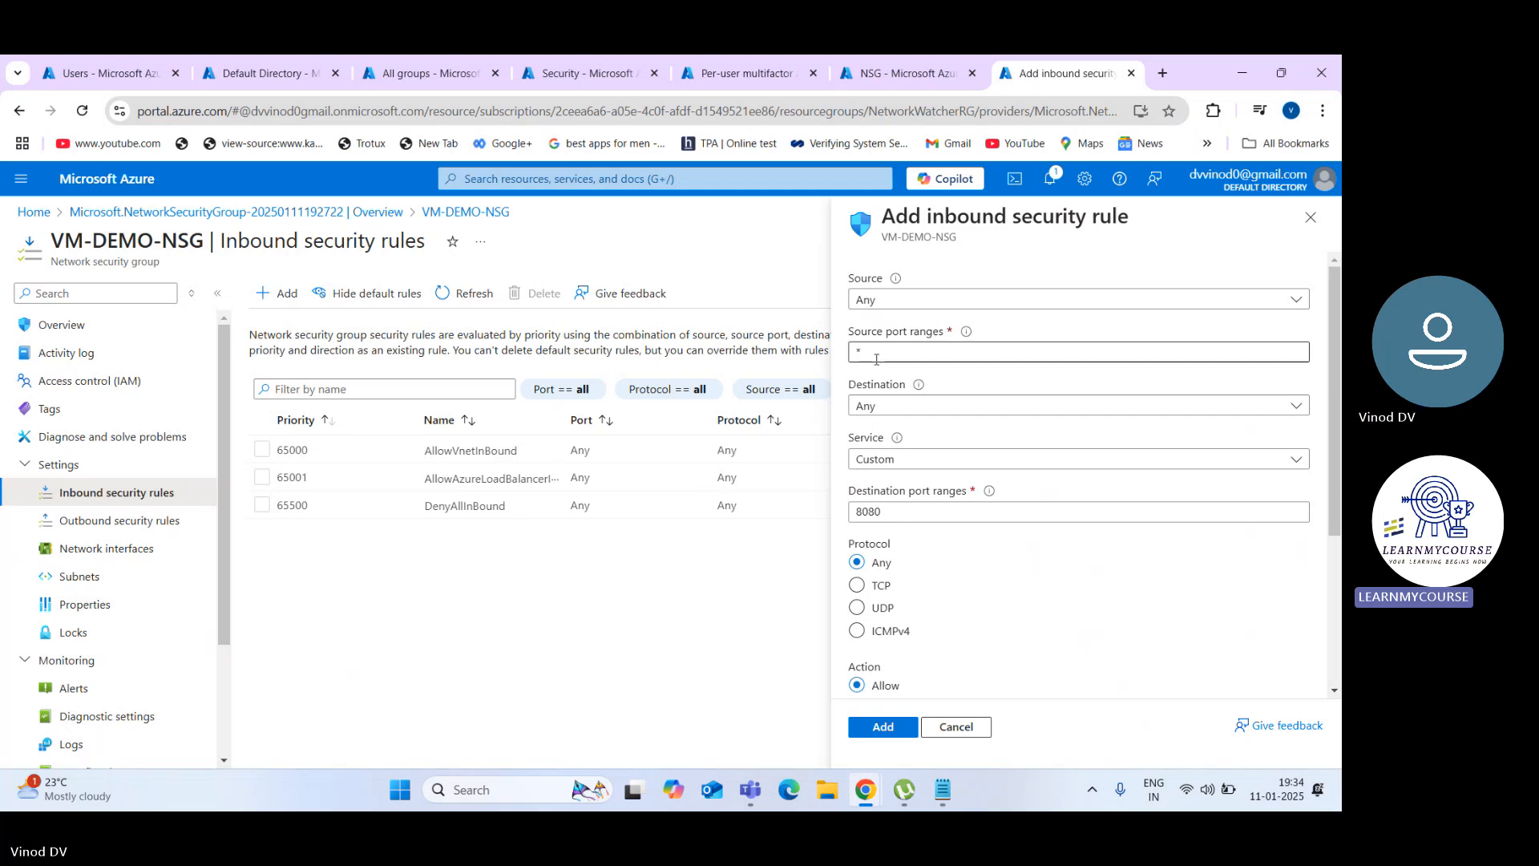
click(930, 300)
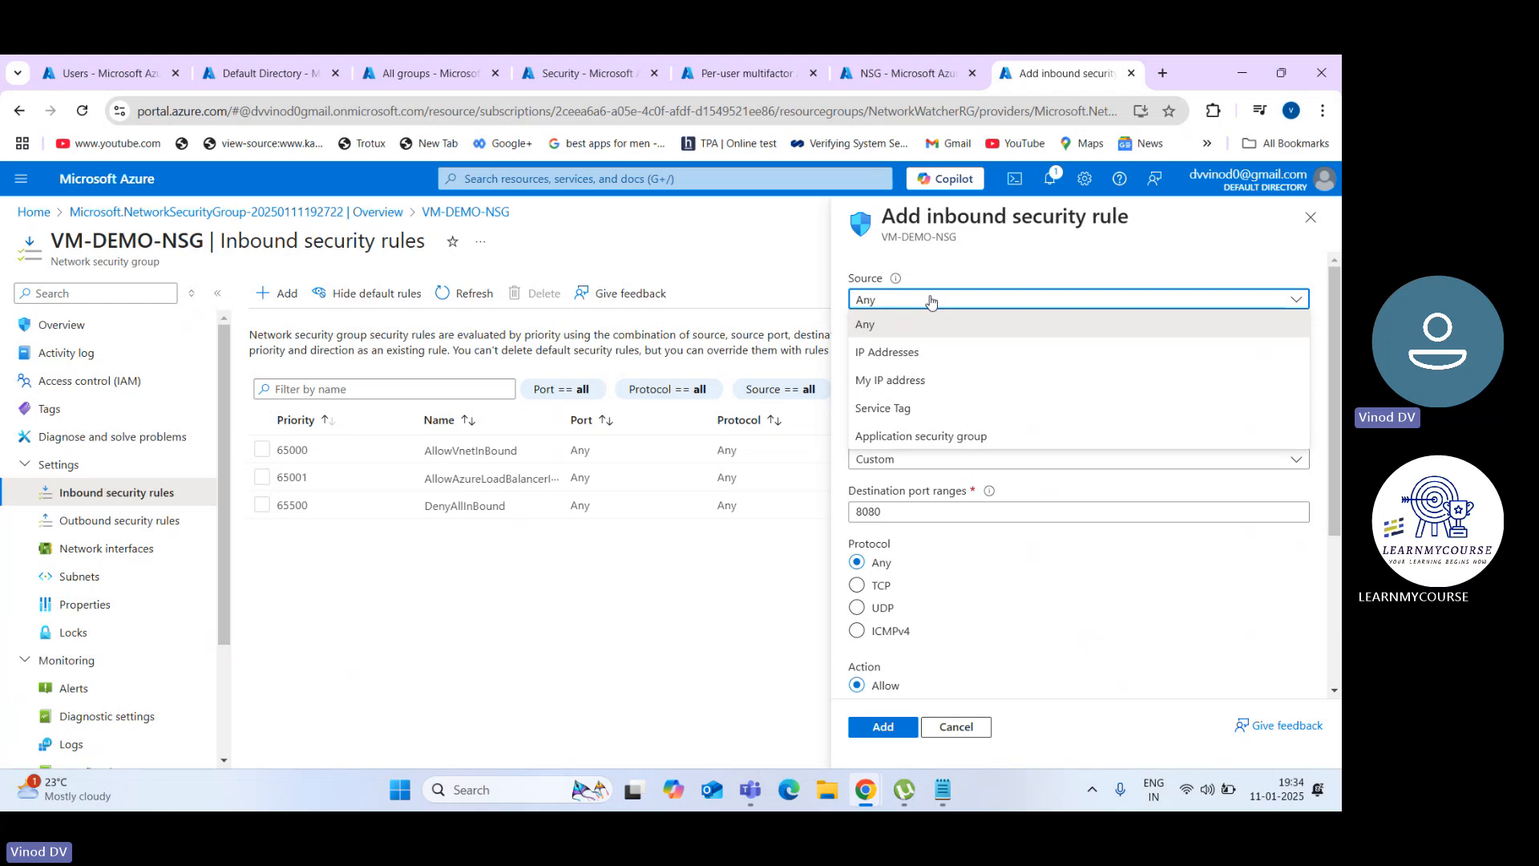
click(962, 323)
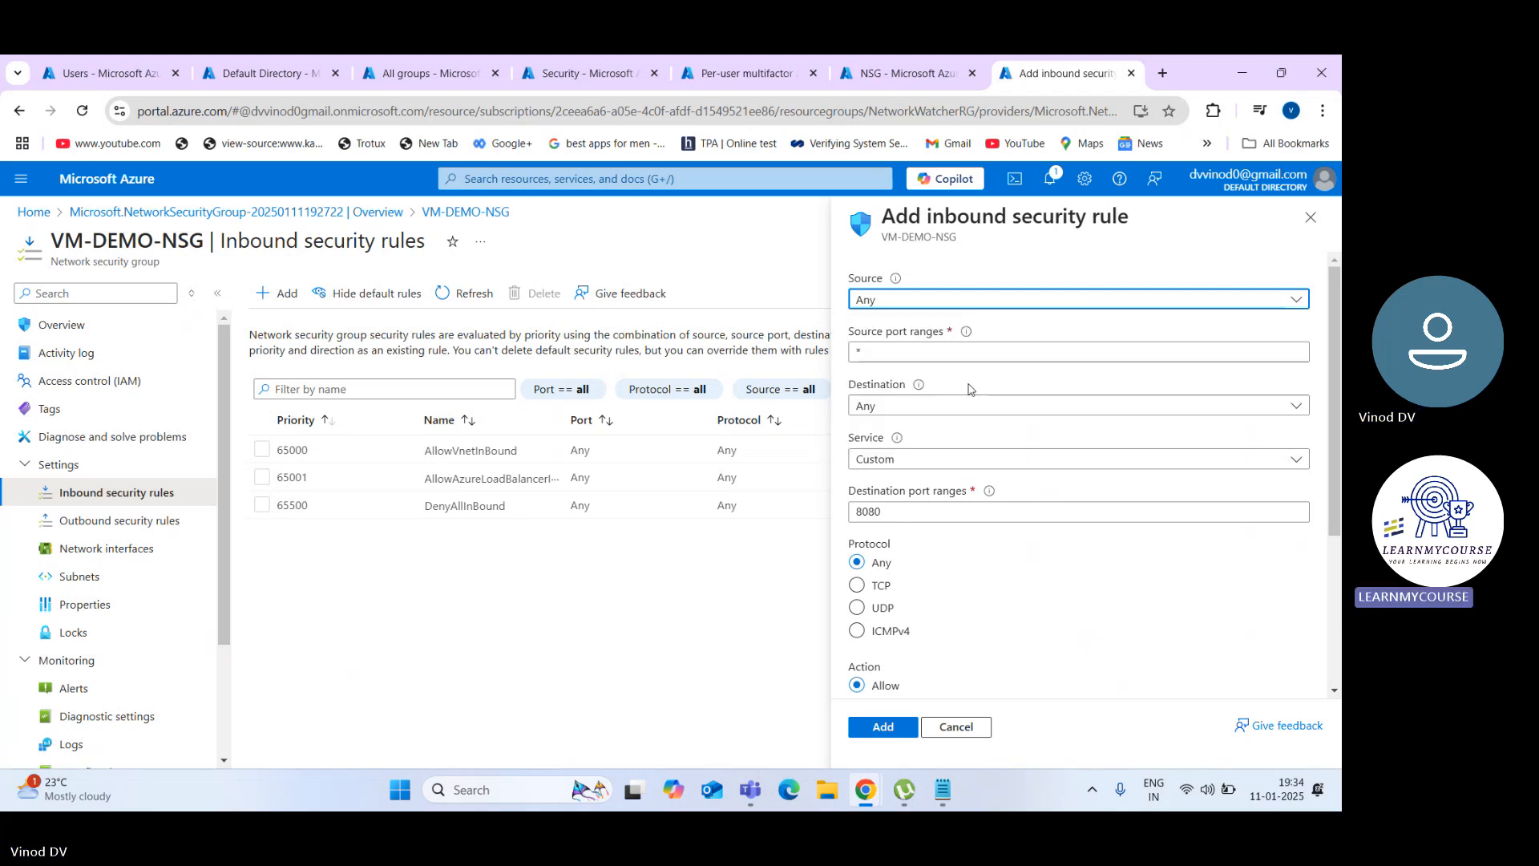
Step: Try adding 80 to the inbound rule's source port ranges, and return the value to *
mouse_move(965, 337)
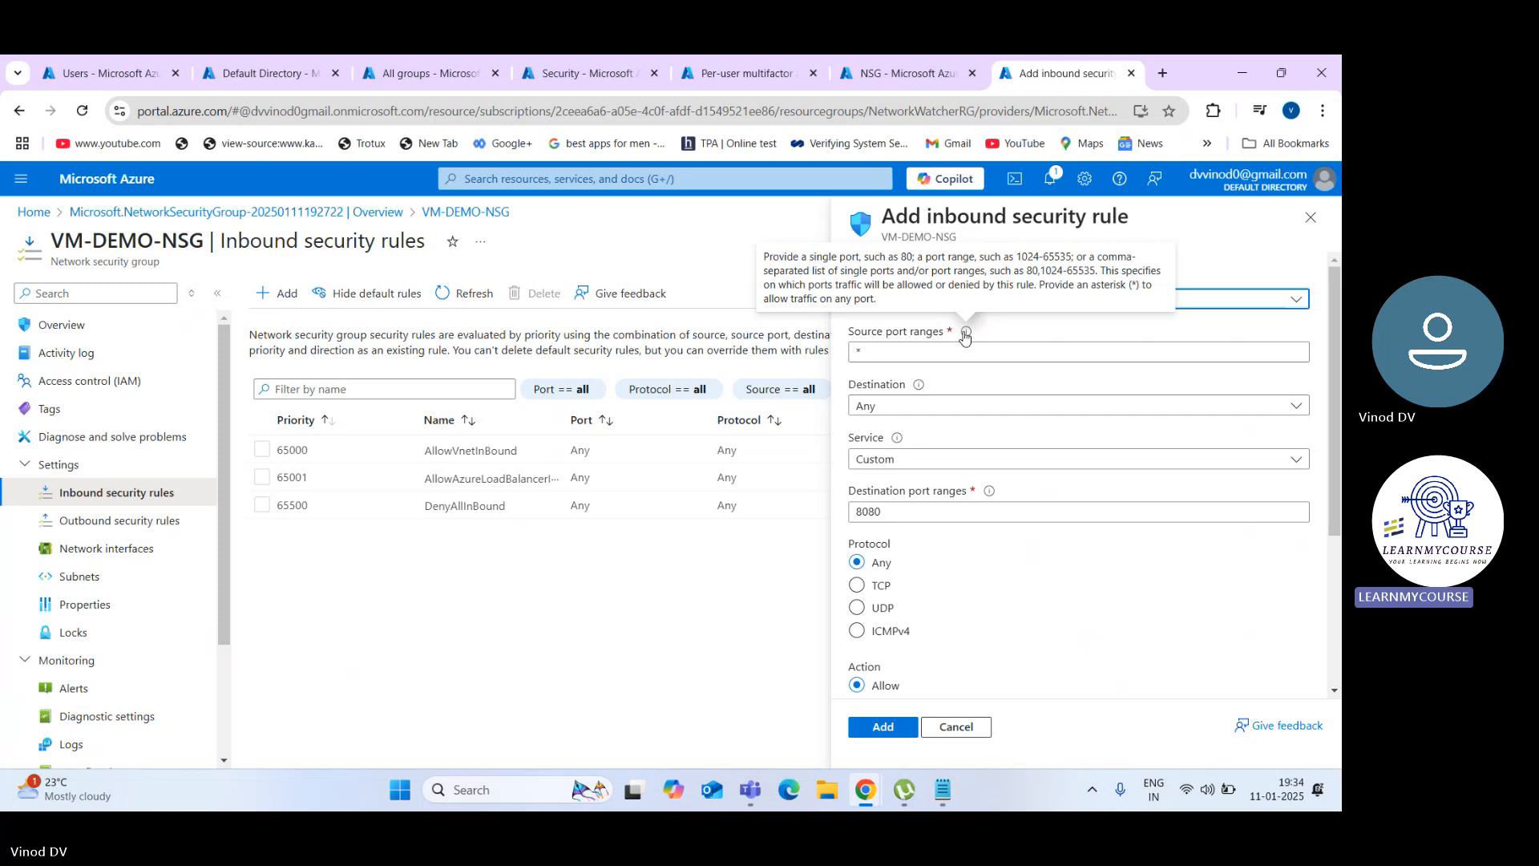
click(984, 359)
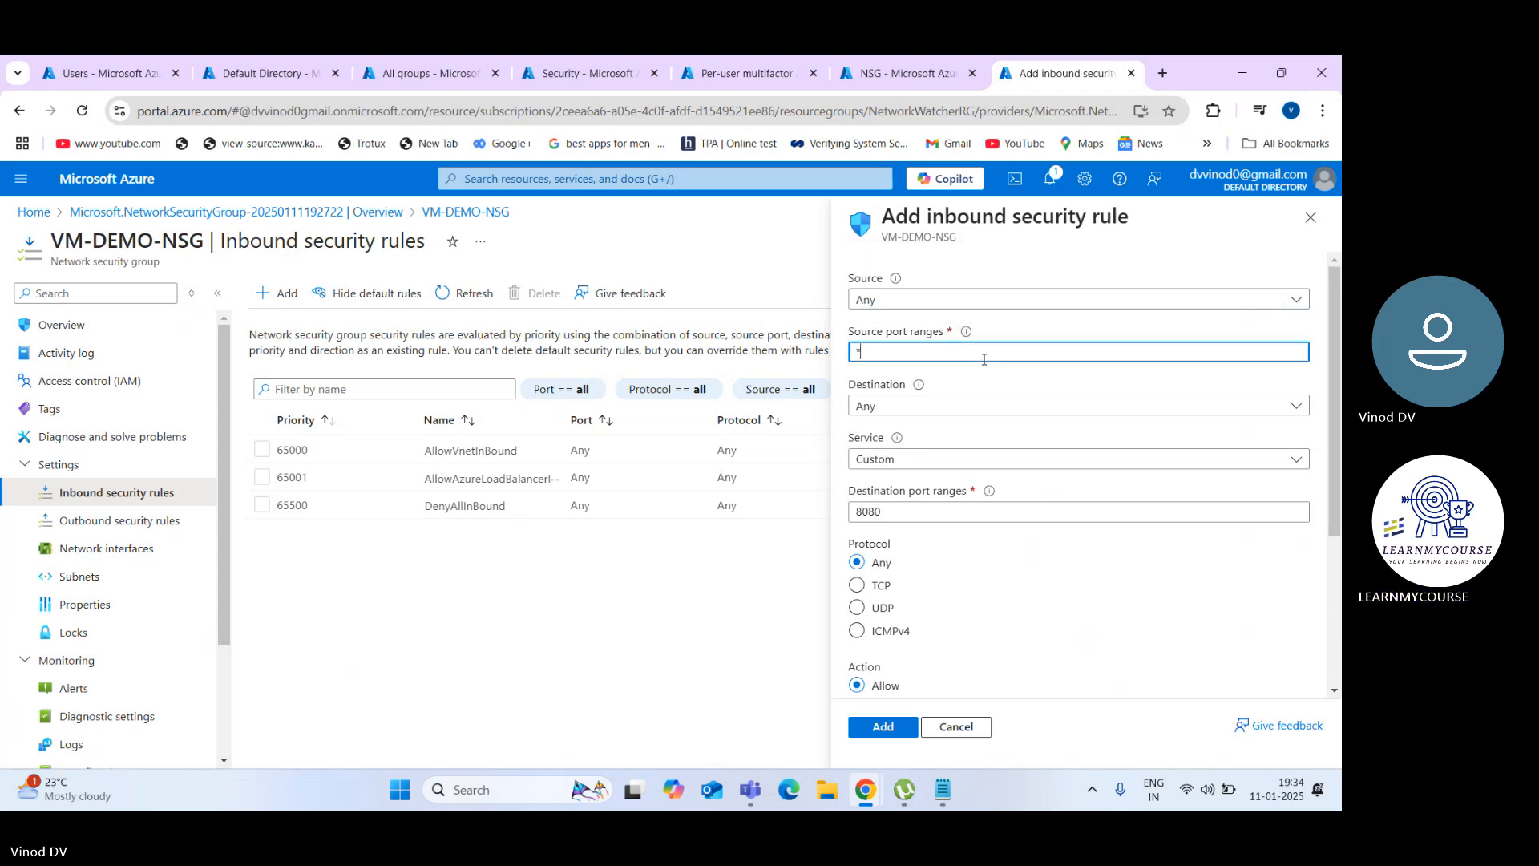
text(80)
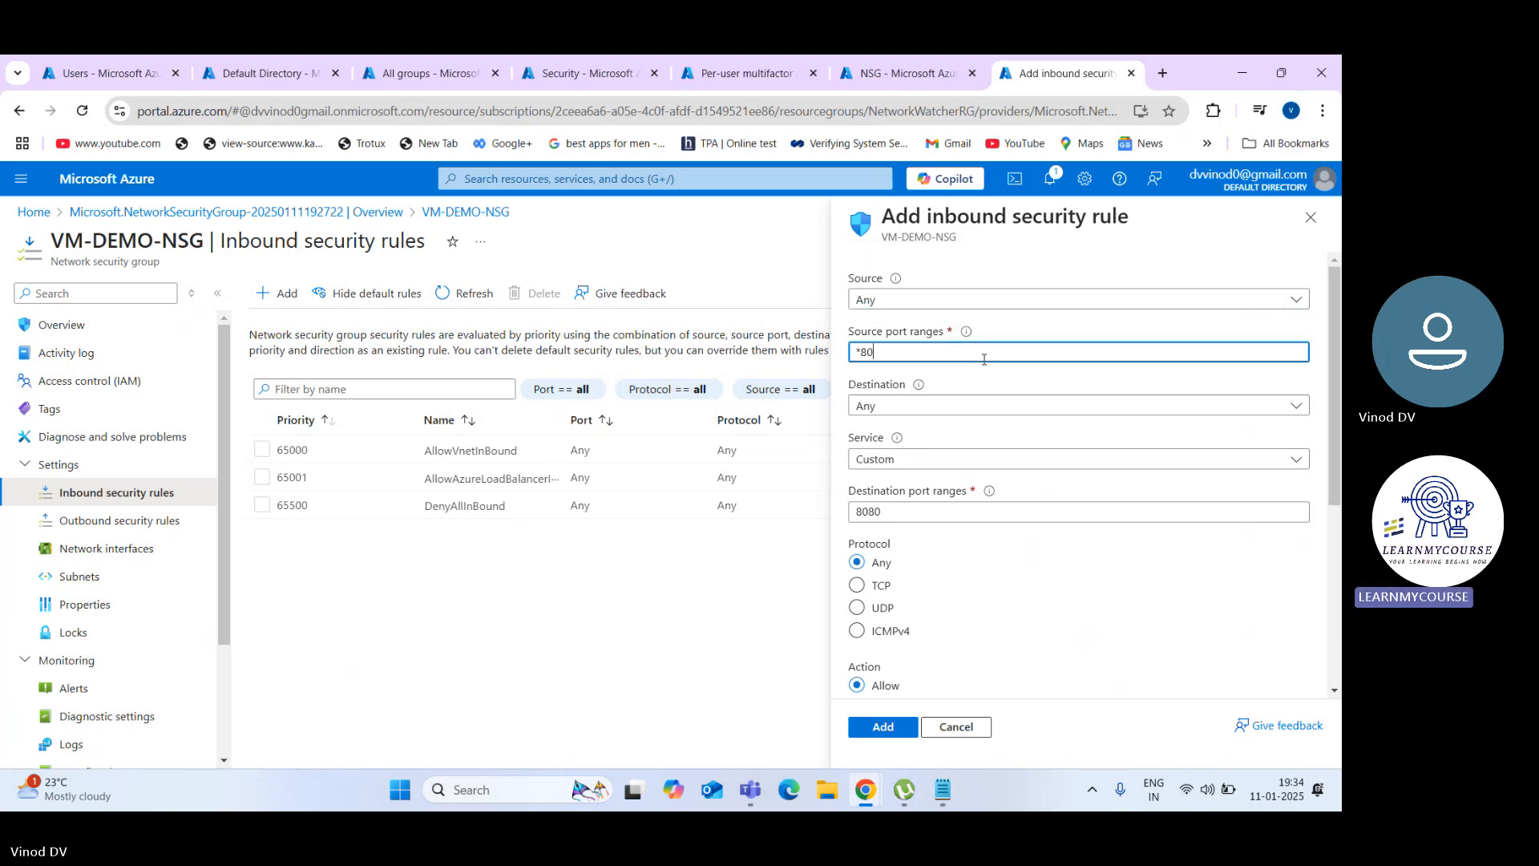
key(BackSpace)
key(BackSpace)
key(BackSpace)
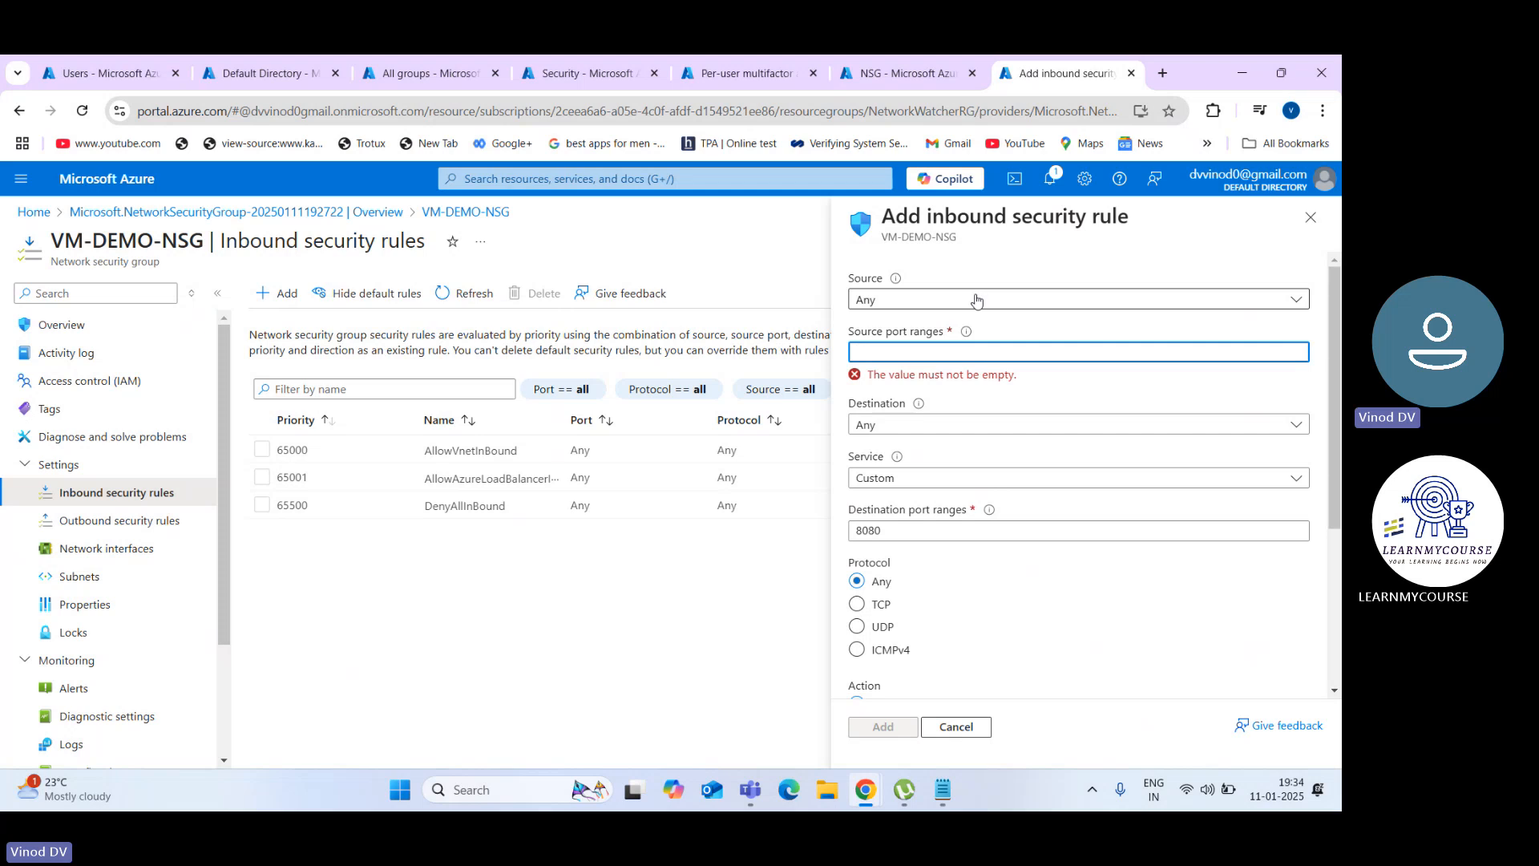
mouse_move(970, 333)
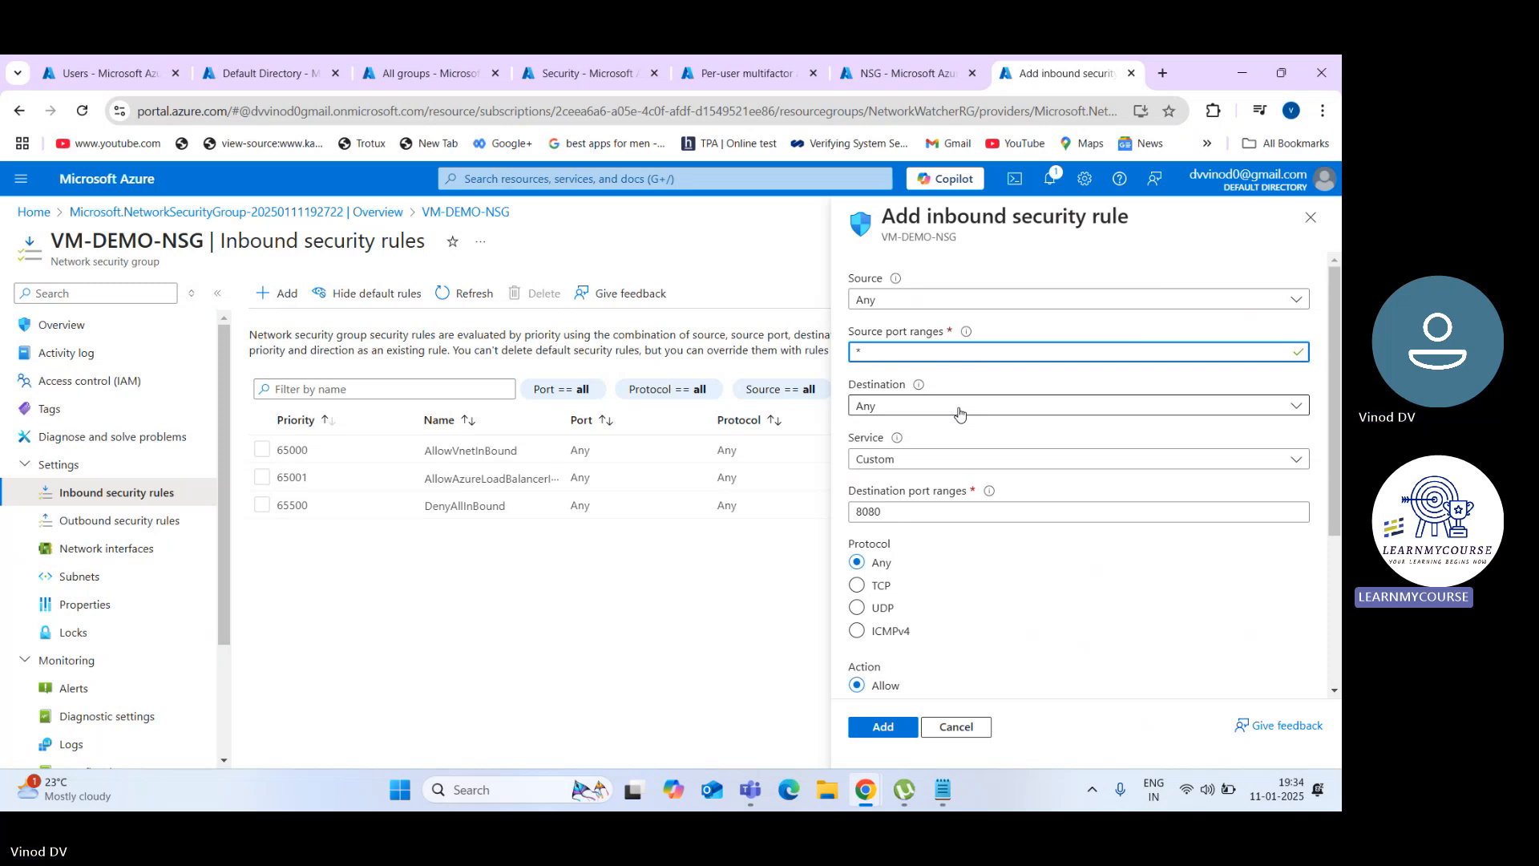
Step: Examine the destination and service options of the inbound rule, and its protocol, action, priority, name and description fields
click(959, 413)
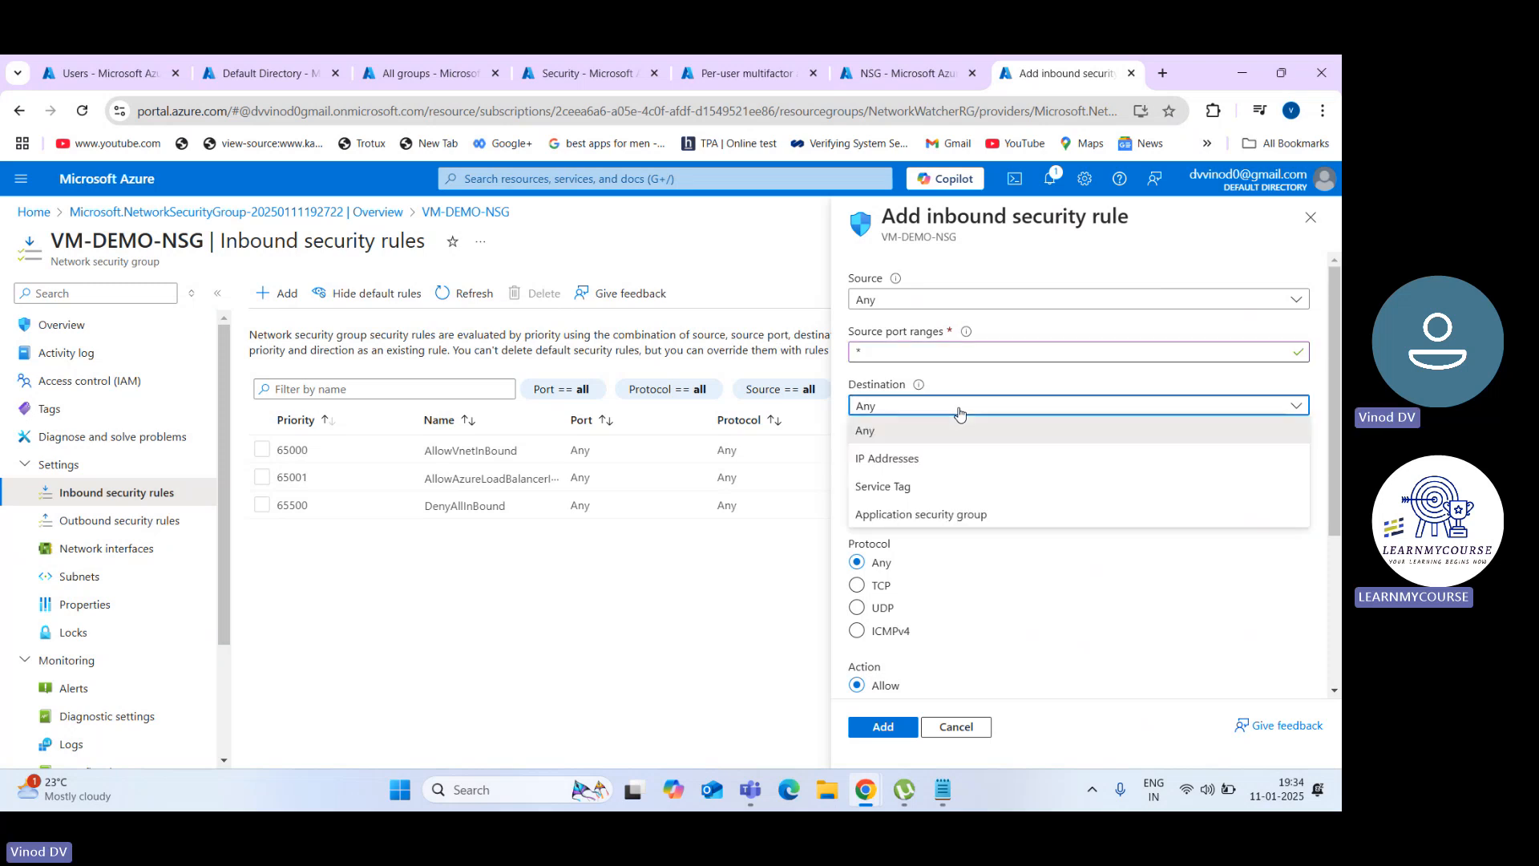
click(959, 413)
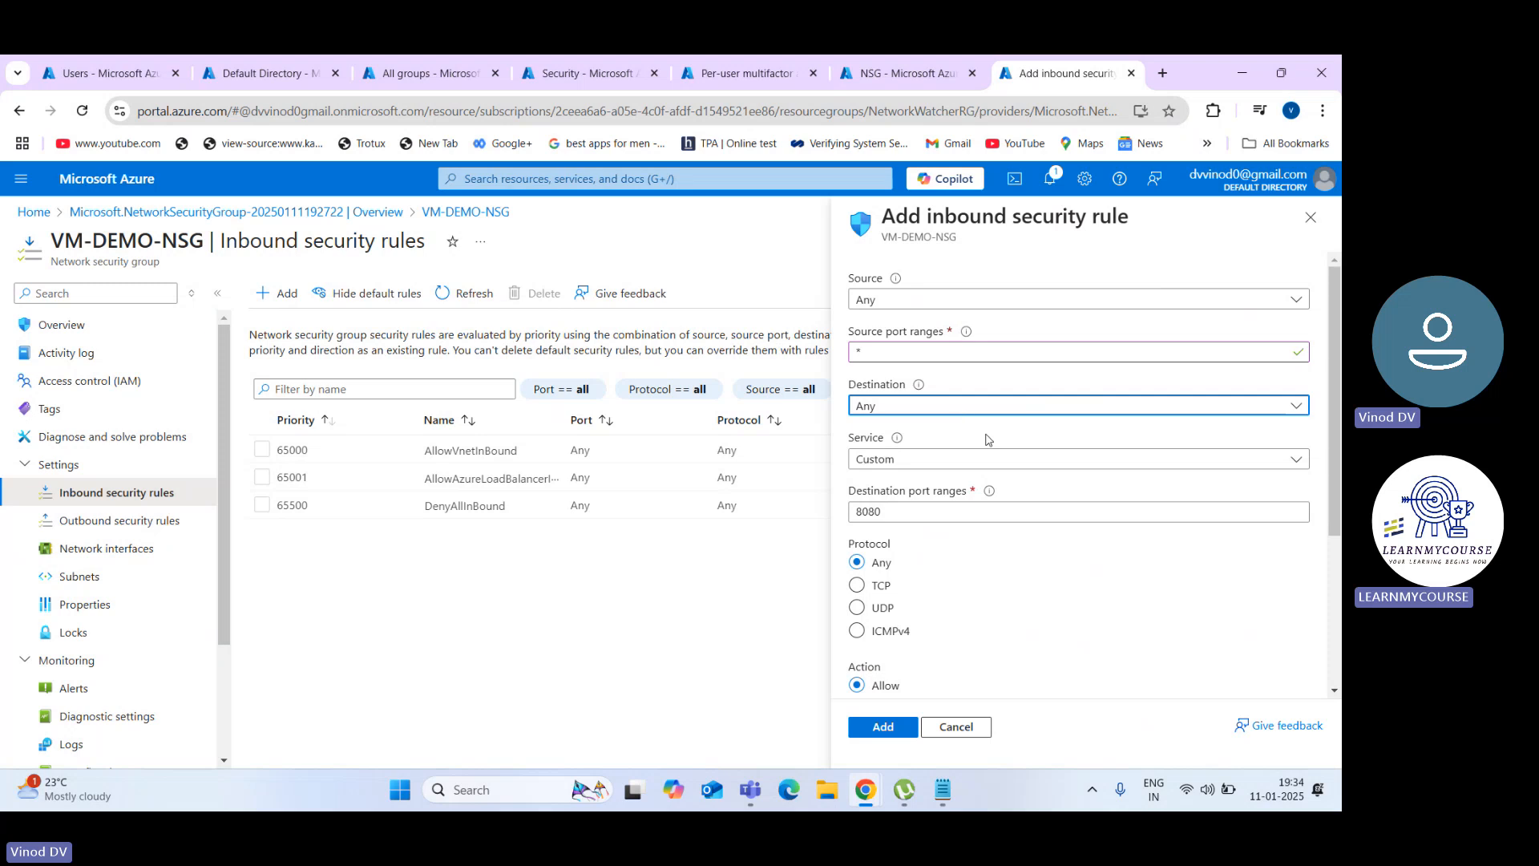
click(1008, 467)
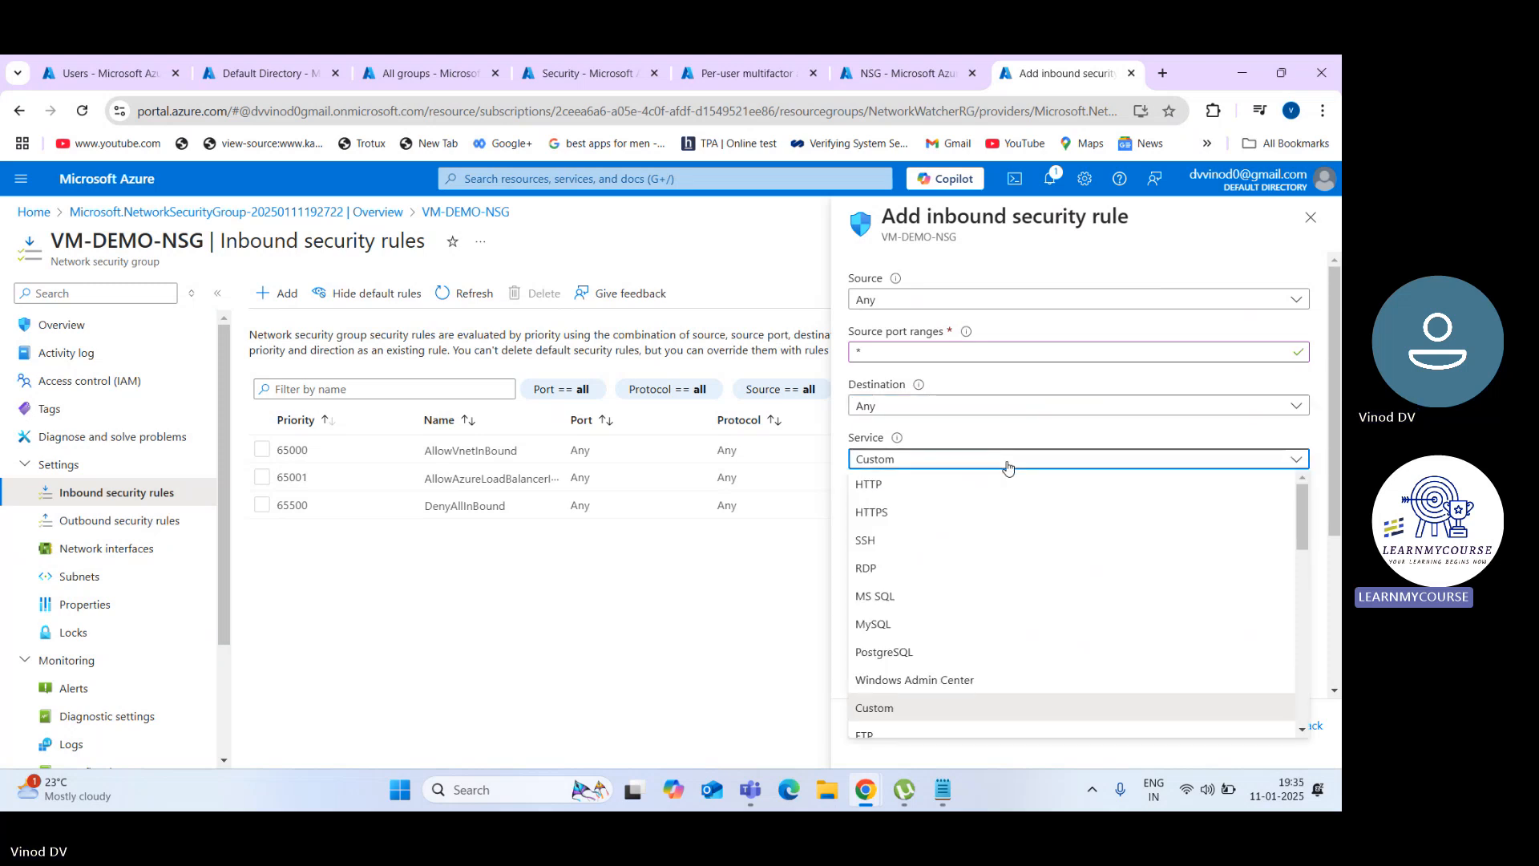
click(1007, 468)
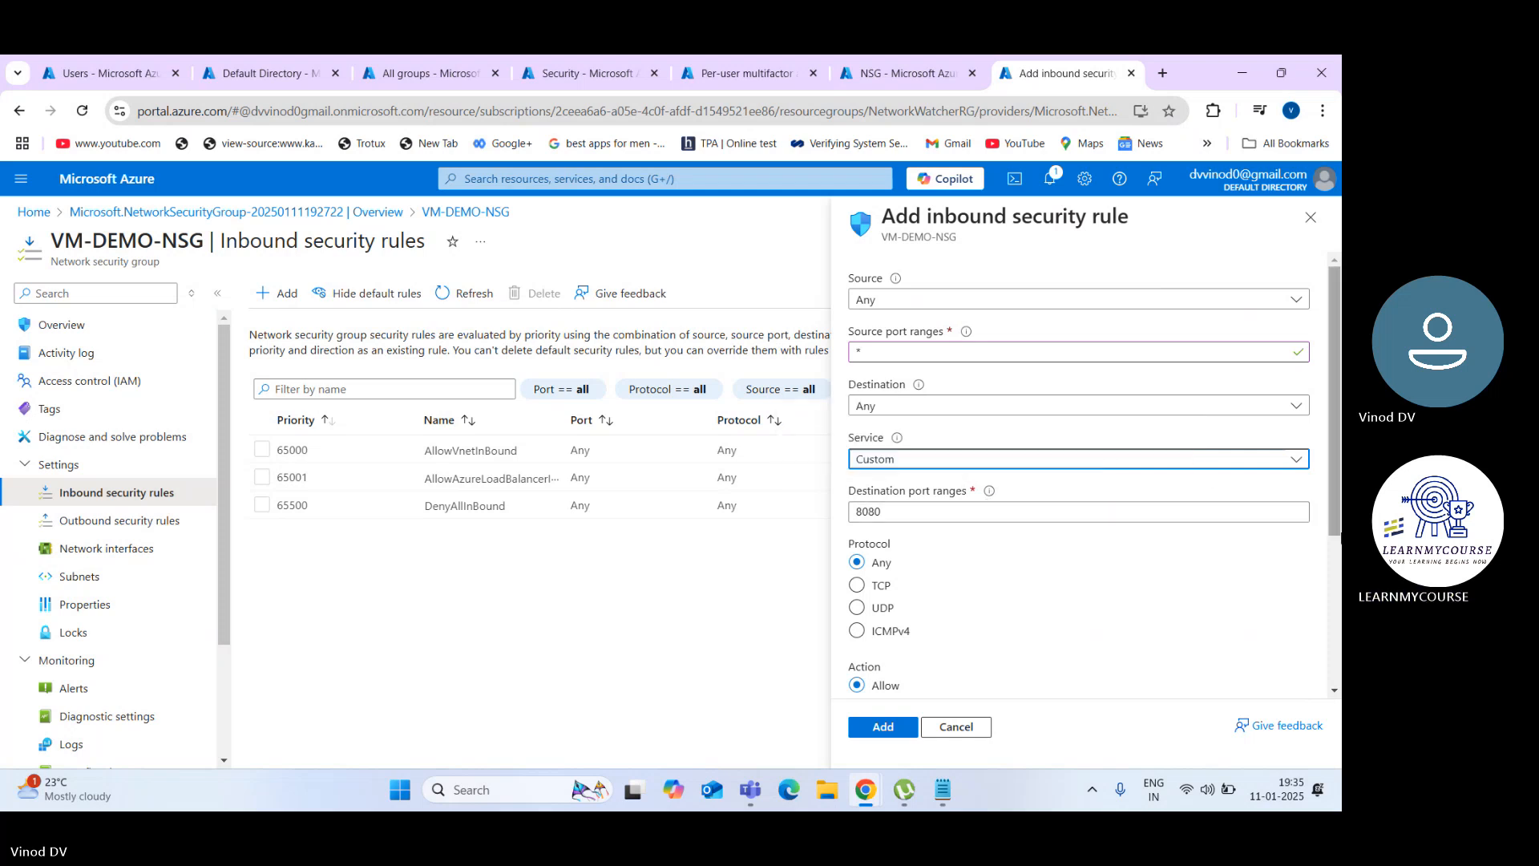
scroll(1337, 582, down, 1)
scroll(1337, 583, down, 3)
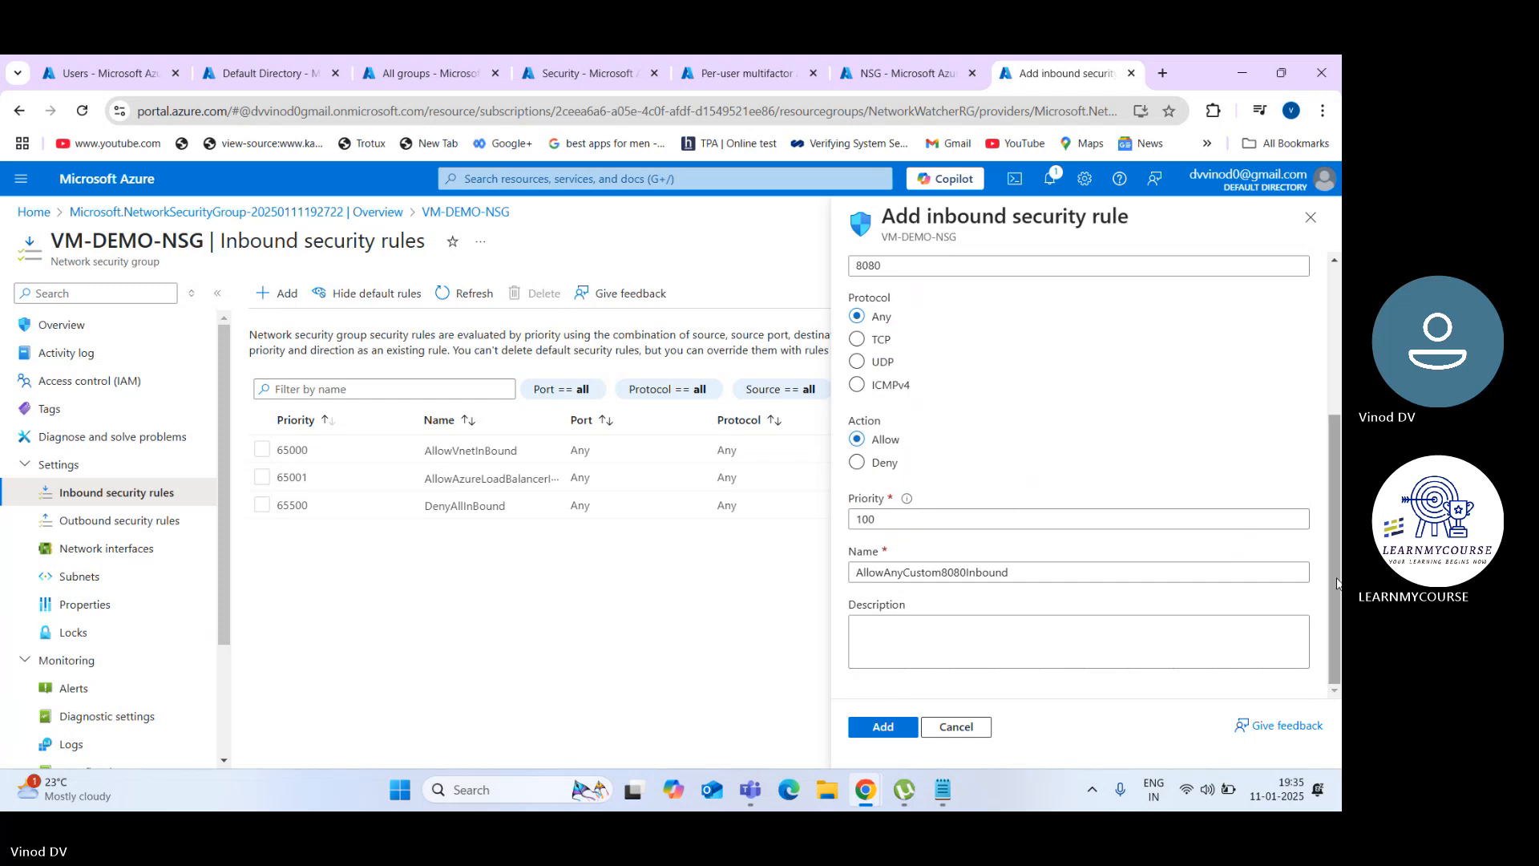
click(987, 631)
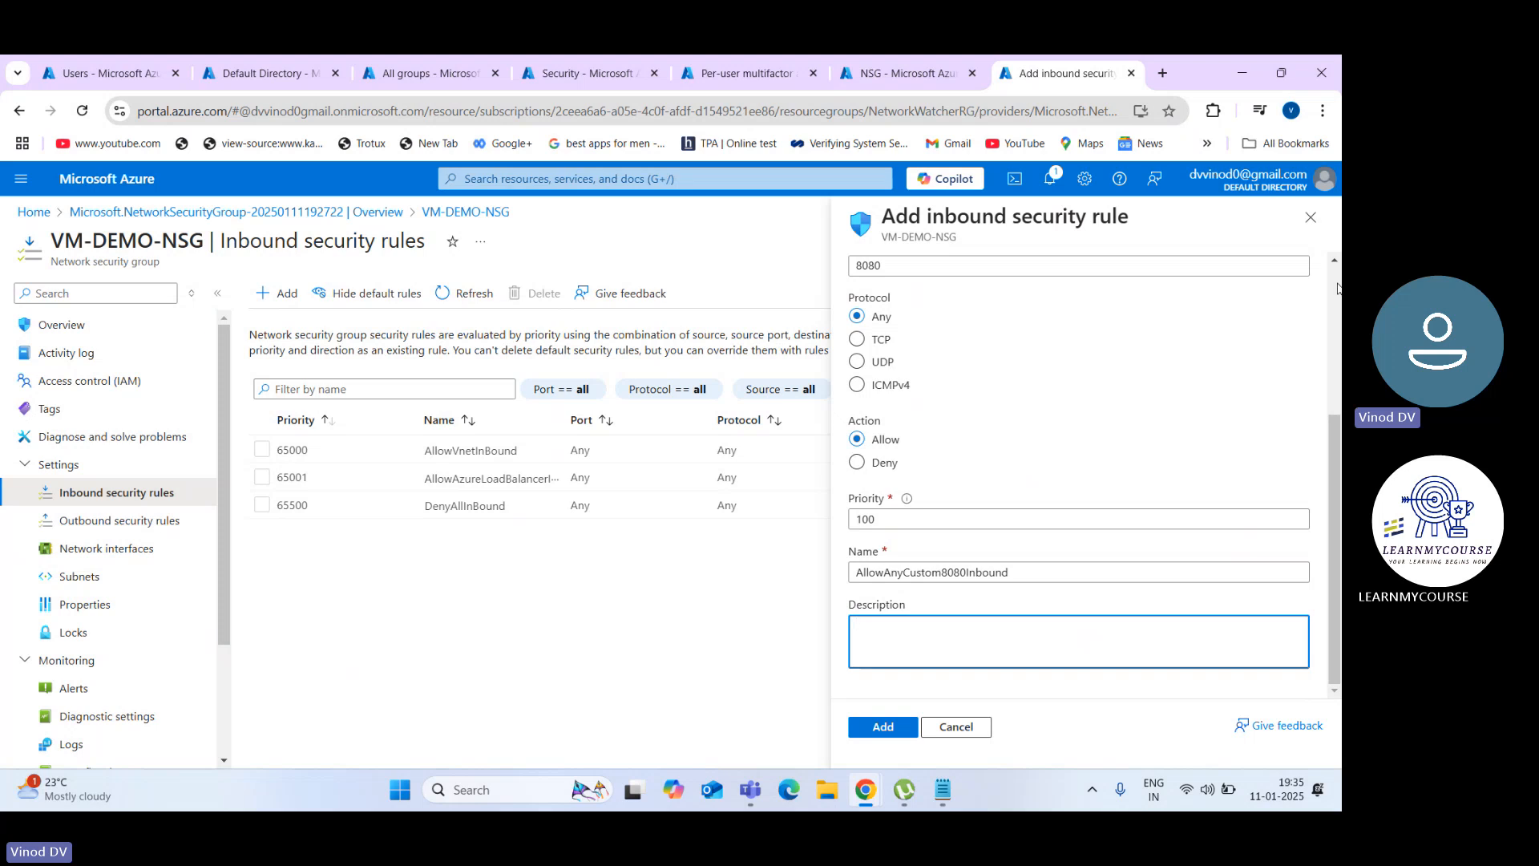
scroll(1336, 287, up, 3)
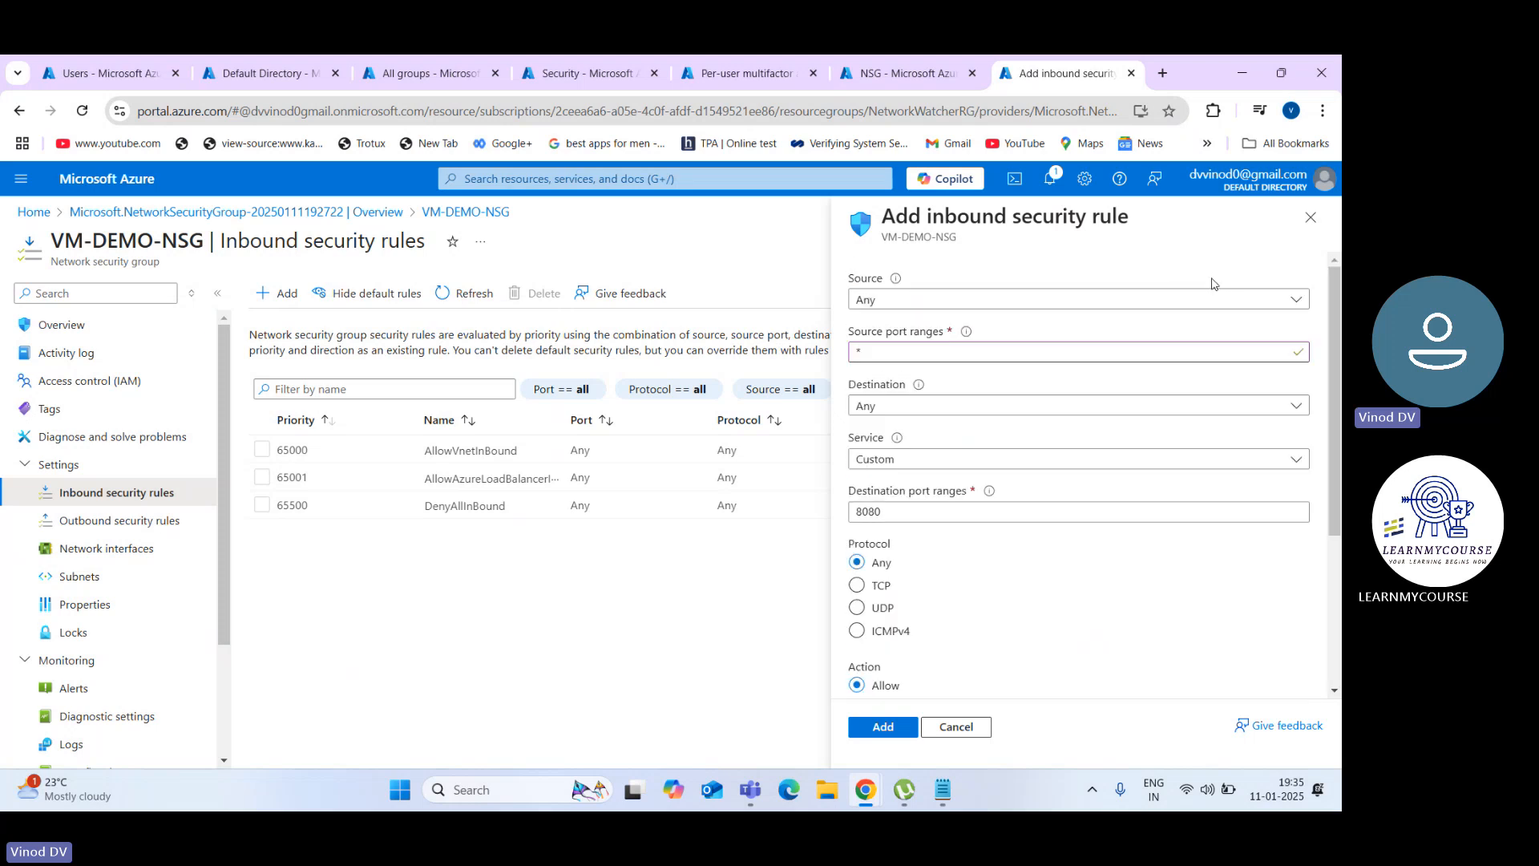
Step: Try Service Tag as the inbound rule's source, and return the source to Any
click(1219, 302)
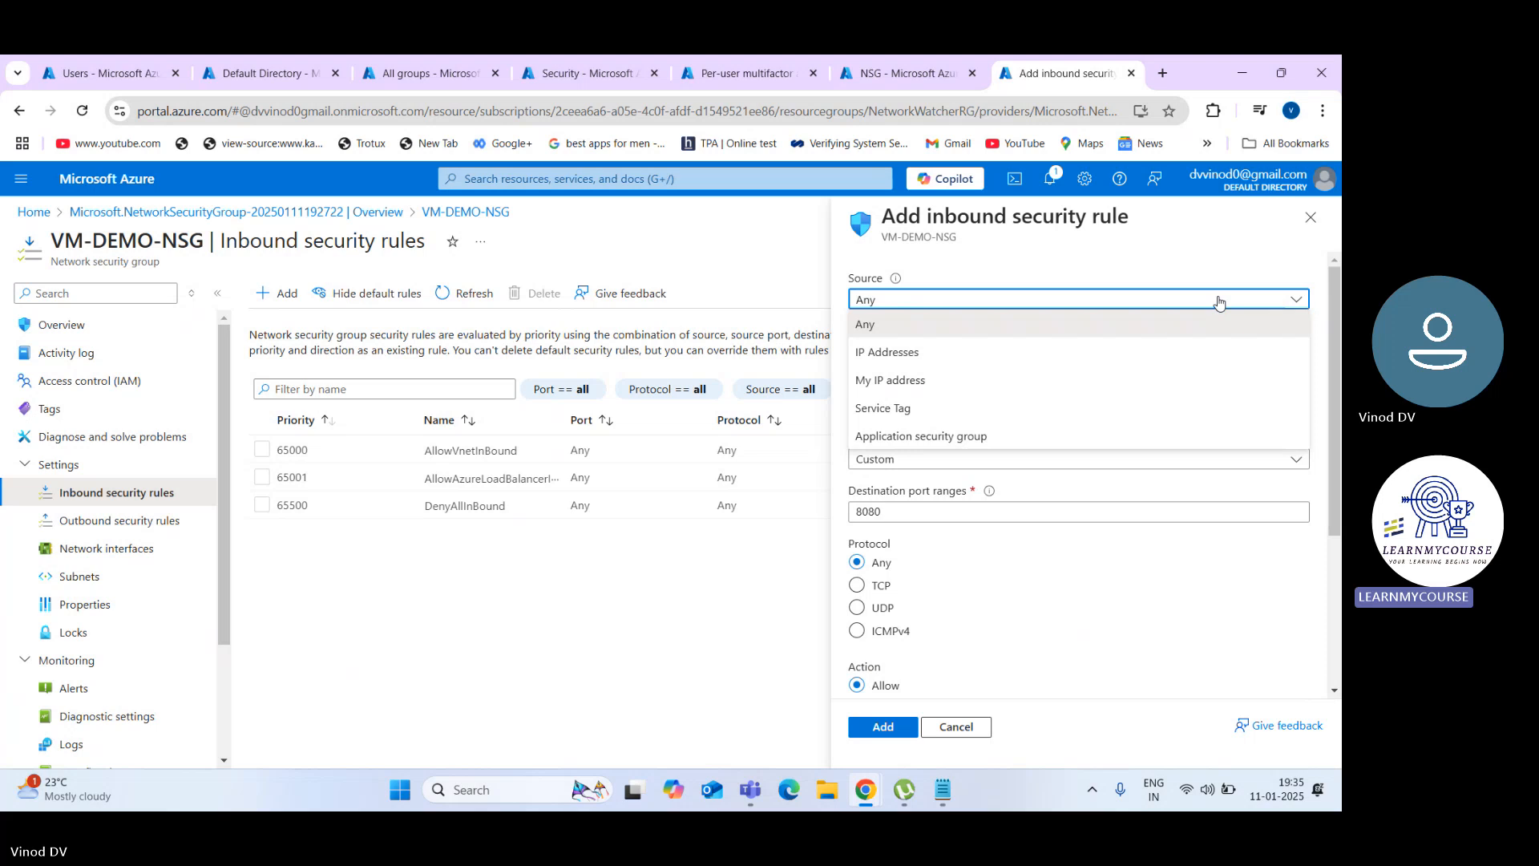
click(1175, 405)
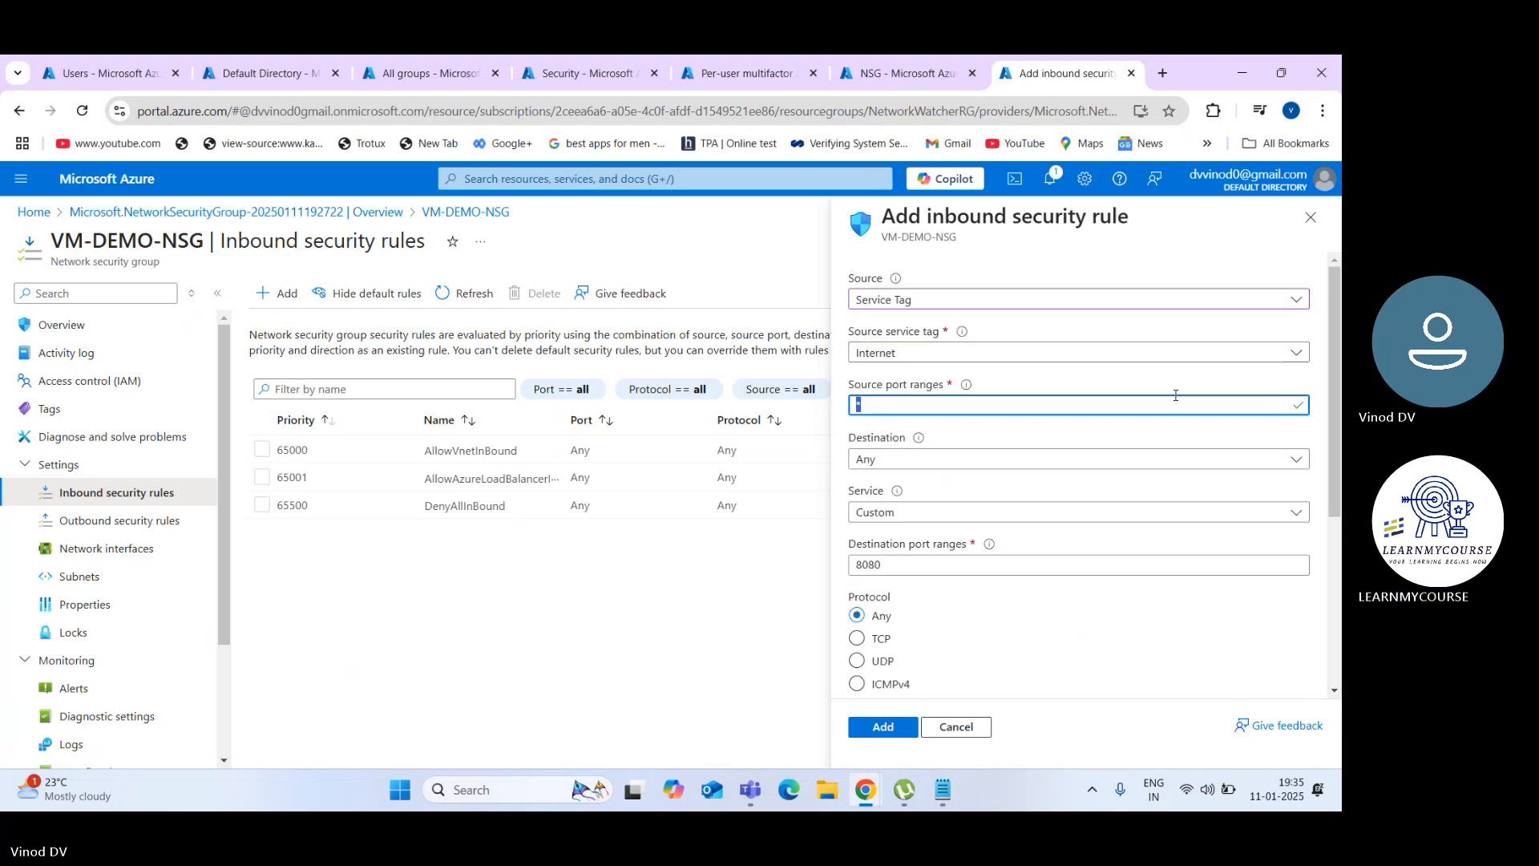
click(1137, 390)
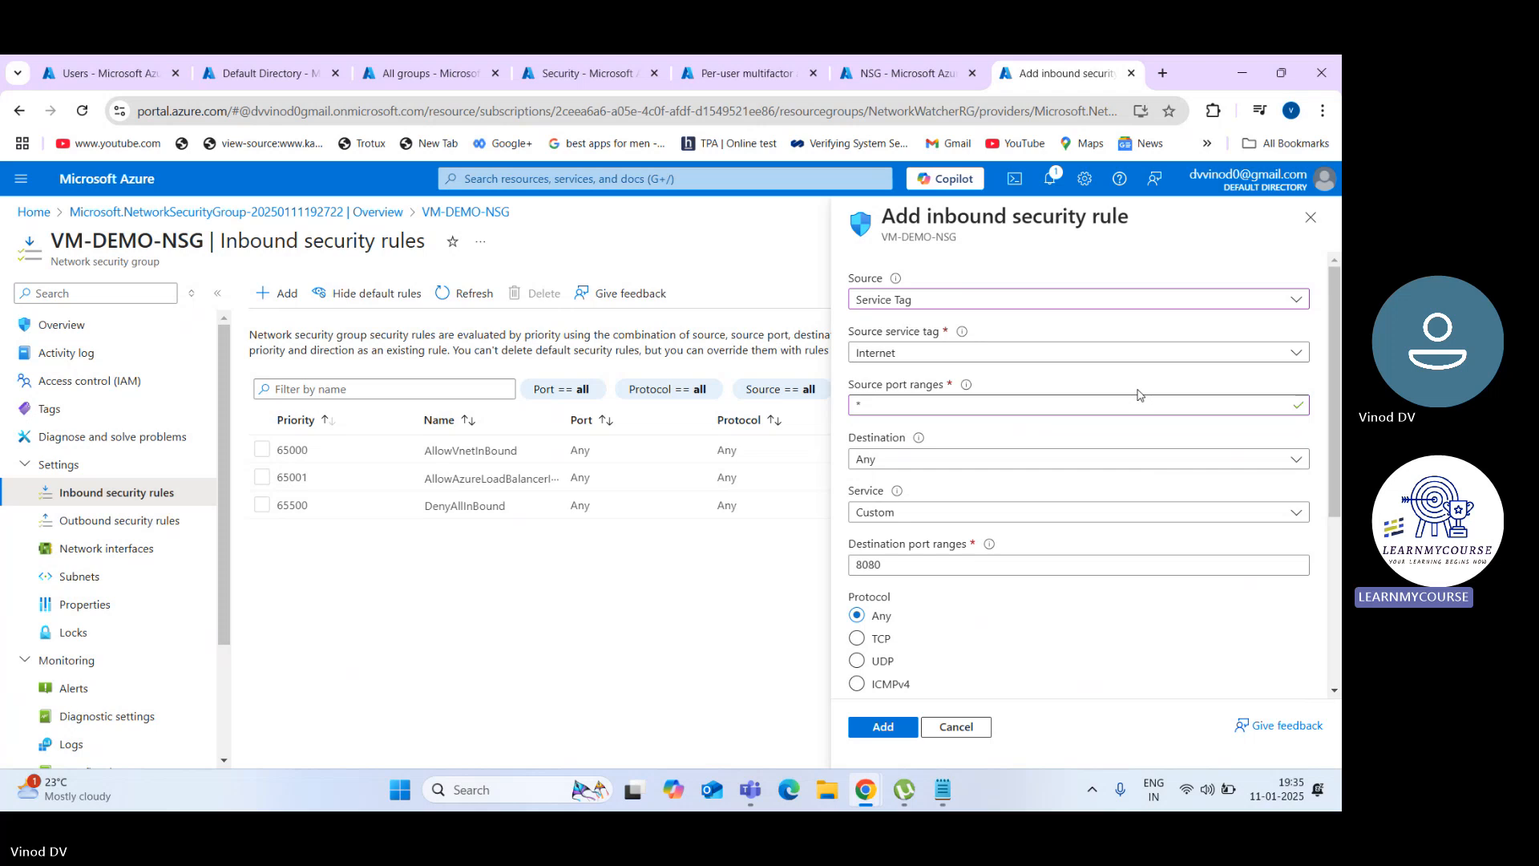
click(1164, 308)
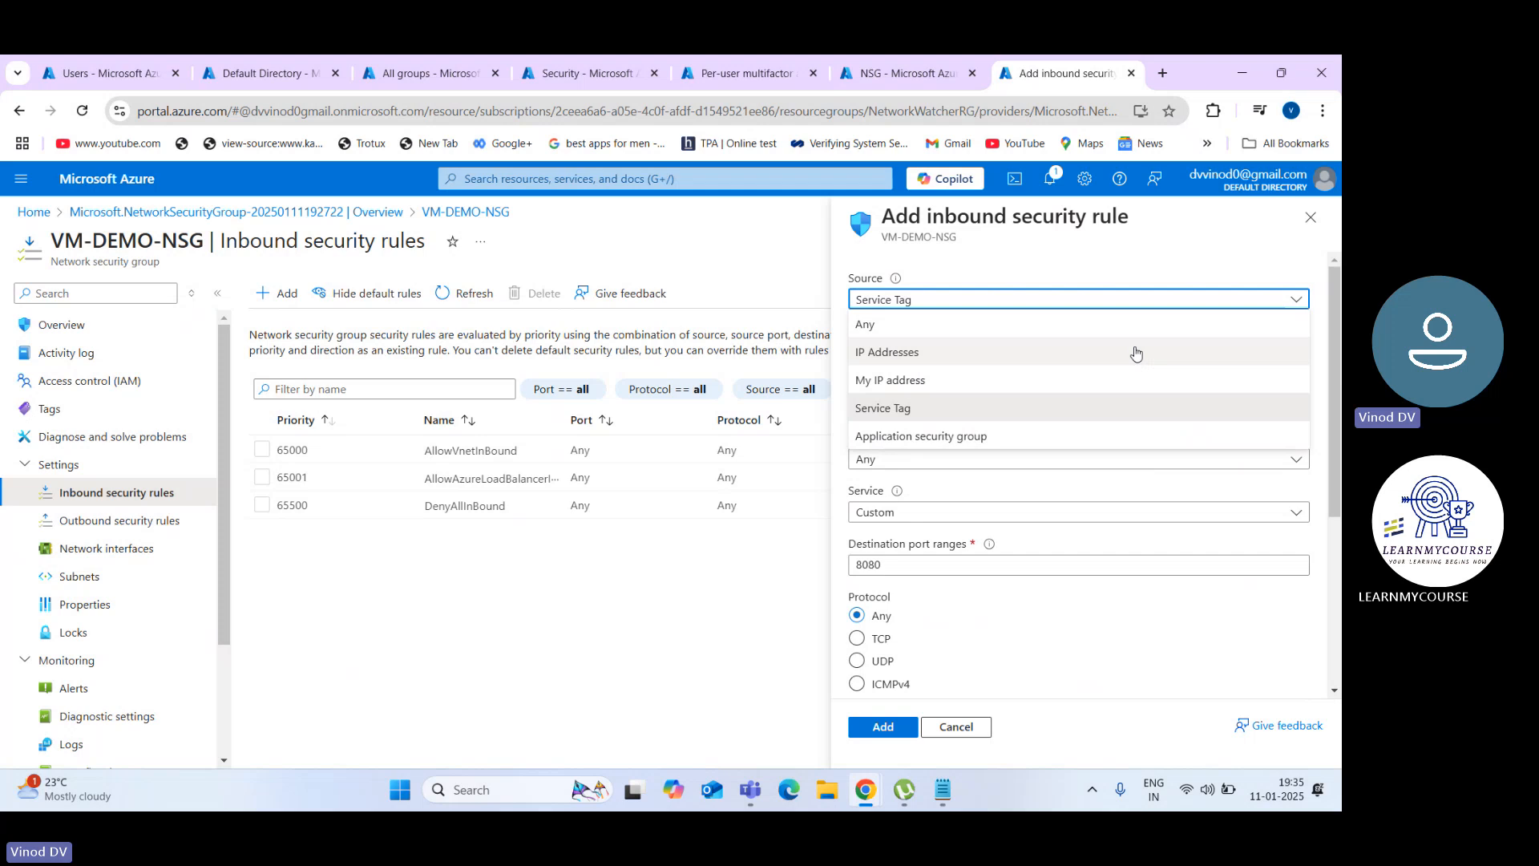
click(1154, 328)
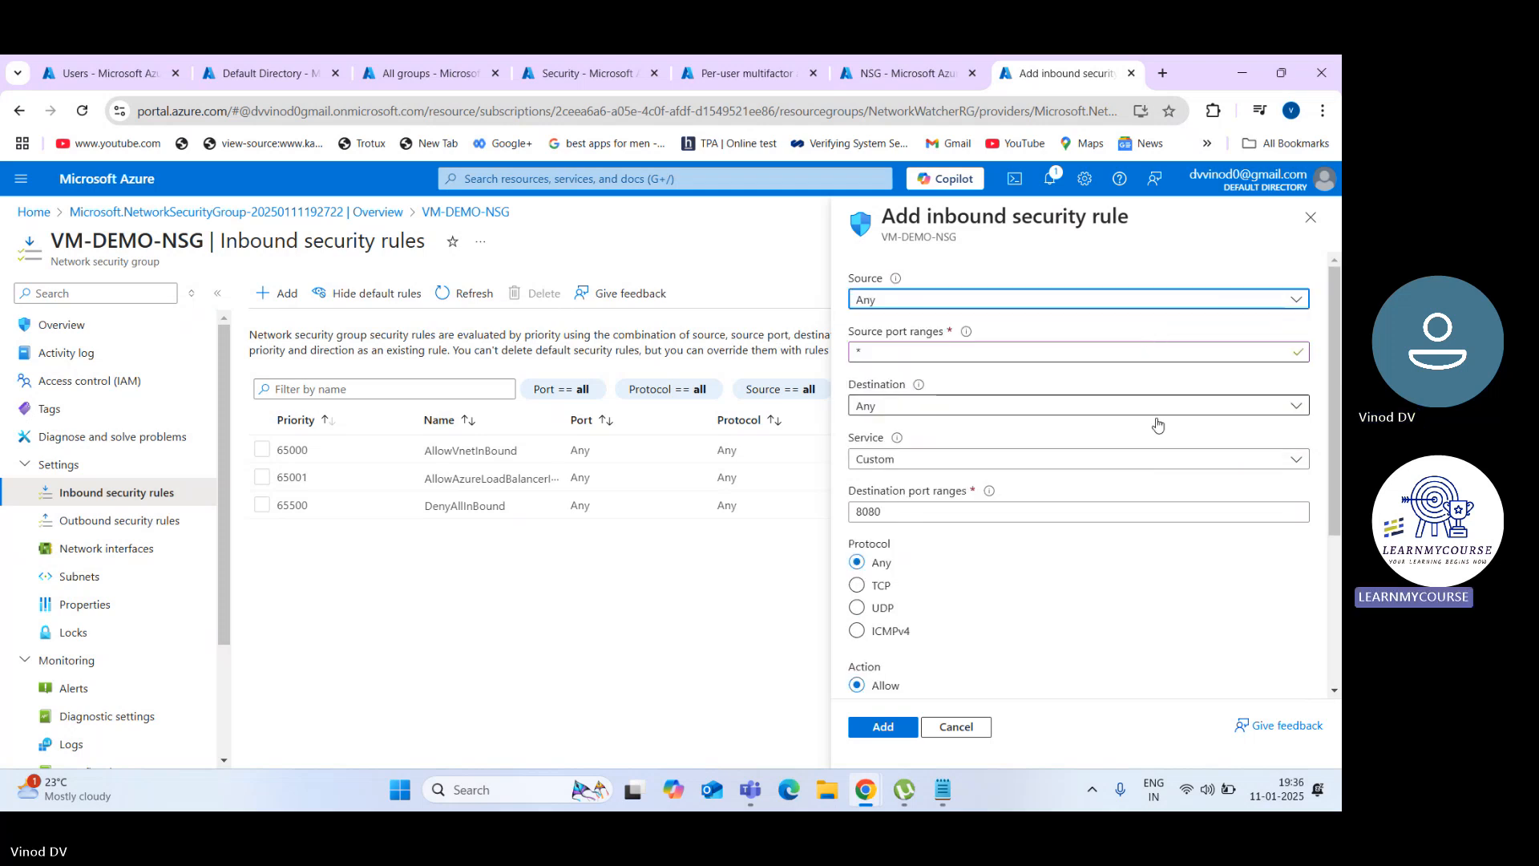
Step: Set the inbound rule's service to HTTPS and add the rule with action Allow, priority 100 and name AllowAnyHTTPSInbound
click(1100, 463)
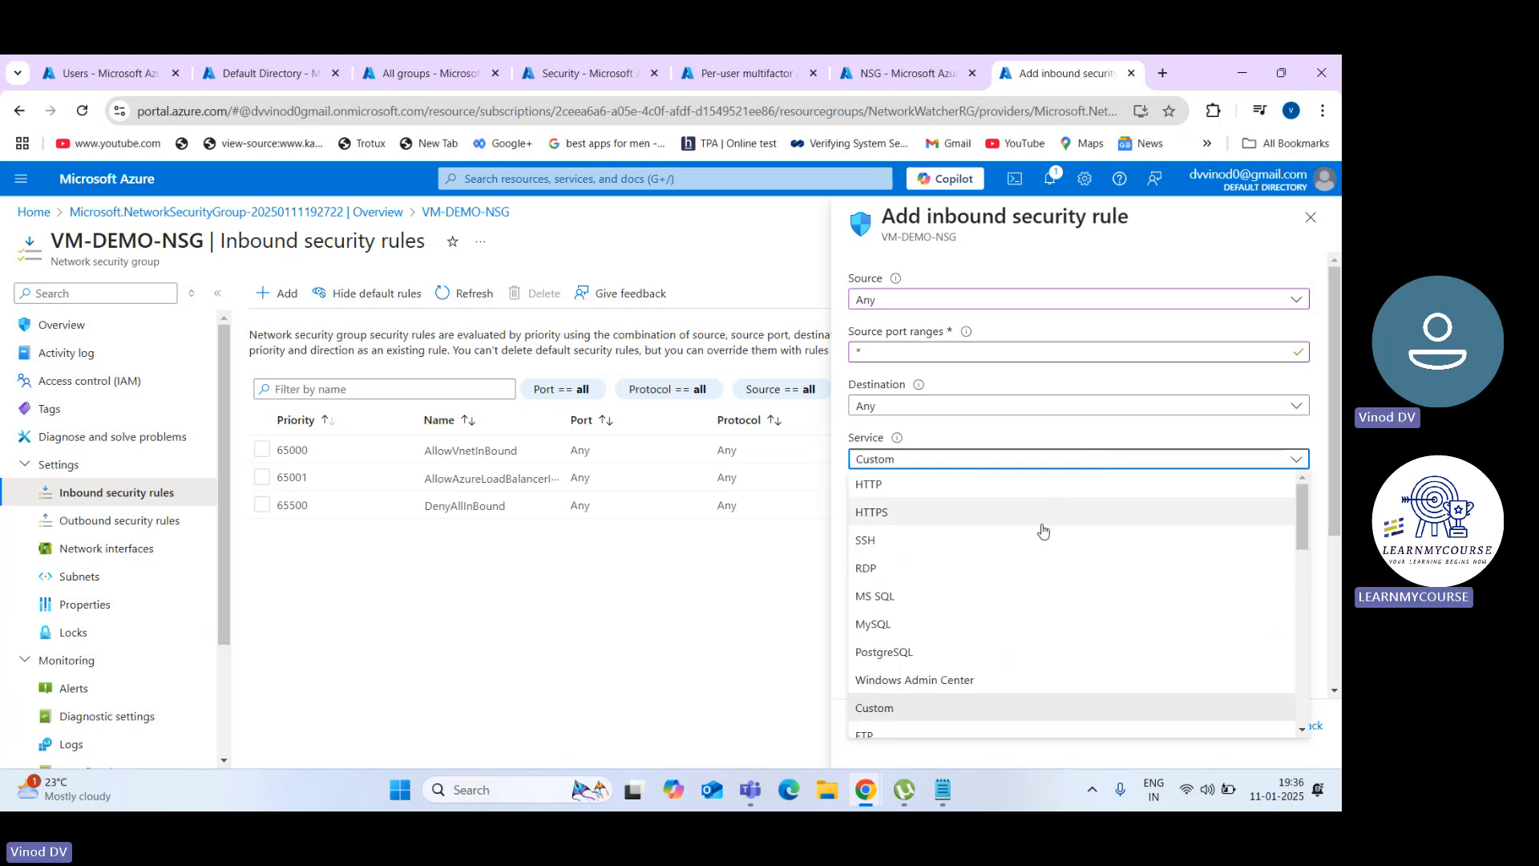
click(1041, 513)
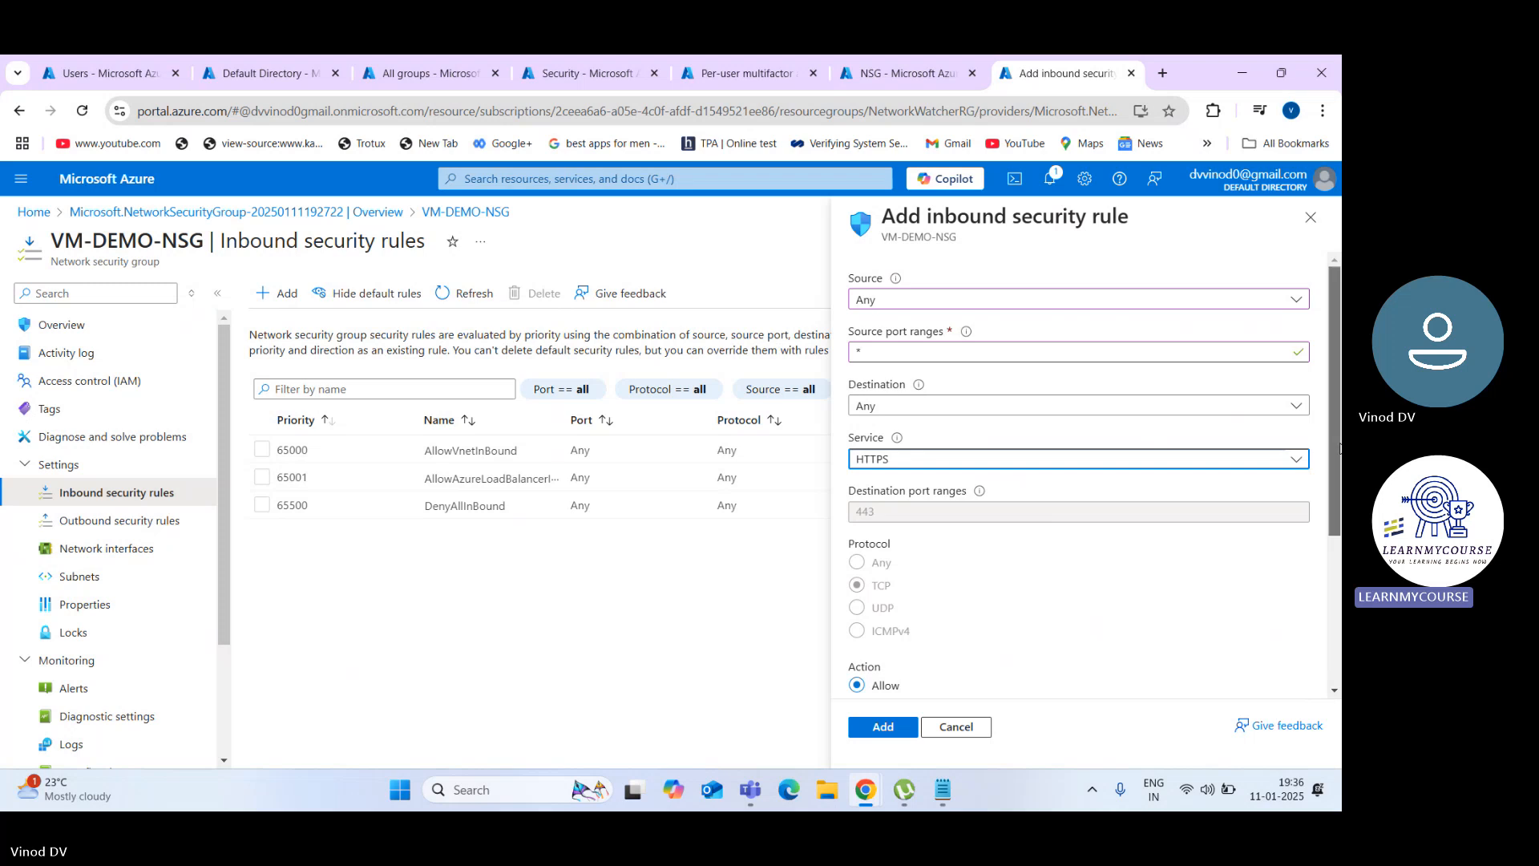
drag(1339, 447, 1339, 524)
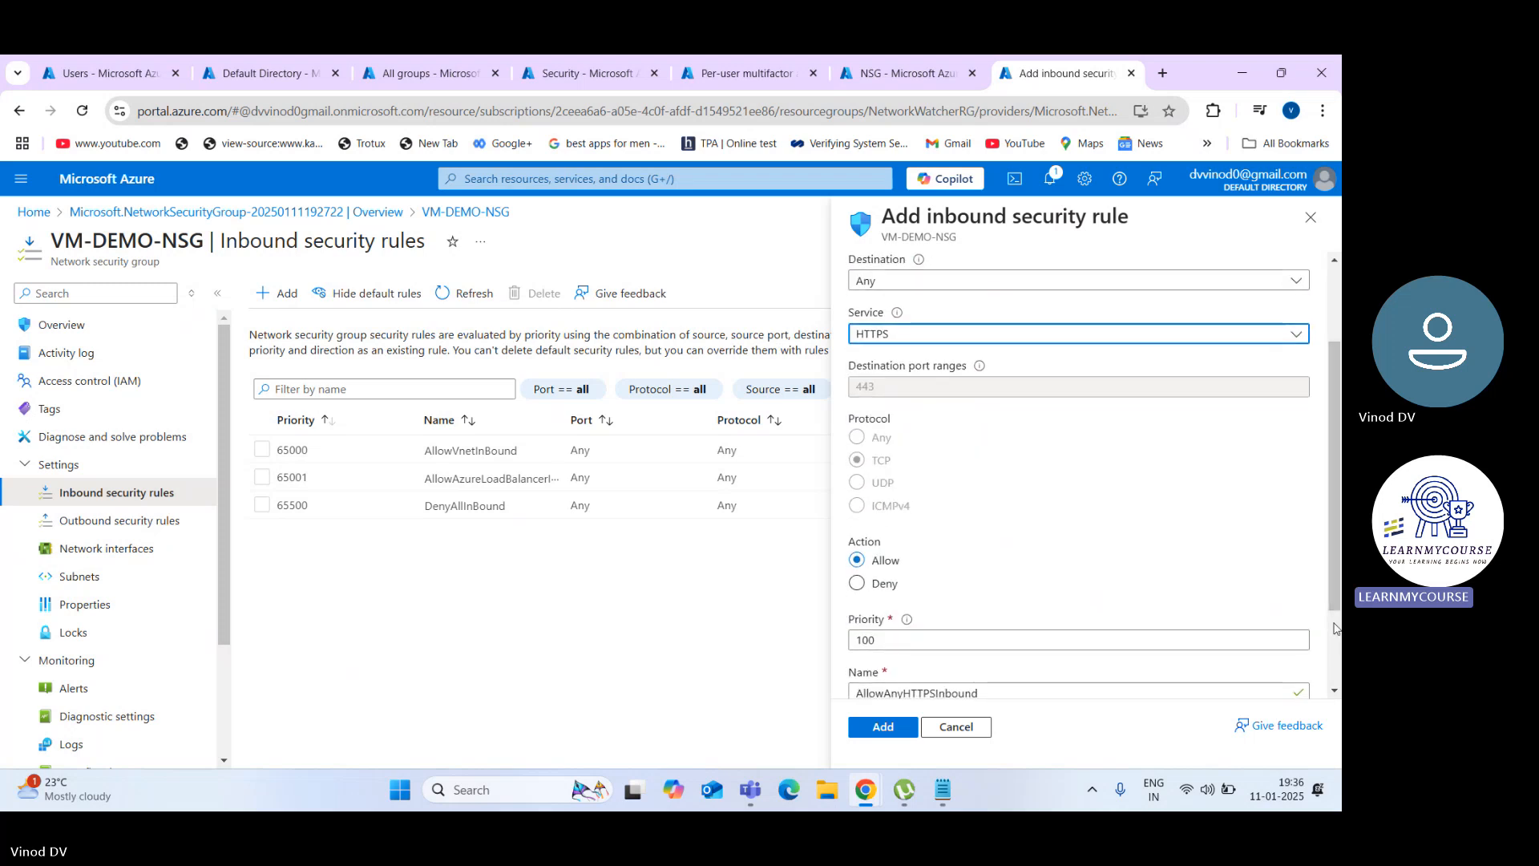
scroll(1337, 617, down, 2)
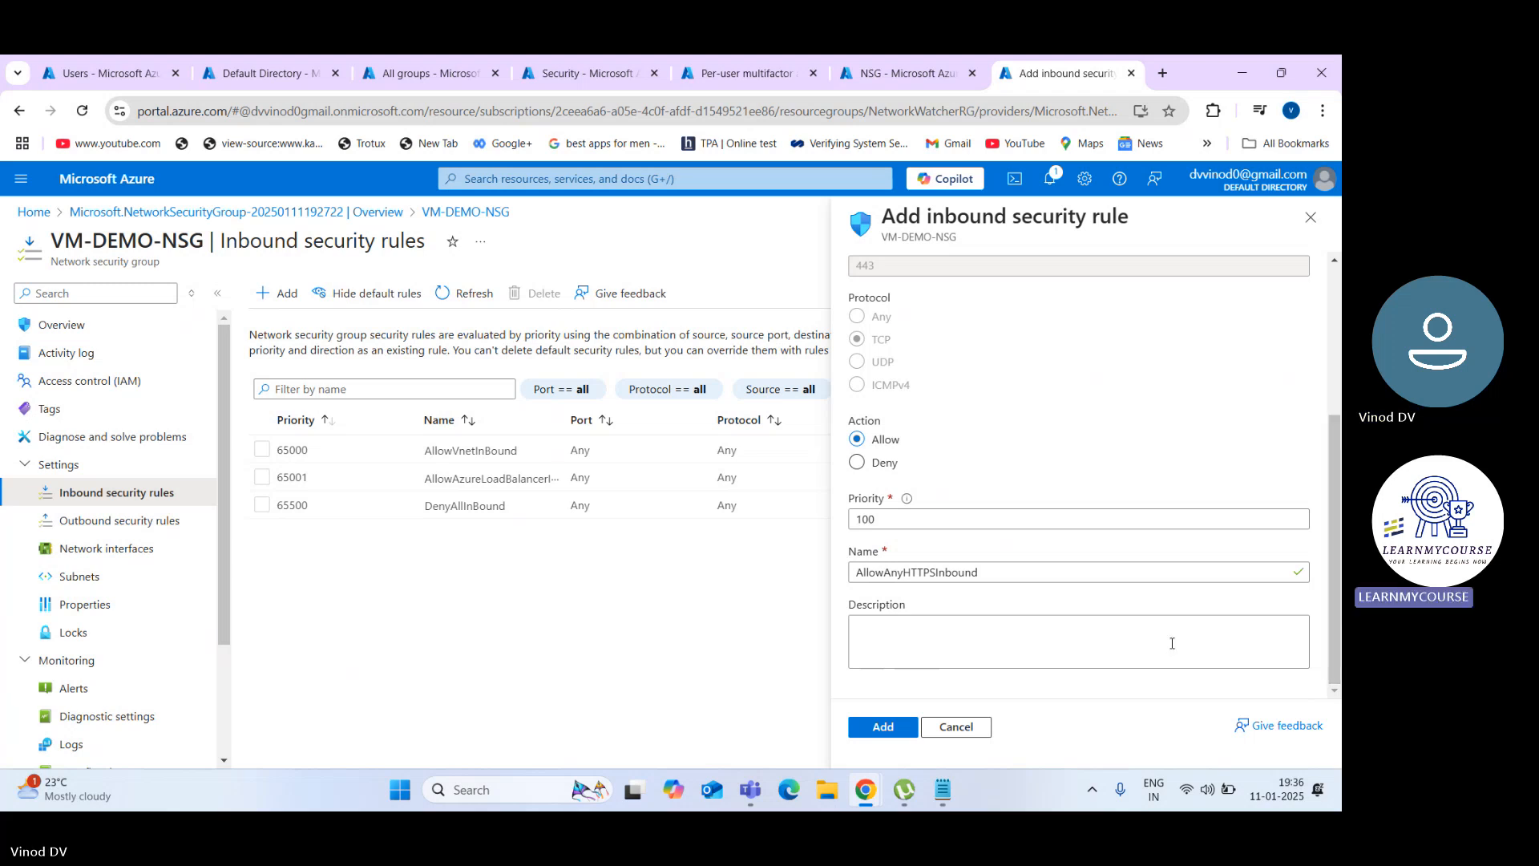
click(904, 731)
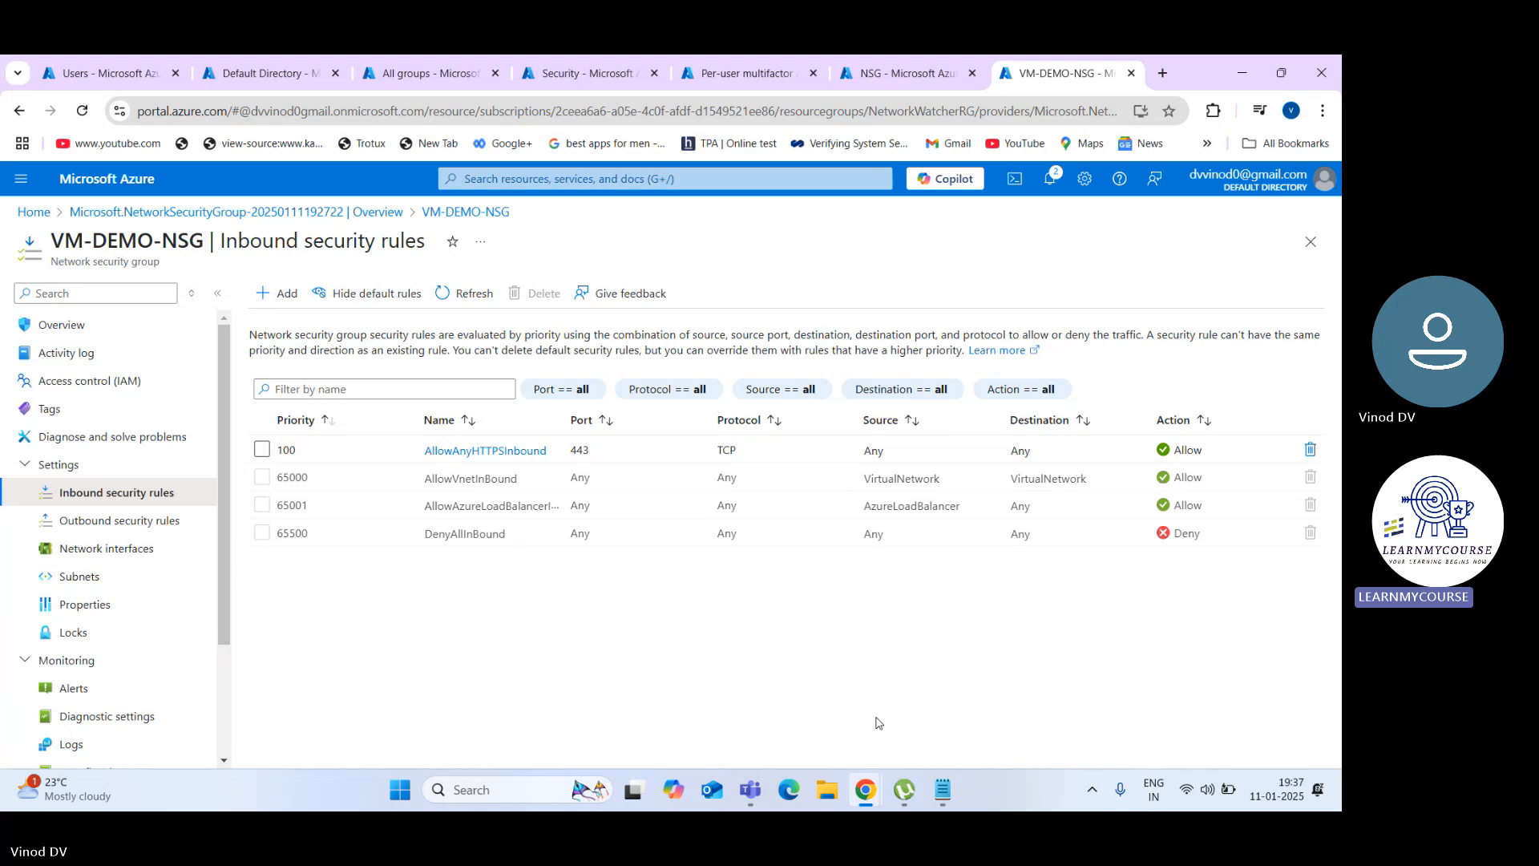
Step: Add an outbound security rule for the HTTPS service from any source to any destination, with action Allow and priority 110
click(166, 535)
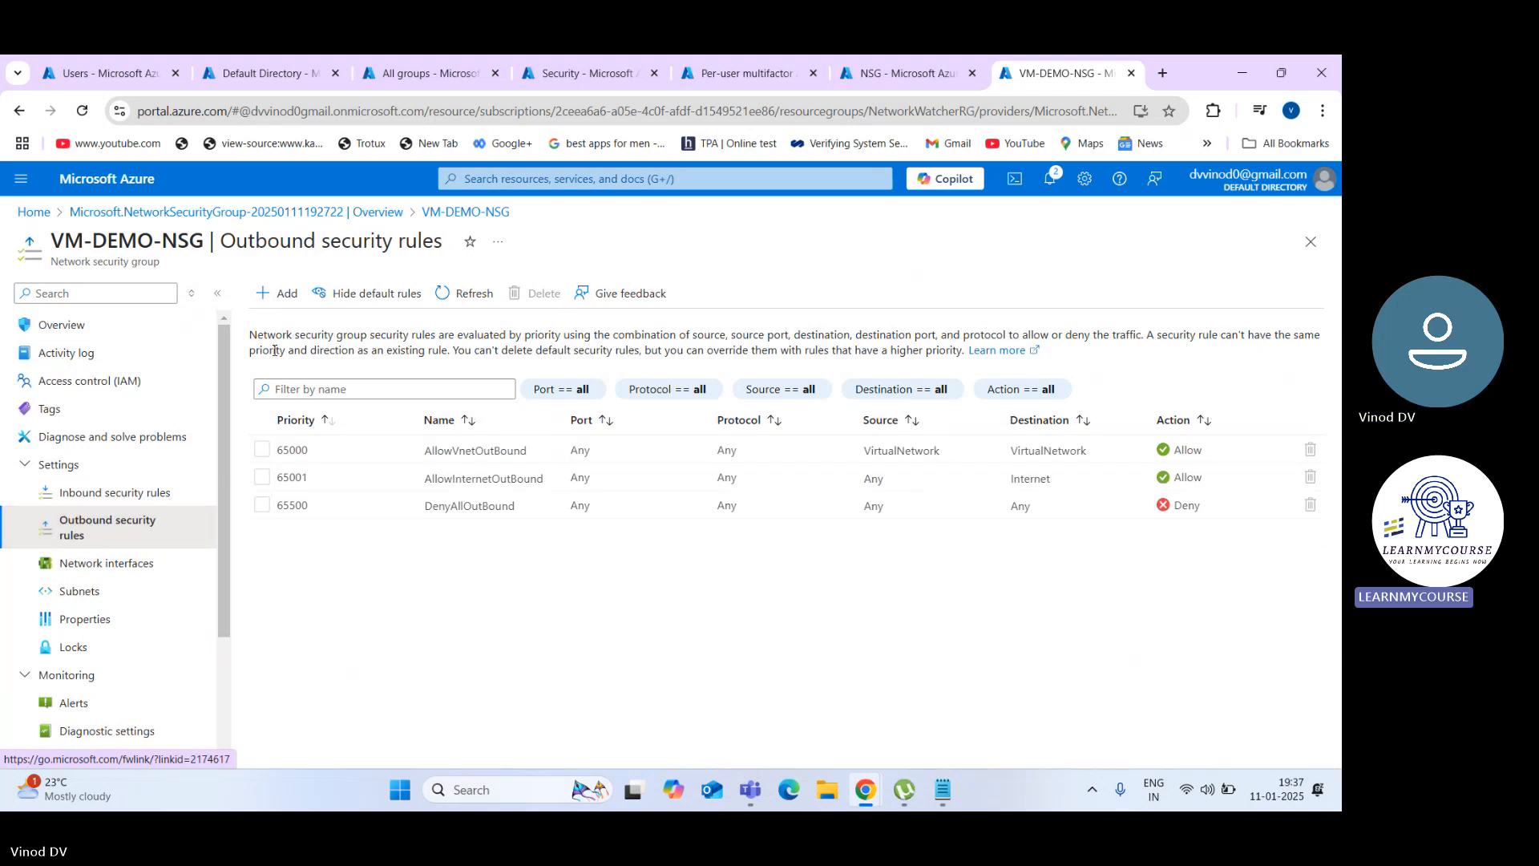
click(288, 295)
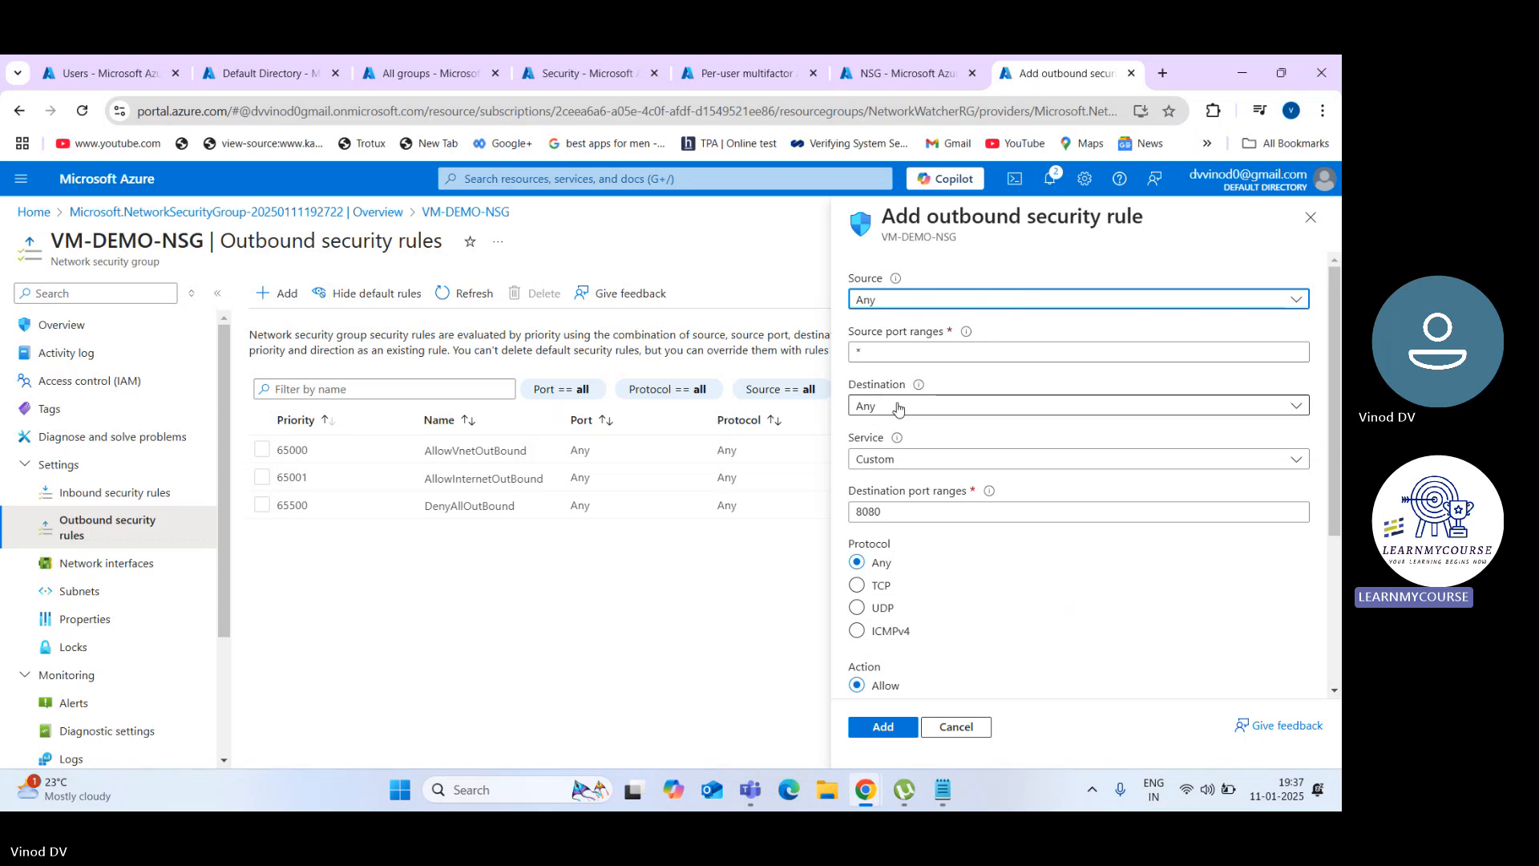
click(917, 461)
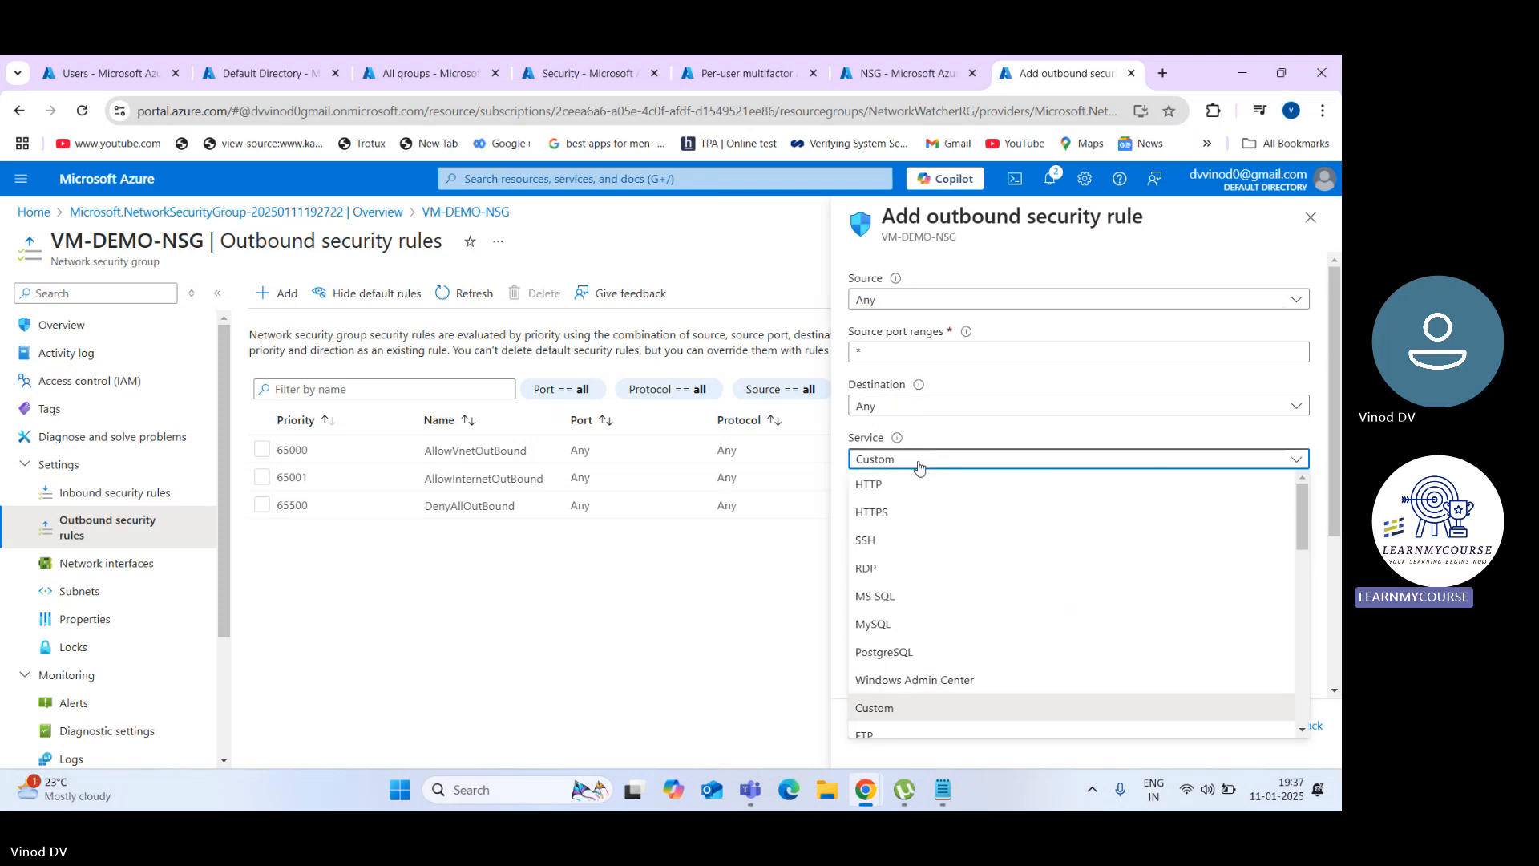
click(956, 515)
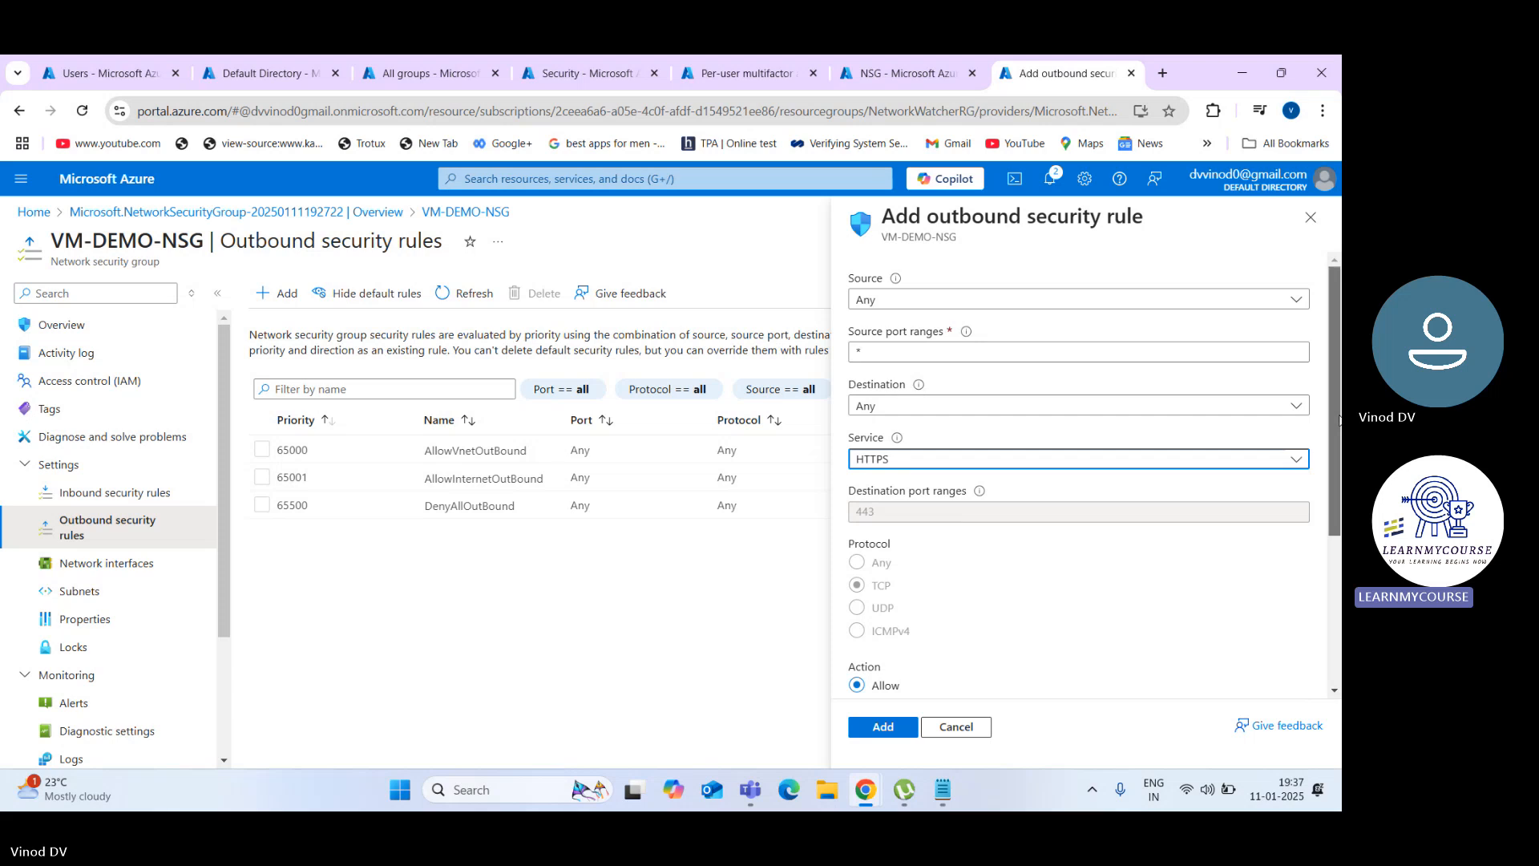
drag(1339, 426, 1339, 566)
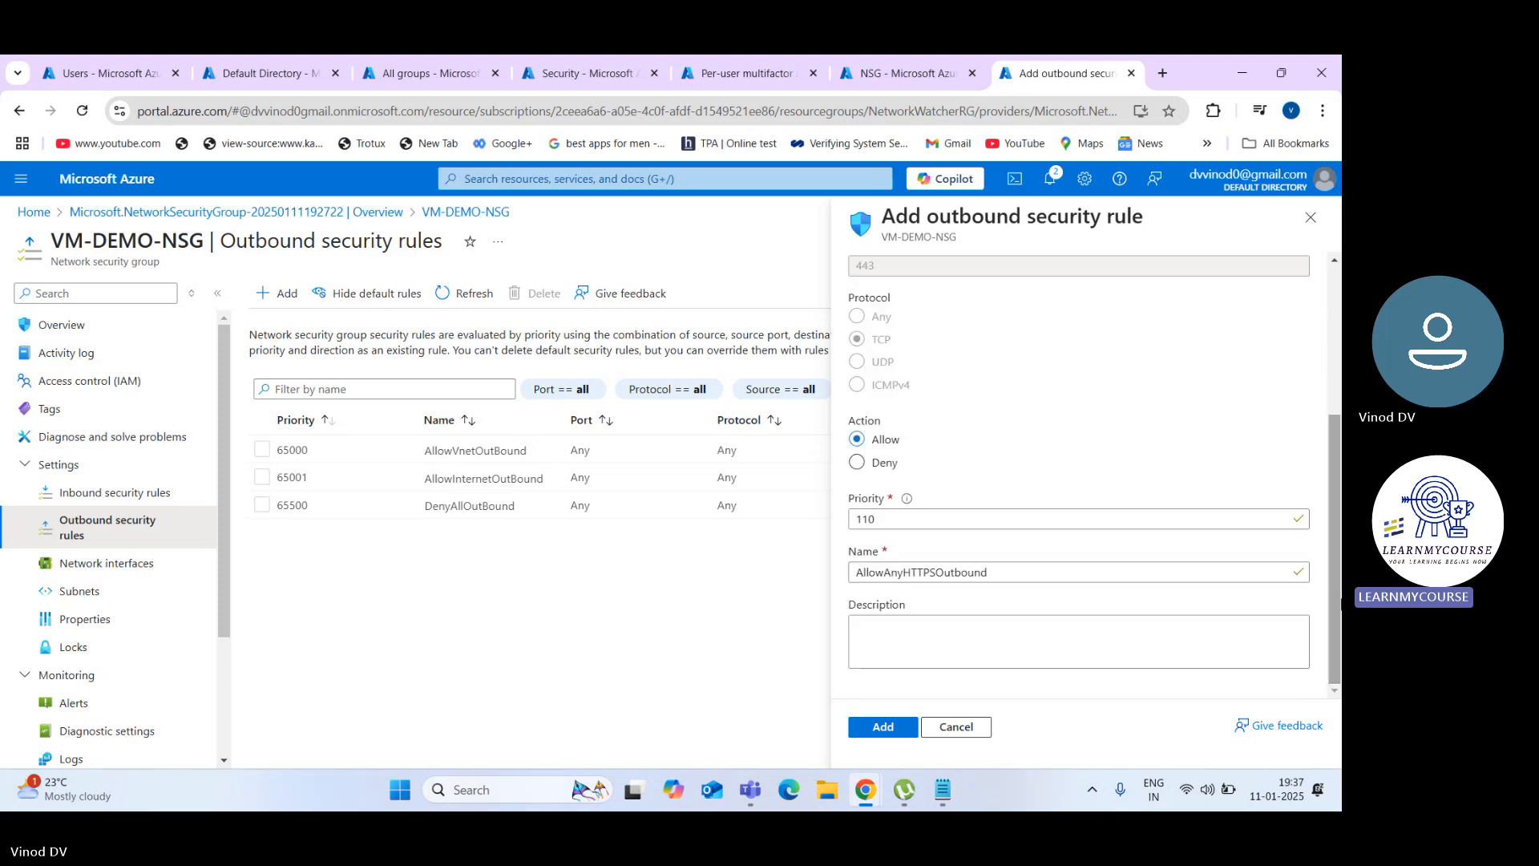
click(882, 727)
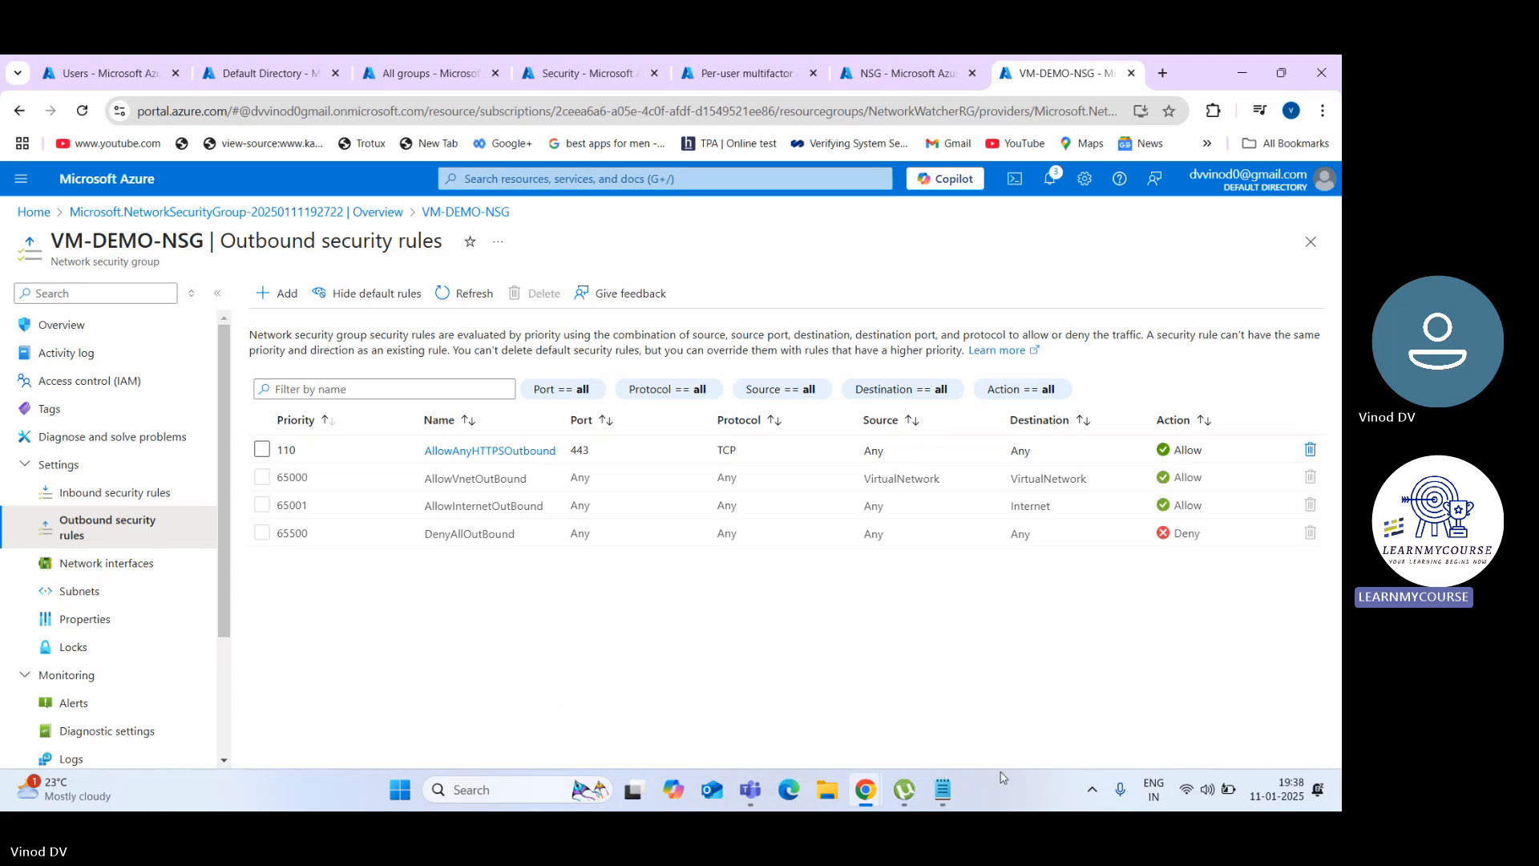
click(1087, 790)
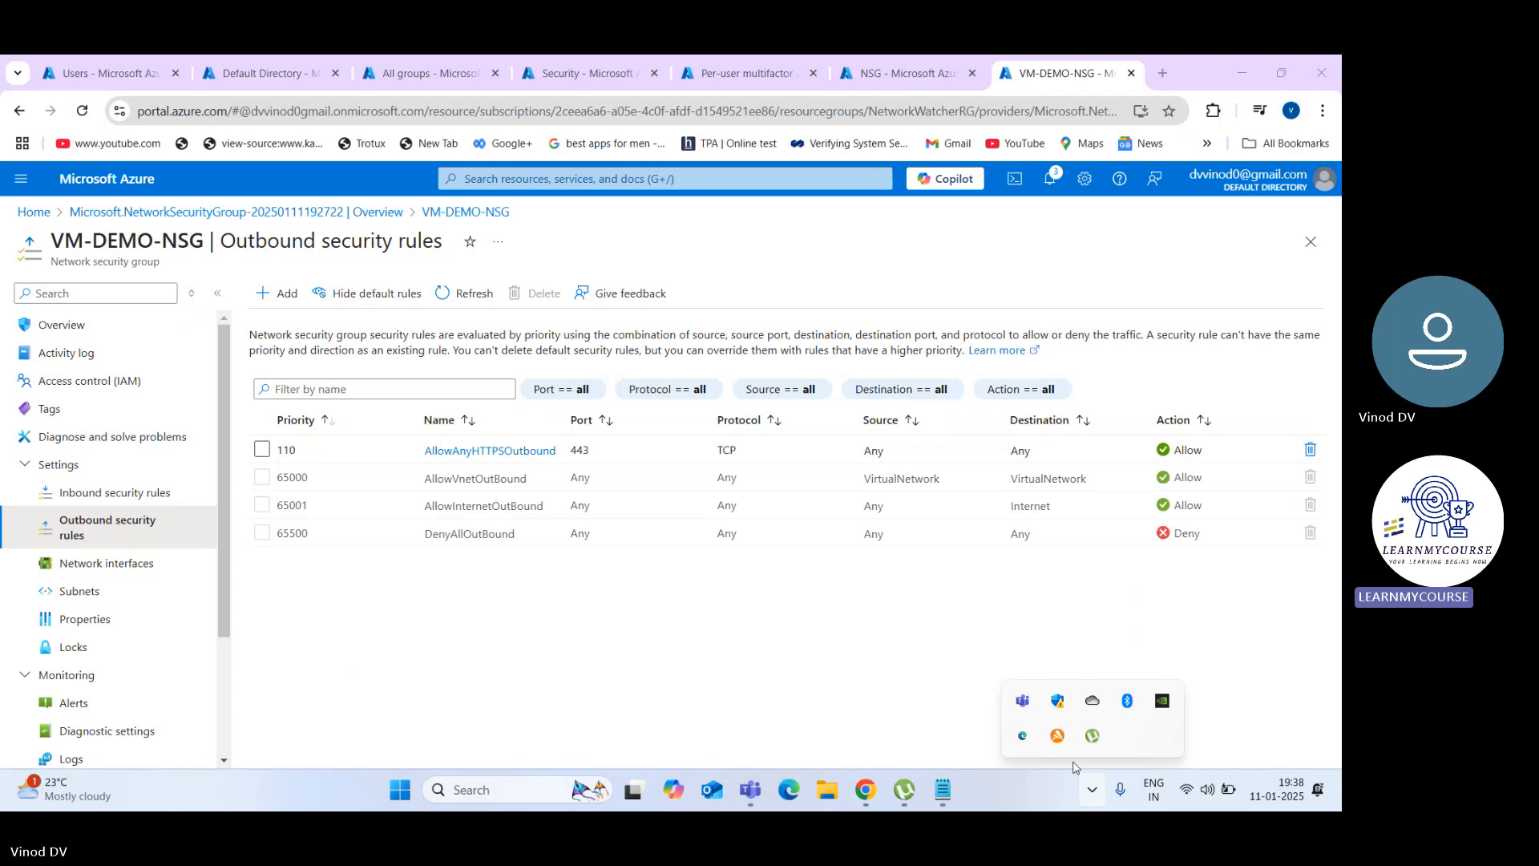
Step: Search the portal for "virtua" from the NSG virtual network page and open the Virtual machines list
click(865, 629)
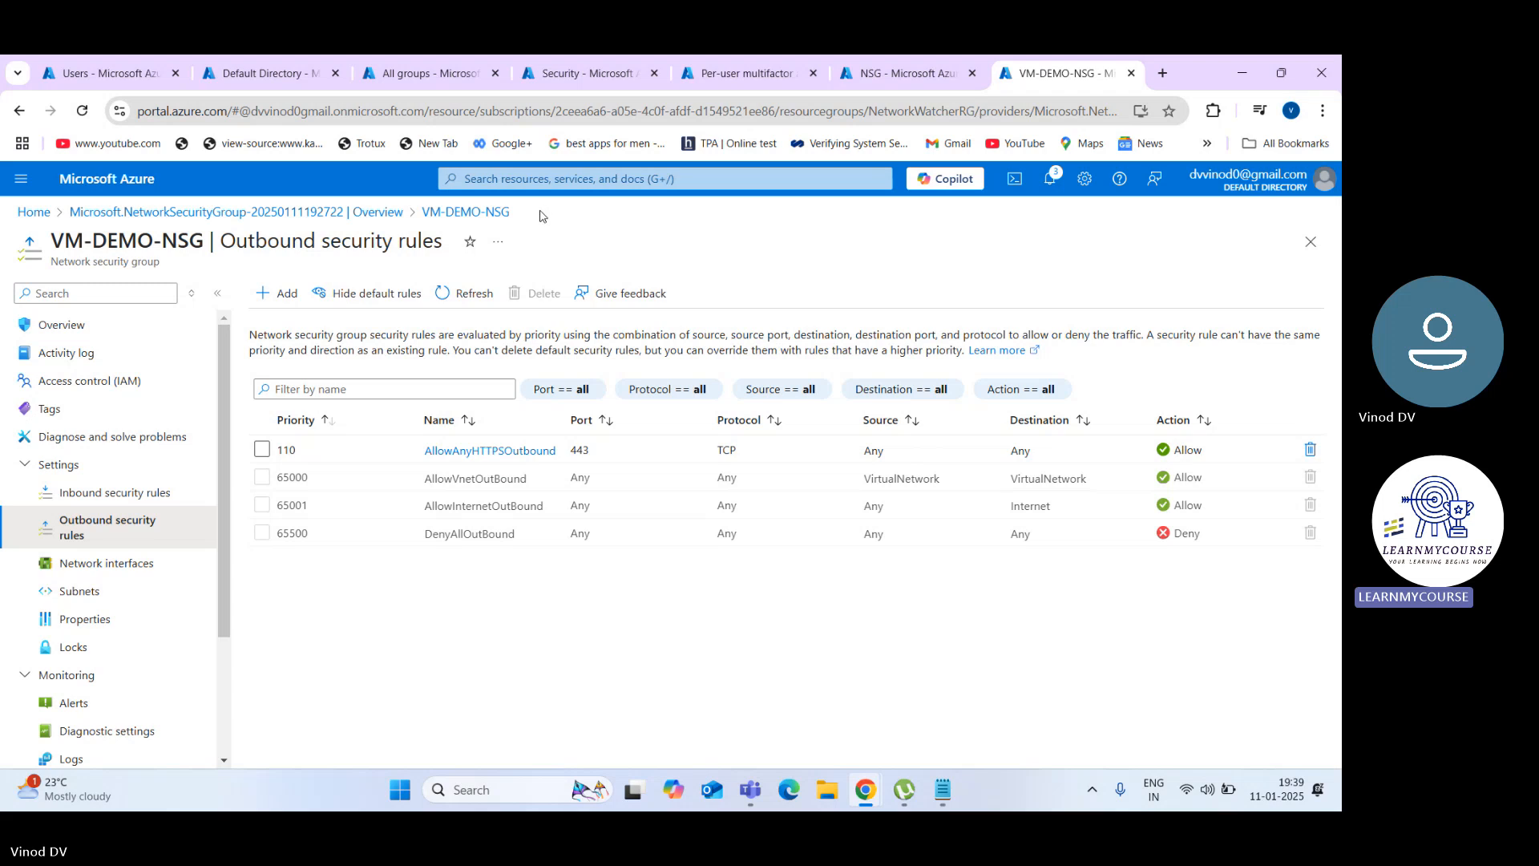
click(844, 60)
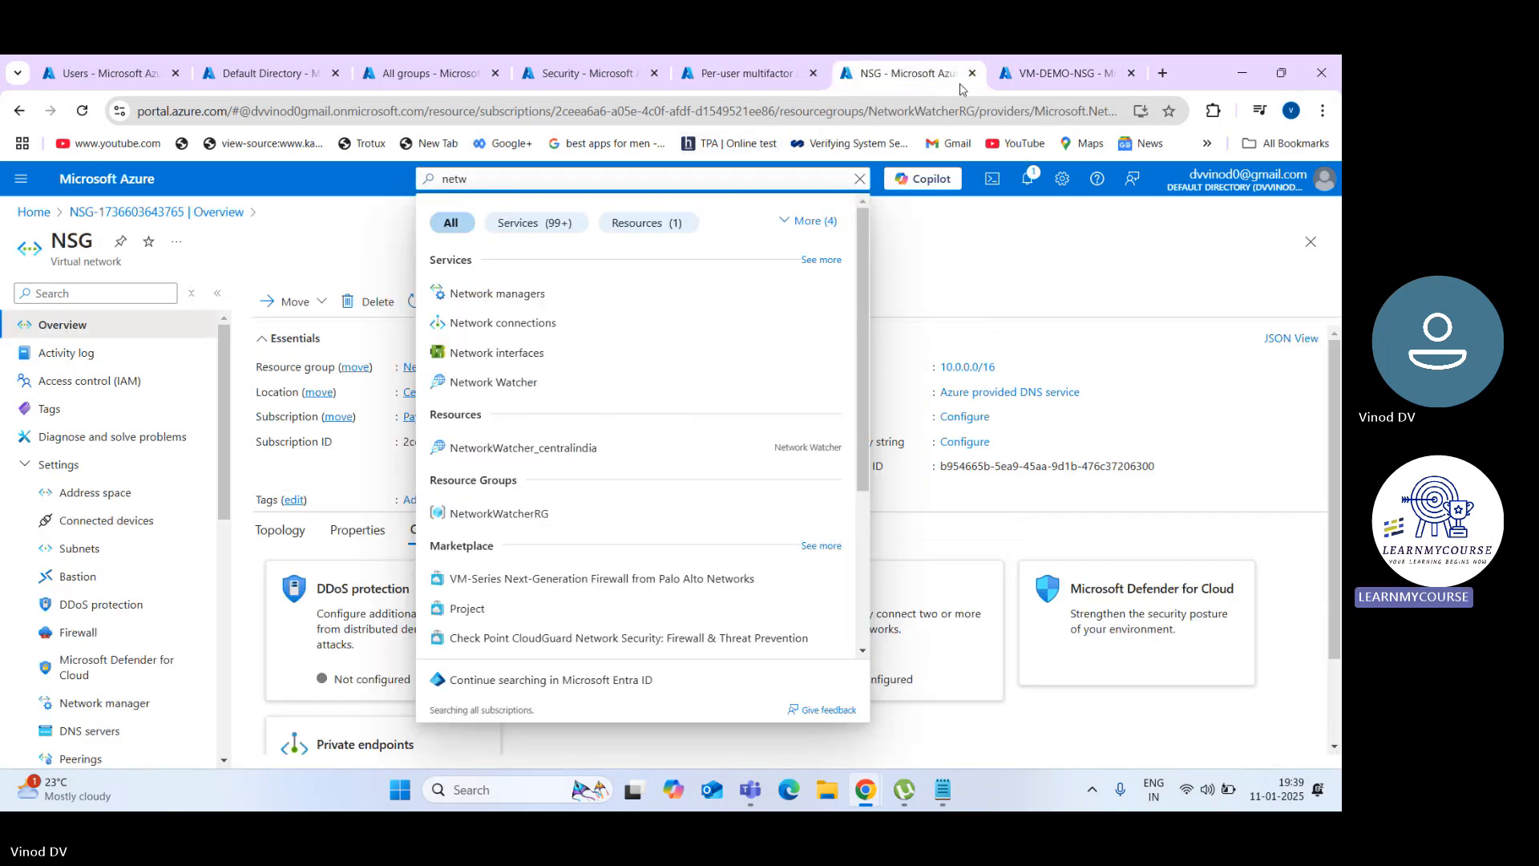
key(BackSpace)
key(BackSpace)
key(BackSpace)
key(BackSpace)
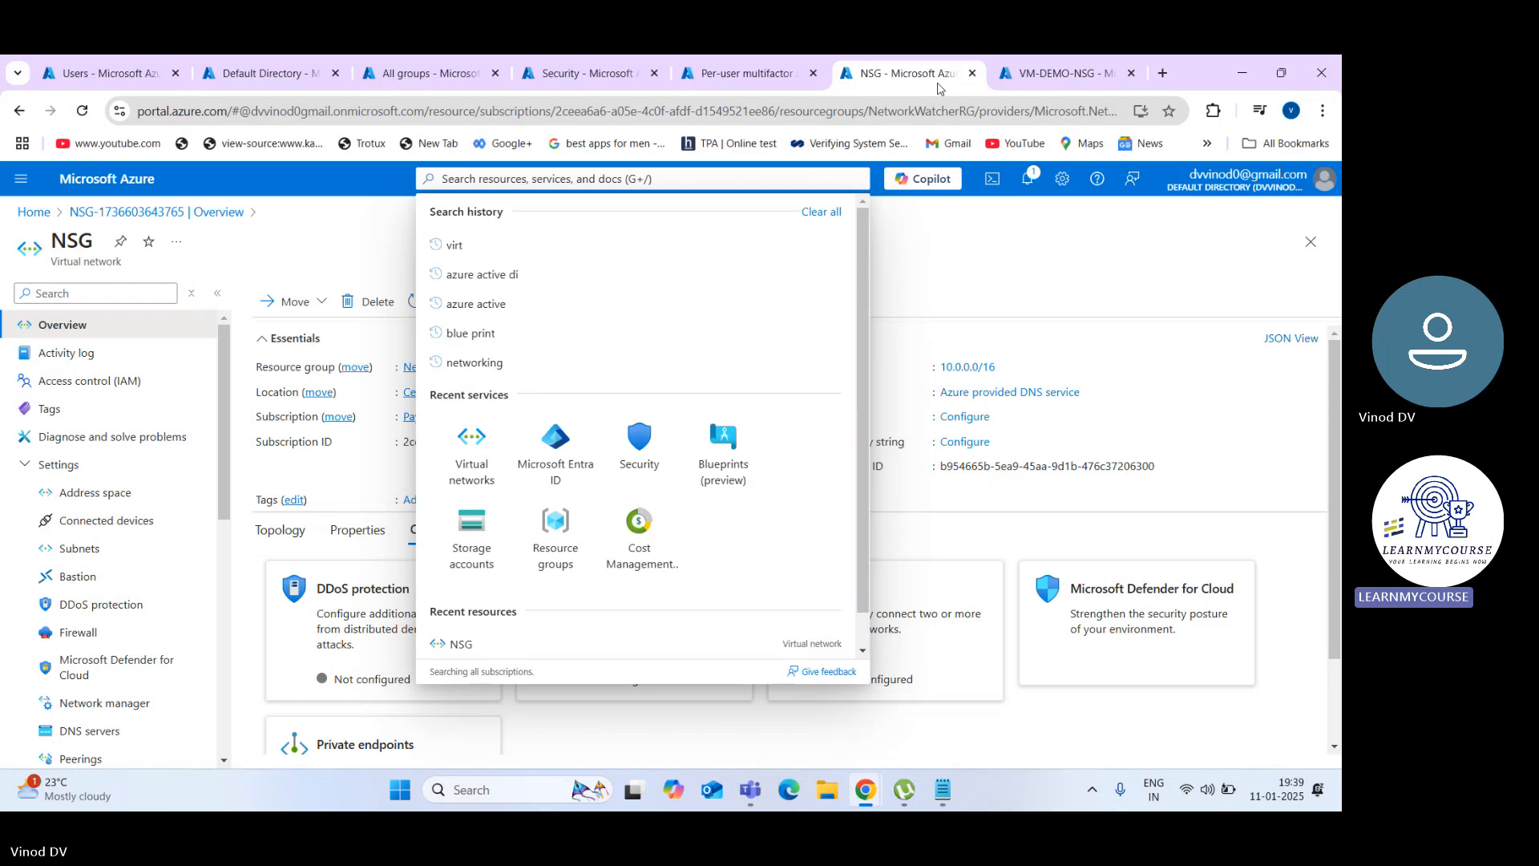
text(virtua)
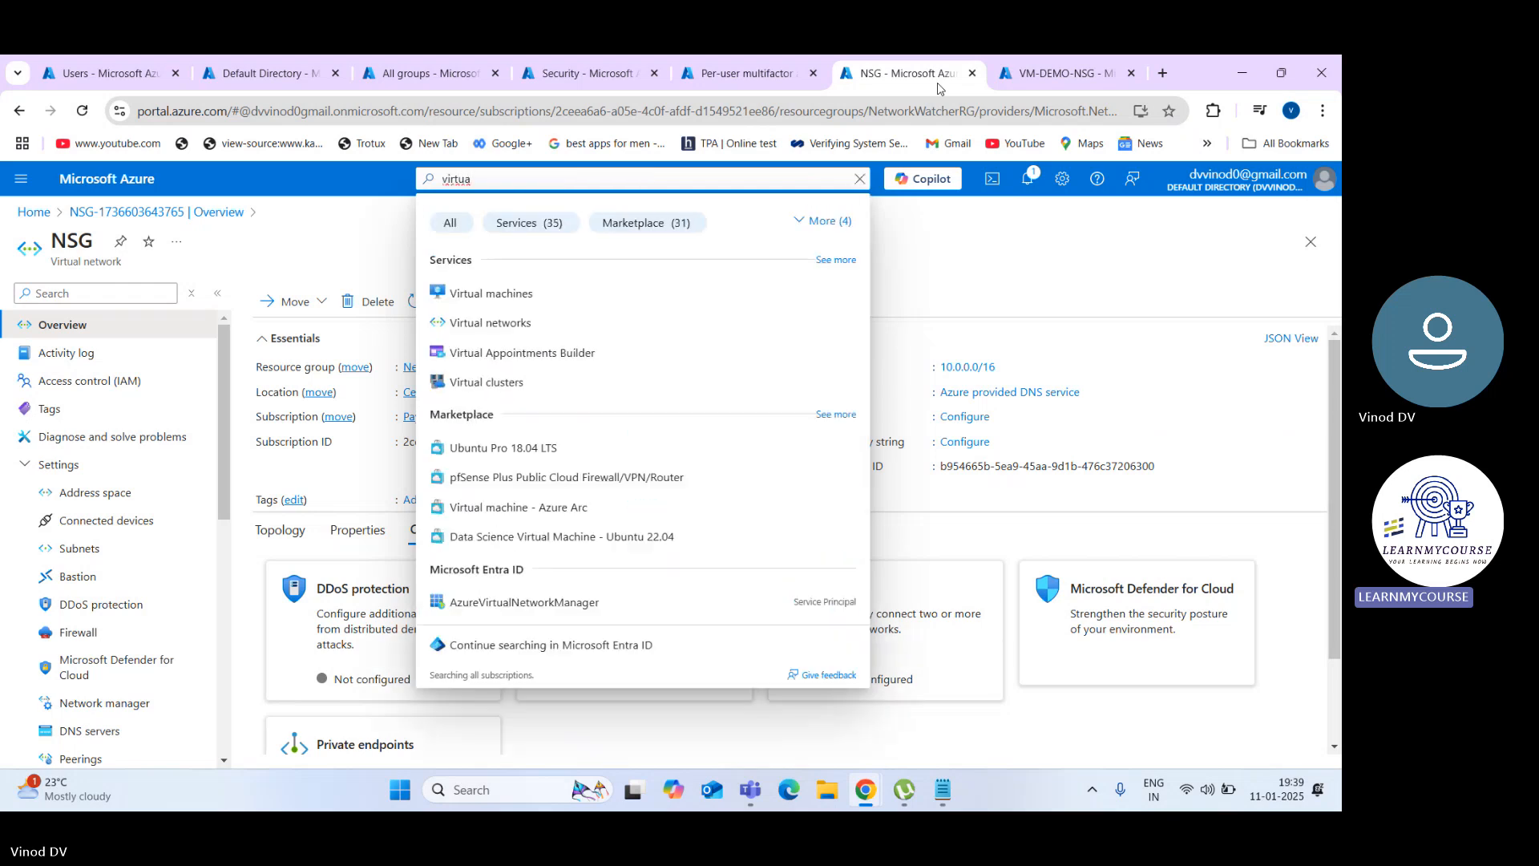
click(1056, 74)
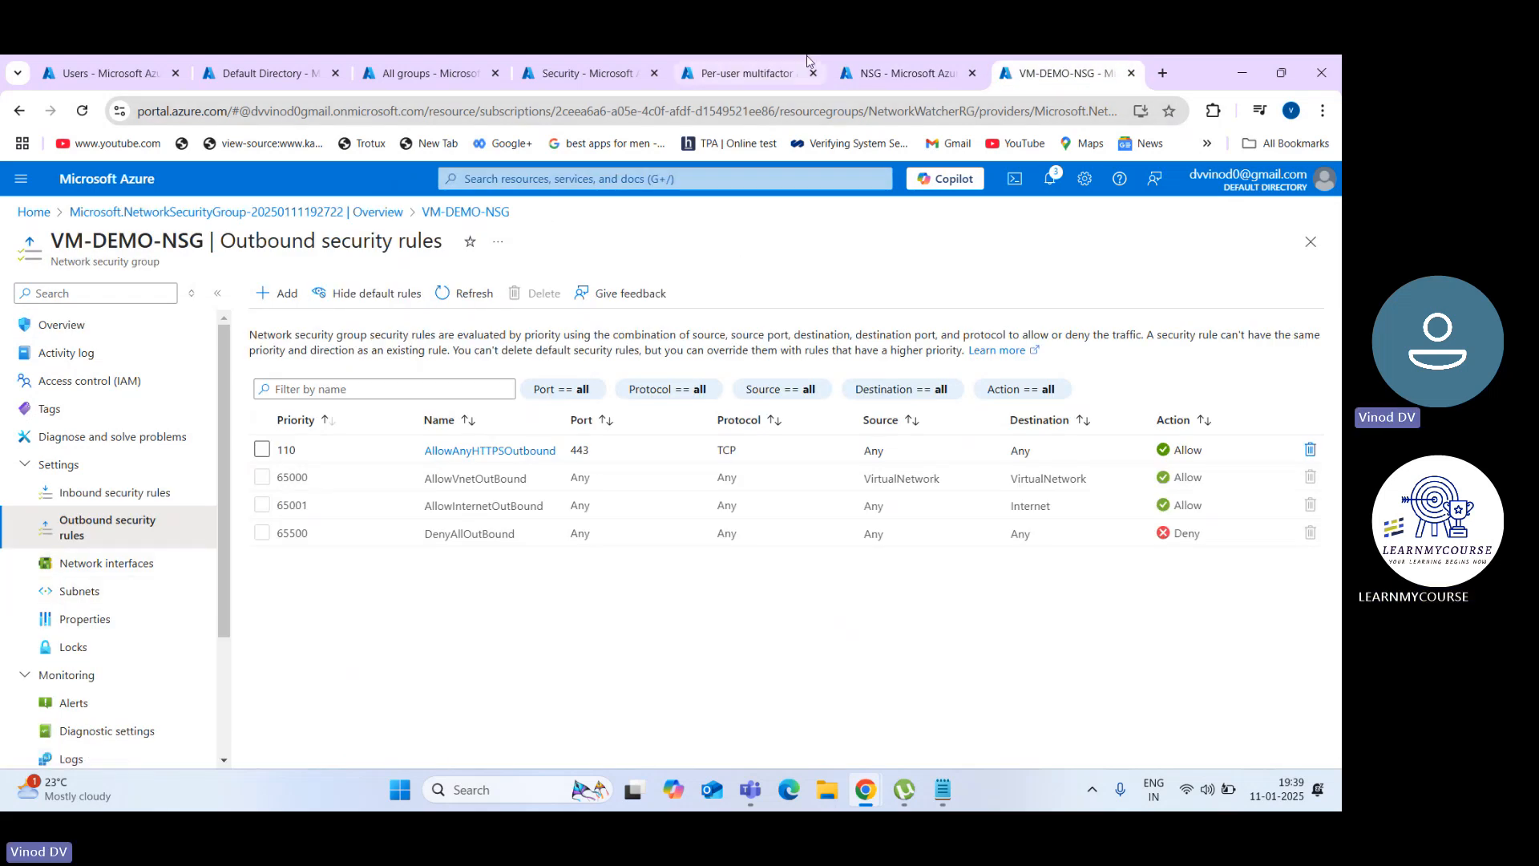
click(870, 61)
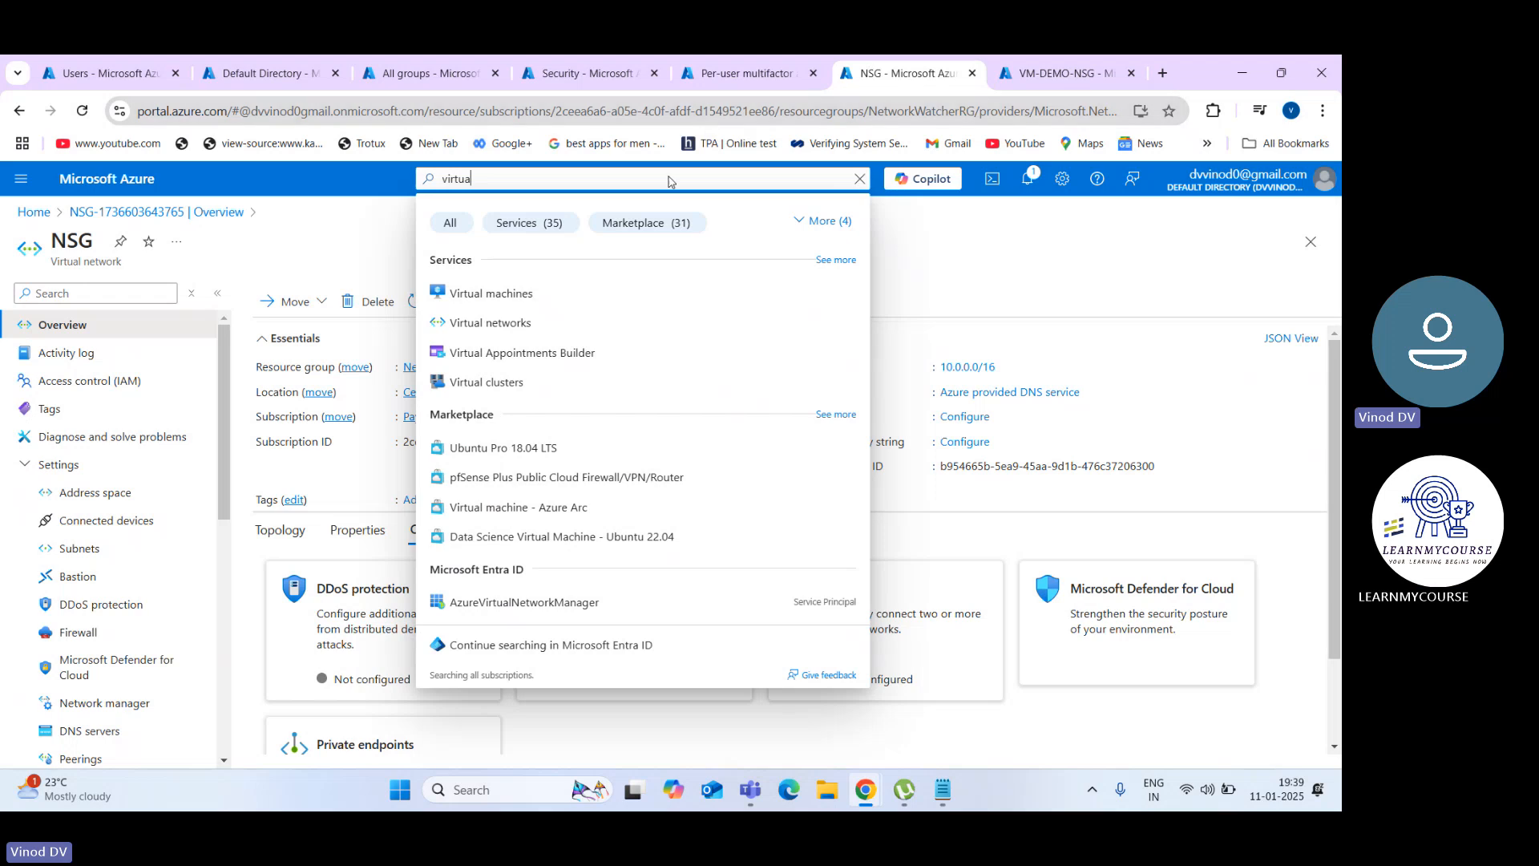
click(593, 289)
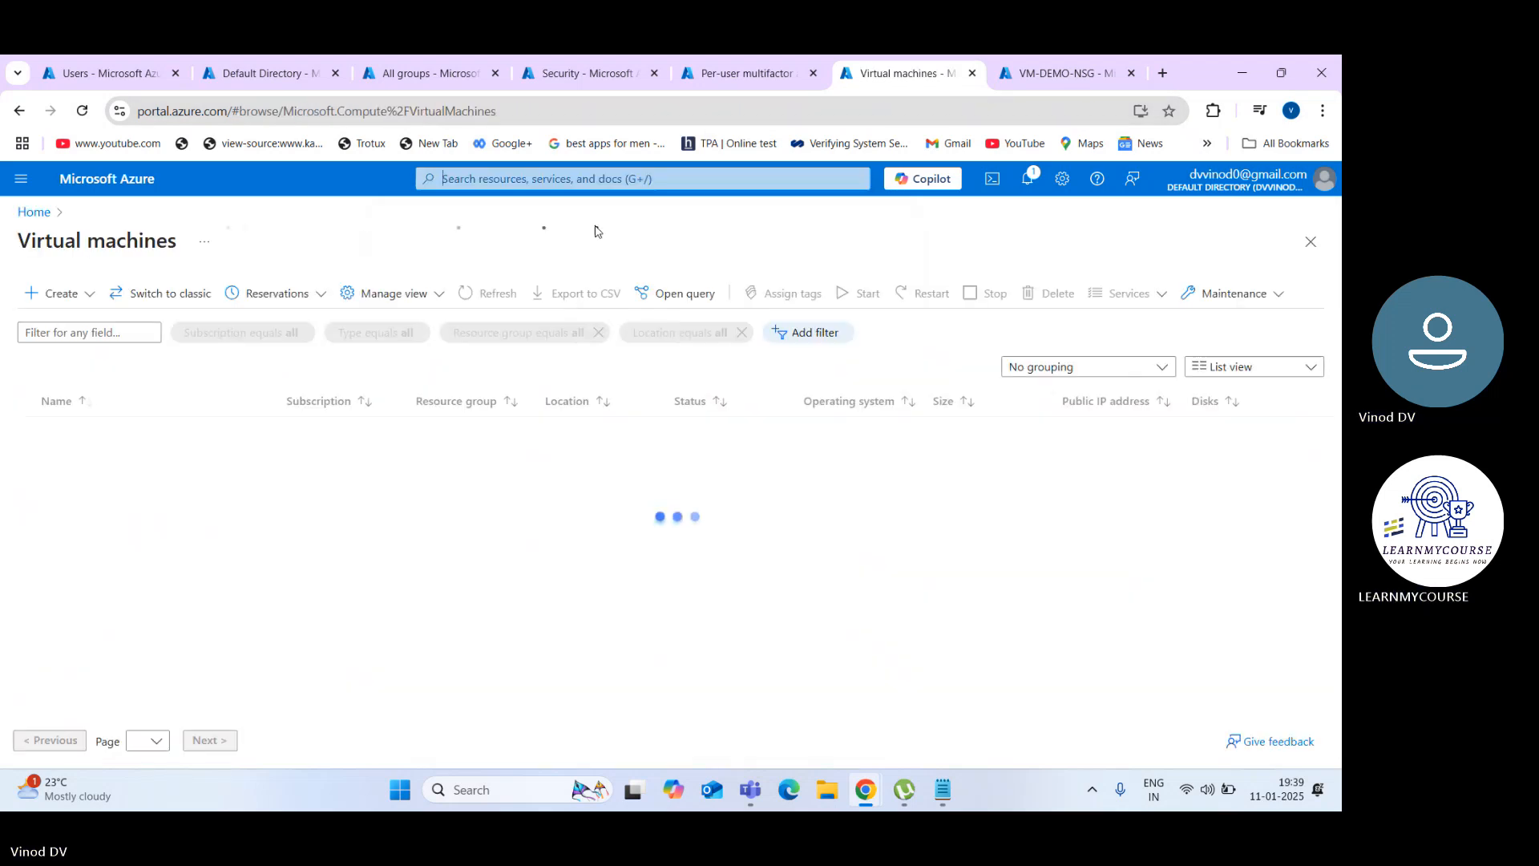
Step: Search for "virtua", go to Virtual networks, and open the subnets of the network NSG
click(625, 183)
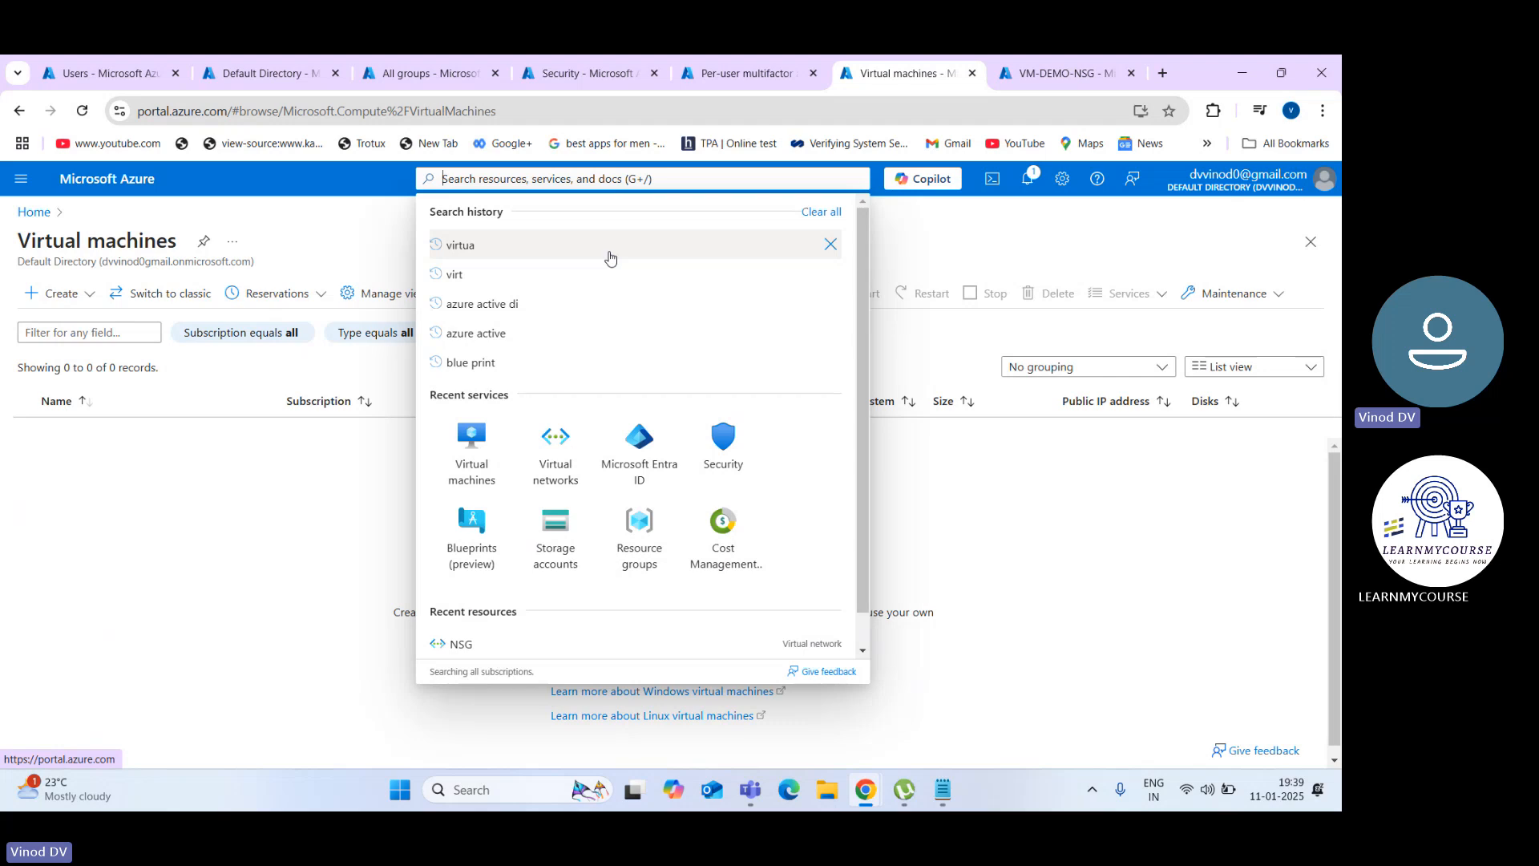
text(virtua)
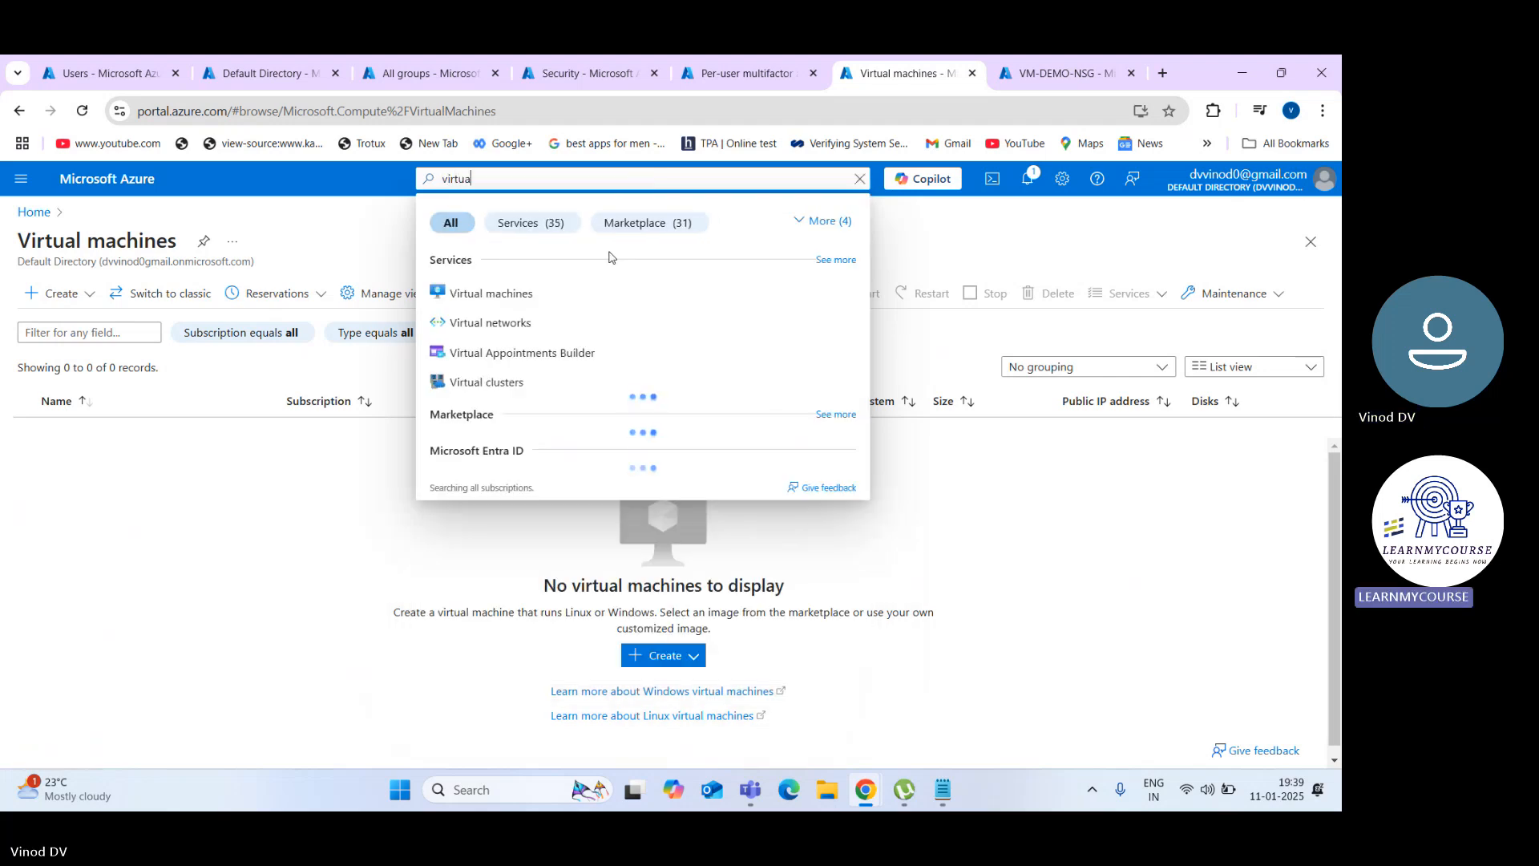
click(592, 332)
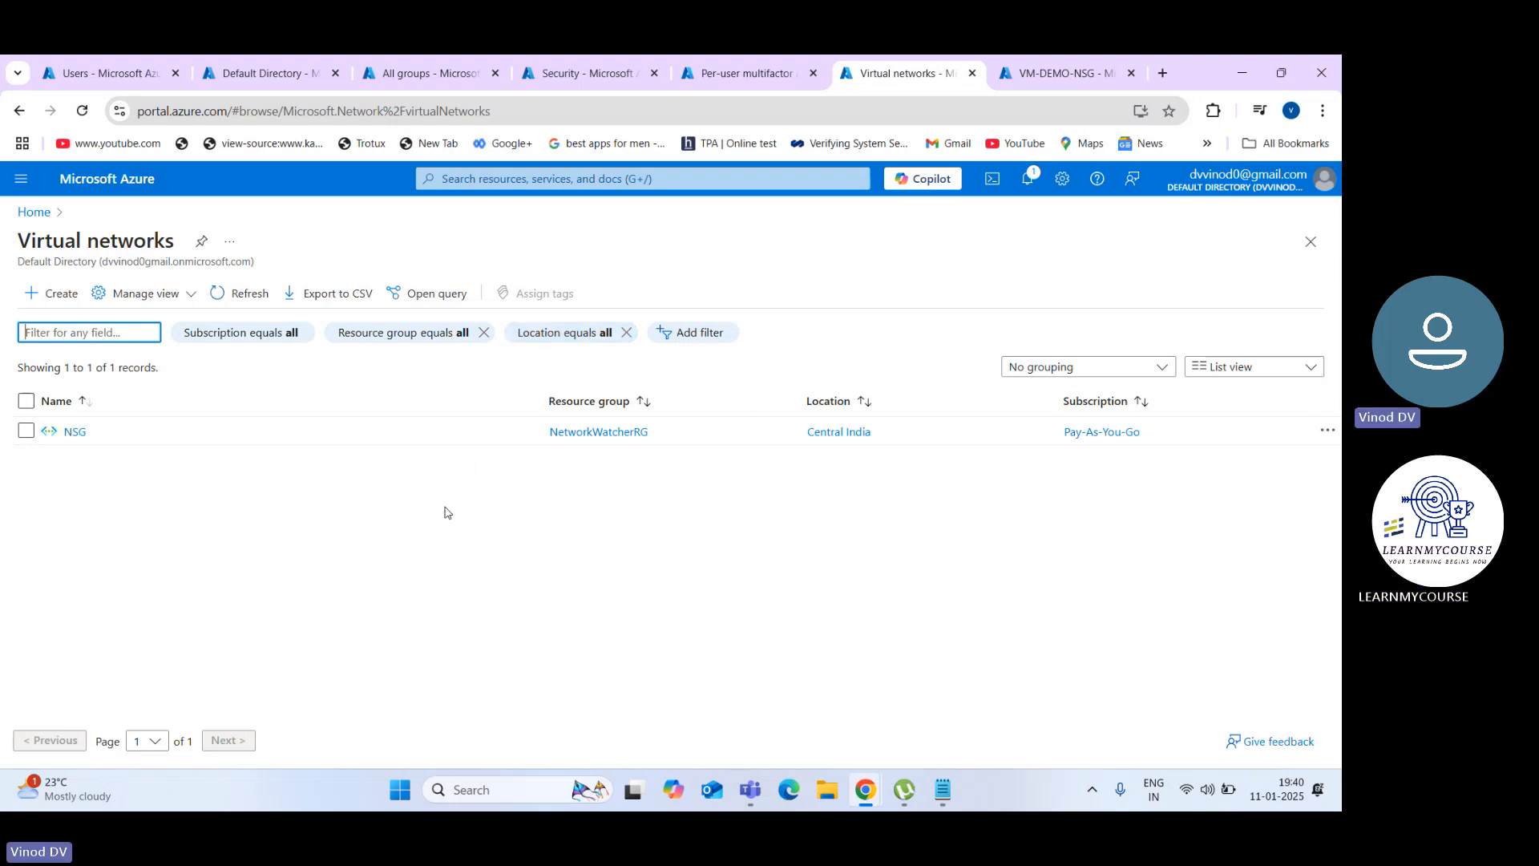
click(73, 432)
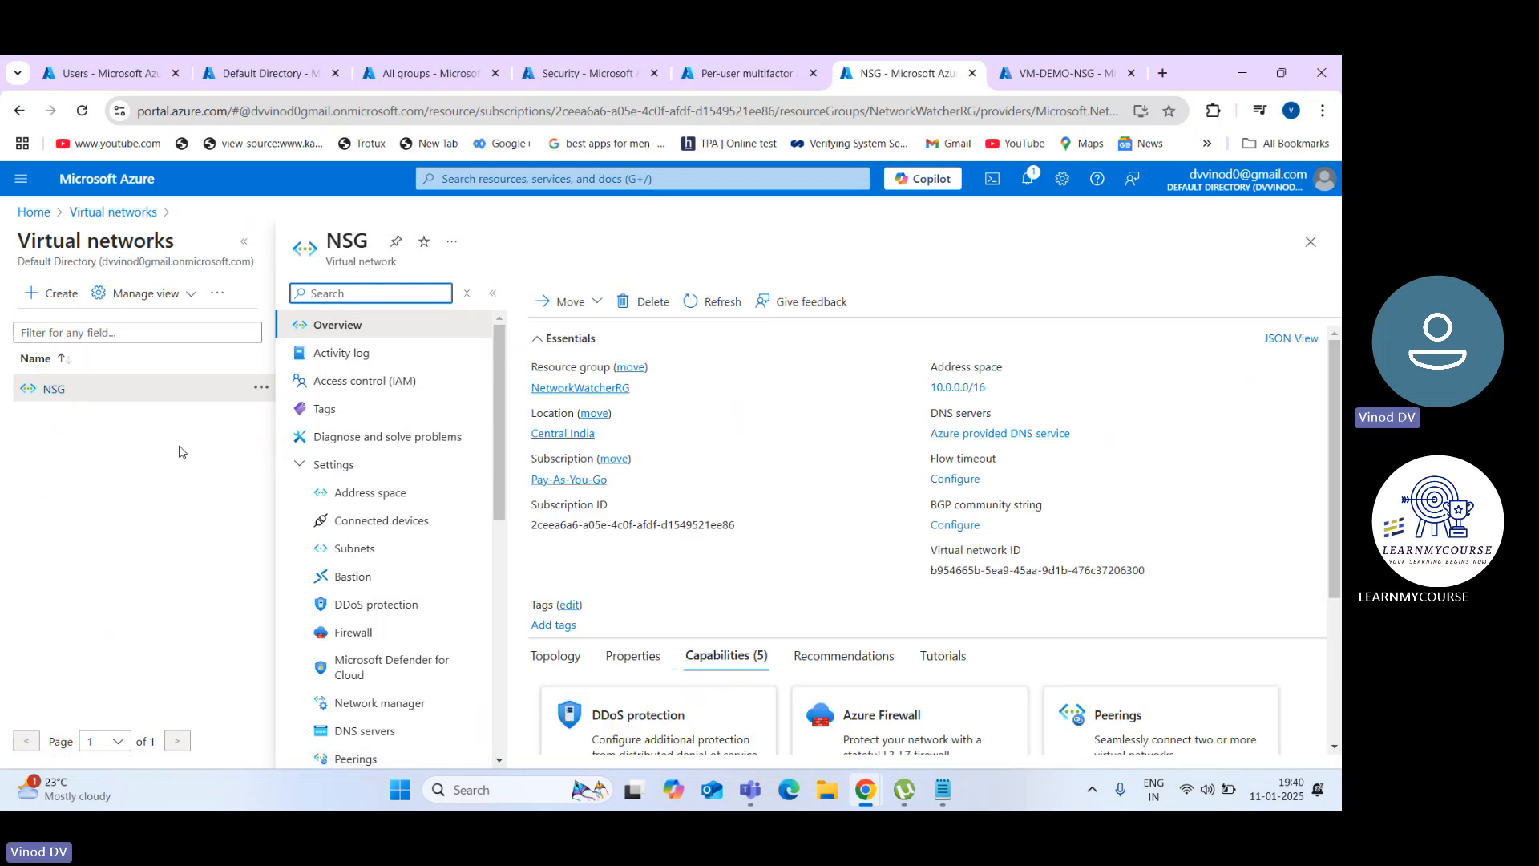
click(352, 559)
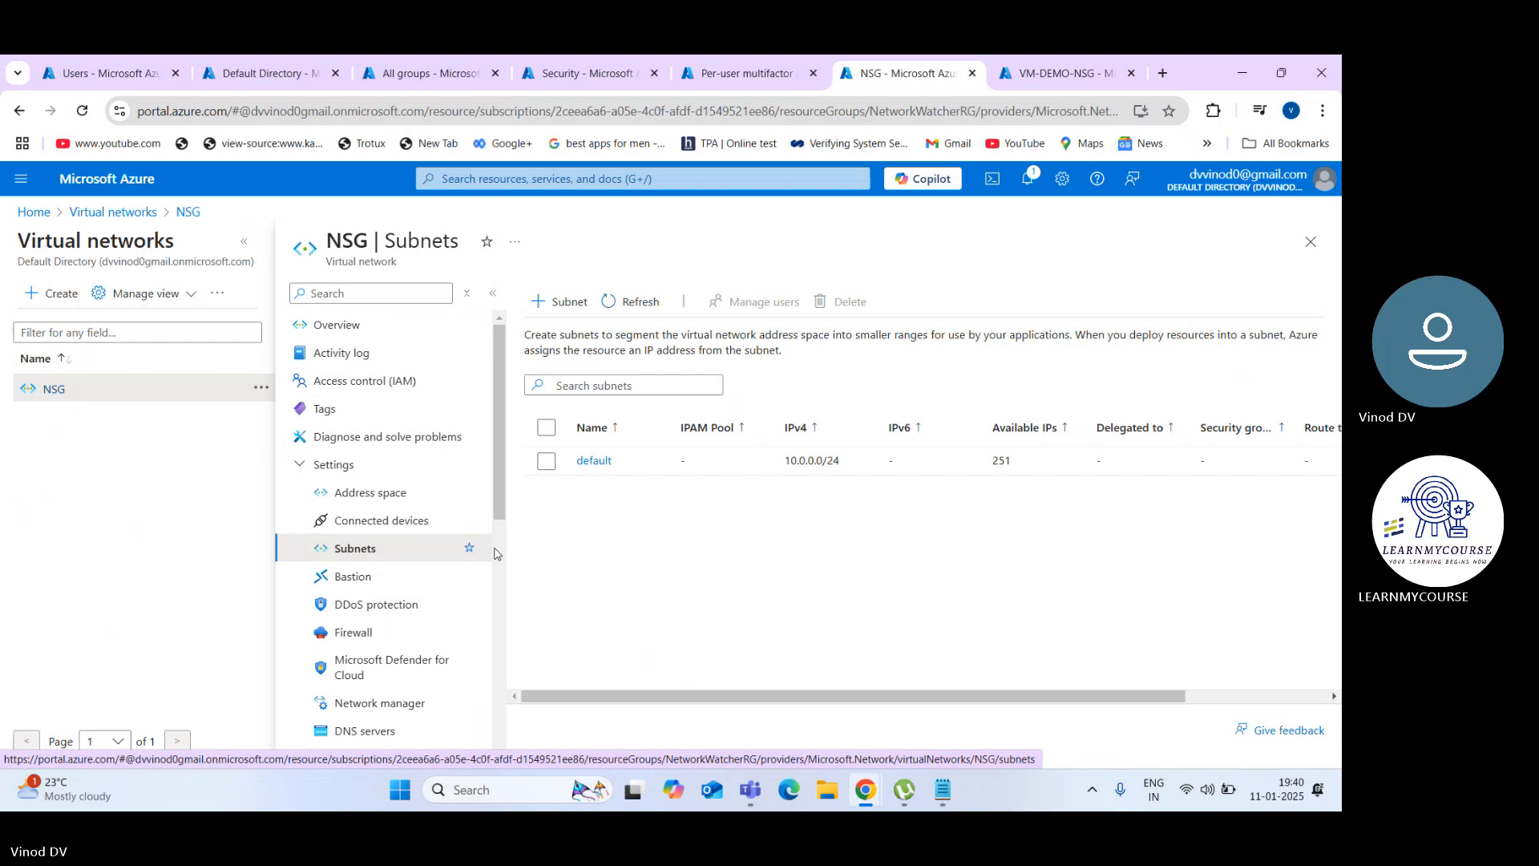
Step: Open the form for a new subnet in NSG, review its IPv4 and private subnet settings, and cancel it
click(566, 310)
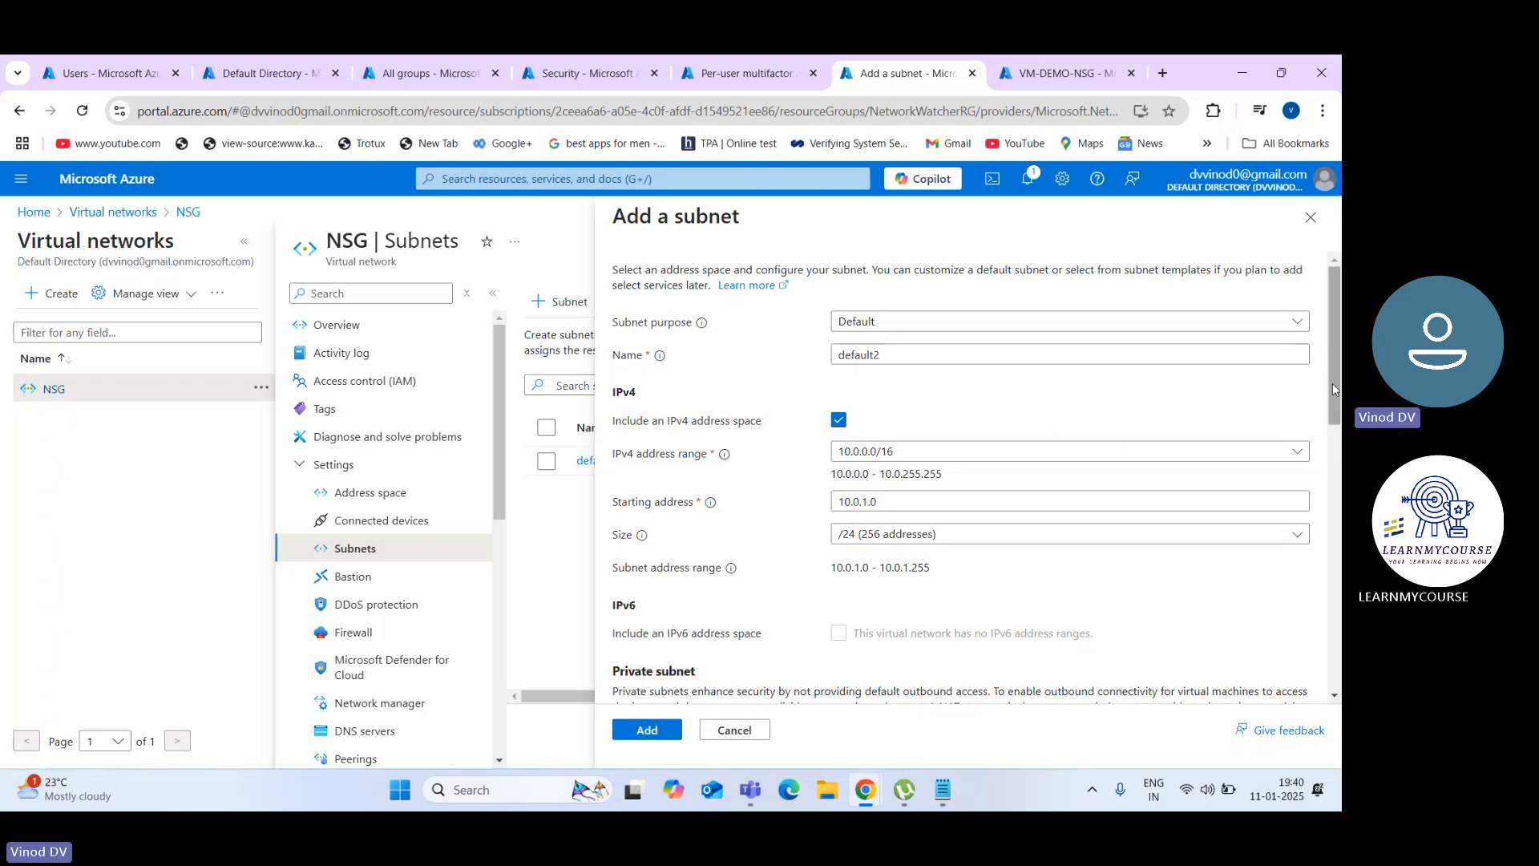
drag(1332, 383, 1338, 452)
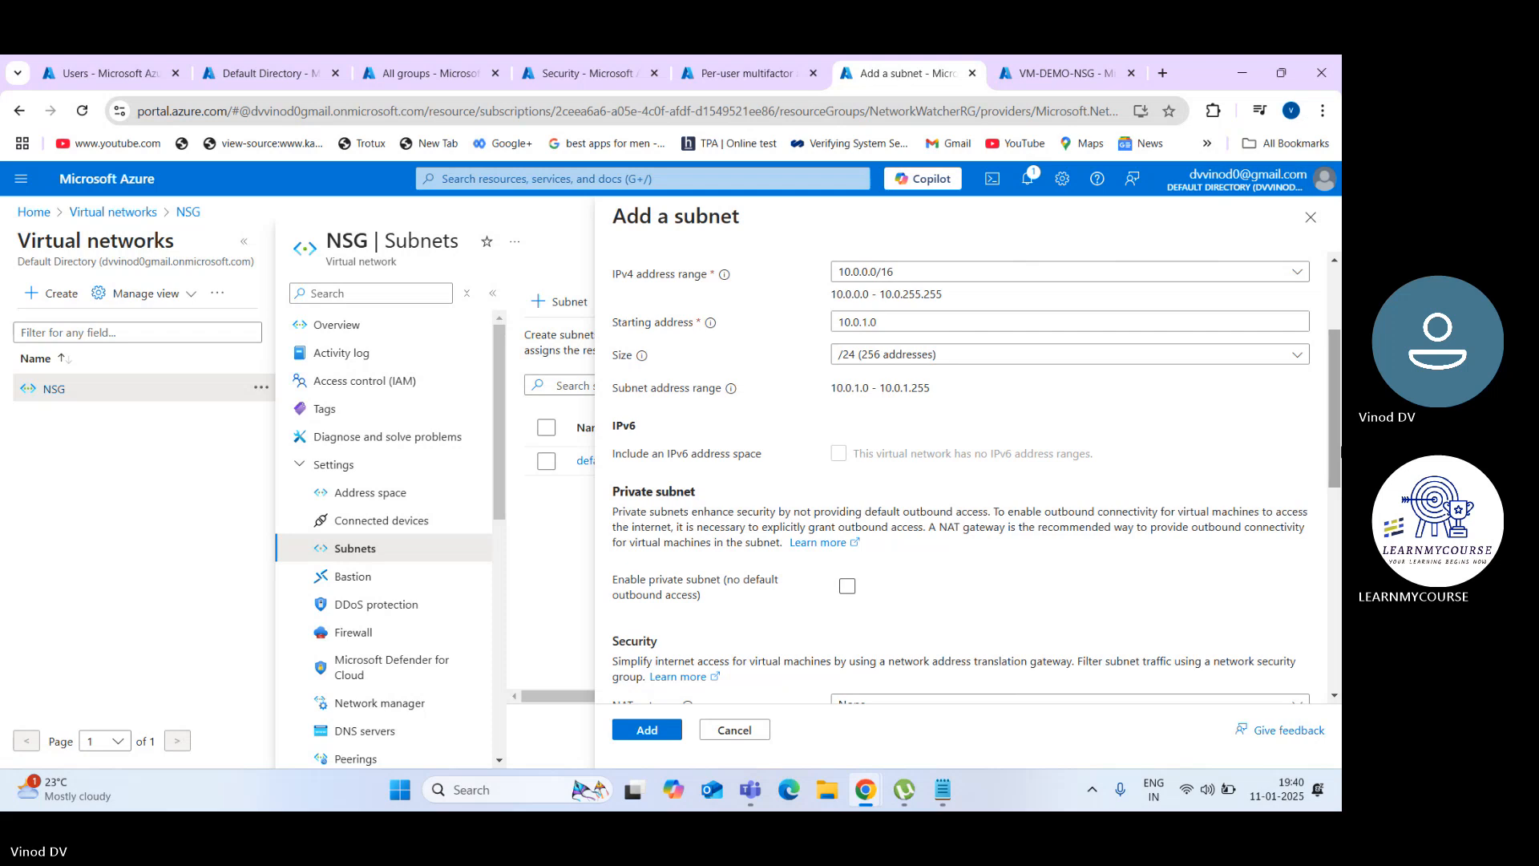
drag(1338, 451, 1338, 459)
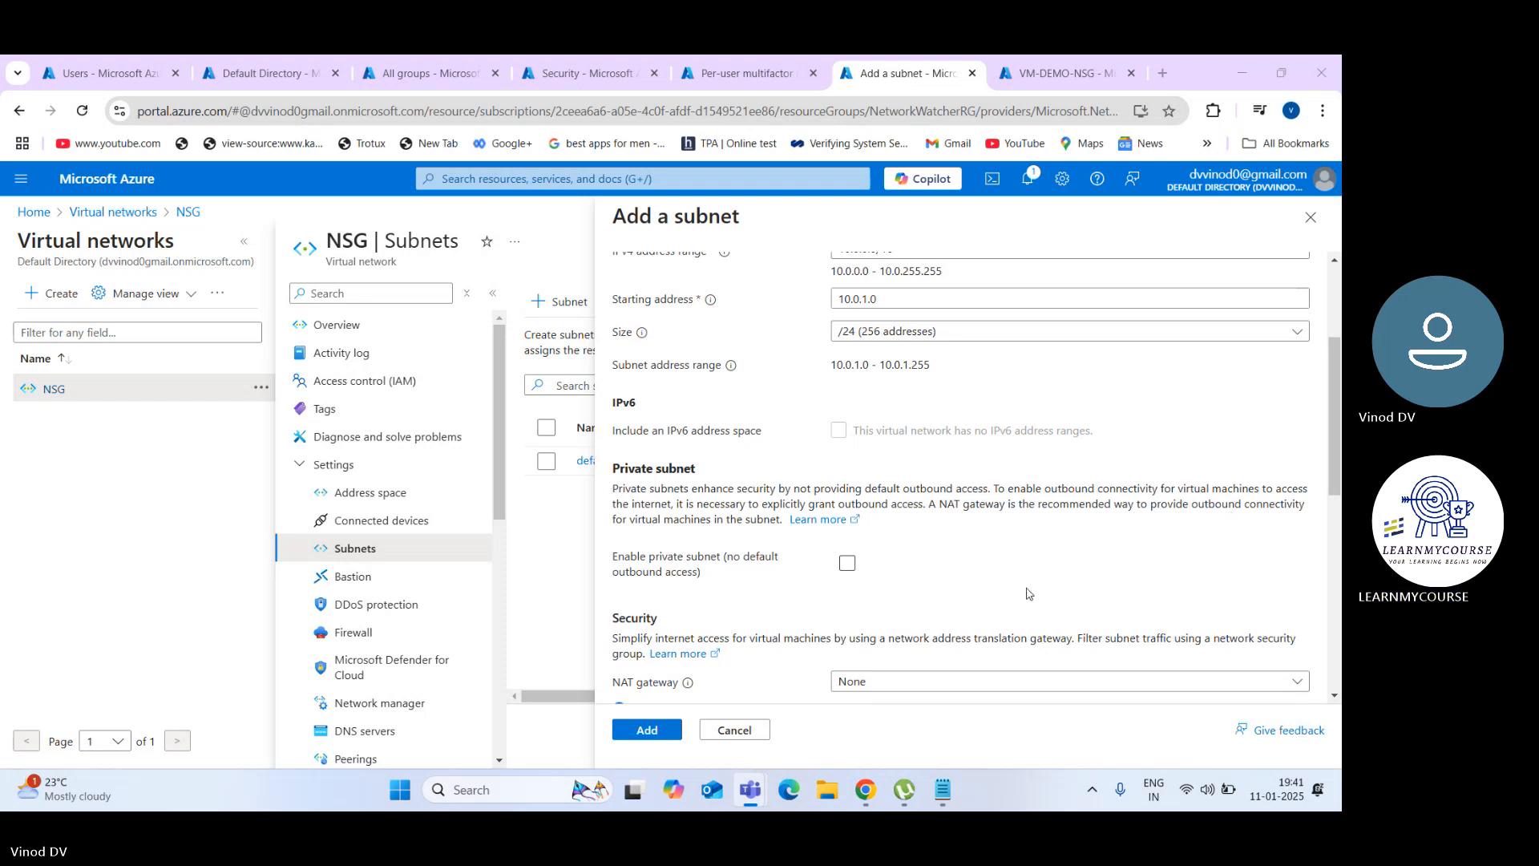
click(759, 729)
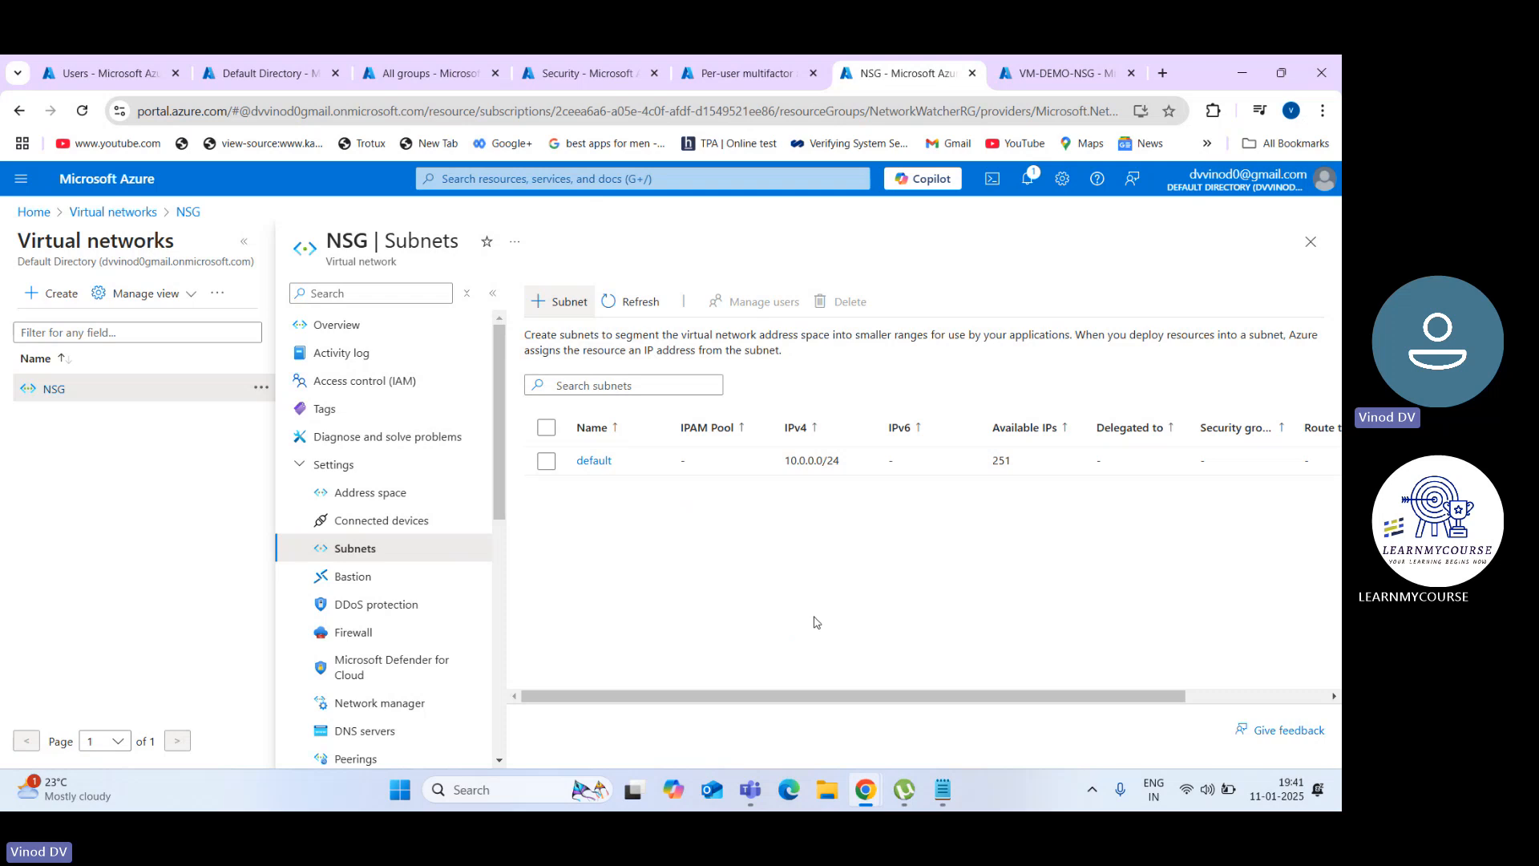
click(1235, 697)
drag(1235, 697, 1073, 681)
right_click(430, 561)
click(568, 528)
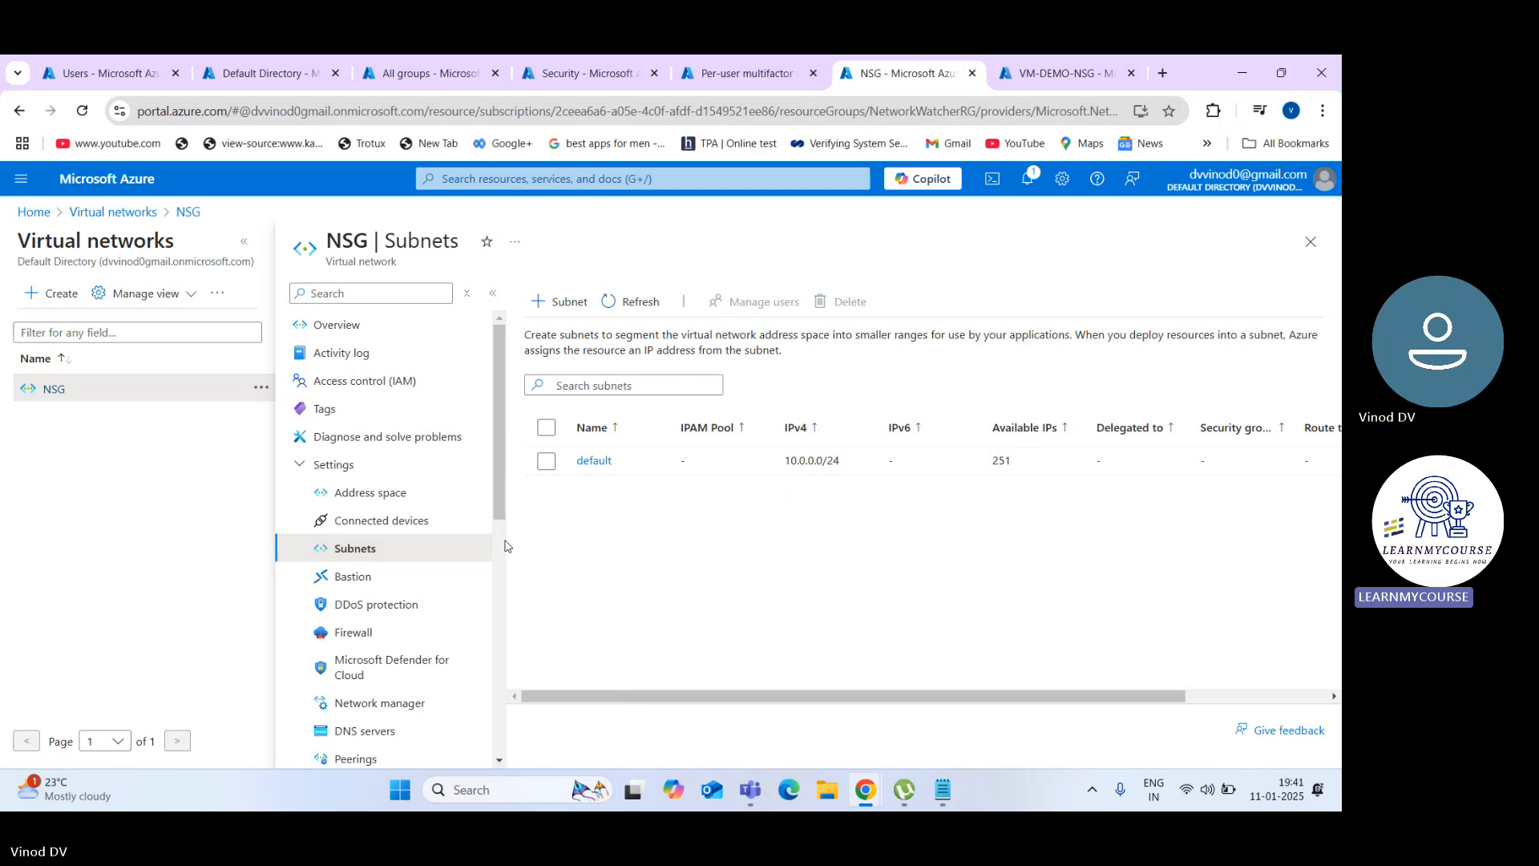
scroll(500, 543, down, 6)
drag(500, 602, 498, 618)
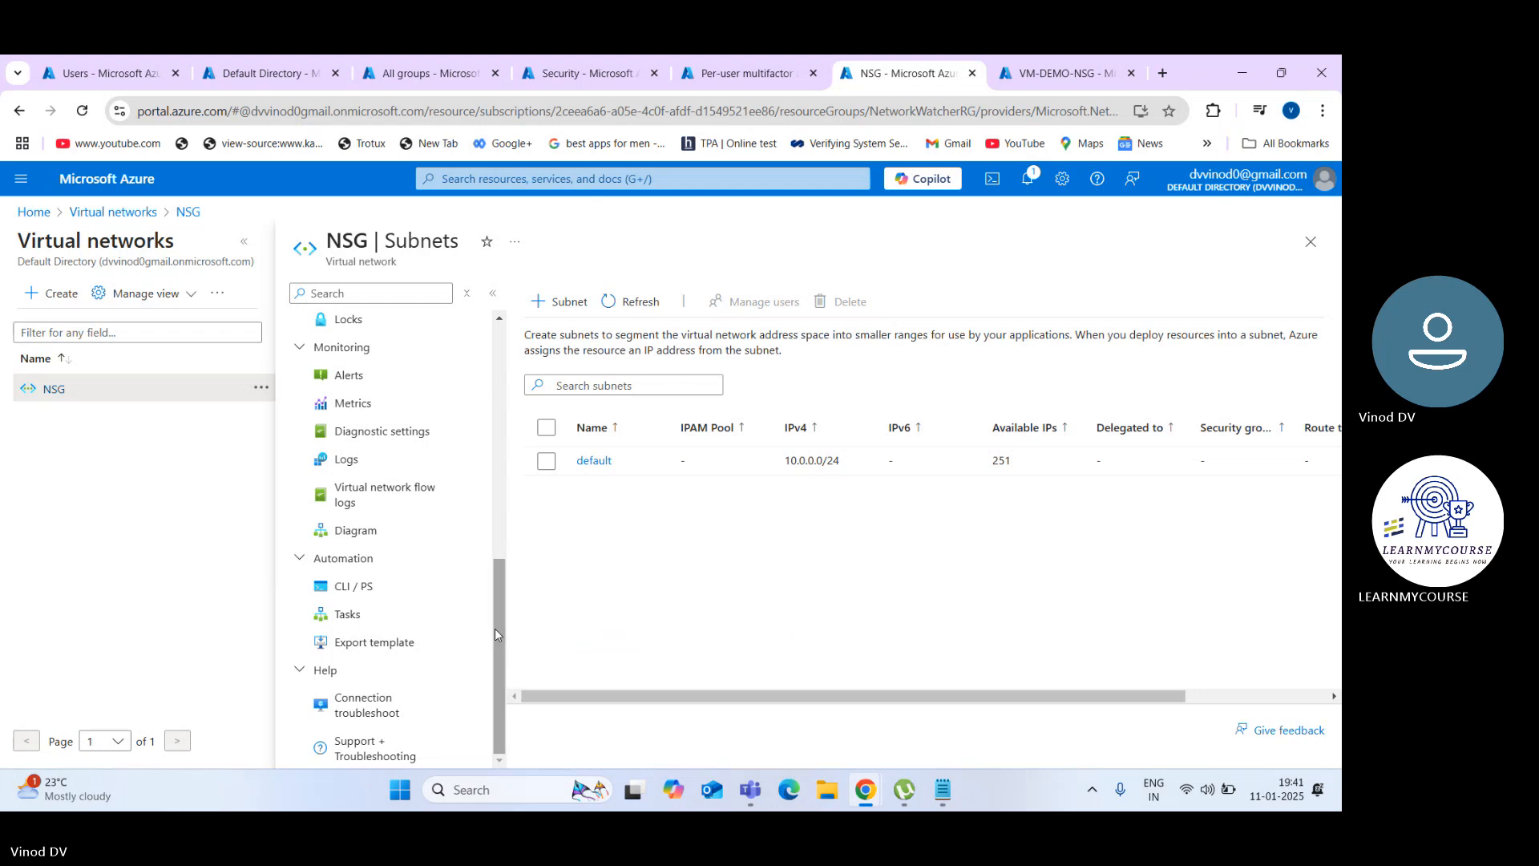
drag(494, 628, 480, 437)
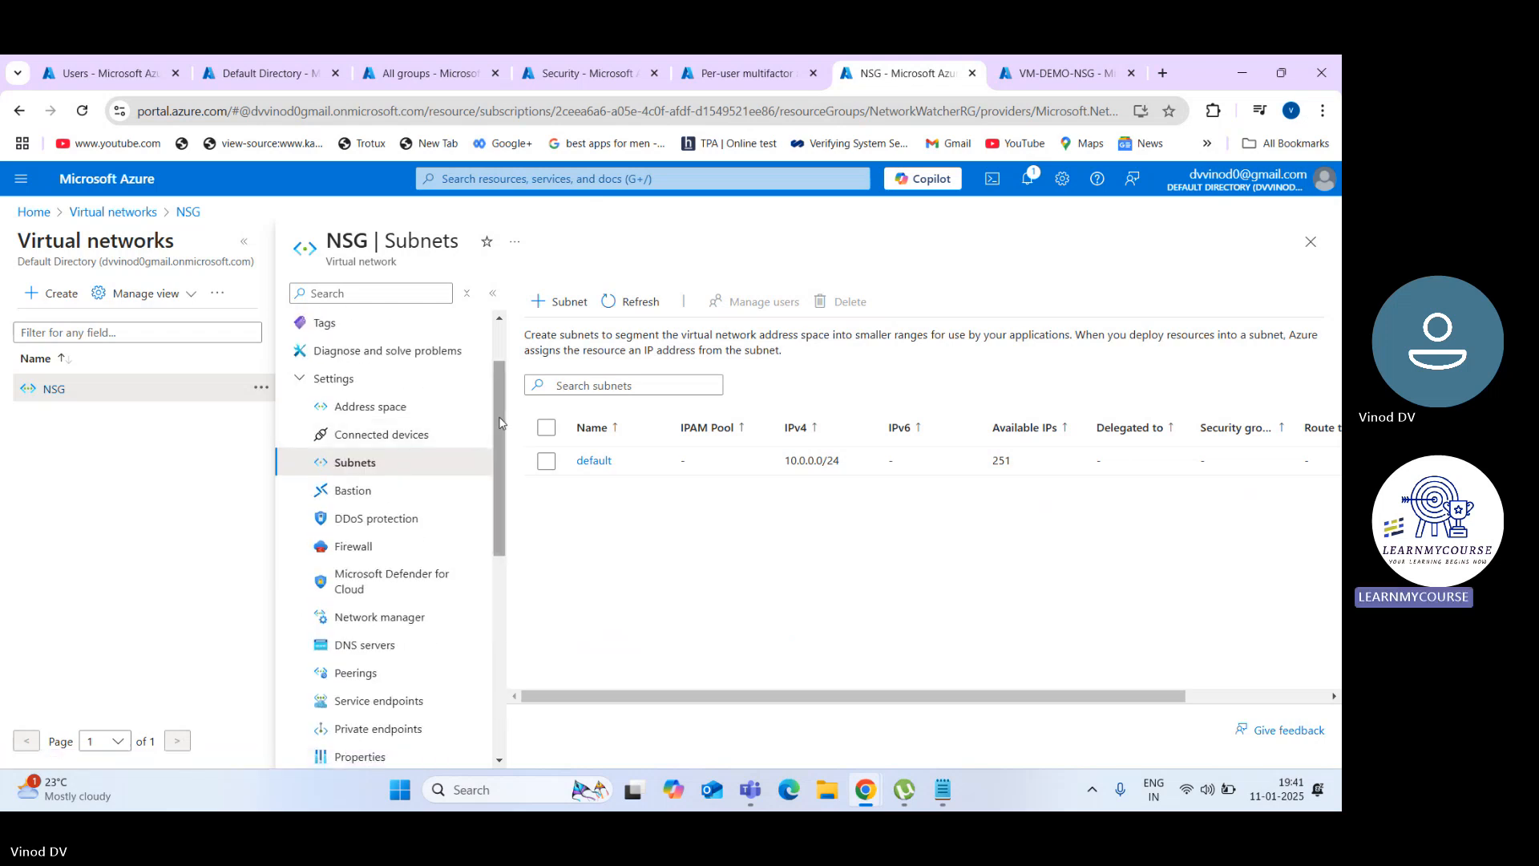
Step: Open the default subnet's settings and examine the services offered as service endpoints
click(547, 460)
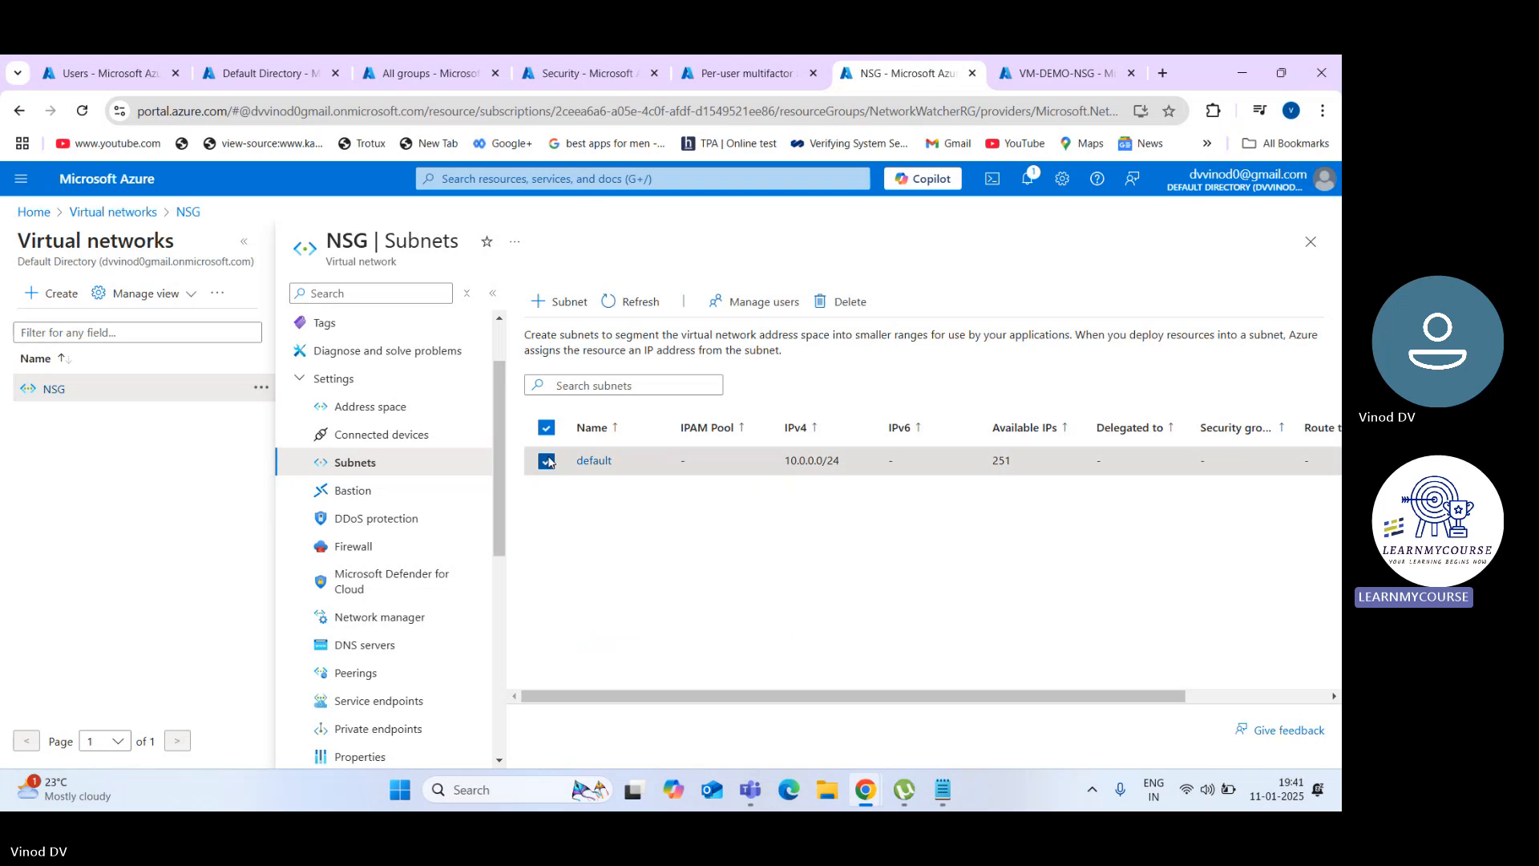
click(593, 460)
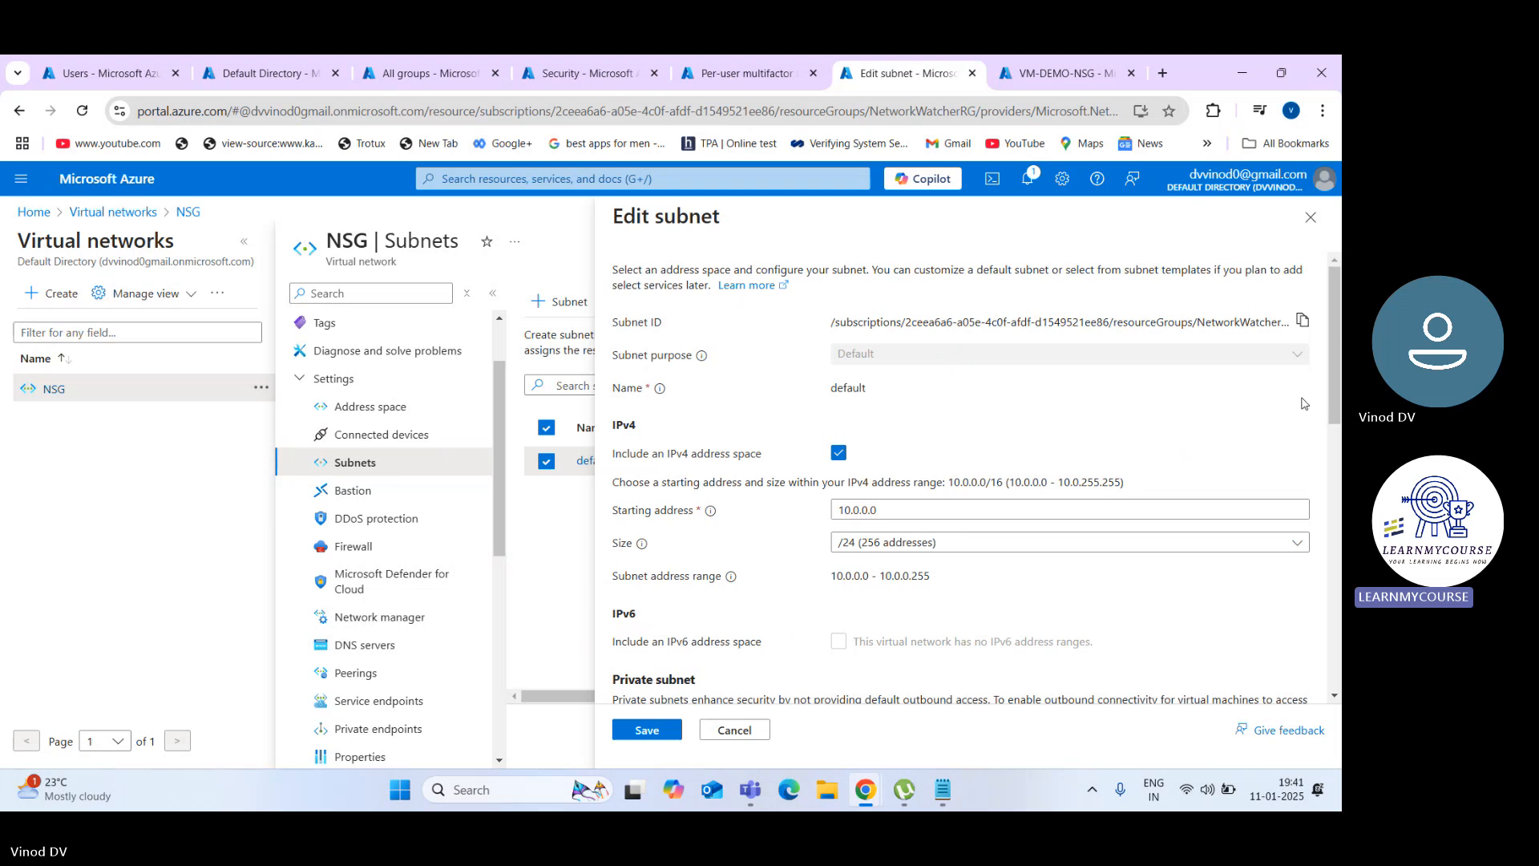
drag(1339, 363, 1340, 561)
scroll(1006, 420, down, 3)
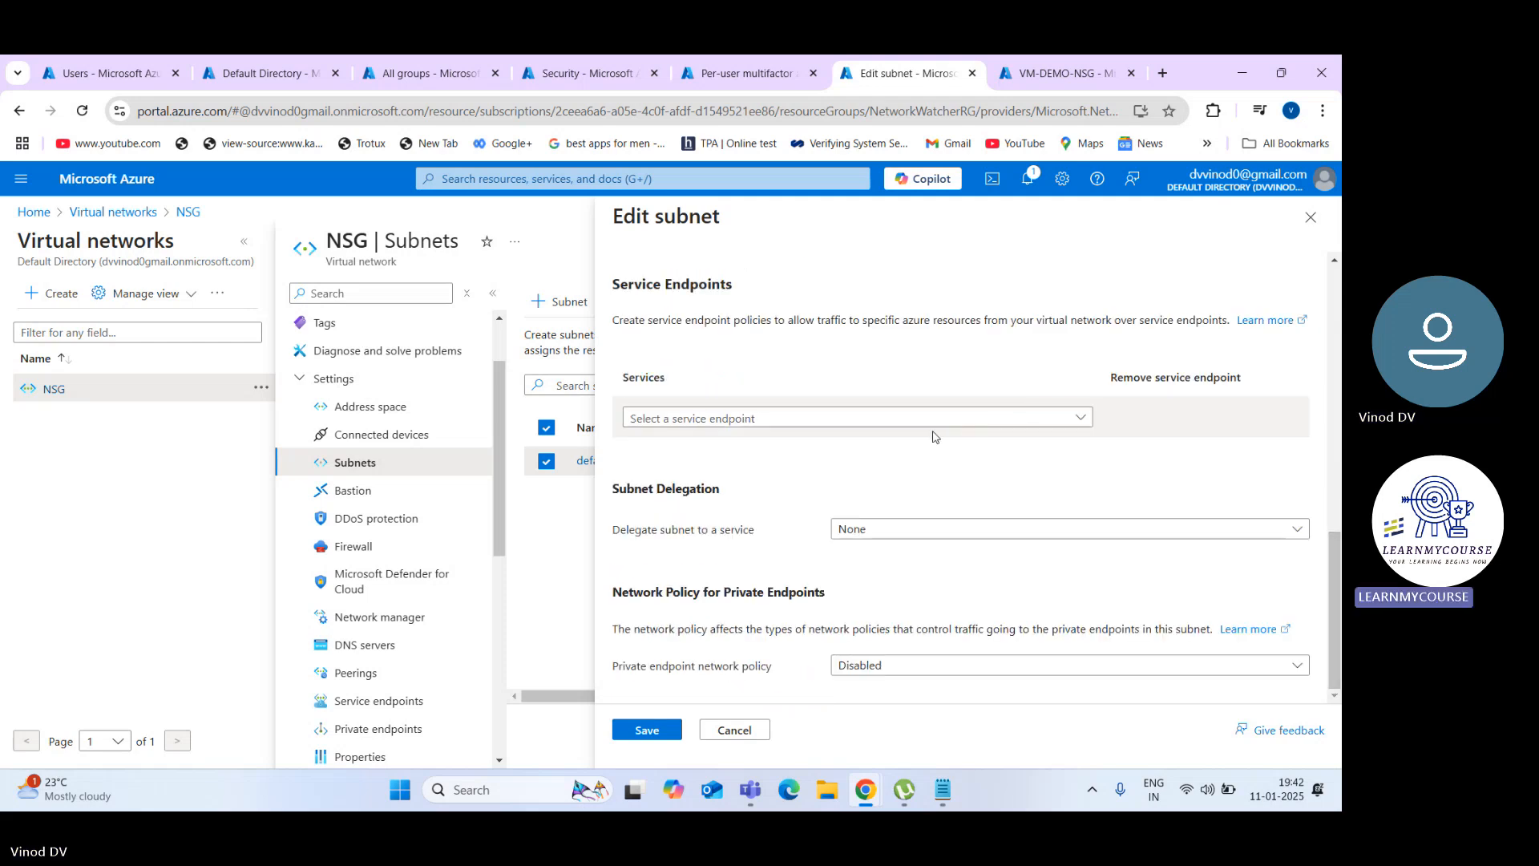
click(959, 417)
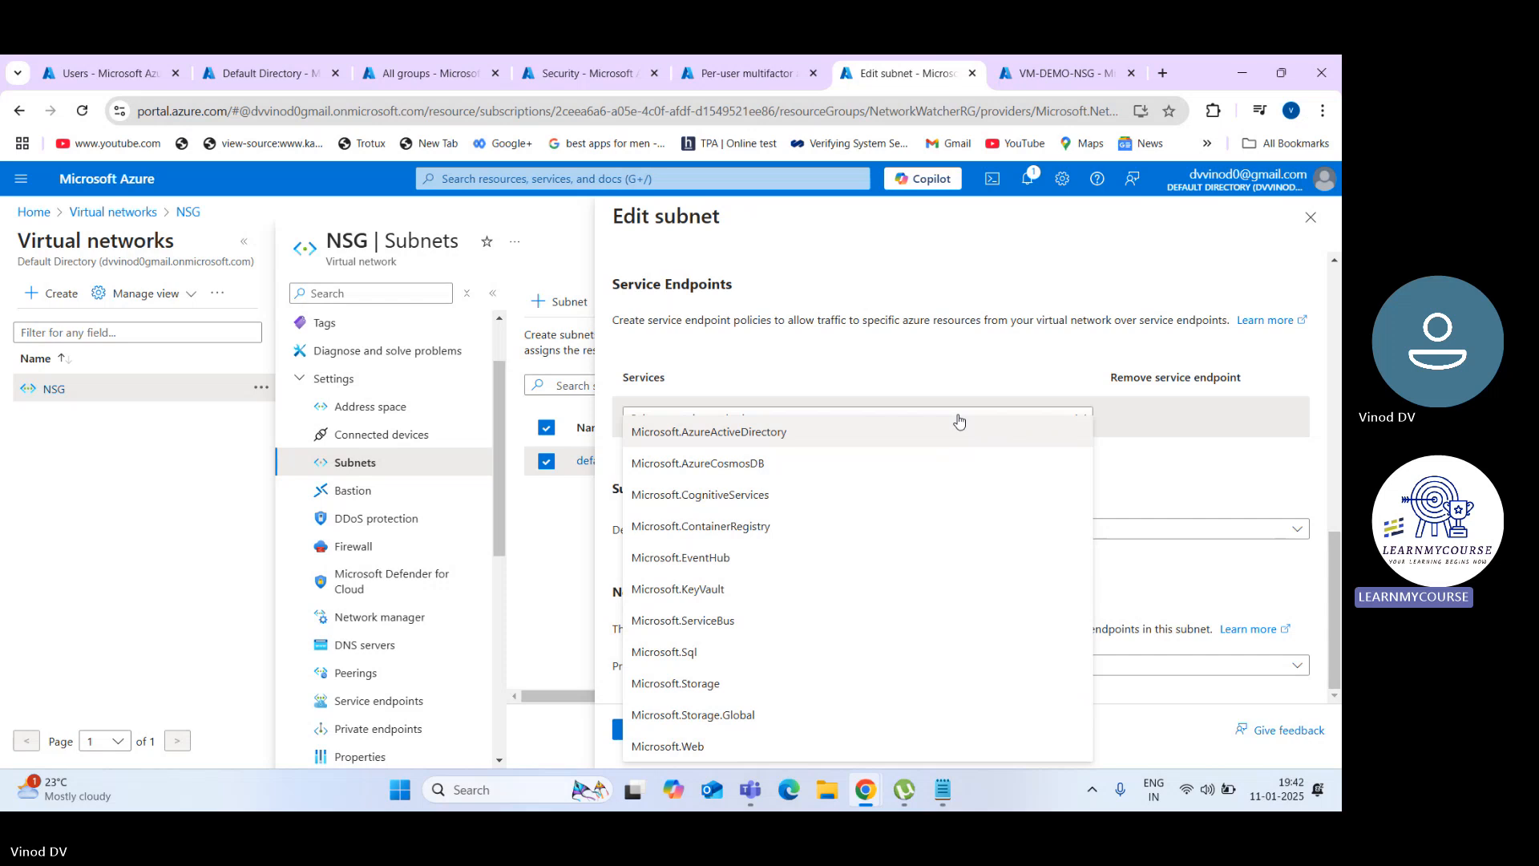
click(971, 370)
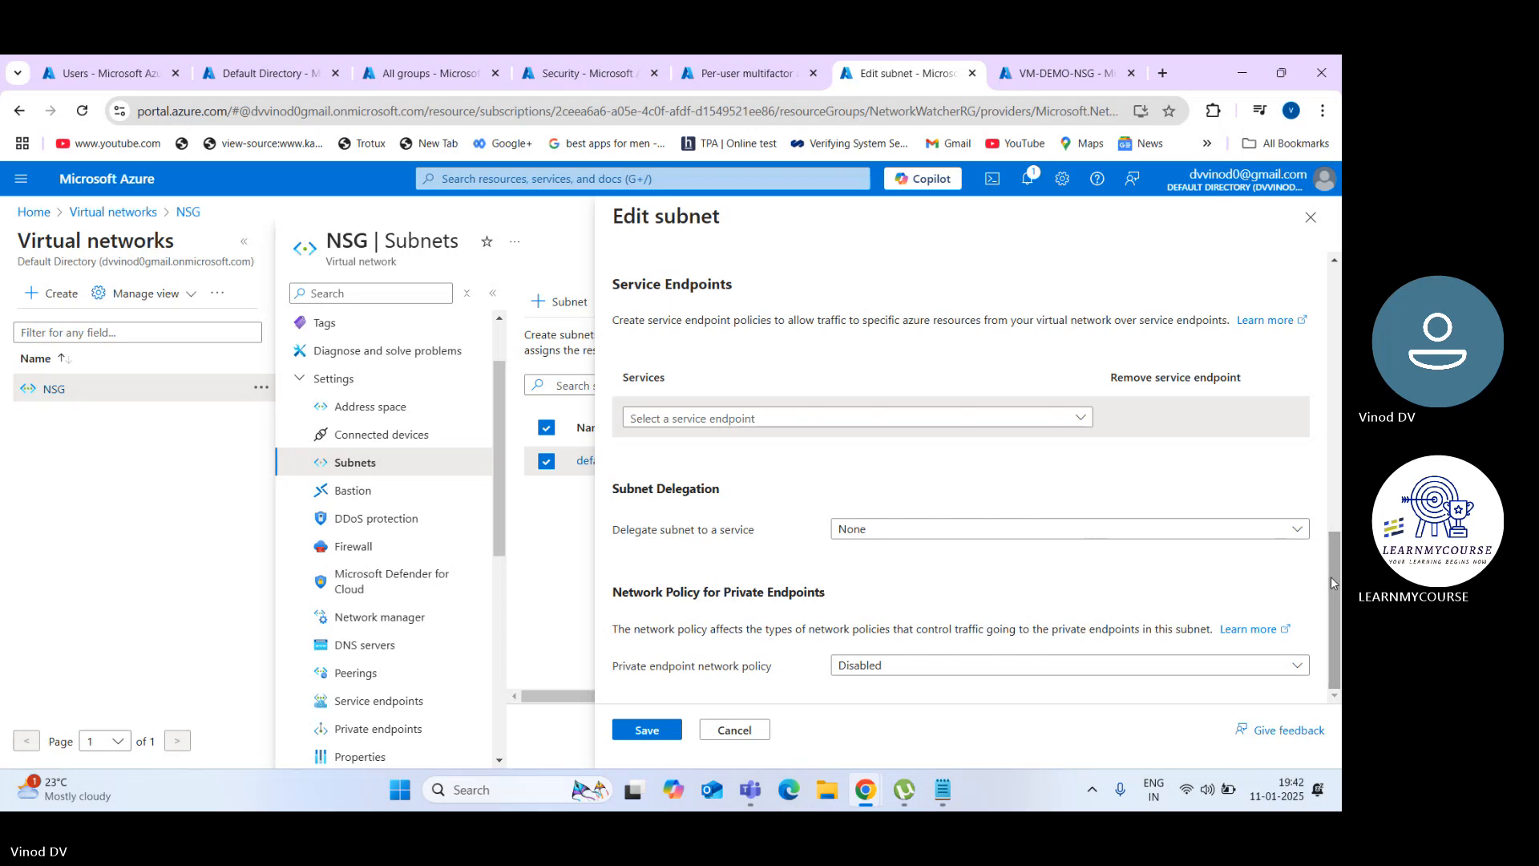
drag(1331, 576, 1286, 391)
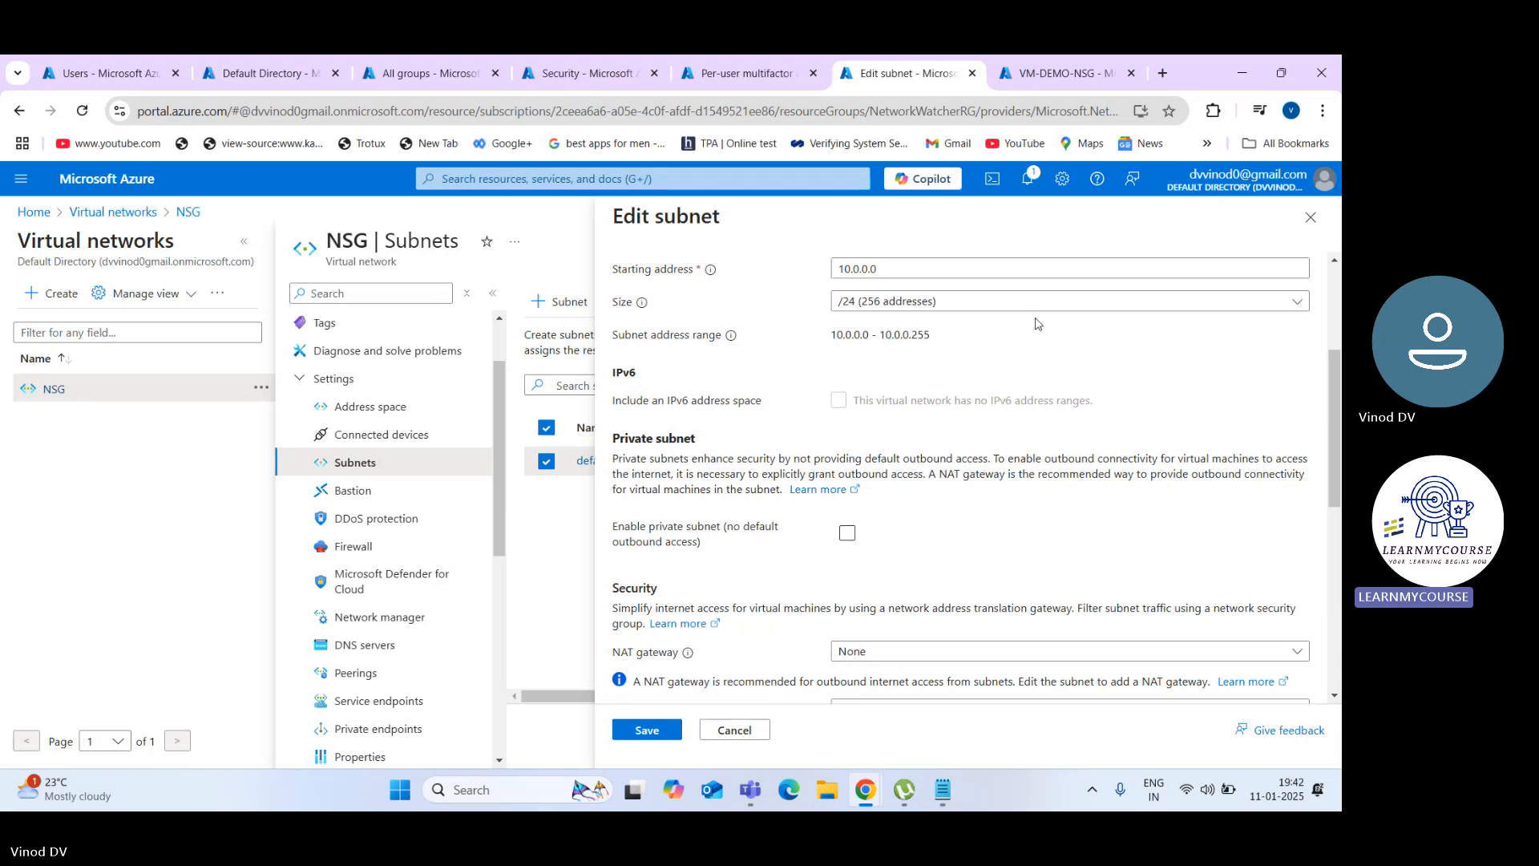
Step: Return to the Virtual networks list and open the default subnet of the network NSG for editing
click(697, 178)
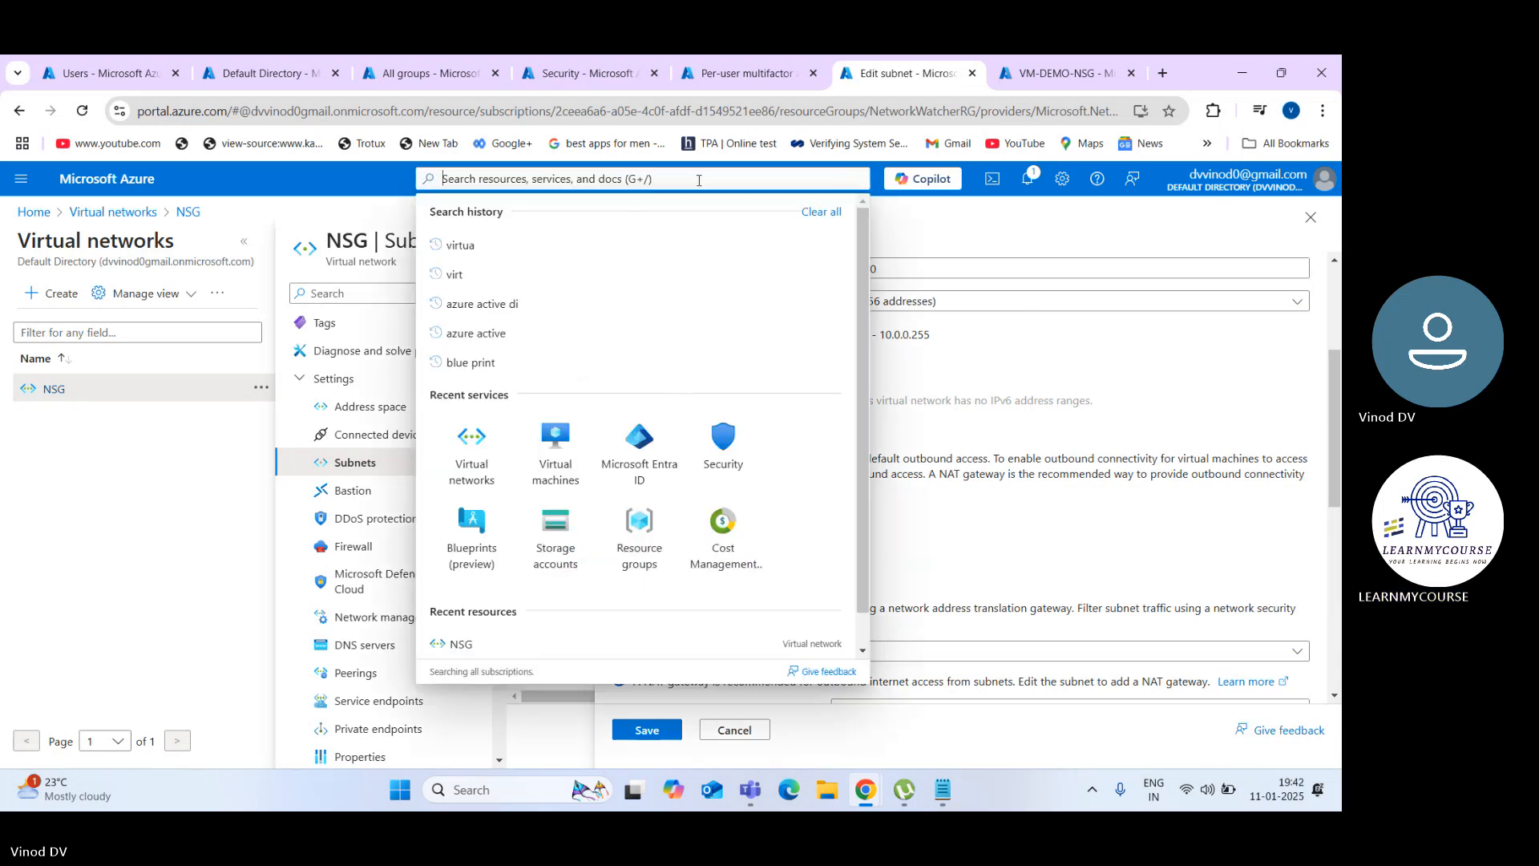
click(494, 432)
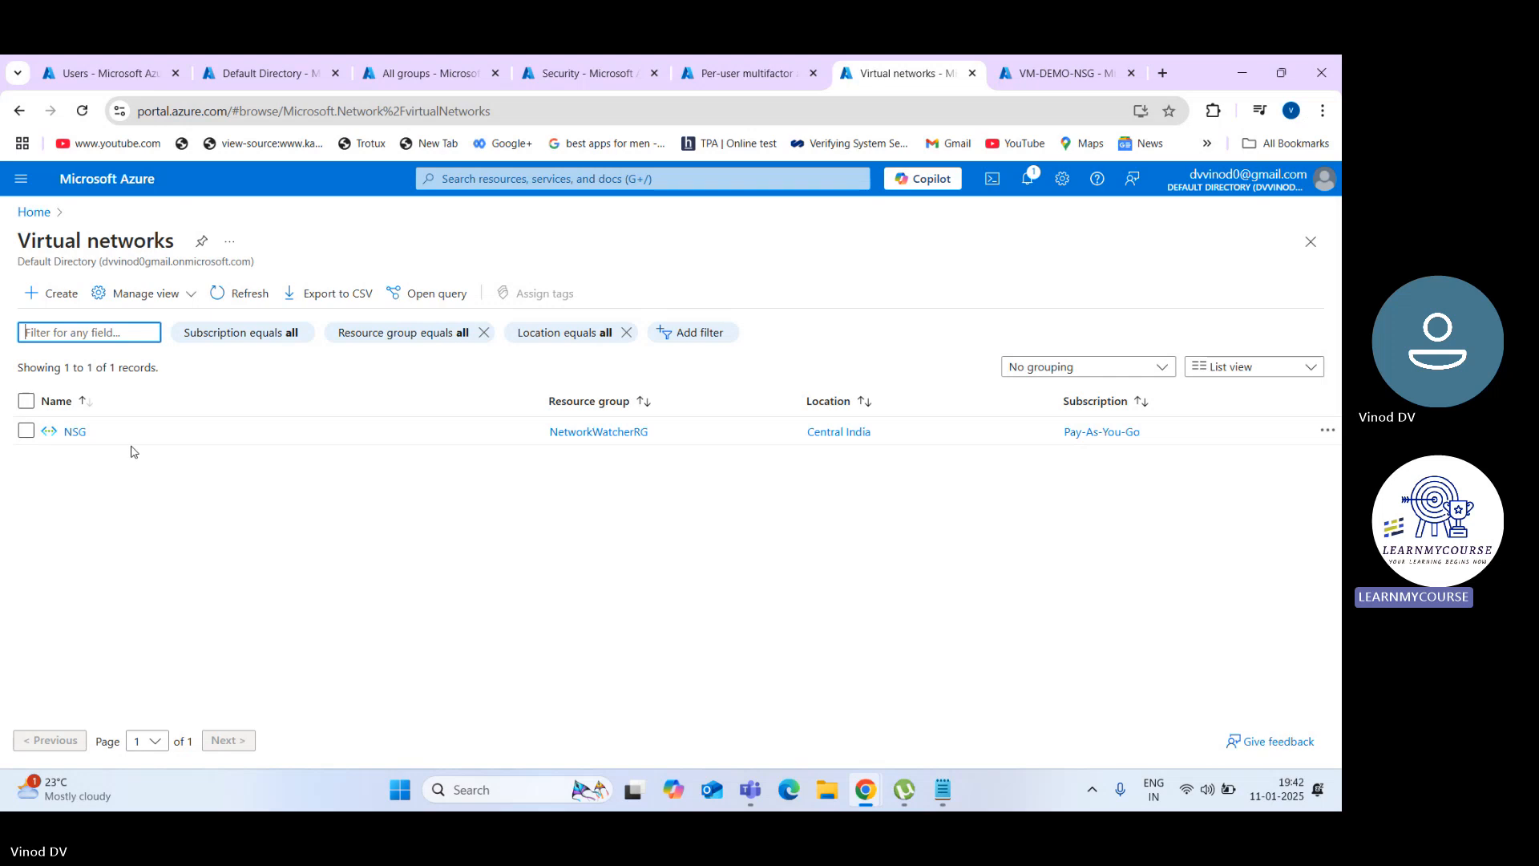
click(28, 431)
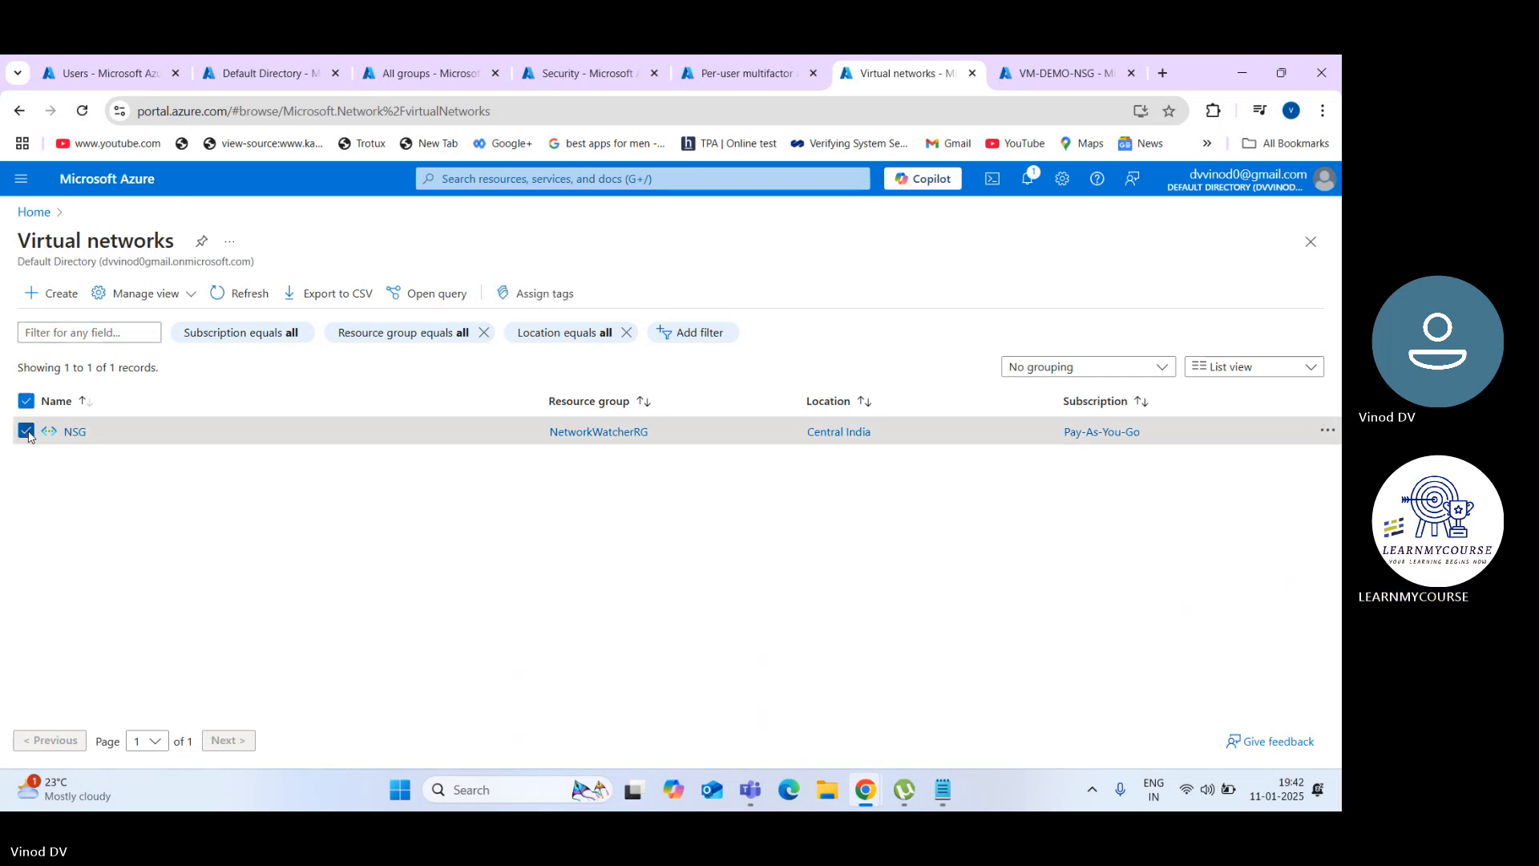
click(75, 432)
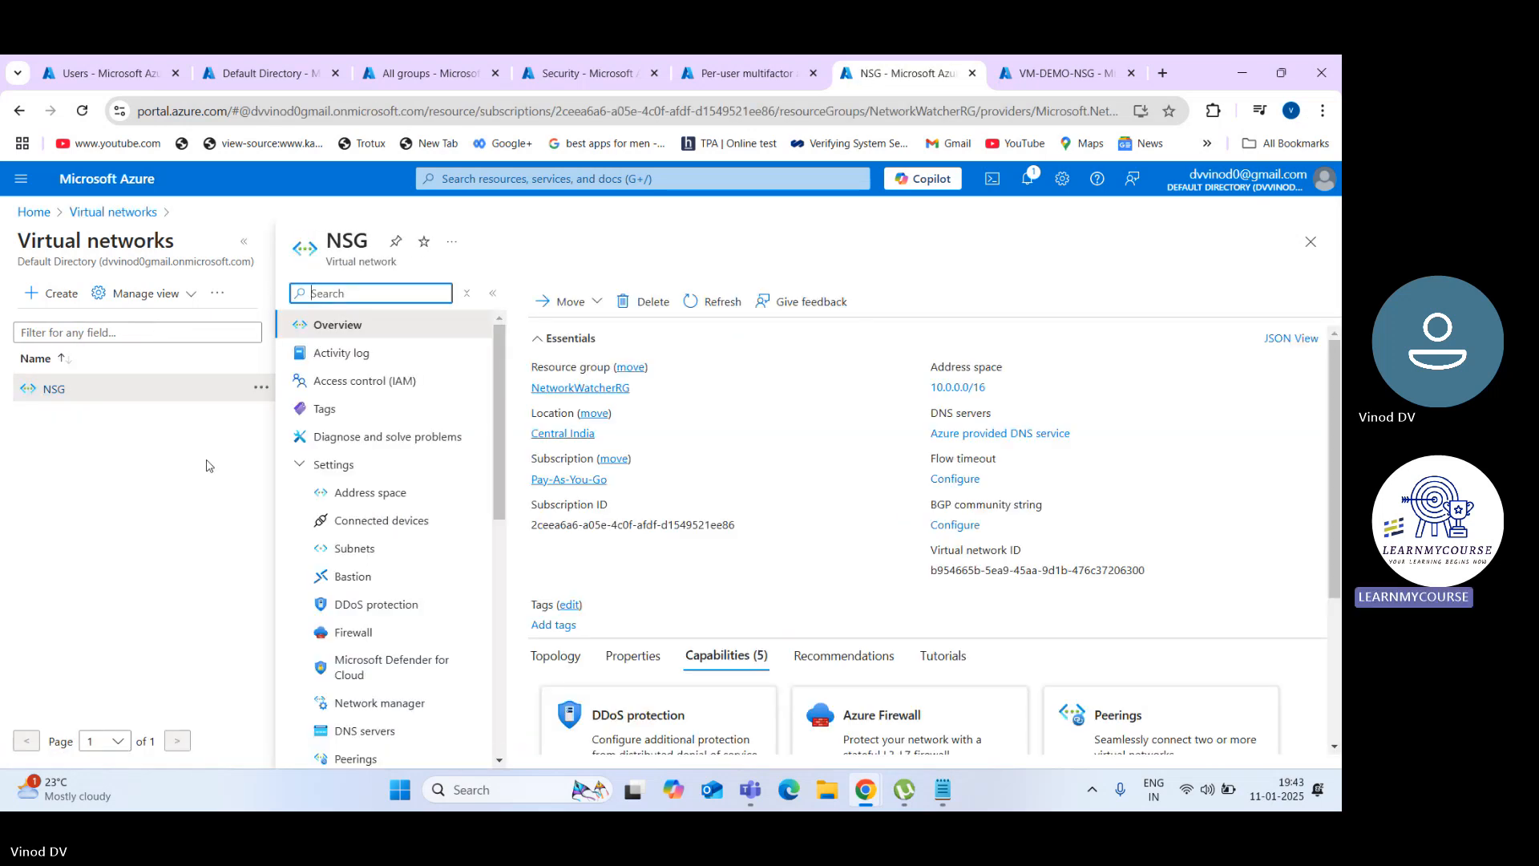
click(395, 559)
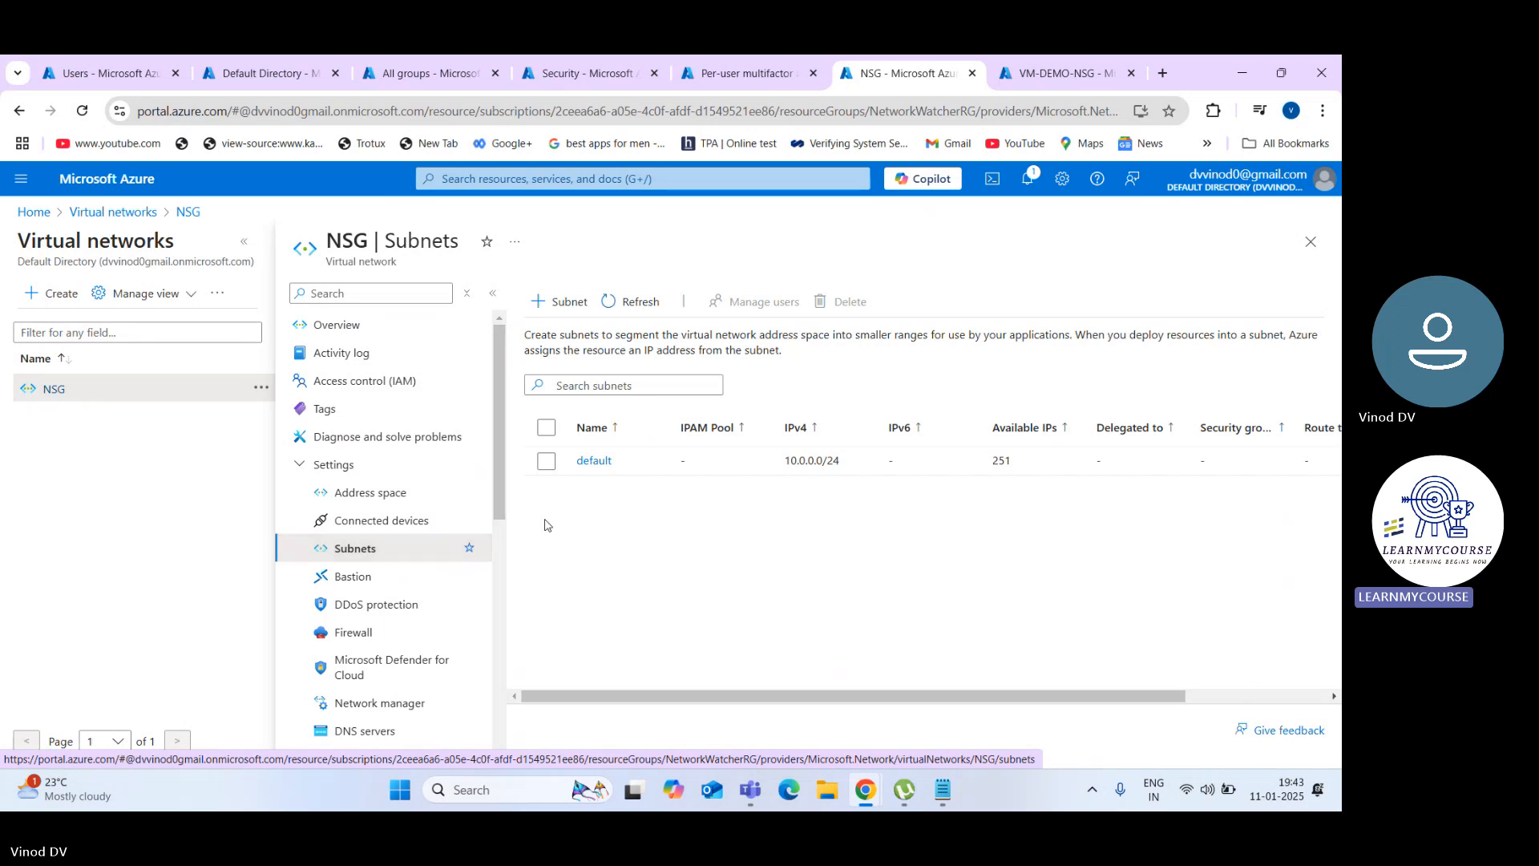
click(547, 461)
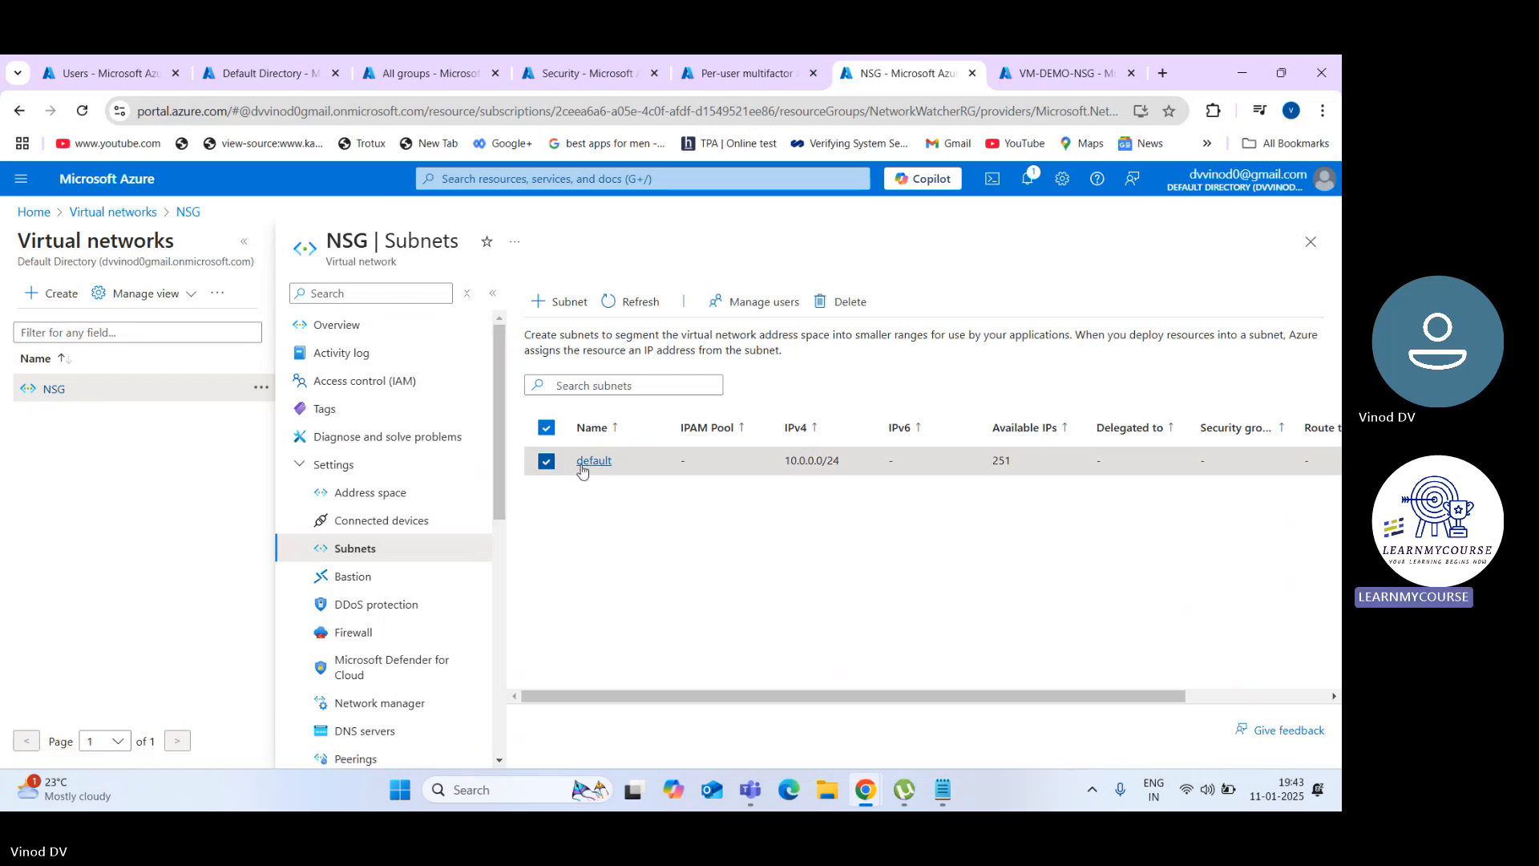
click(582, 463)
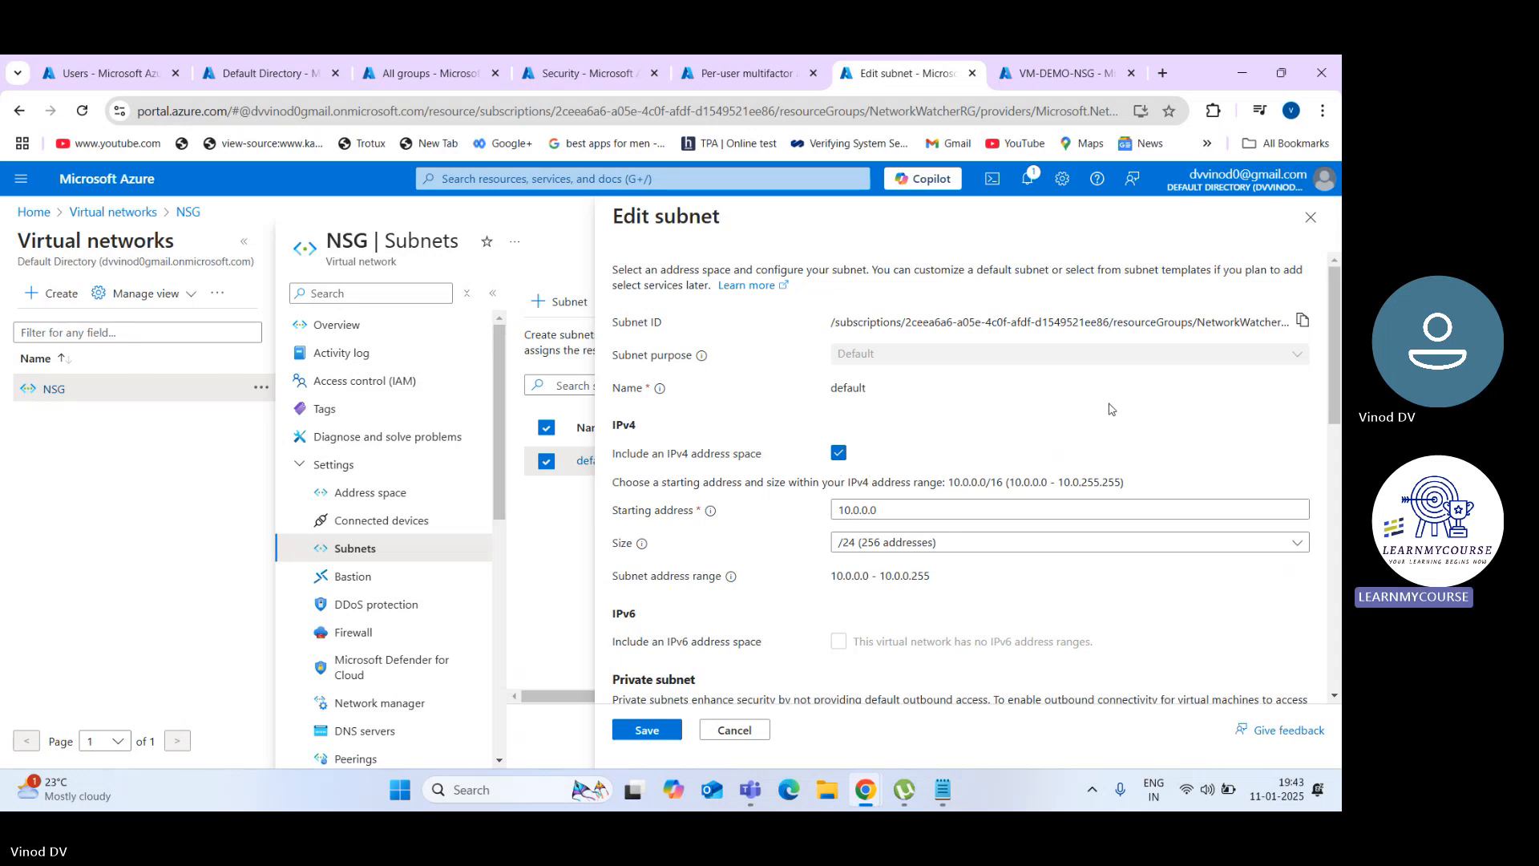
Step: Examine the default subnet's security settings and the options for its NAT gateway
click(1300, 326)
drag(1334, 329, 1340, 462)
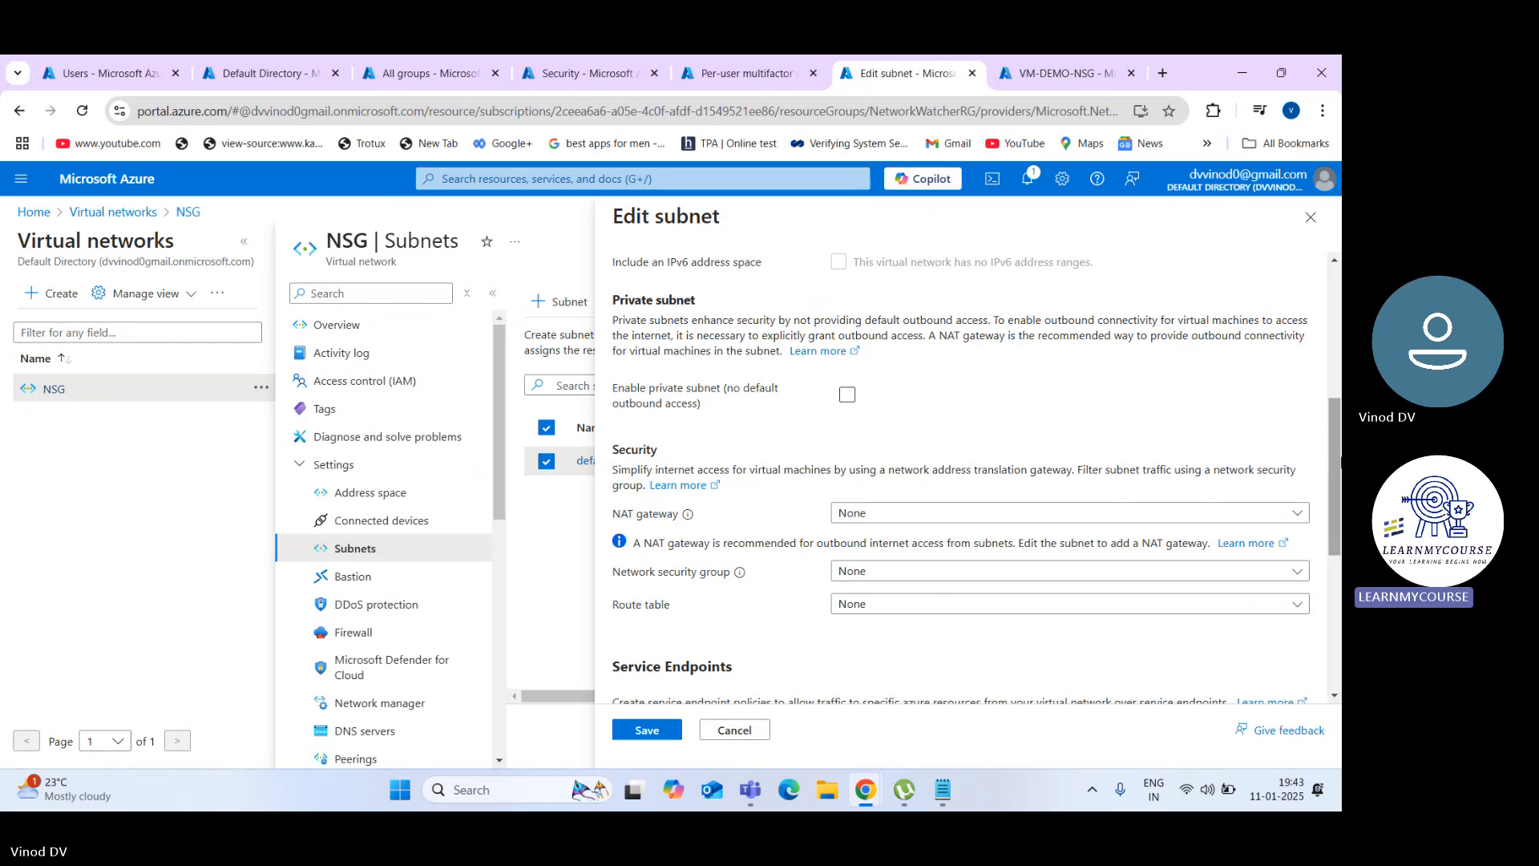
click(1197, 519)
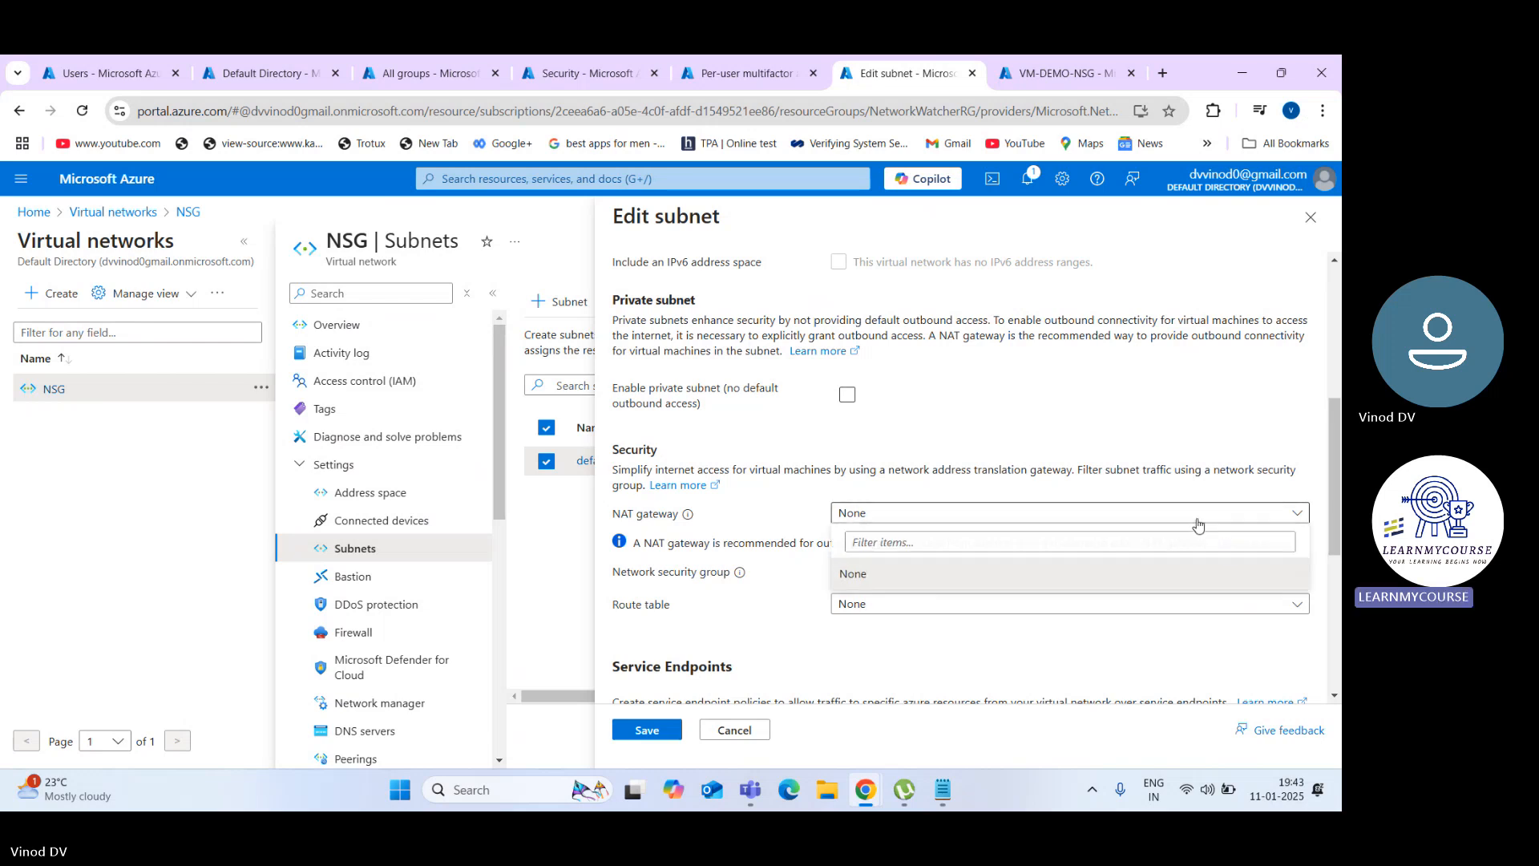
click(1197, 521)
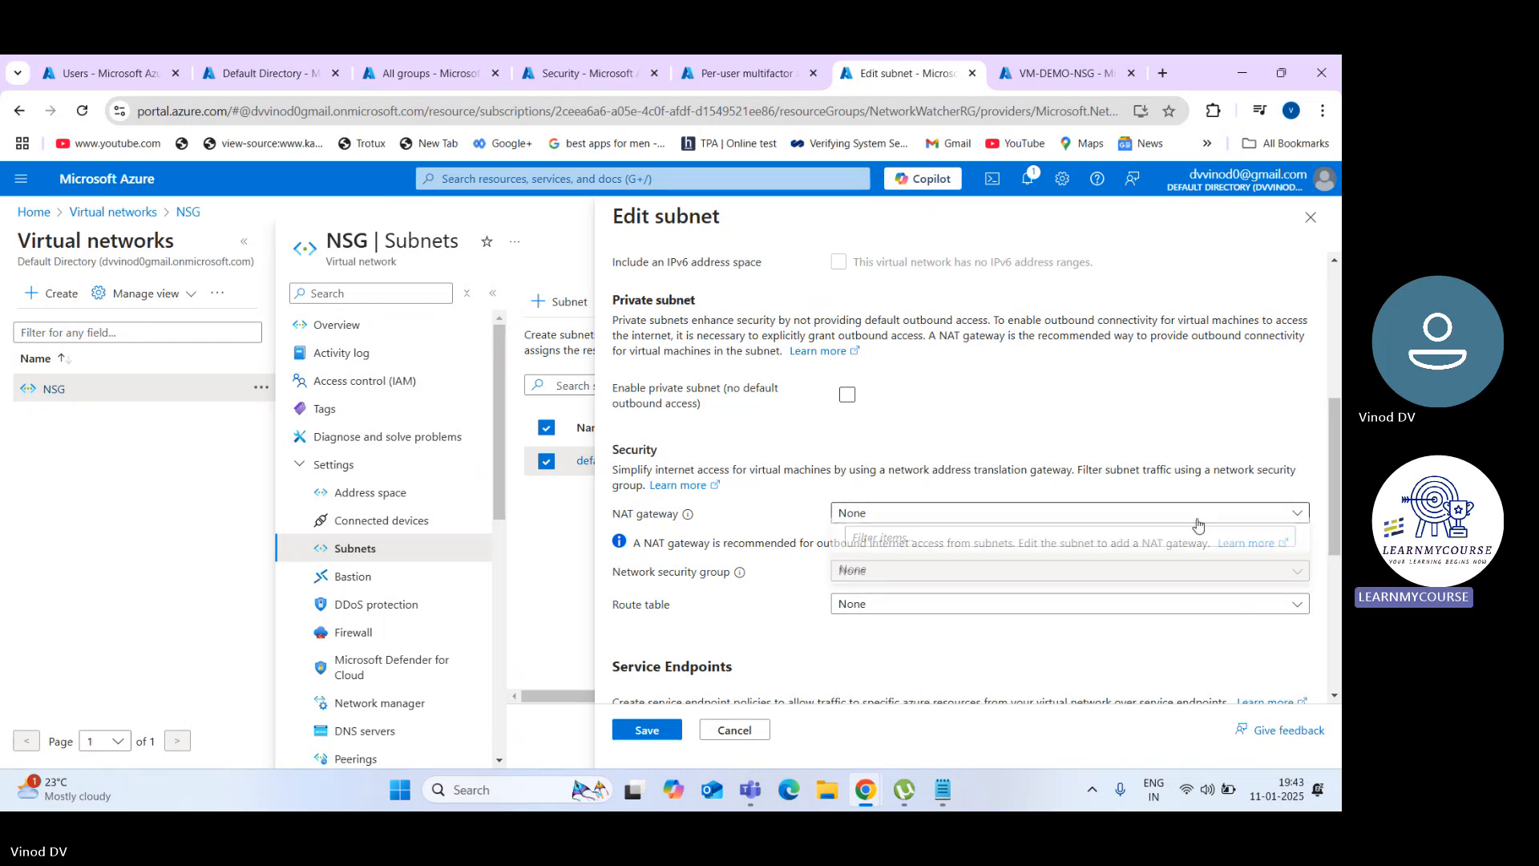
Step: Assign VM-DEMO-NSG as the default subnet's network security group, leaving its NAT gateway set to None
click(1197, 521)
click(1196, 521)
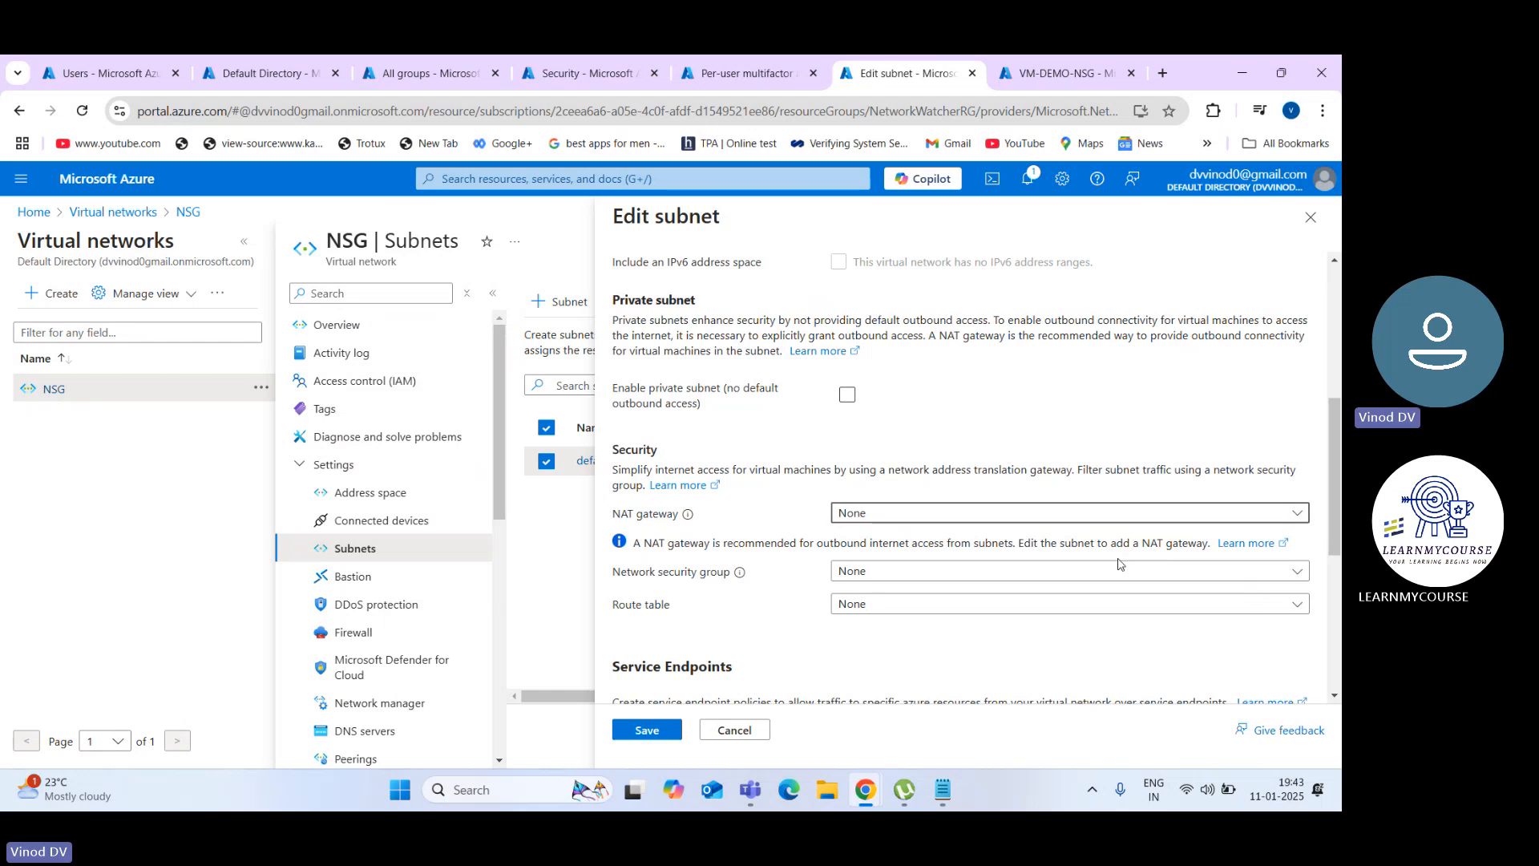
click(1104, 578)
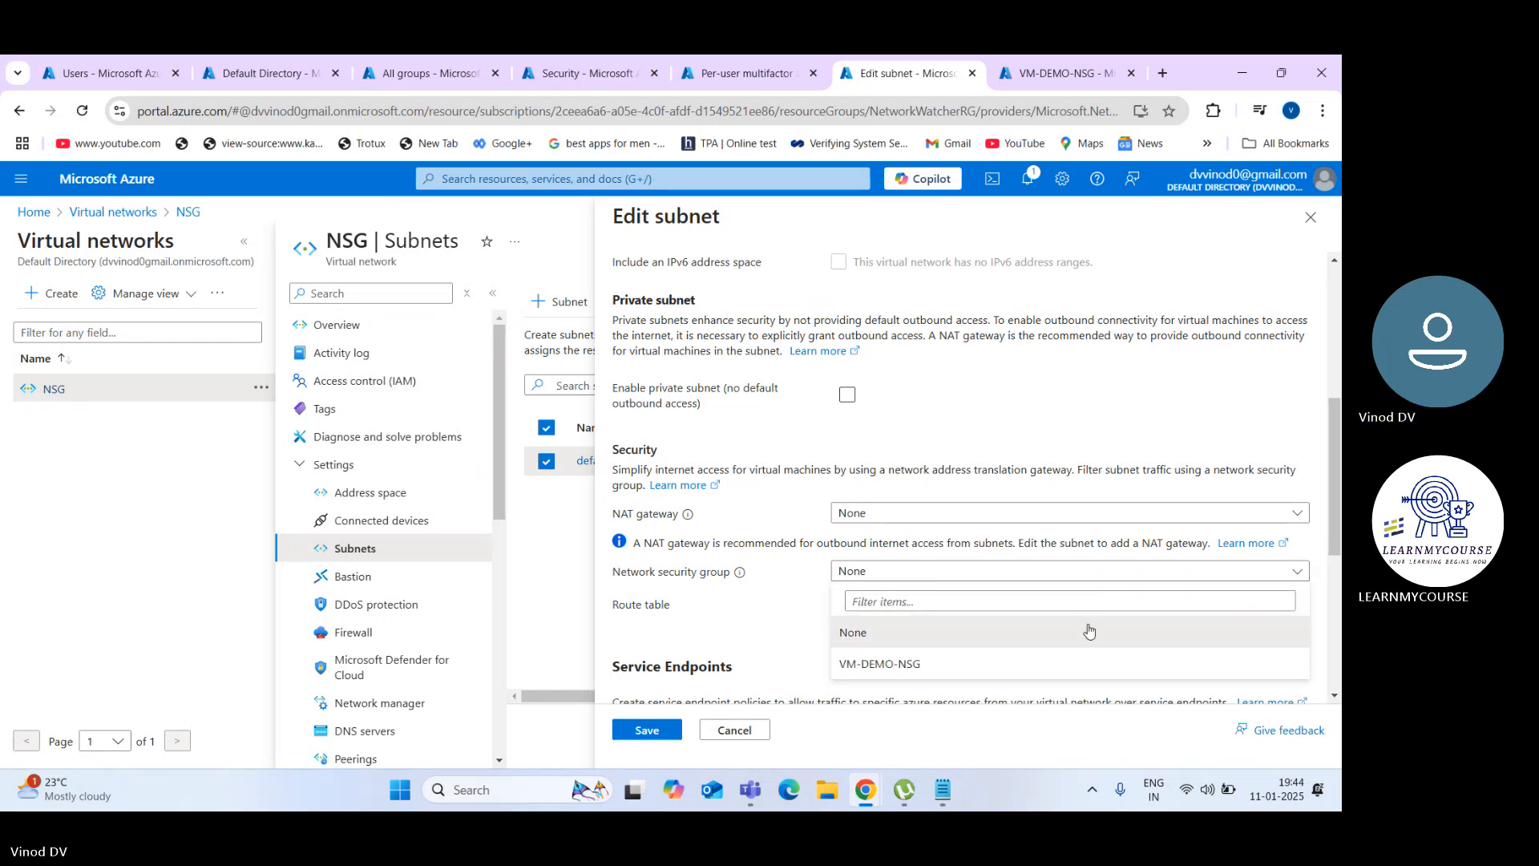
click(1074, 661)
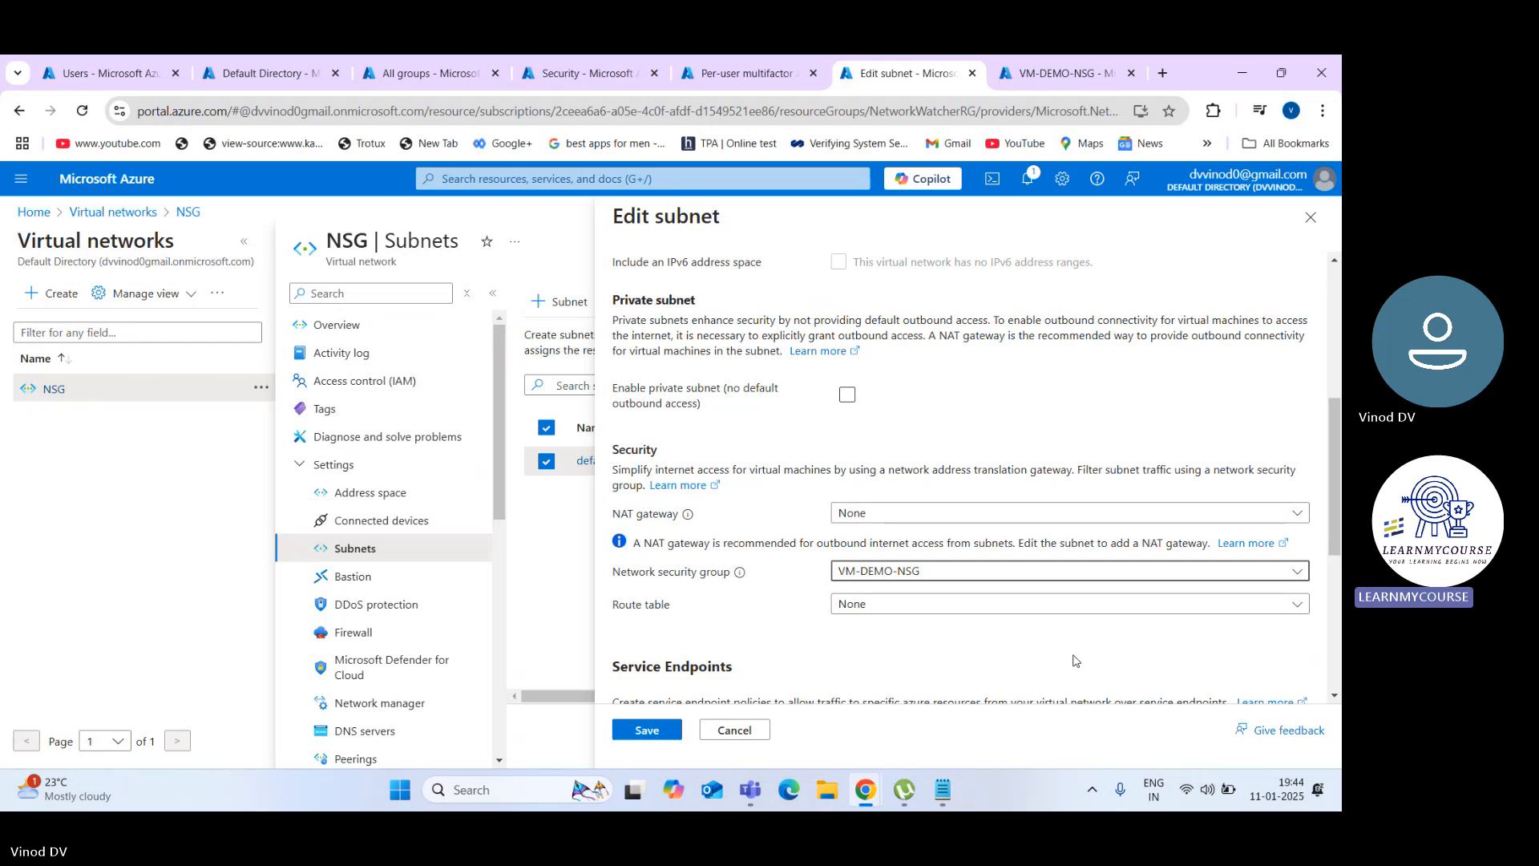
Step: Examine the services available as service endpoints for the default subnet without selecting any
drag(1340, 503, 1341, 603)
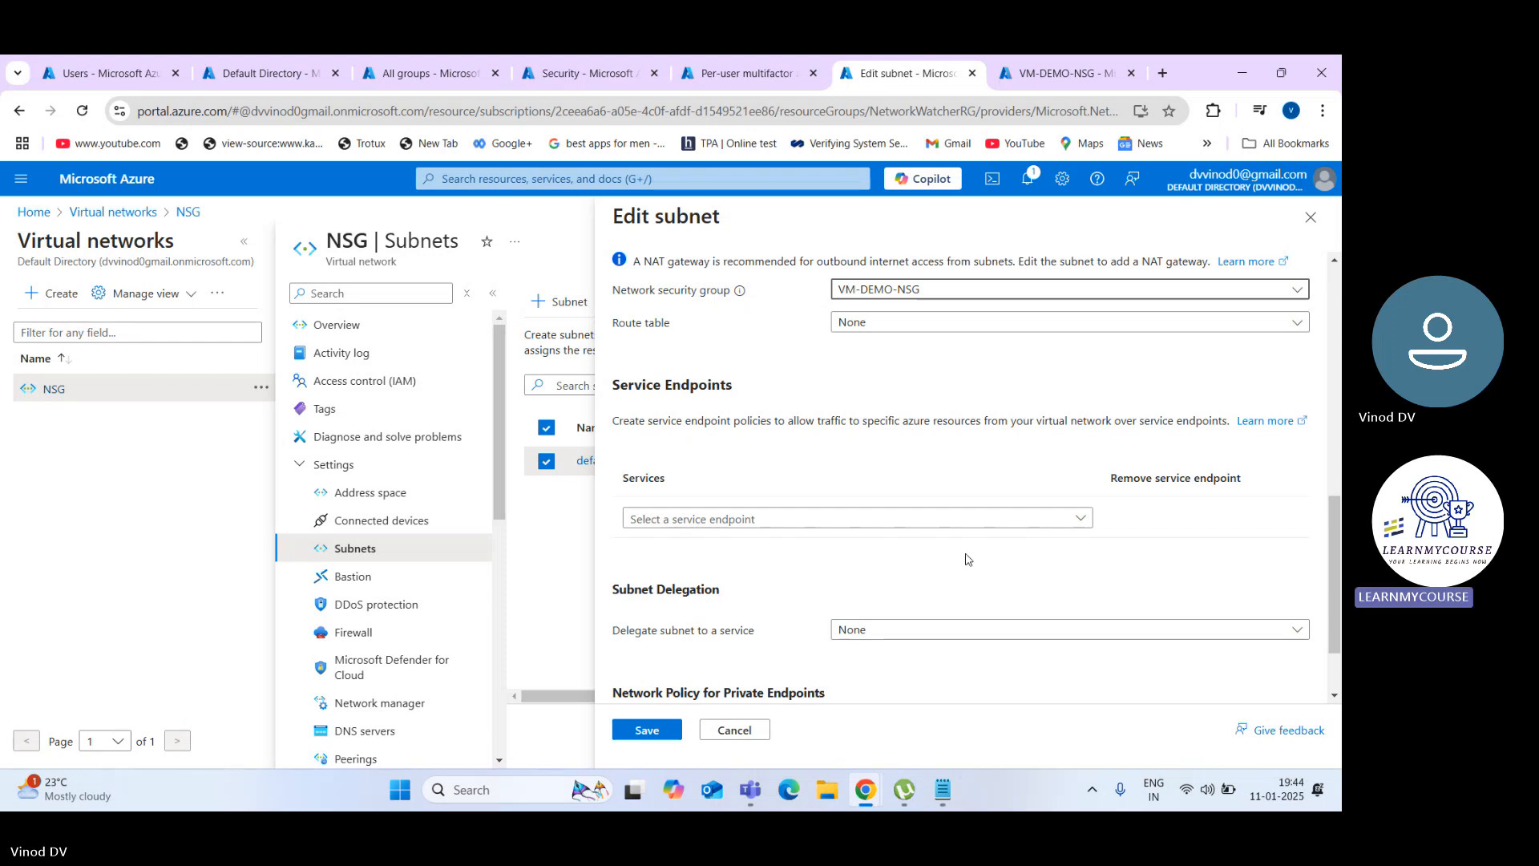
click(863, 521)
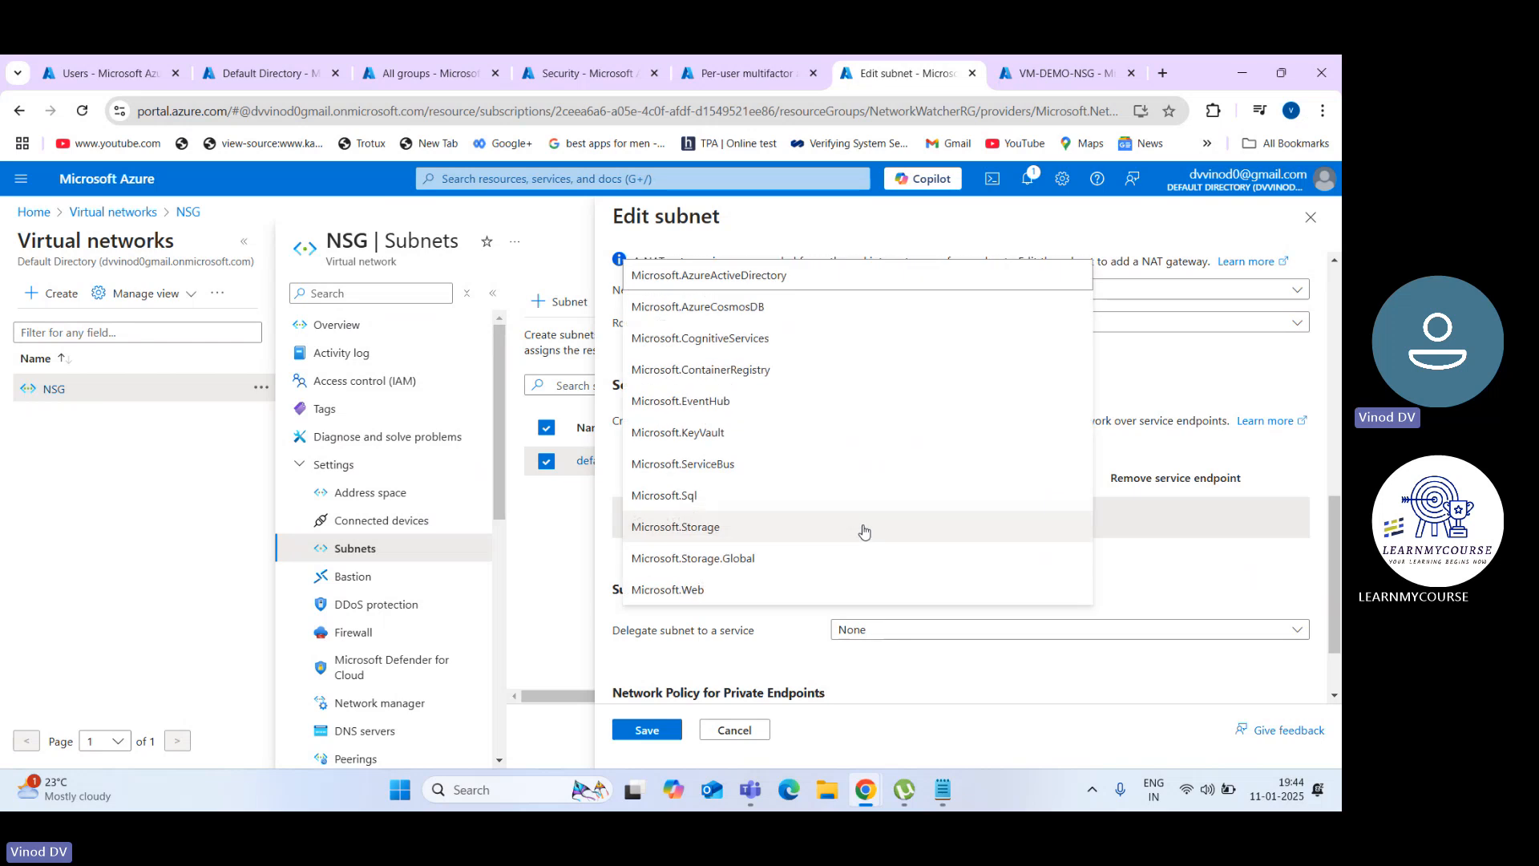
click(1111, 593)
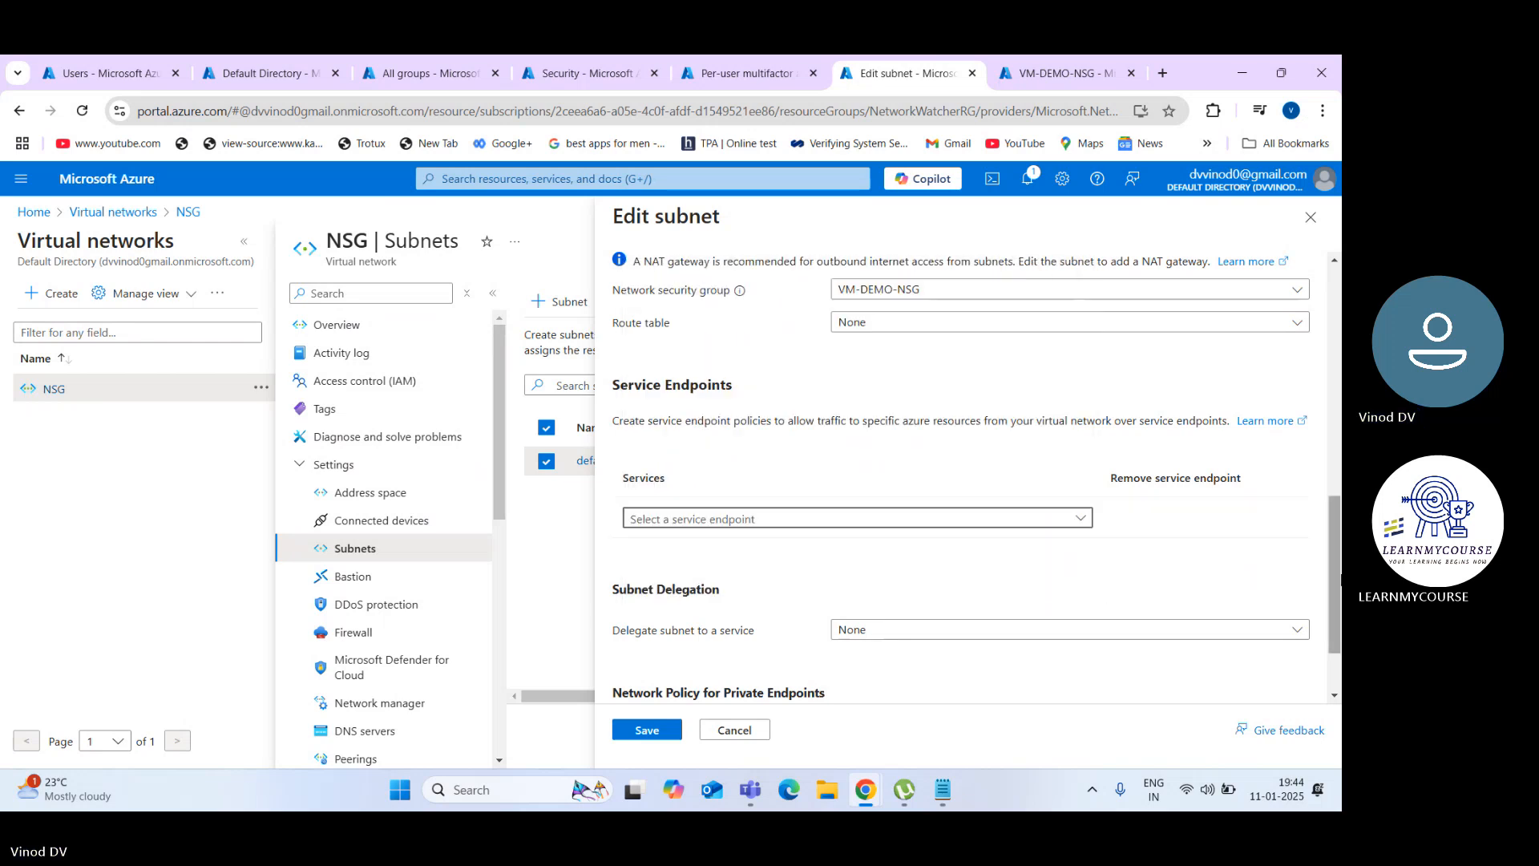
scroll(1335, 601, down, 1)
scroll(1336, 602, down, 2)
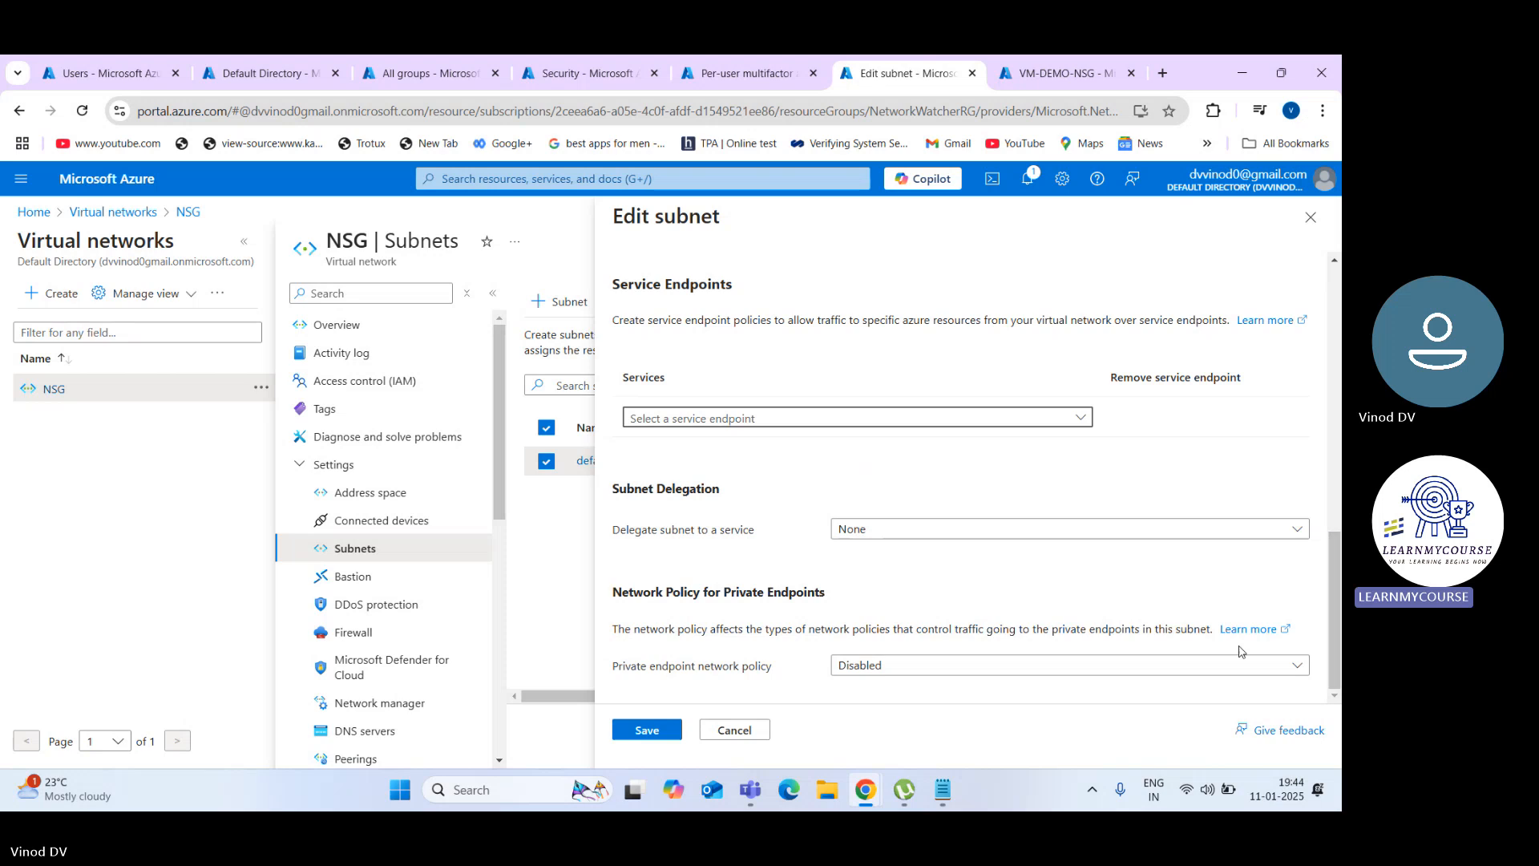
click(896, 432)
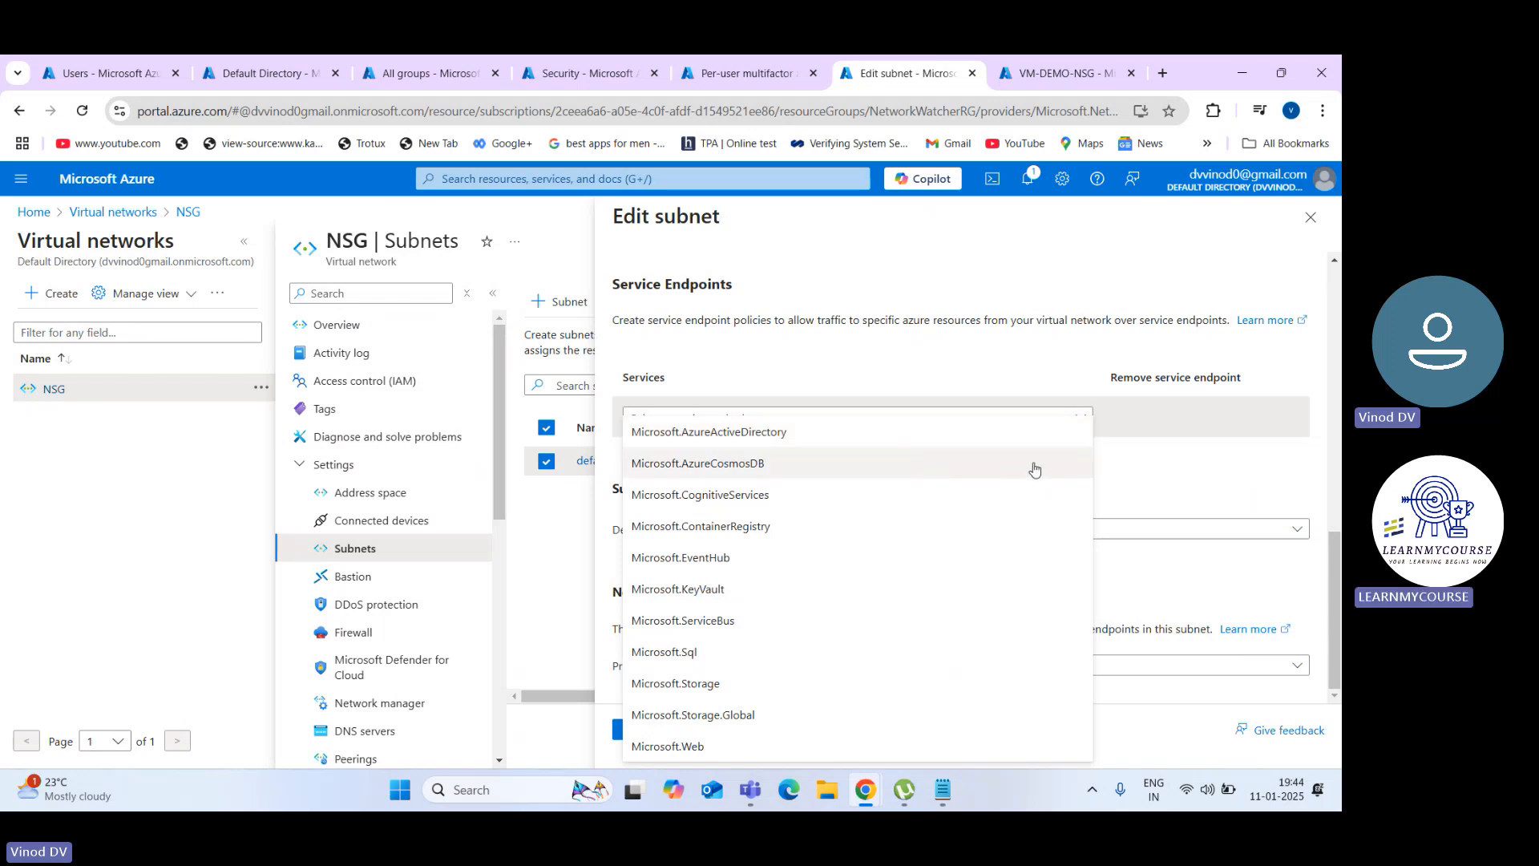
click(1144, 471)
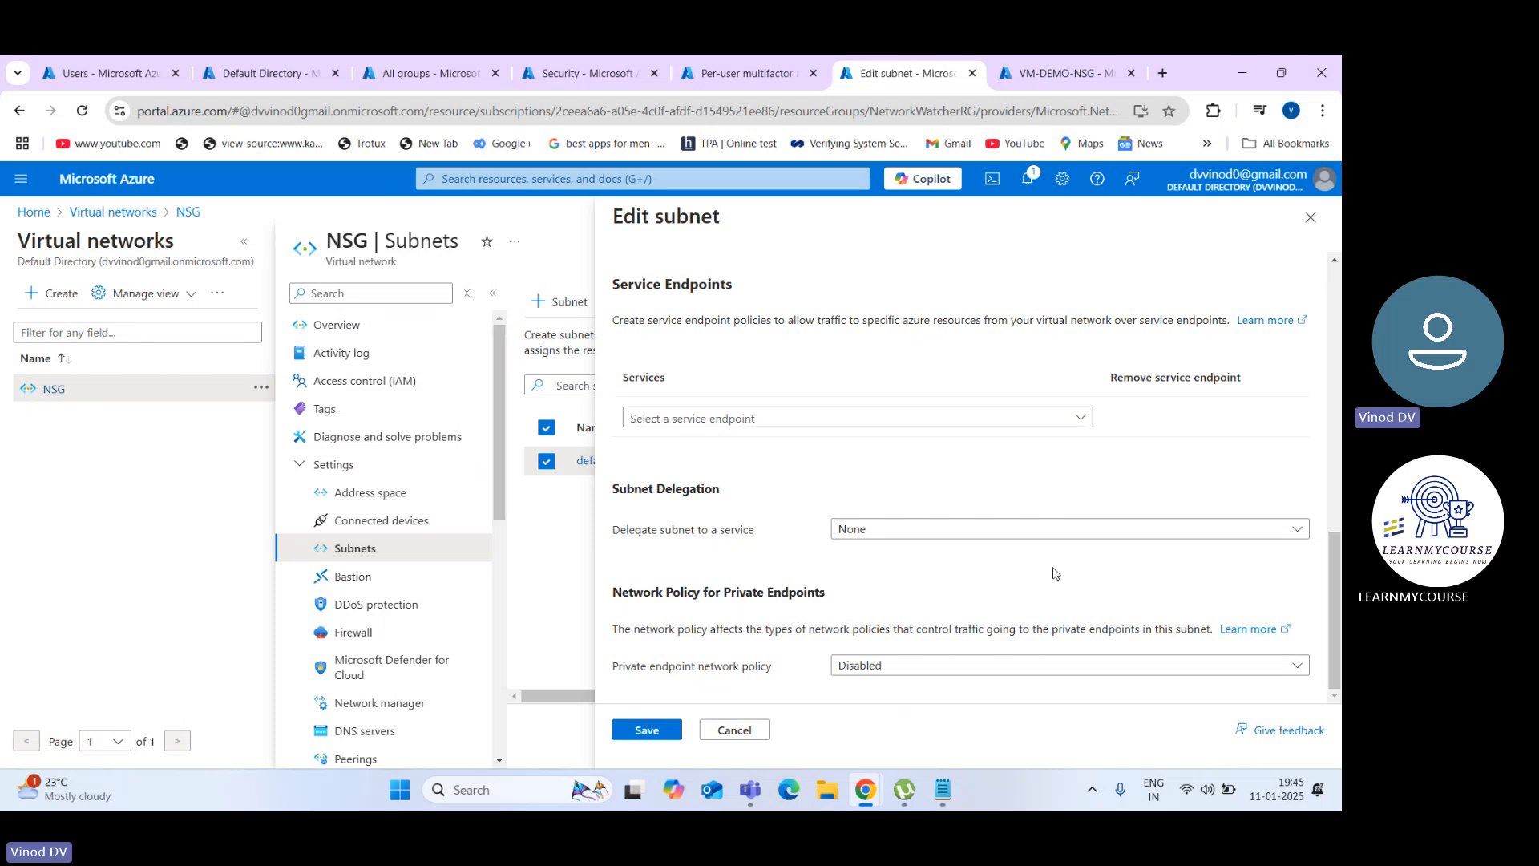
Step: Examine the services the default subnet can be delegated to and keep the delegation at None
click(1017, 528)
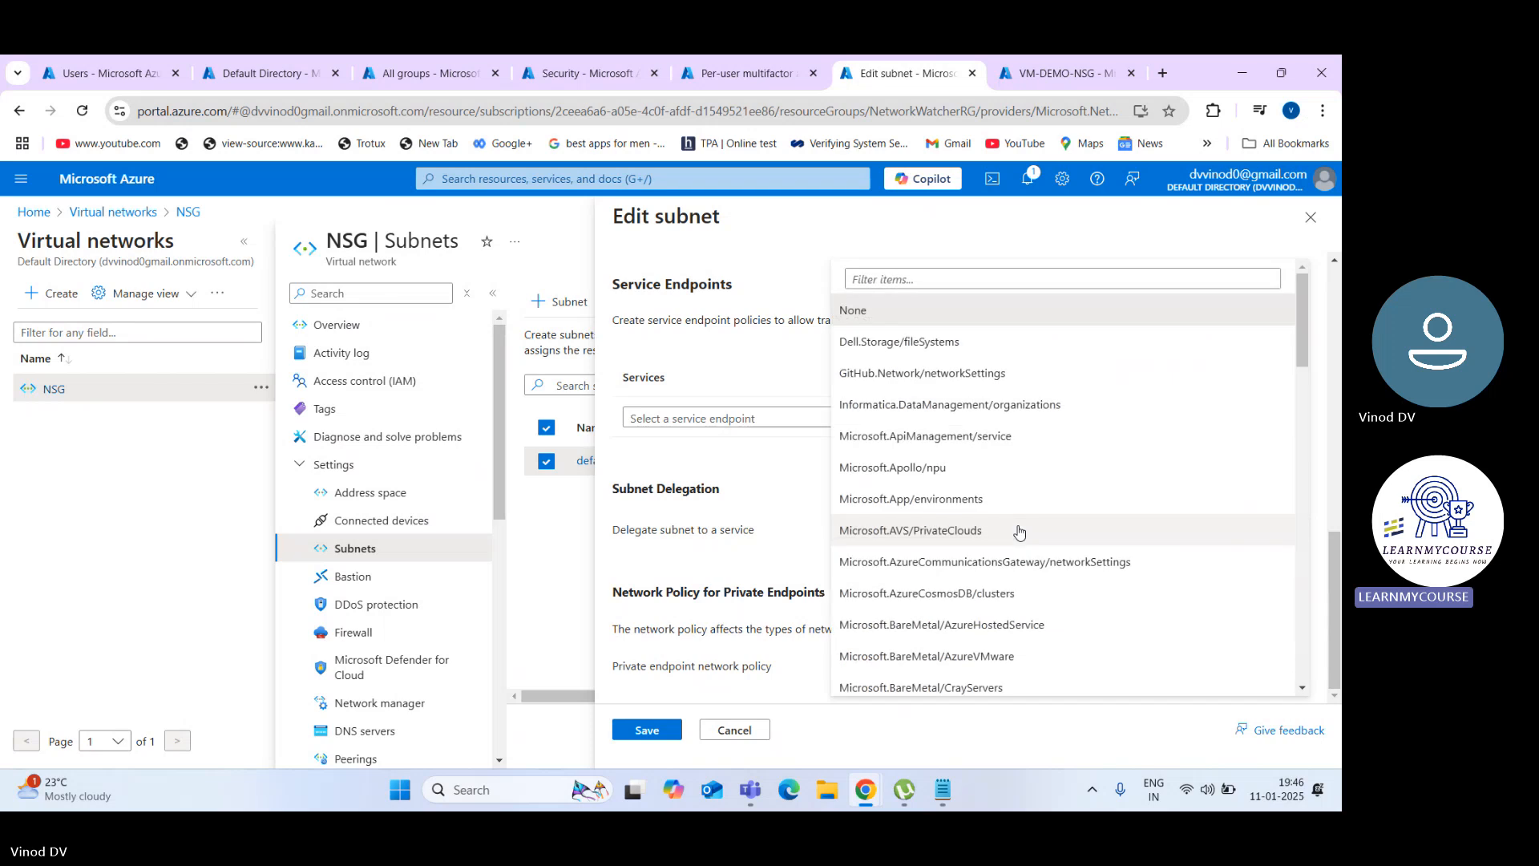
click(797, 525)
click(851, 529)
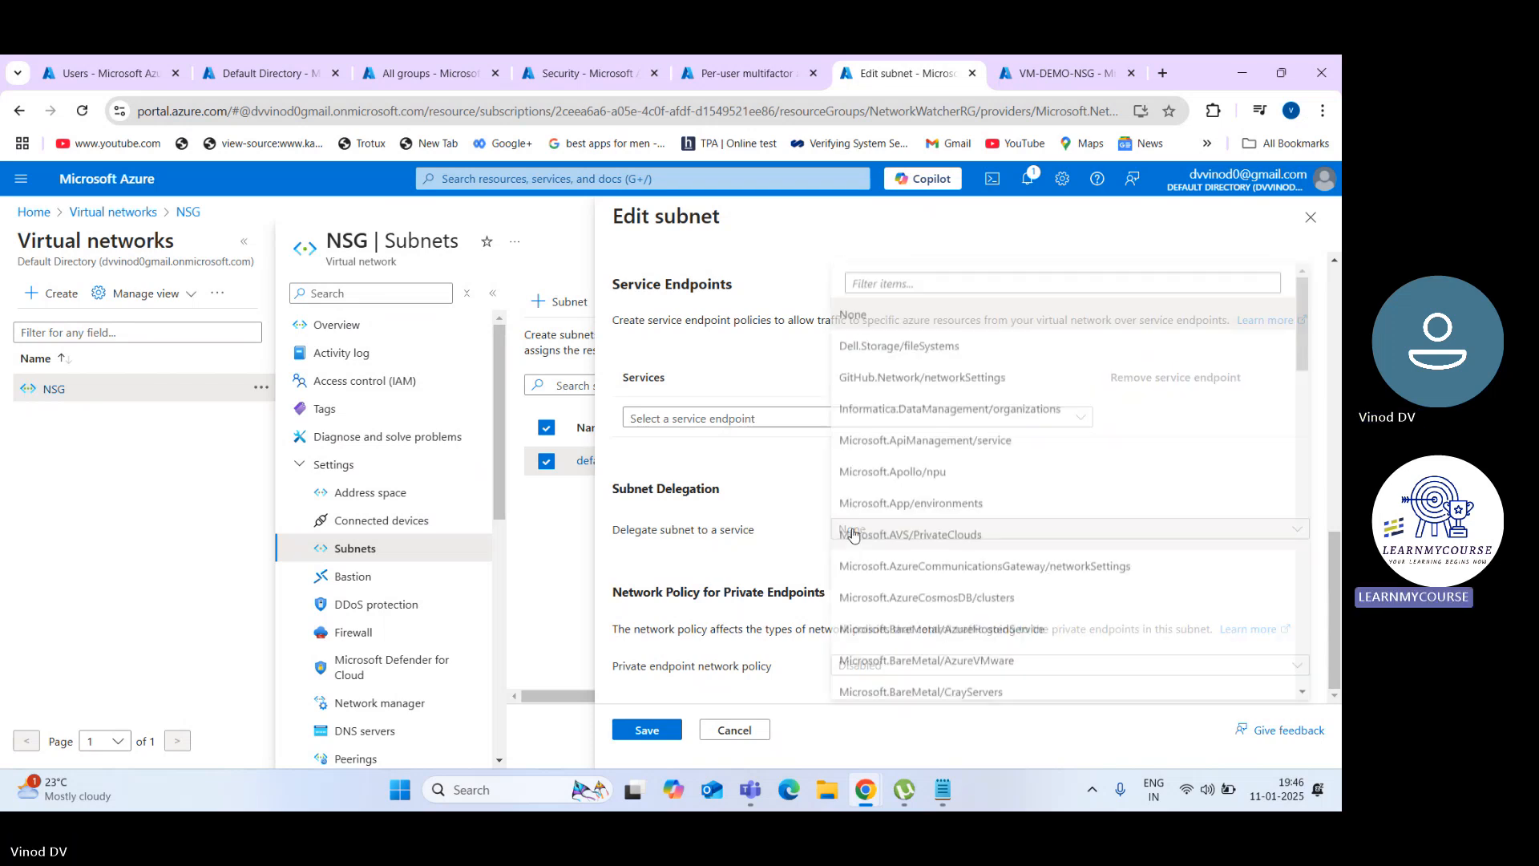
click(854, 531)
click(853, 533)
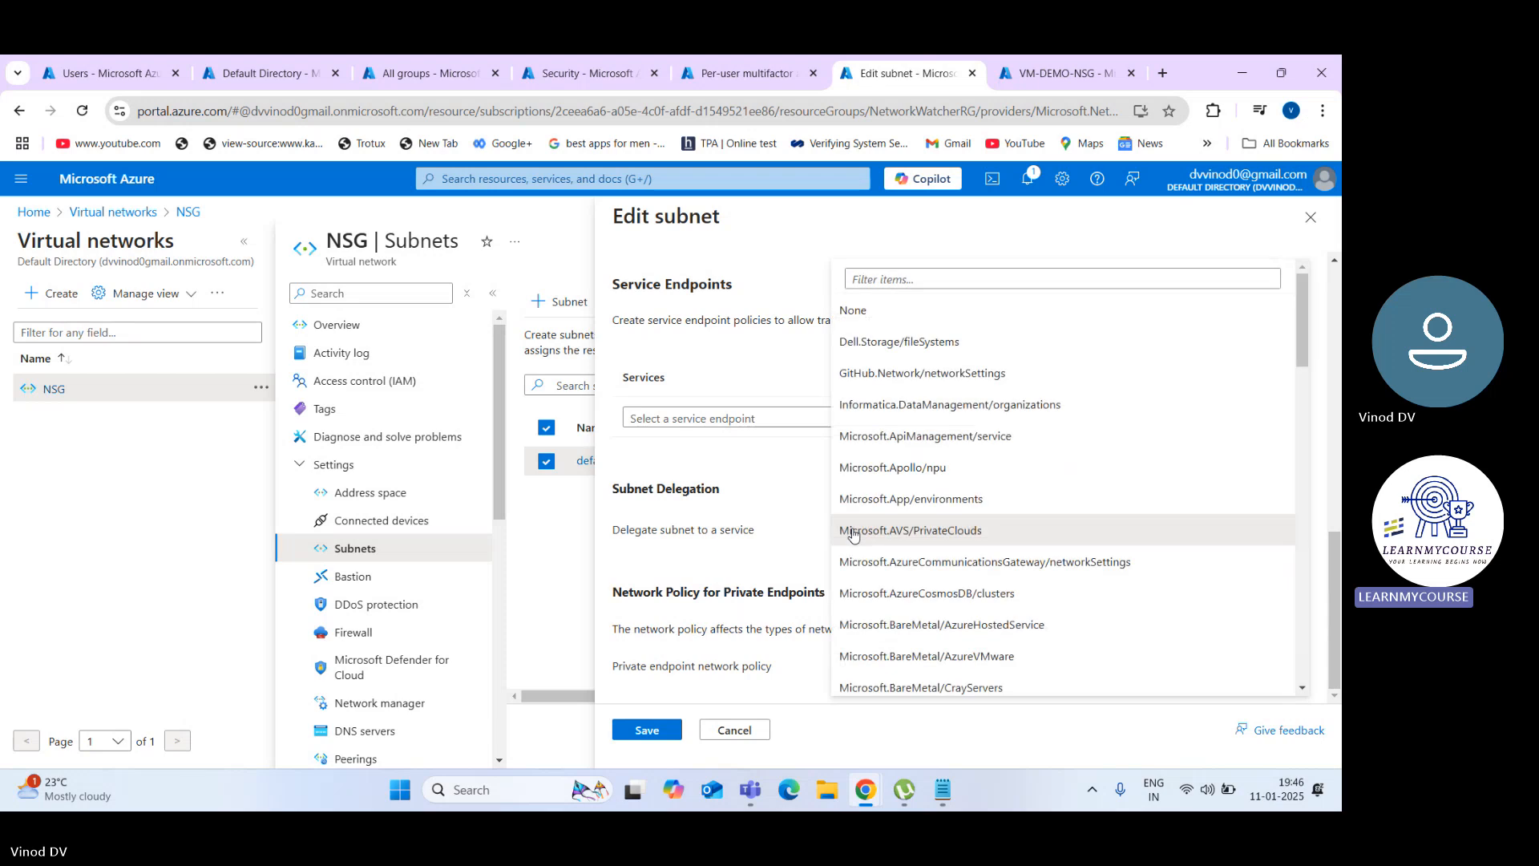
click(912, 302)
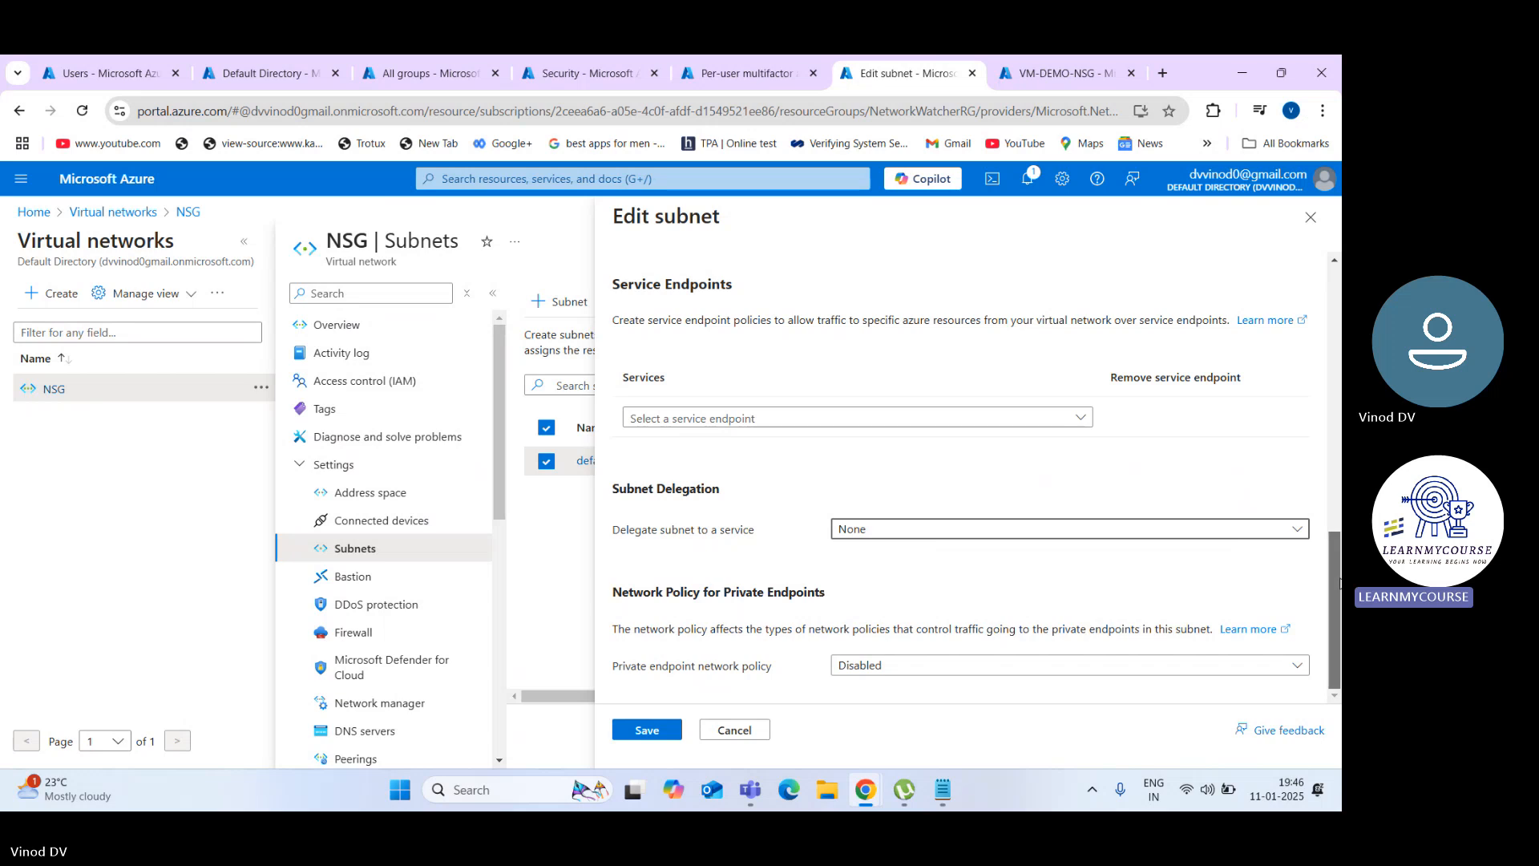
Step: Review the network policy section for private endpoints and save the default subnet's settings
mouse_move(1338, 583)
mouse_down()
mouse_move(1336, 312)
mouse_move(1339, 585)
mouse_up()
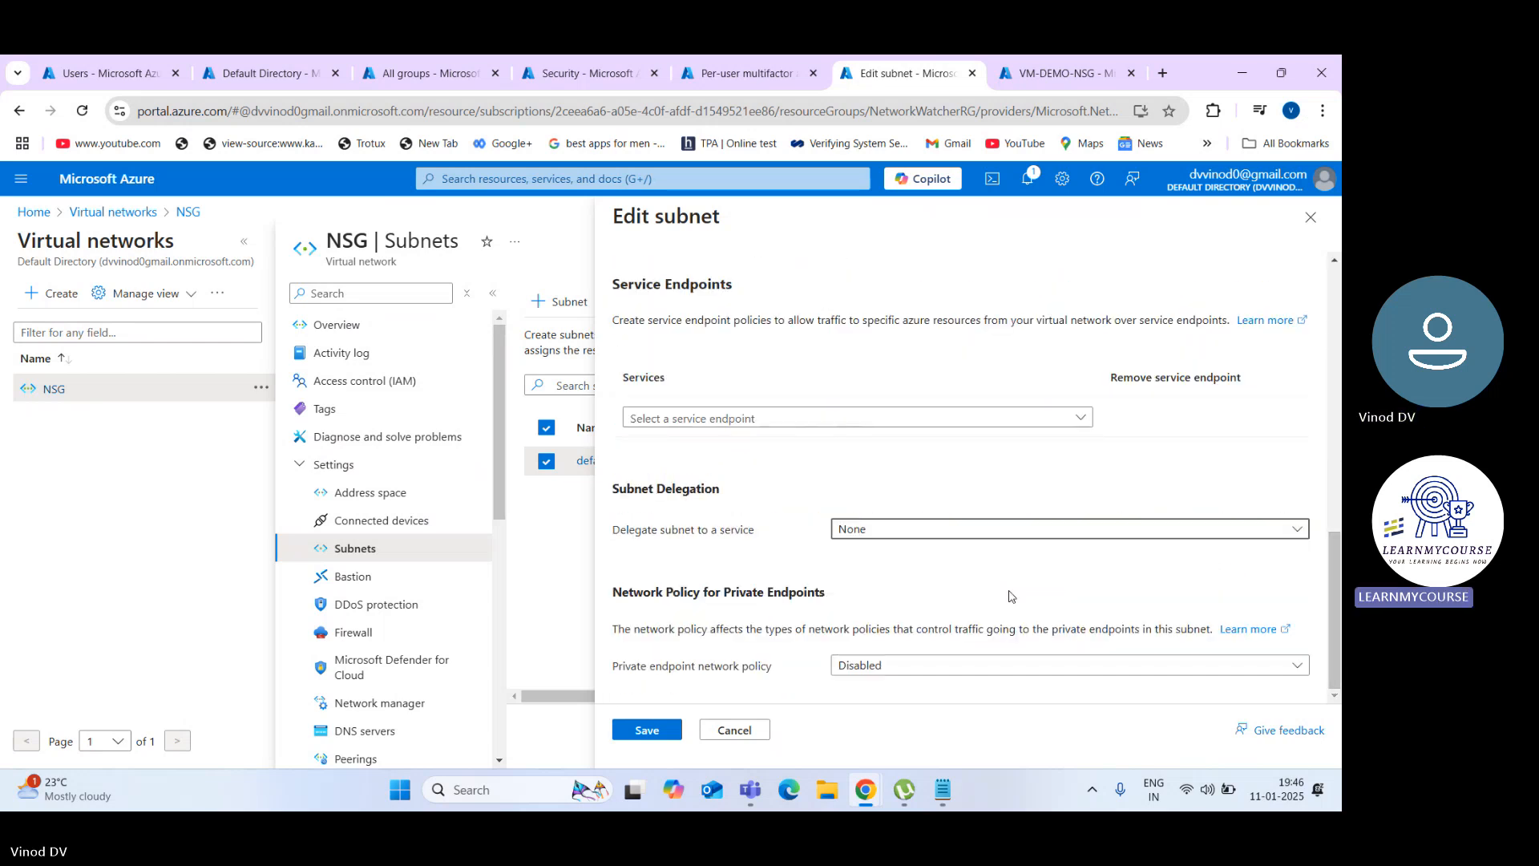
double_click(794, 594)
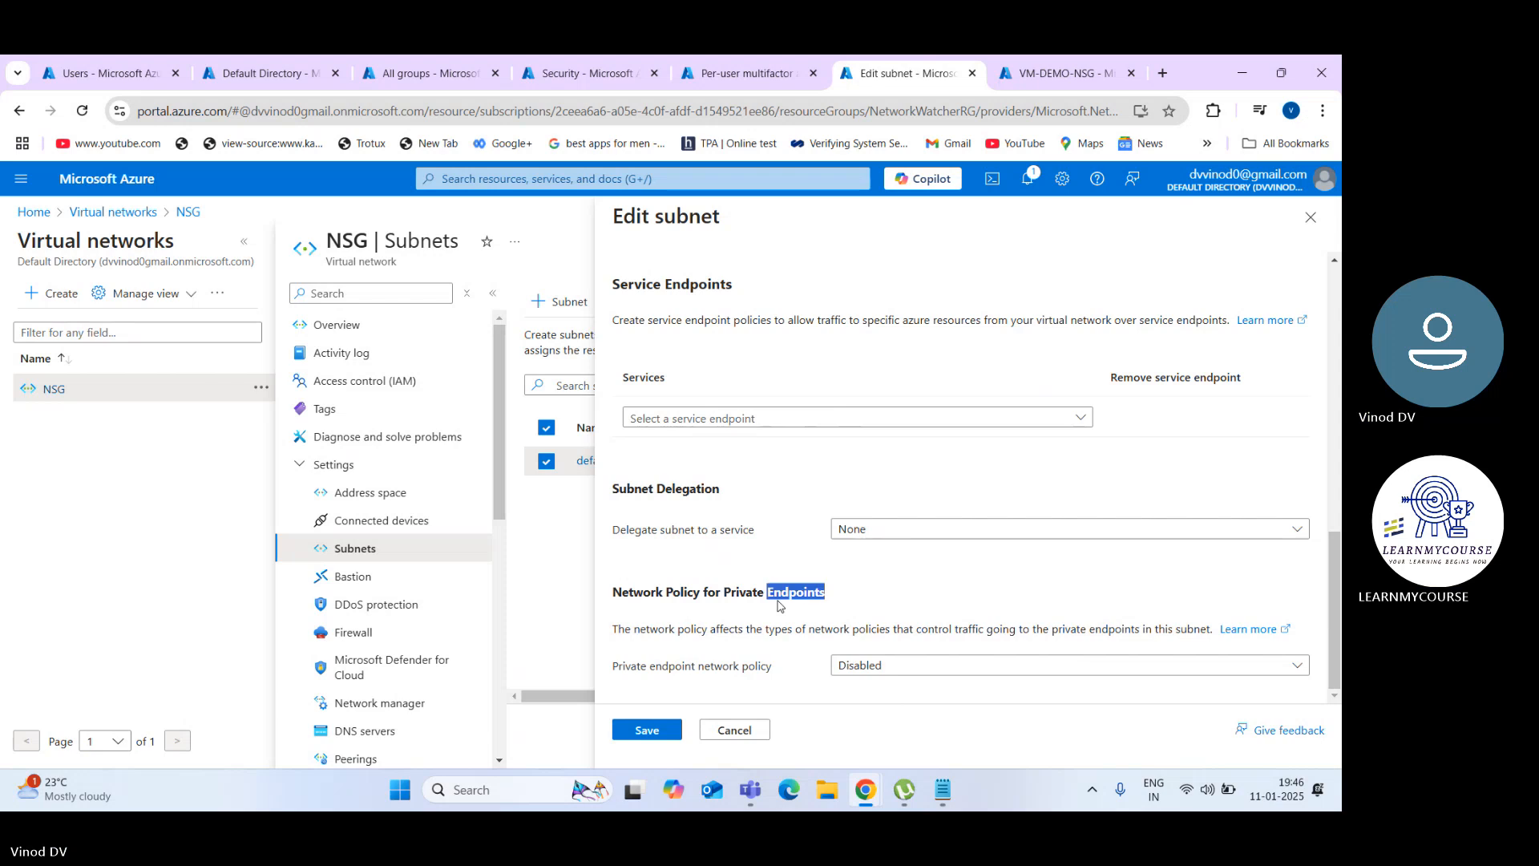
double_click(729, 593)
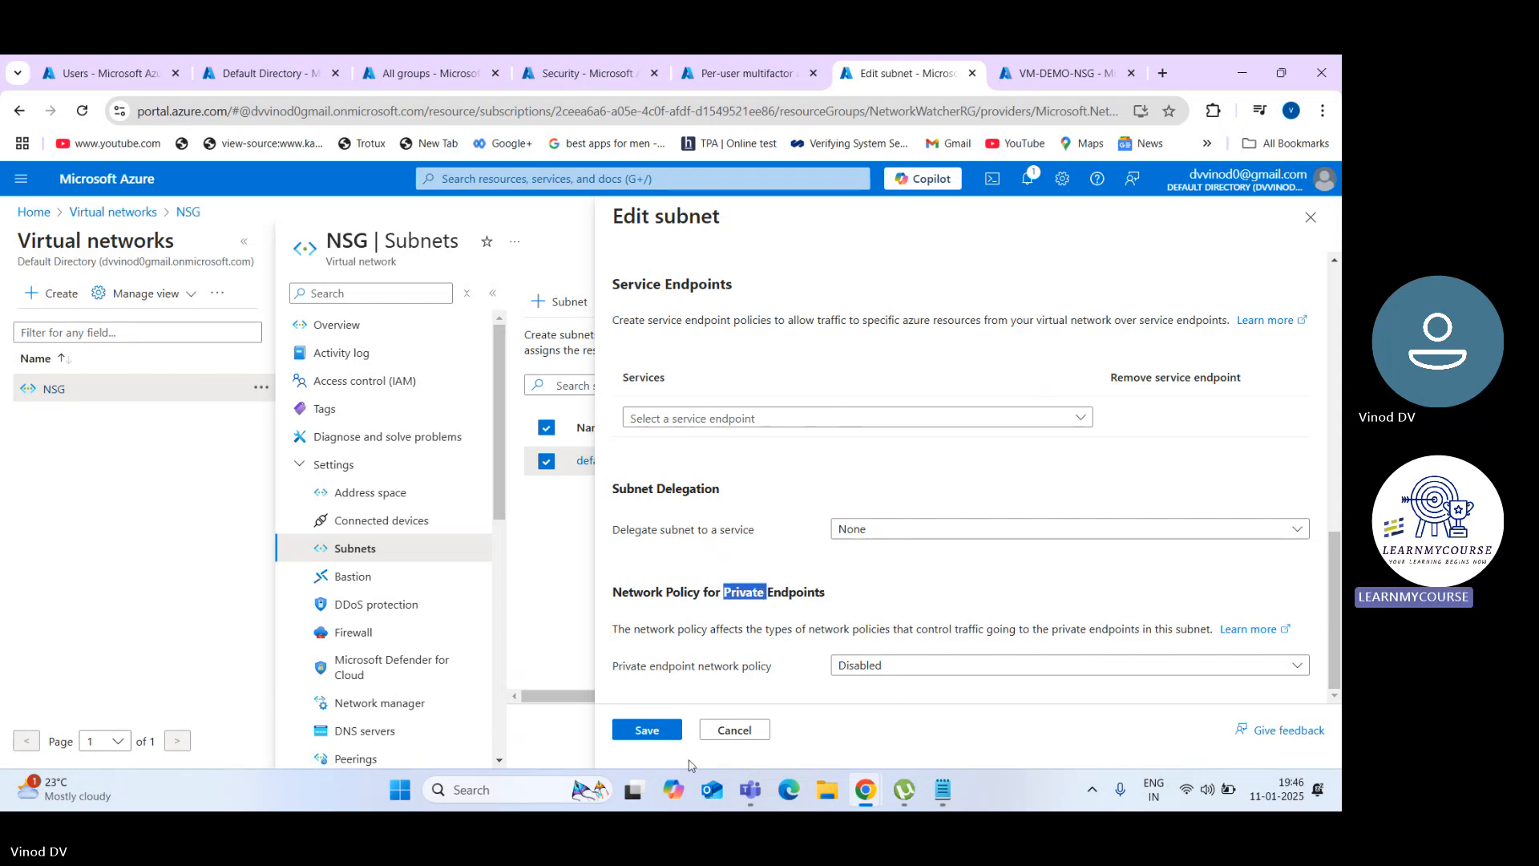
click(649, 731)
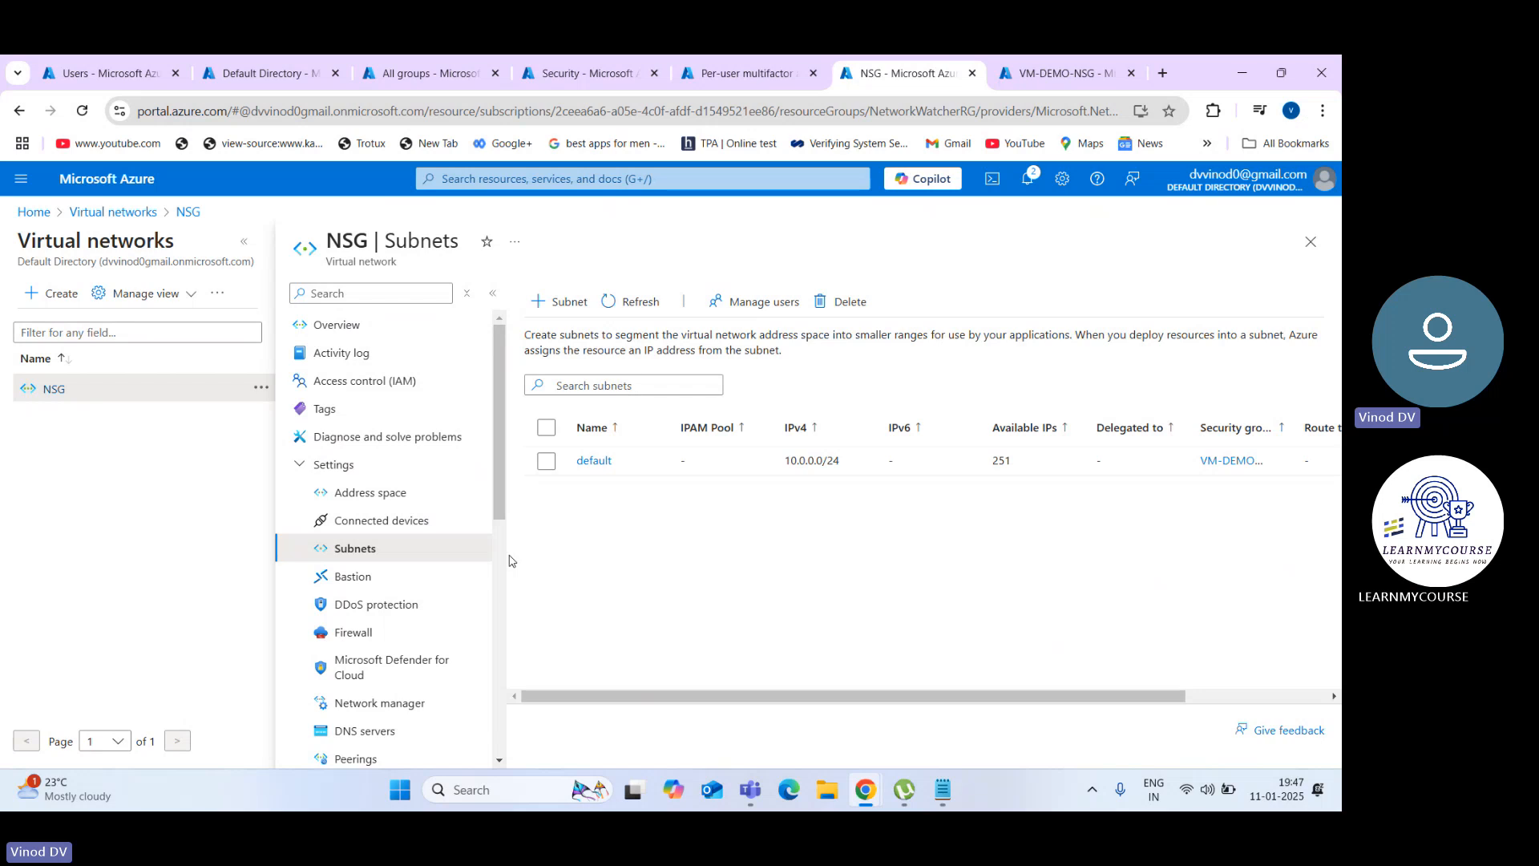
Step: Look through the NSG network's Bastion, DDoS protection, Firewall, Microsoft Defender for Cloud and Network manager pages and its remaining settings
click(412, 587)
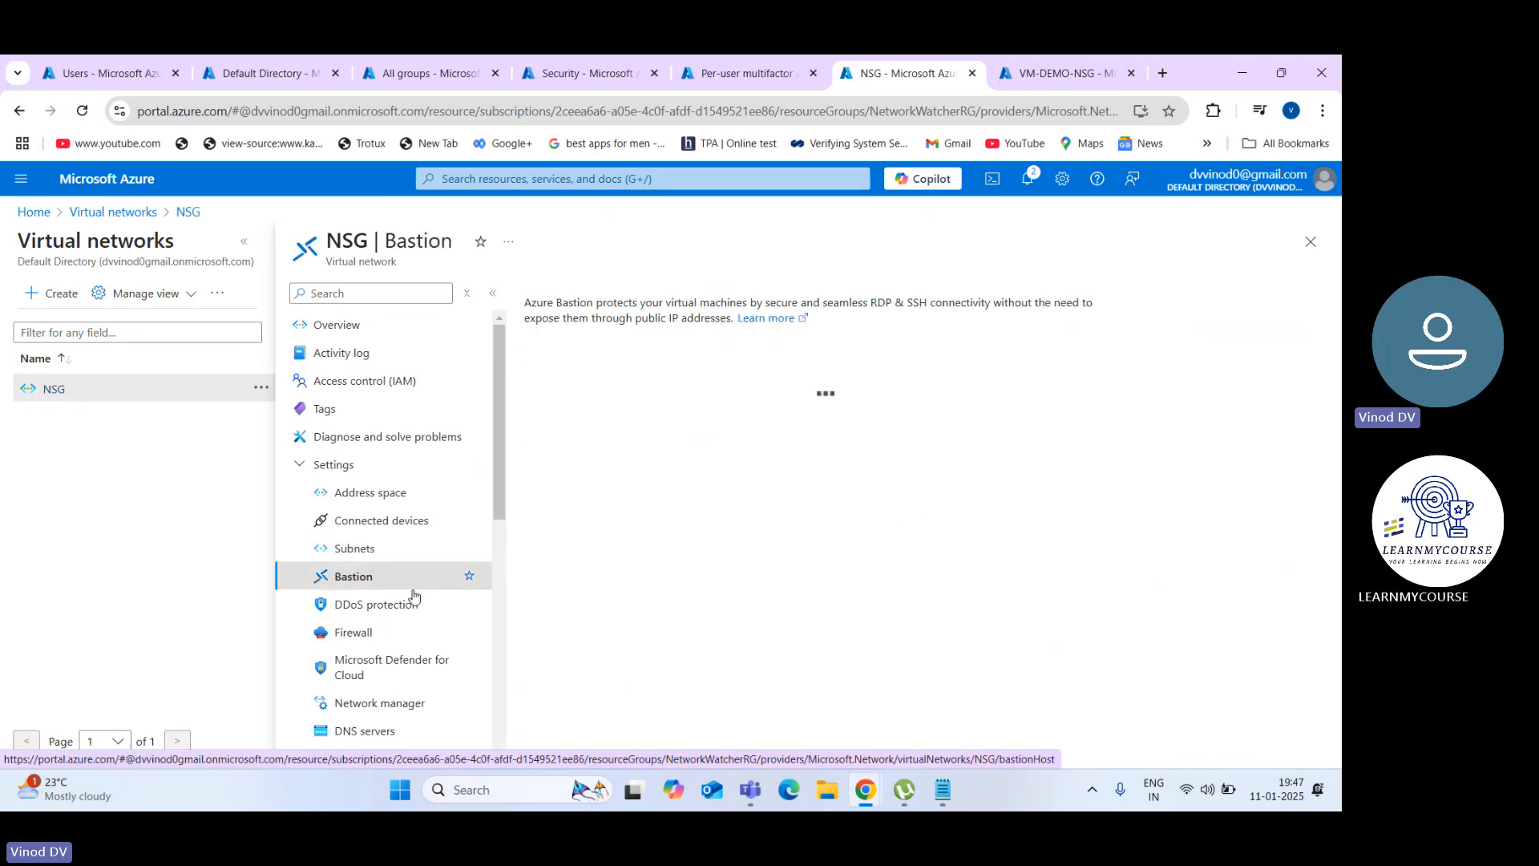
click(415, 604)
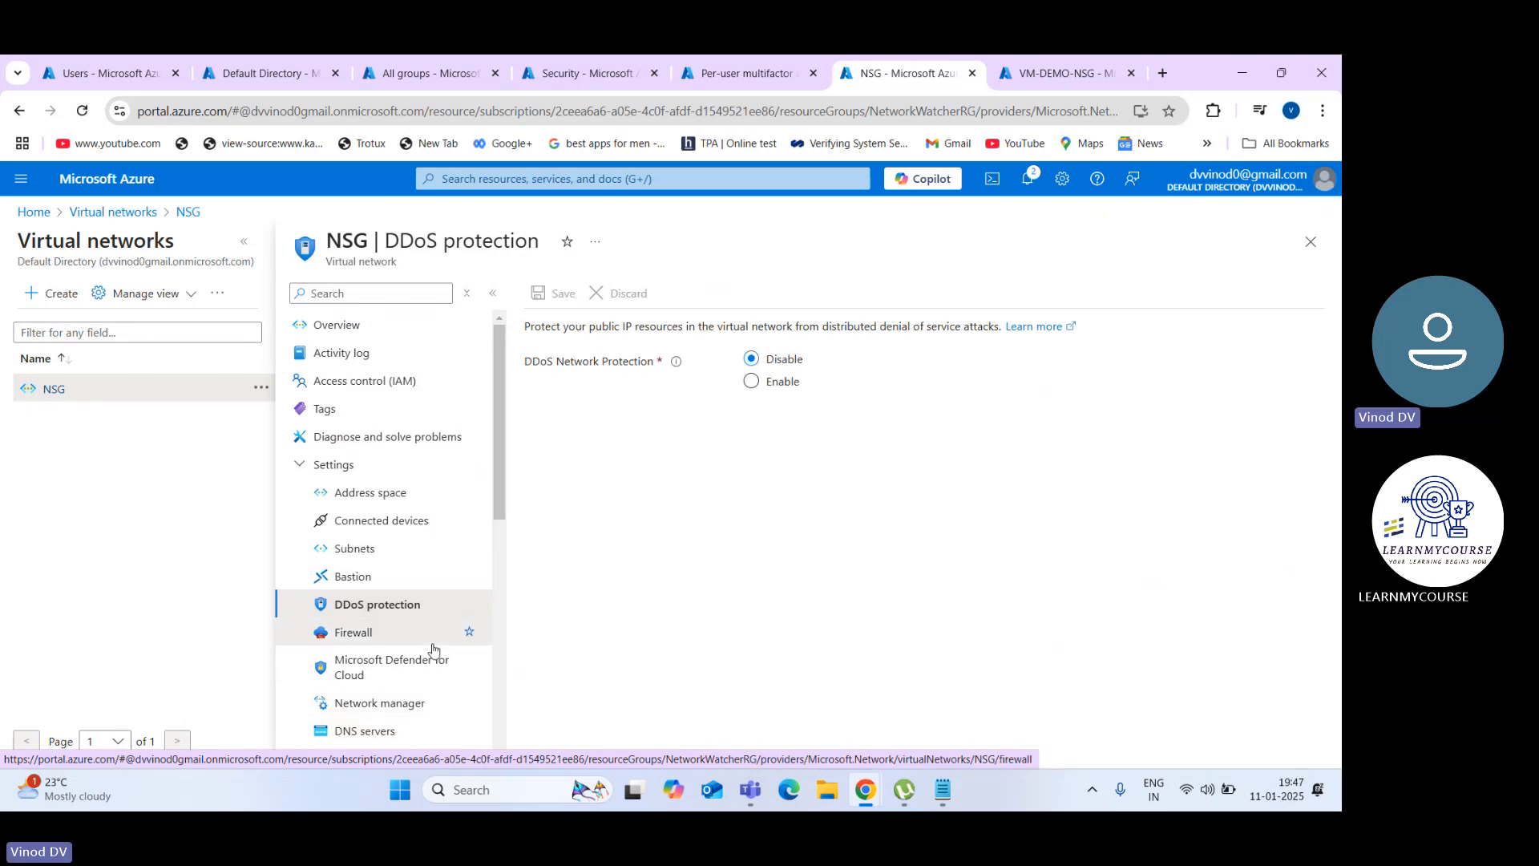
click(469, 638)
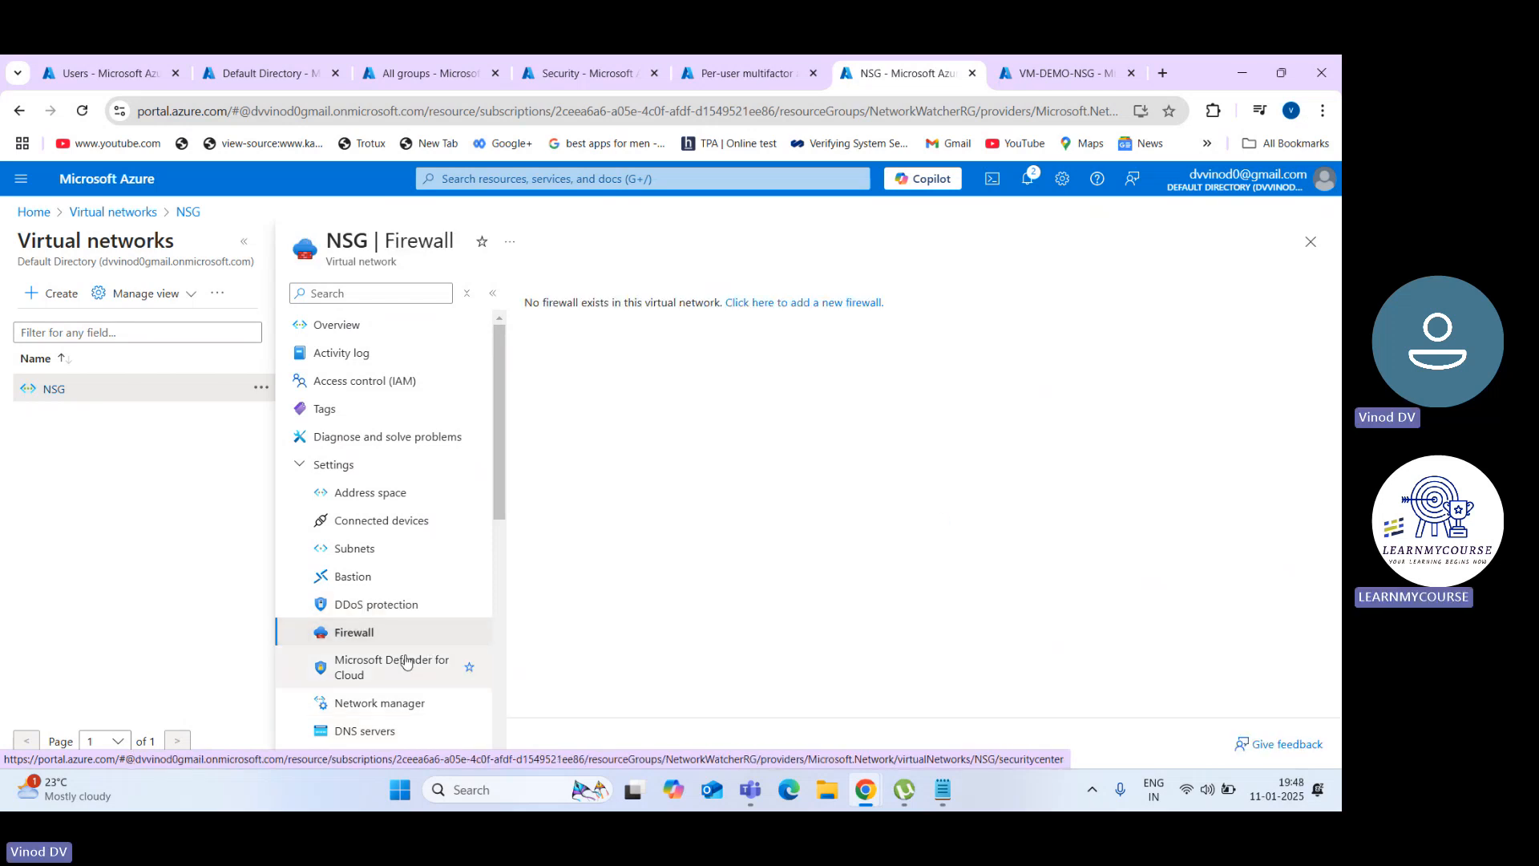
click(407, 662)
click(440, 702)
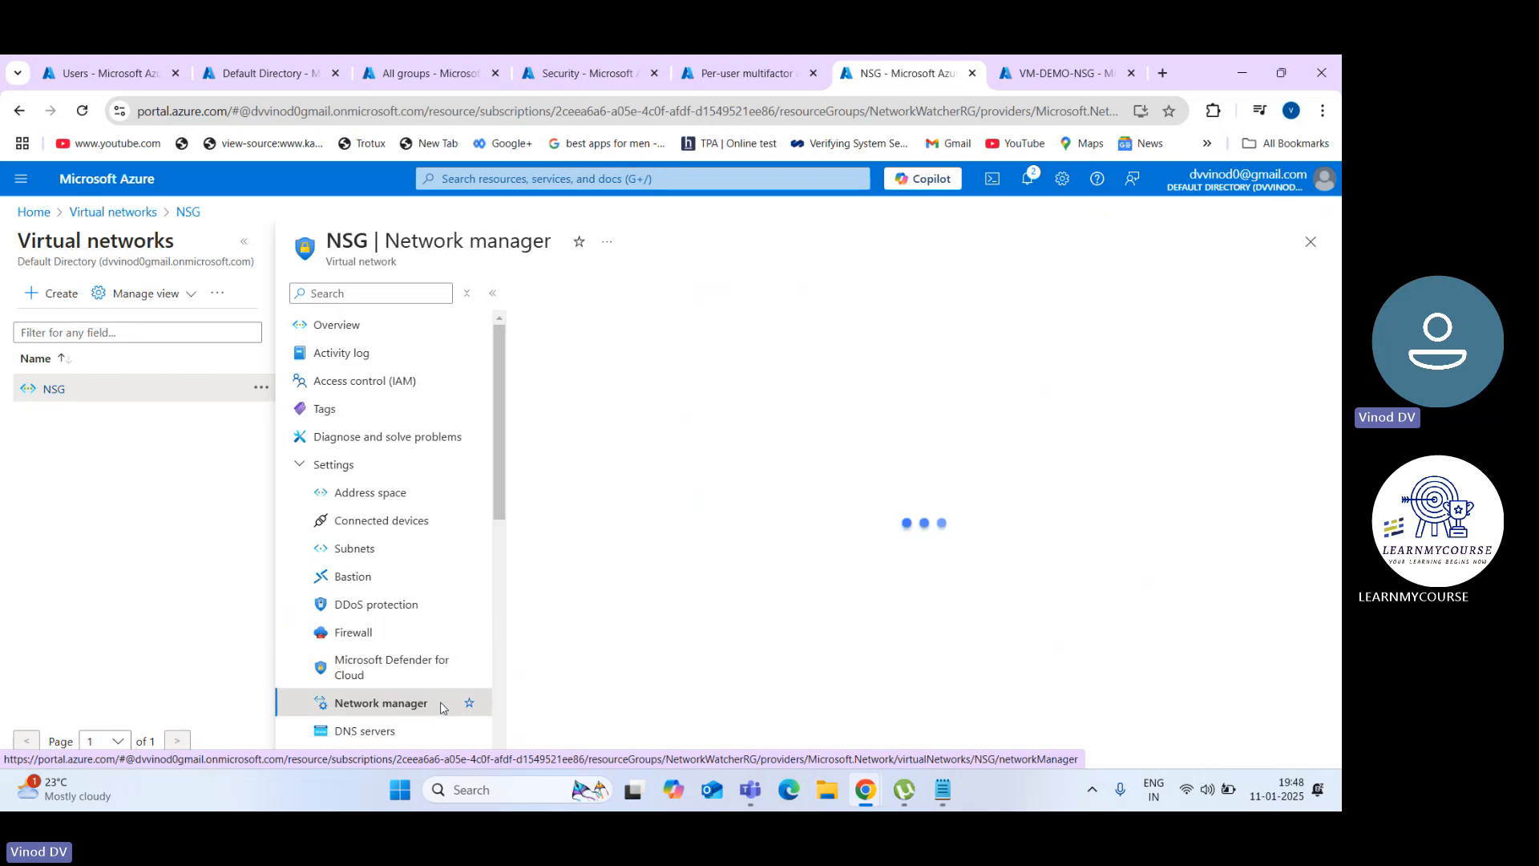
click(495, 577)
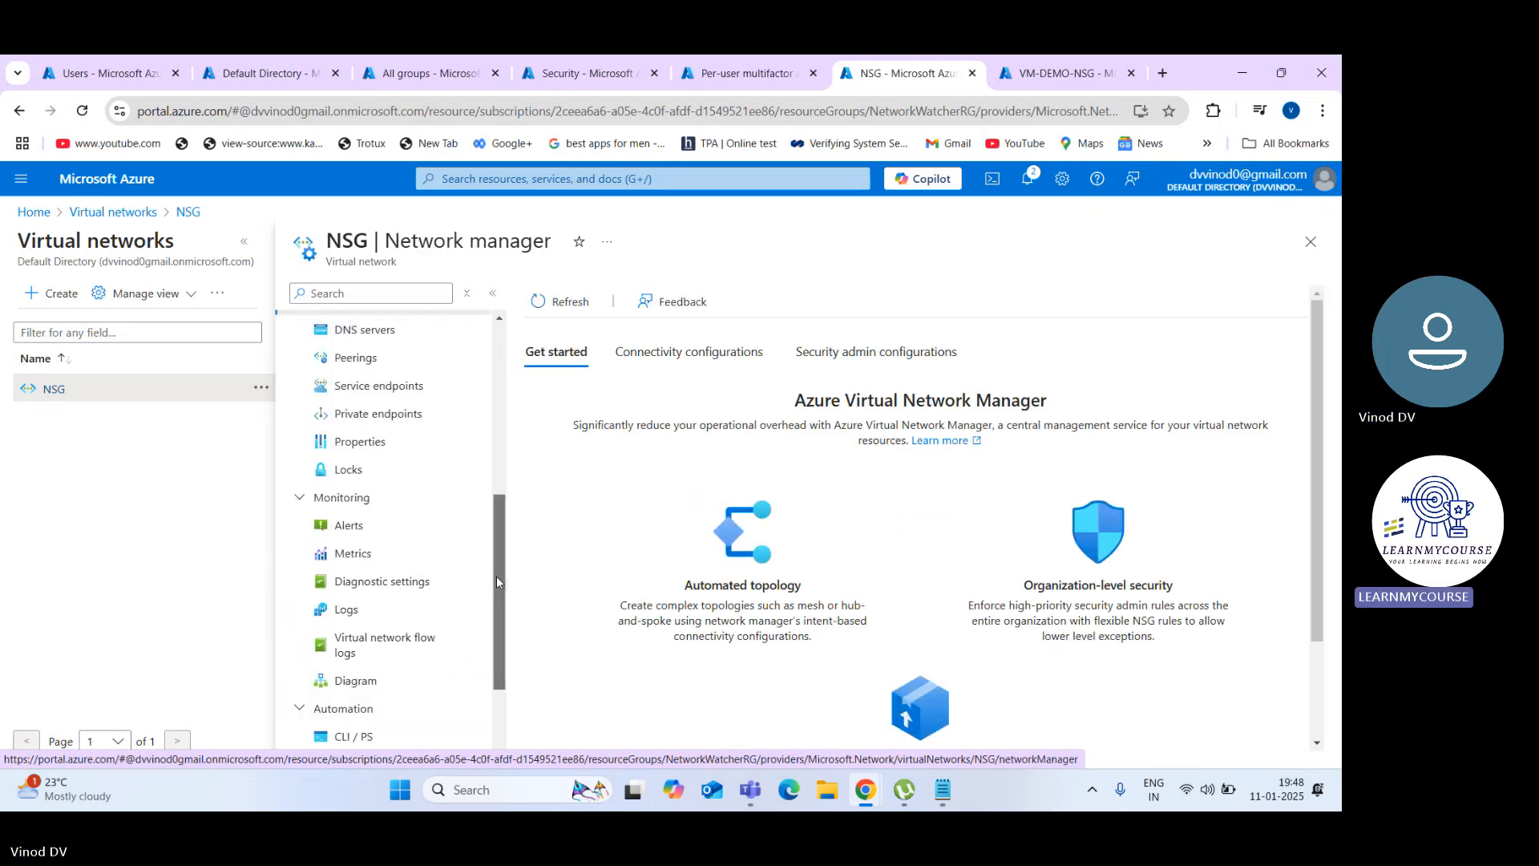
drag(496, 577, 487, 379)
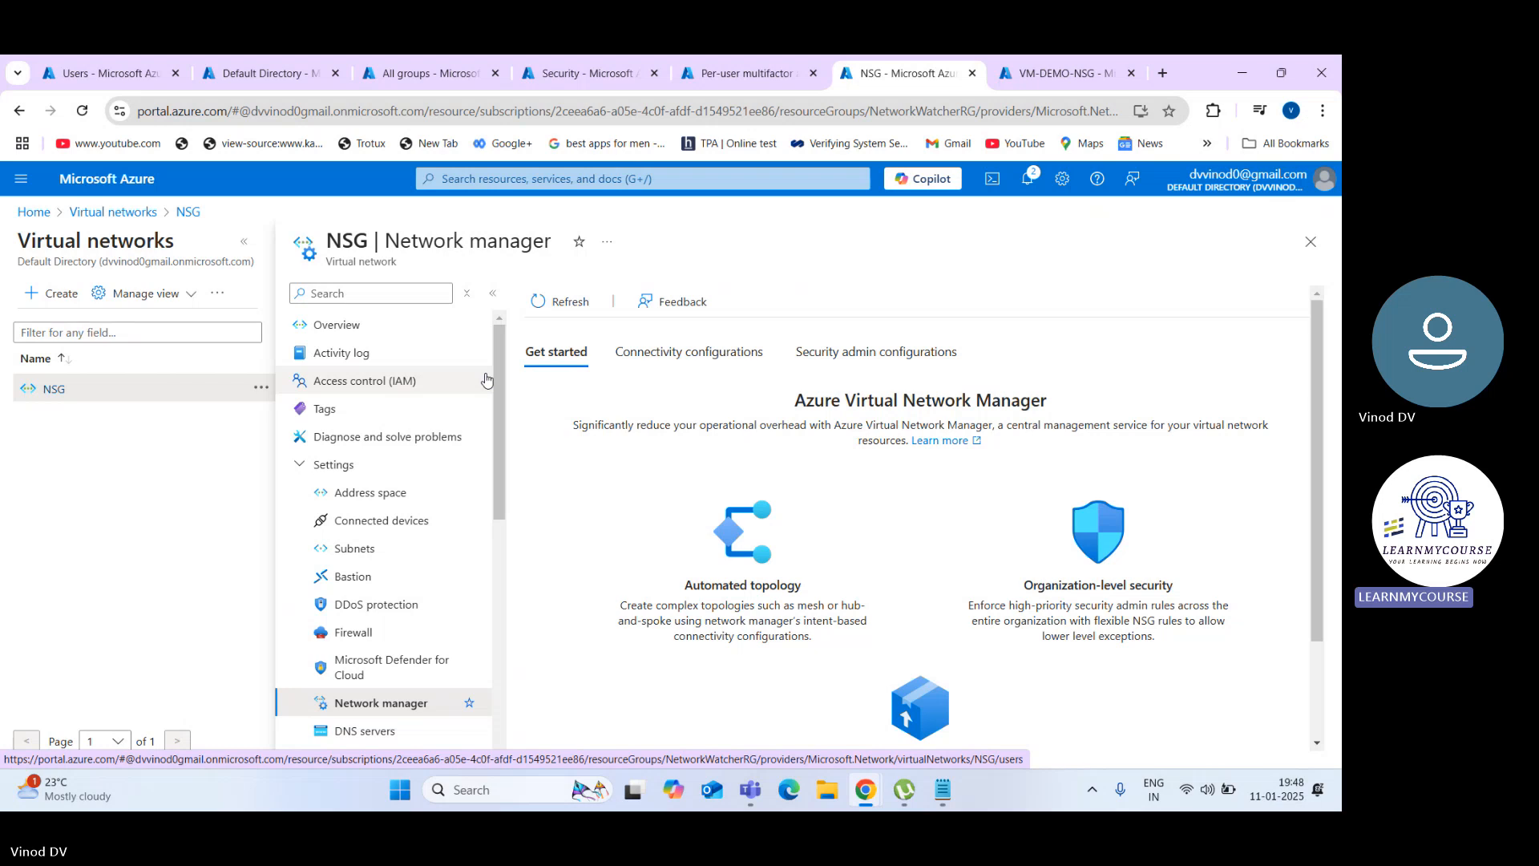